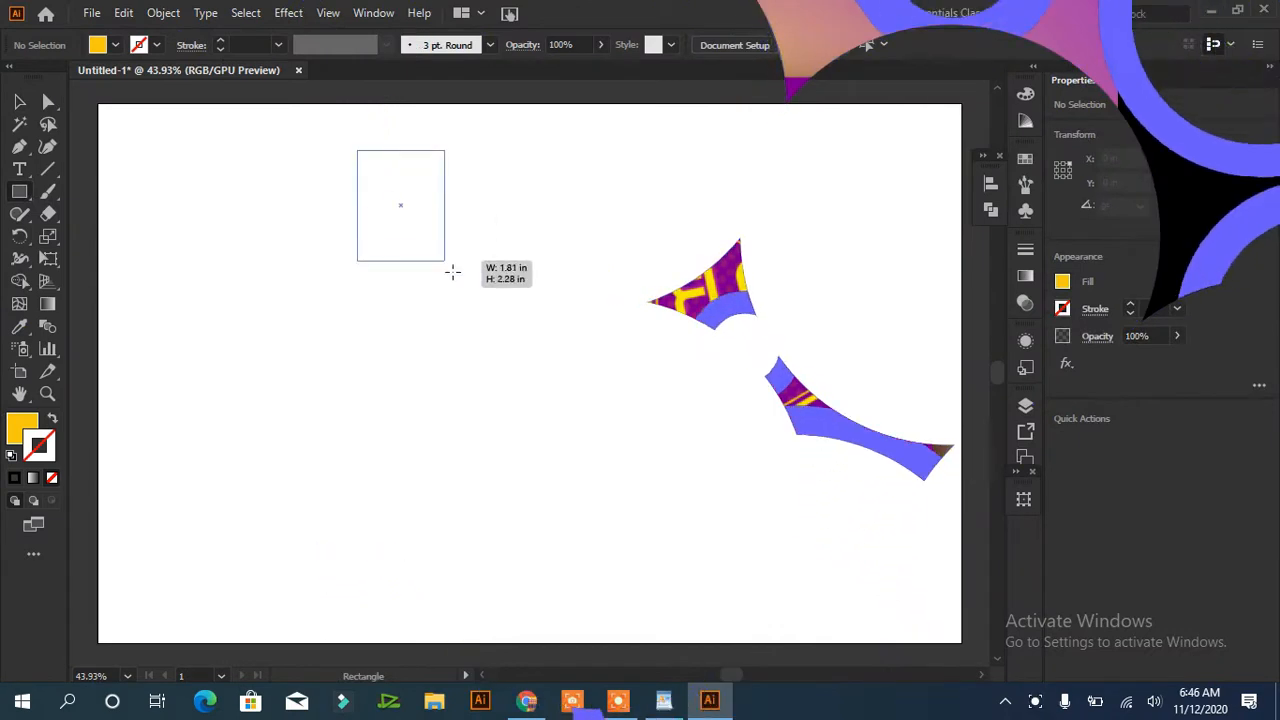
# - Move the large yellow square slightly left on the artboard and fill it with purple
pyautogui.click(17, 103)
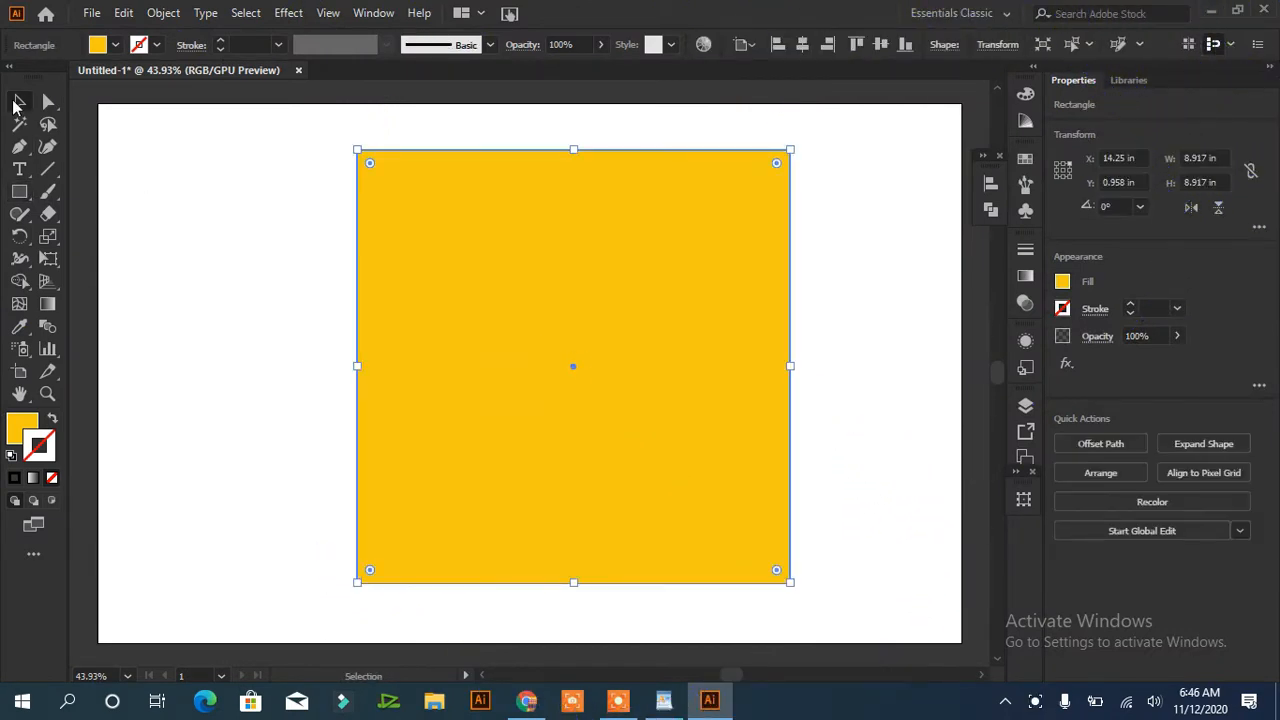
pyautogui.moveTo(574, 373); pyautogui.dragTo(565, 373)
pyautogui.click(115, 45)
pyautogui.click(184, 90)
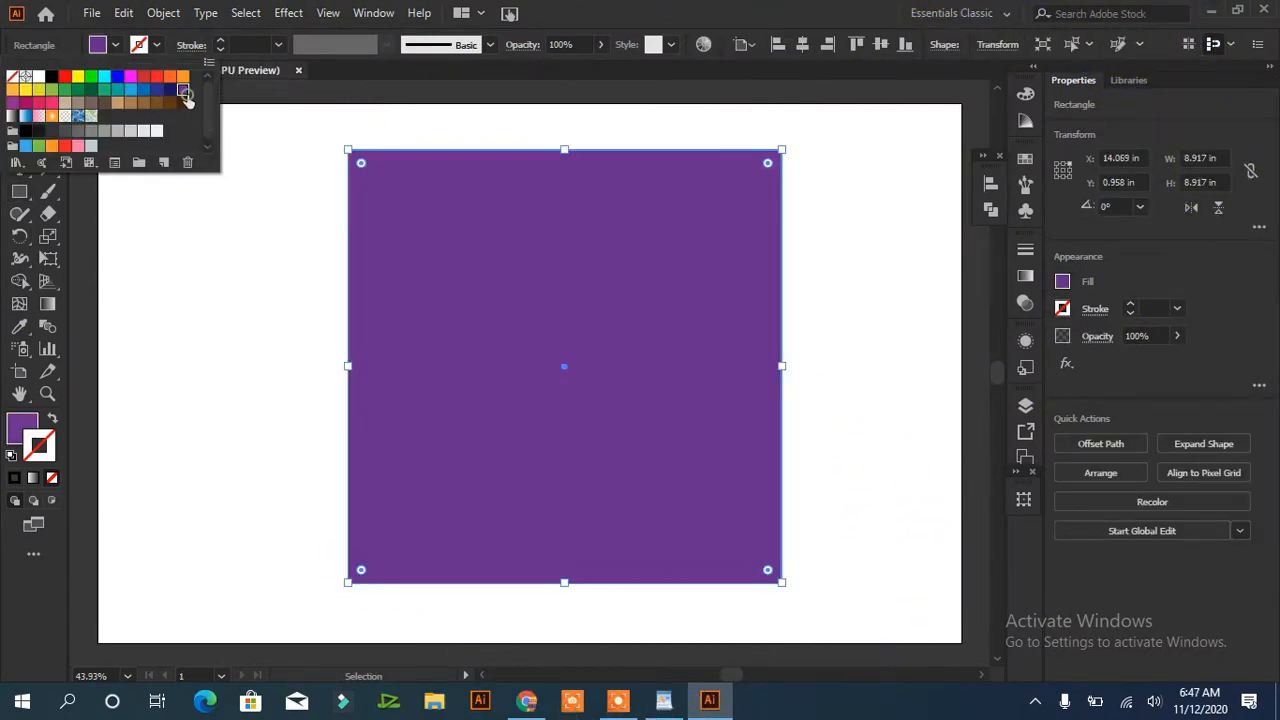
pyautogui.click(565, 370)
pyautogui.click(814, 366)
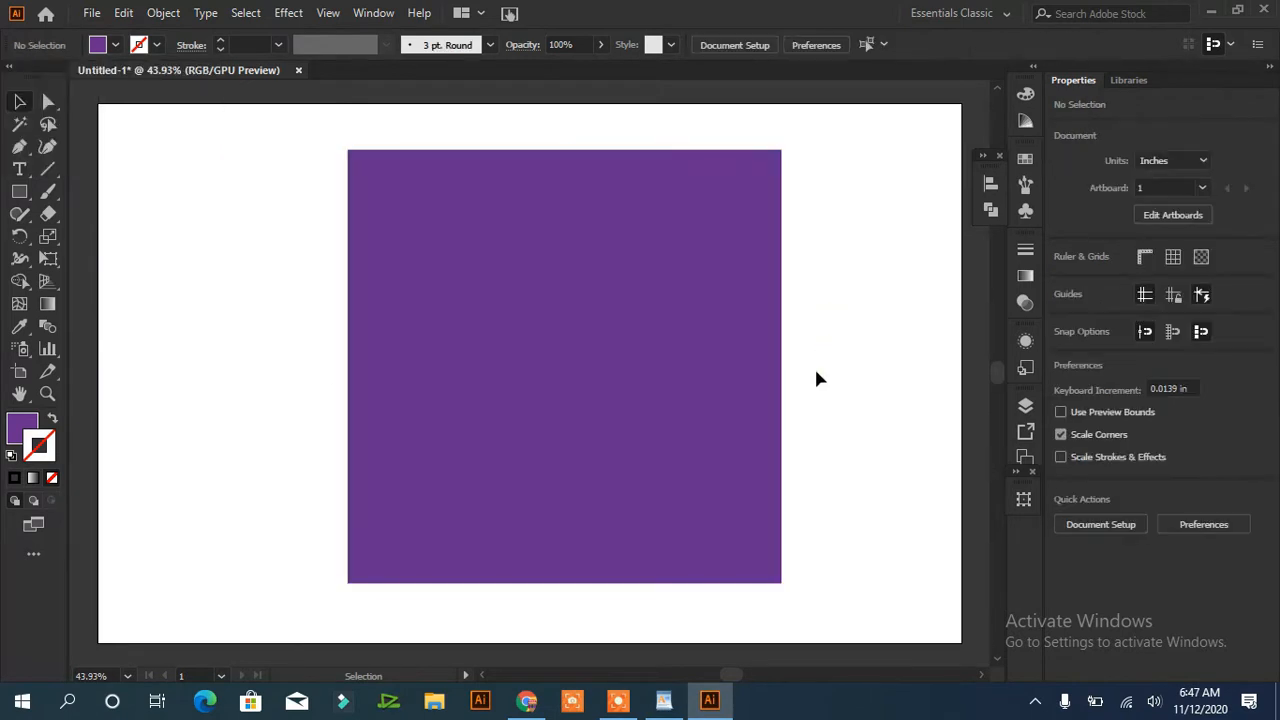
# - Draw a closed shape over the square's left part with the Pen tool, giving its right edge a zigzag like a face profile
pyautogui.click(19, 146)
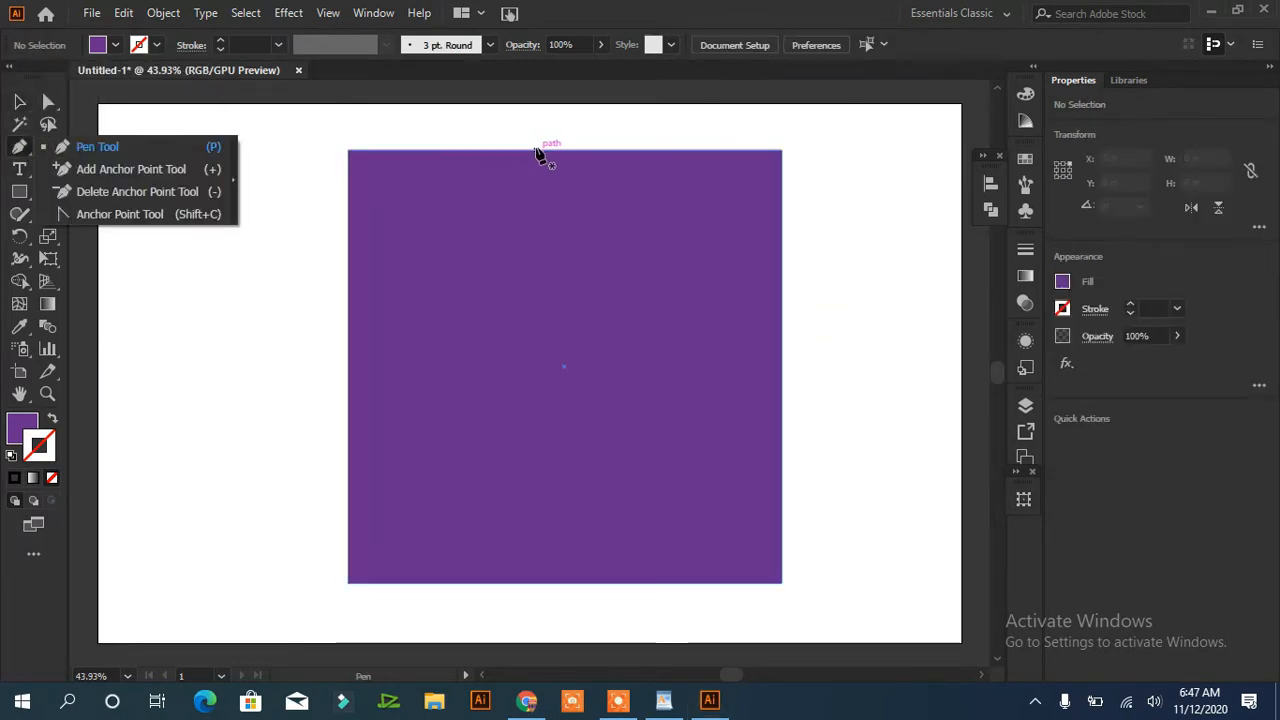
pyautogui.click(535, 150)
pyautogui.click(490, 372)
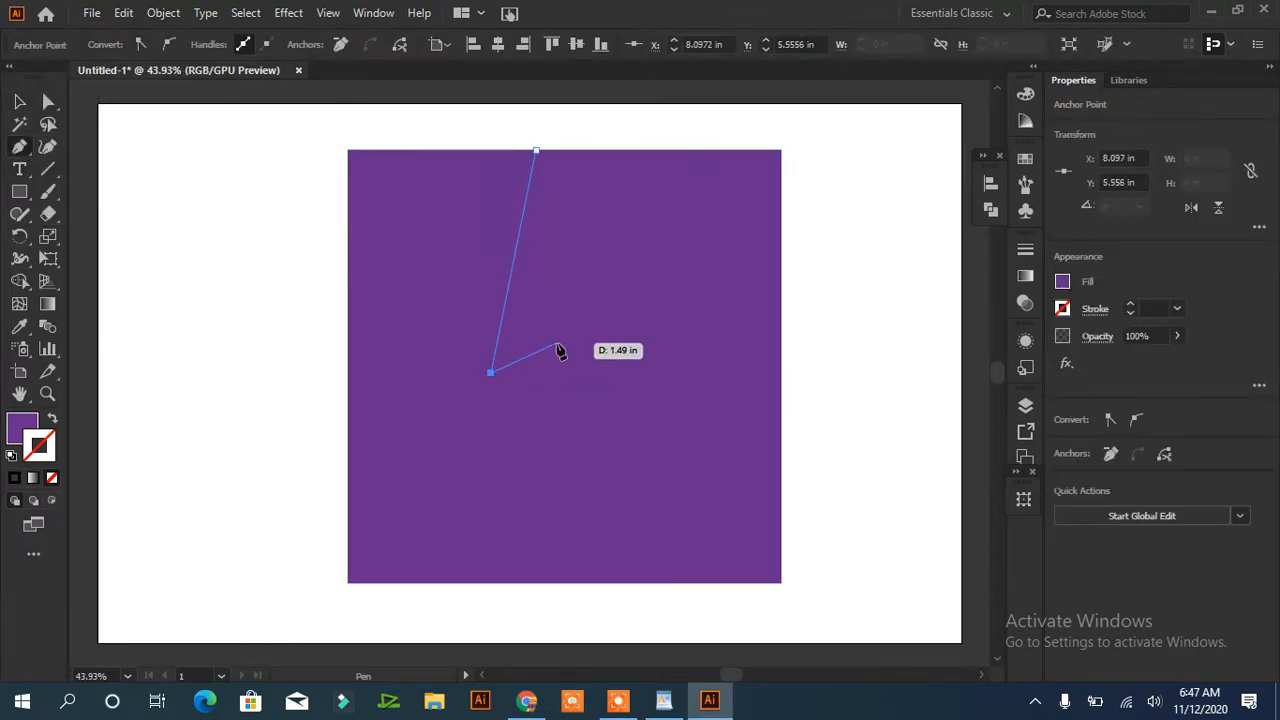
pyautogui.click(556, 342)
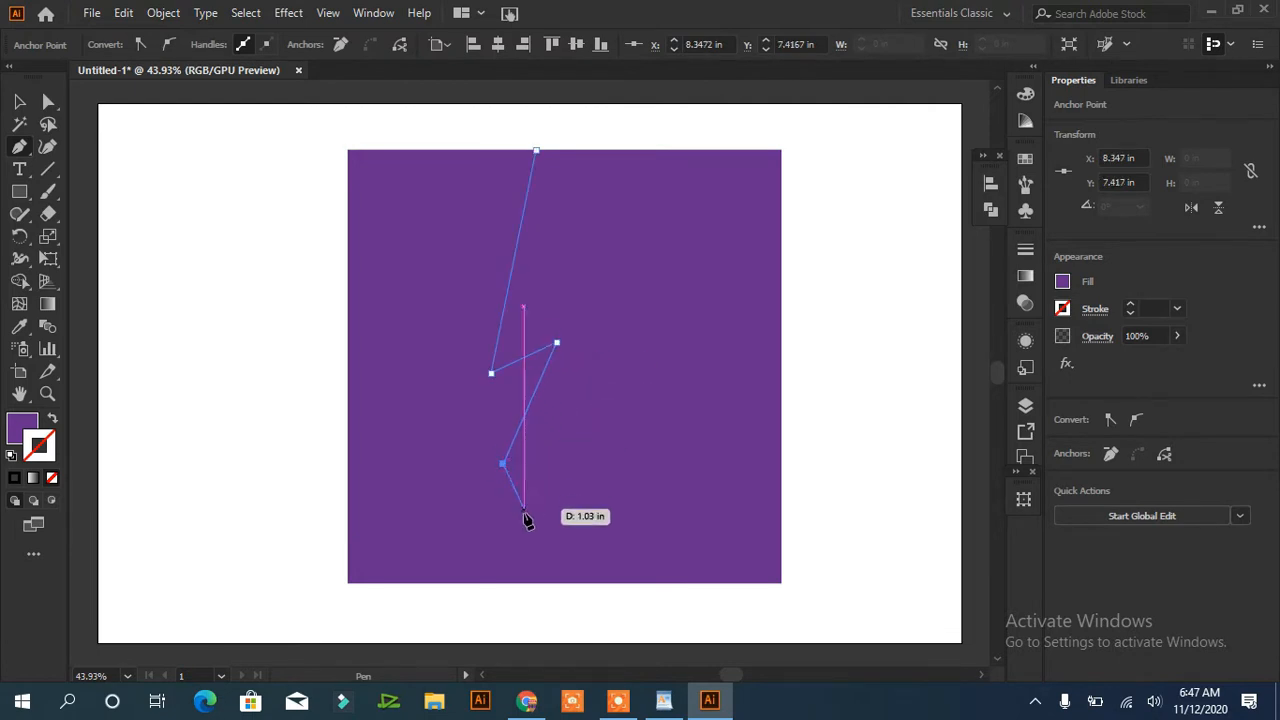
pyautogui.click(550, 481)
pyautogui.click(450, 607)
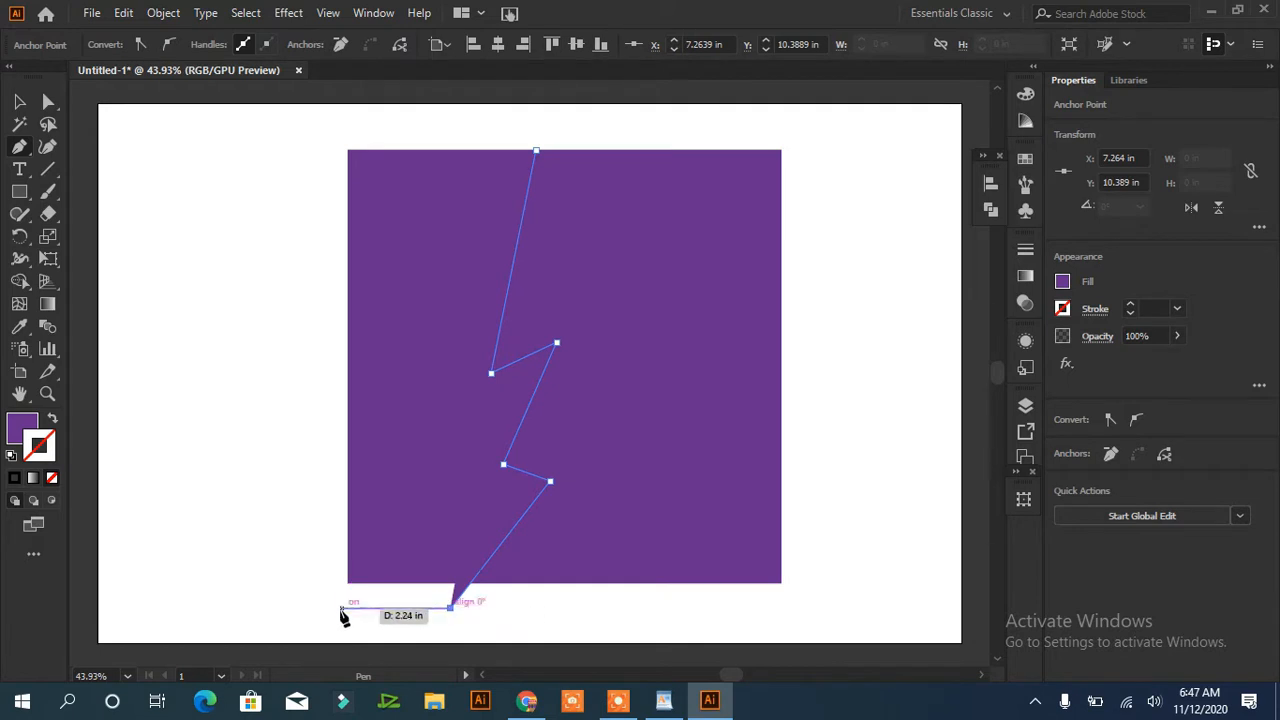
pyautogui.click(313, 604)
pyautogui.click(303, 125)
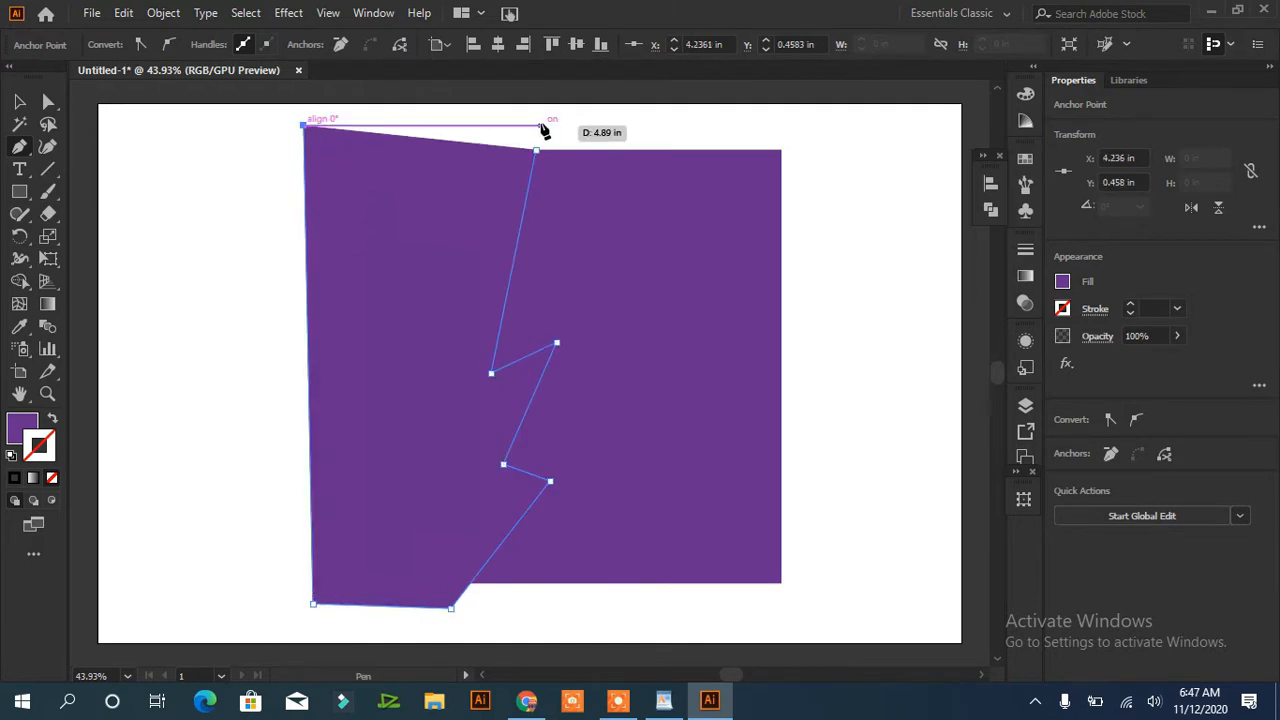
pyautogui.click(540, 127)
pyautogui.click(536, 150)
# - Show the three colour samples on the artboard and recolour the square with the purple sample using the Eyedropper
pyautogui.click(20, 103)
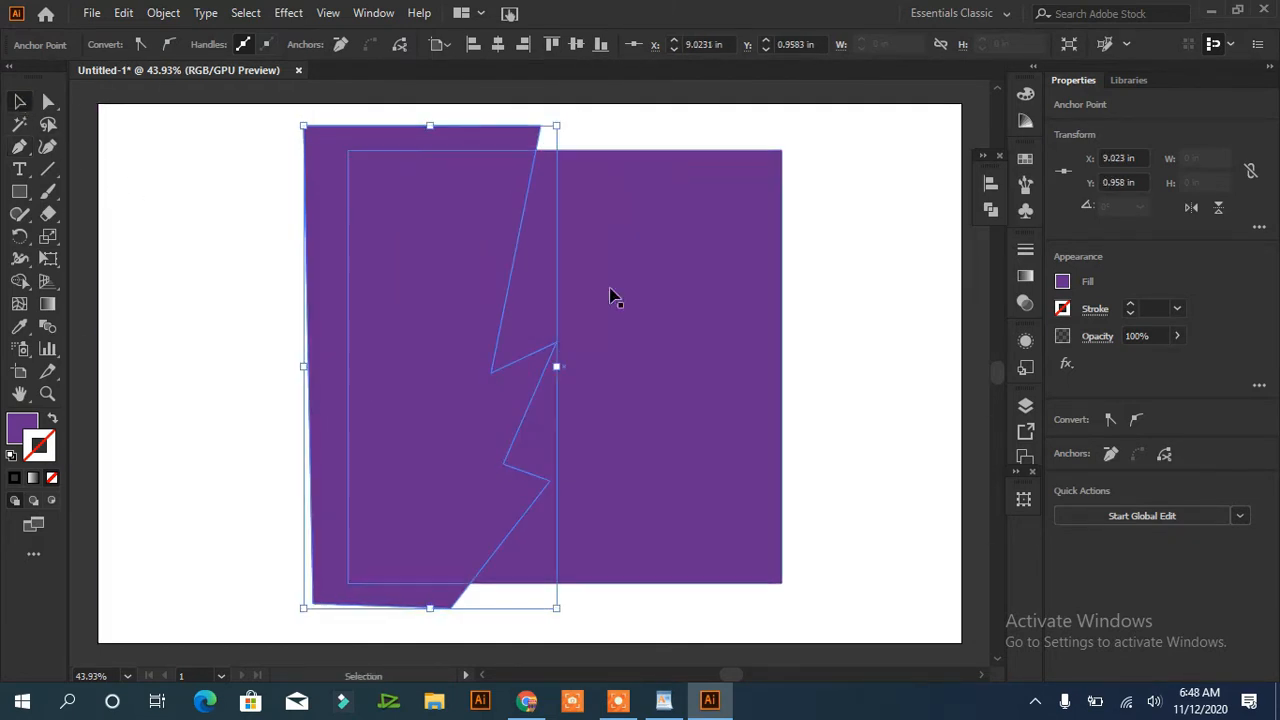
pyautogui.click(1025, 406)
pyautogui.click(868, 200)
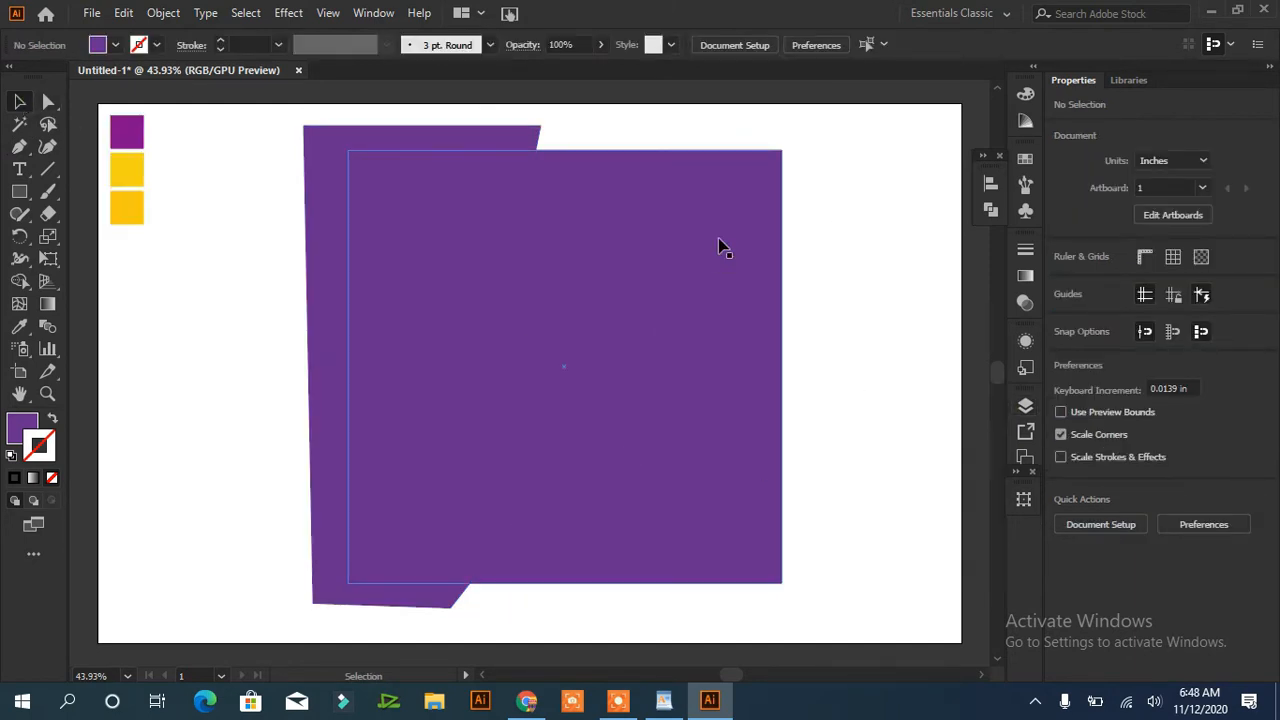
pyautogui.click(718, 245)
pyautogui.press('i')
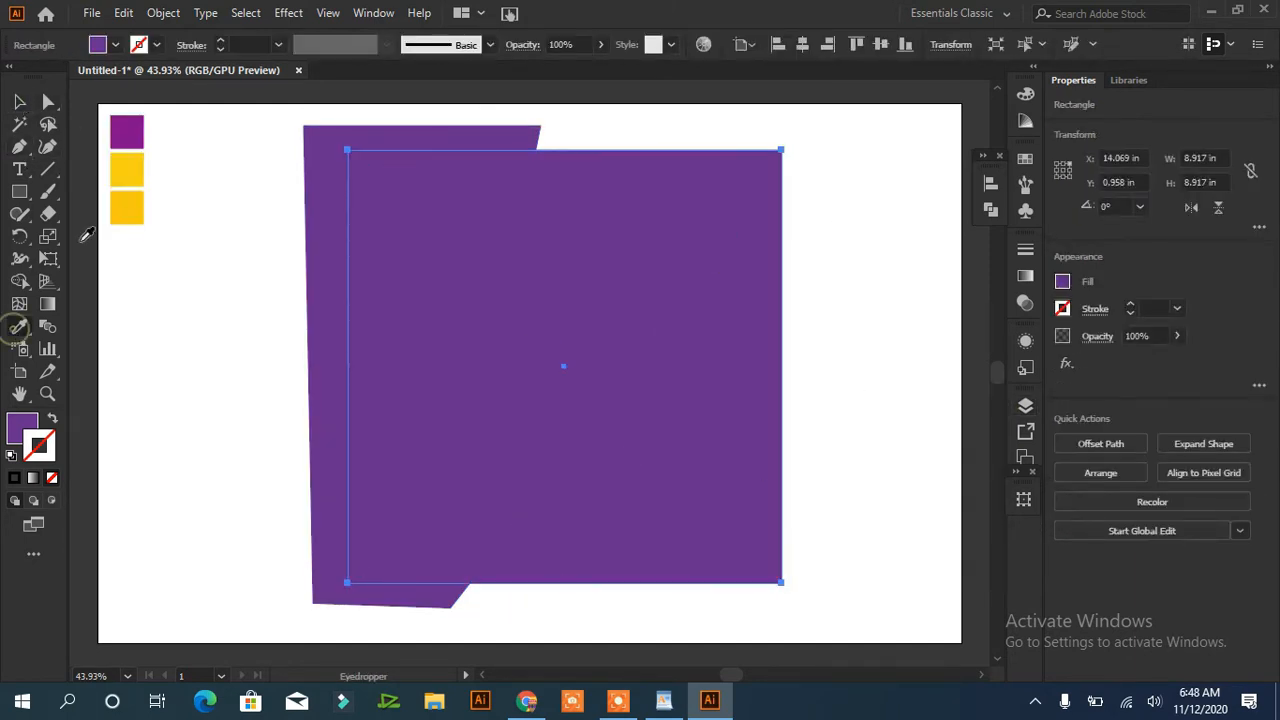
pyautogui.click(394, 380)
# - Recolour the zigzag-edged shape with the upper yellow sample using the Eyedropper
pyautogui.click(18, 103)
pyautogui.click(375, 313)
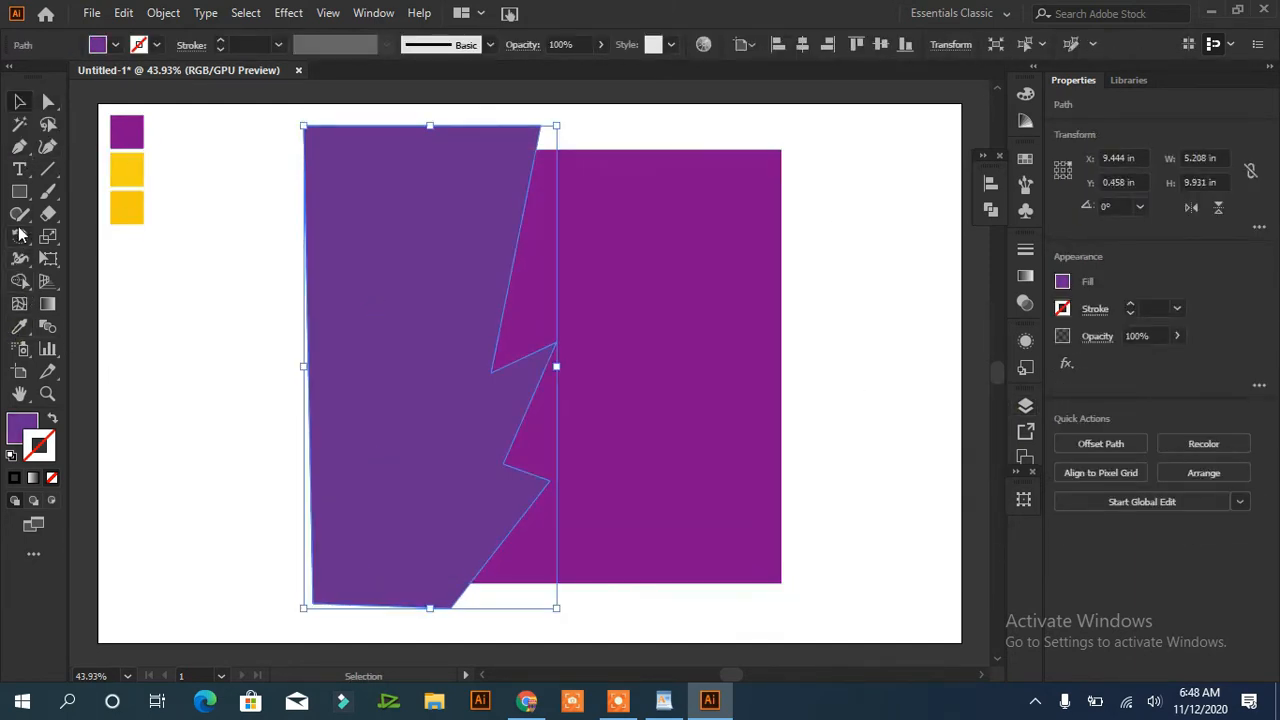
pyautogui.press('i')
pyautogui.click(130, 175)
pyautogui.click(22, 105)
pyautogui.click(251, 451)
# - Remove the part of the yellow shape outside the purple square with the Shape Builder tool
pyautogui.moveTo(612, 122); pyautogui.dragTo(365, 368)
pyautogui.click(18, 283)
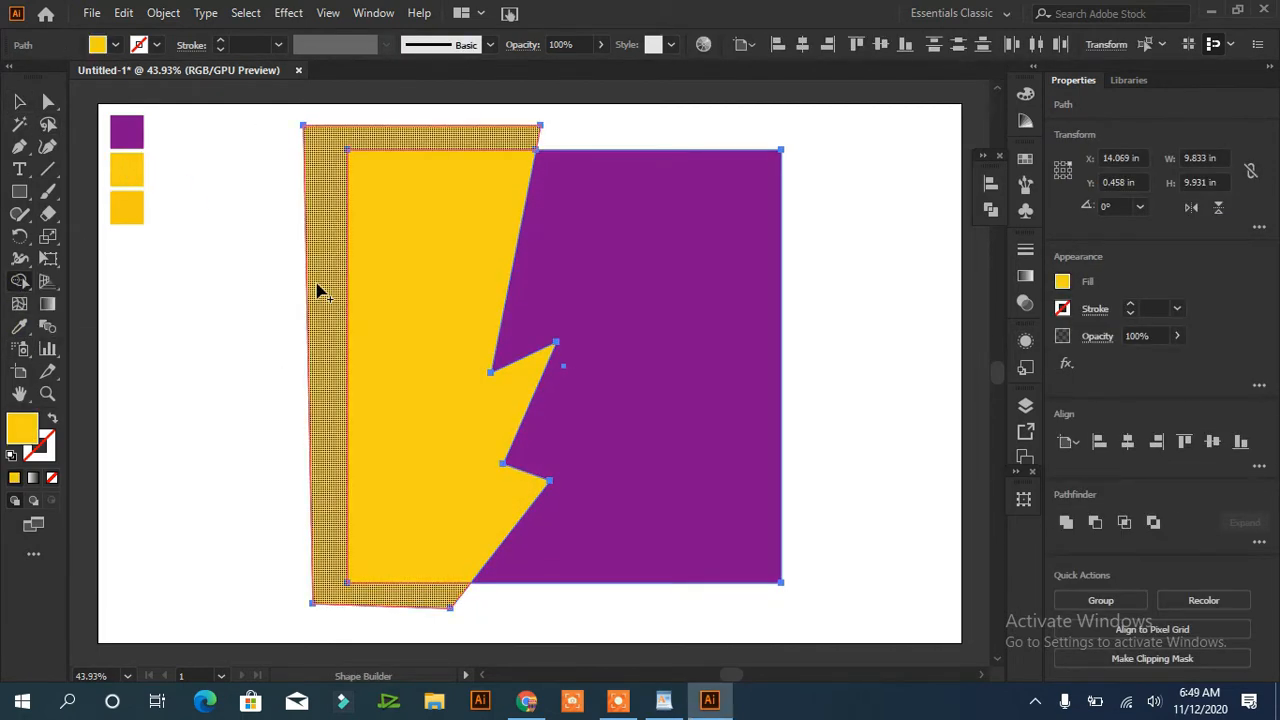
pyautogui.keyDown('alt'); pyautogui.click(317, 289); pyautogui.keyUp('alt')
pyautogui.click(18, 101)
pyautogui.click(229, 333)
pyautogui.press('a')
pyautogui.click(432, 383)
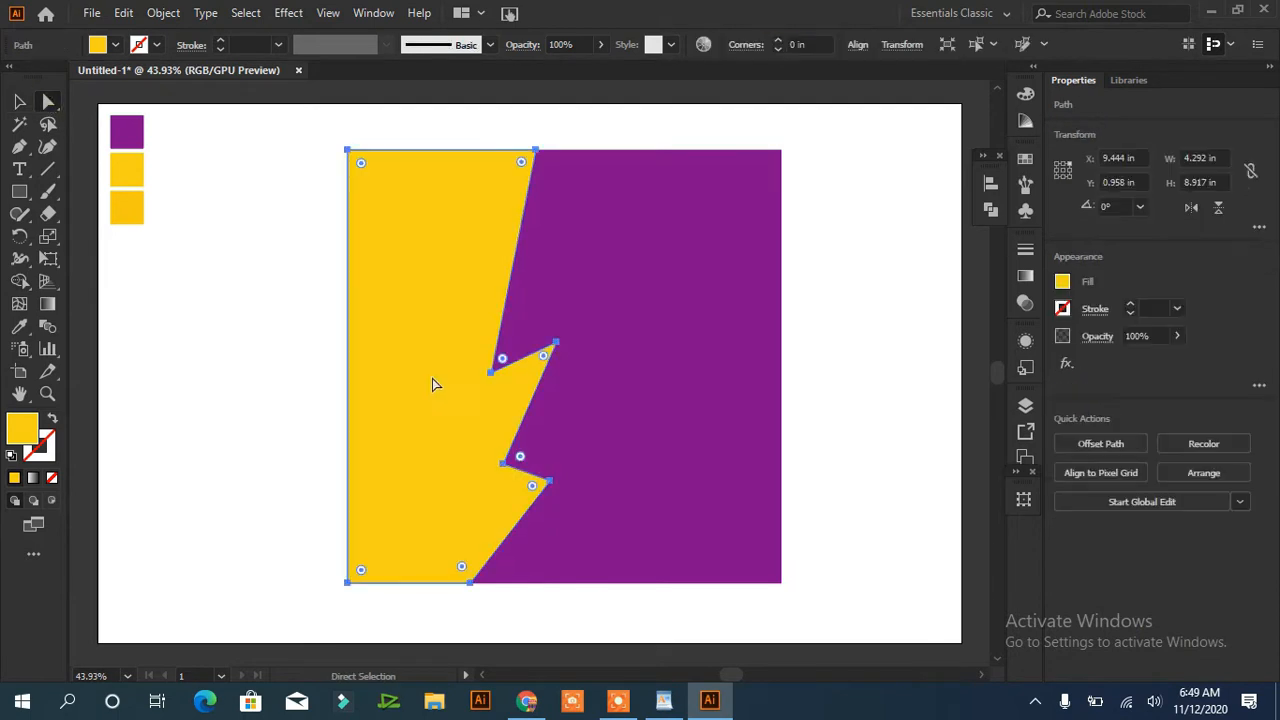
pyautogui.moveTo(543, 362); pyautogui.dragTo(586, 334)
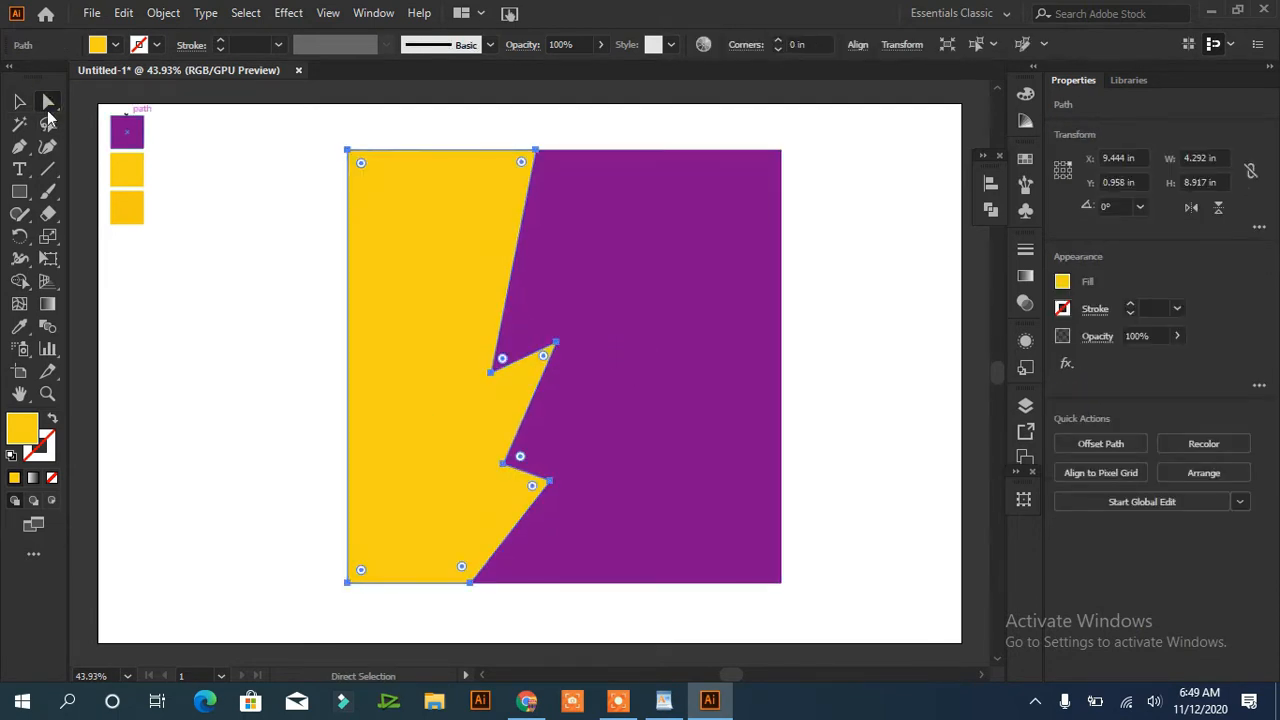
# - Round the four inner zigzag corners of the yellow profile to about 0.32 in
pyautogui.click(279, 347)
pyautogui.click(492, 372)
pyautogui.keyDown('shift'); pyautogui.click(557, 344); pyautogui.keyUp('shift')
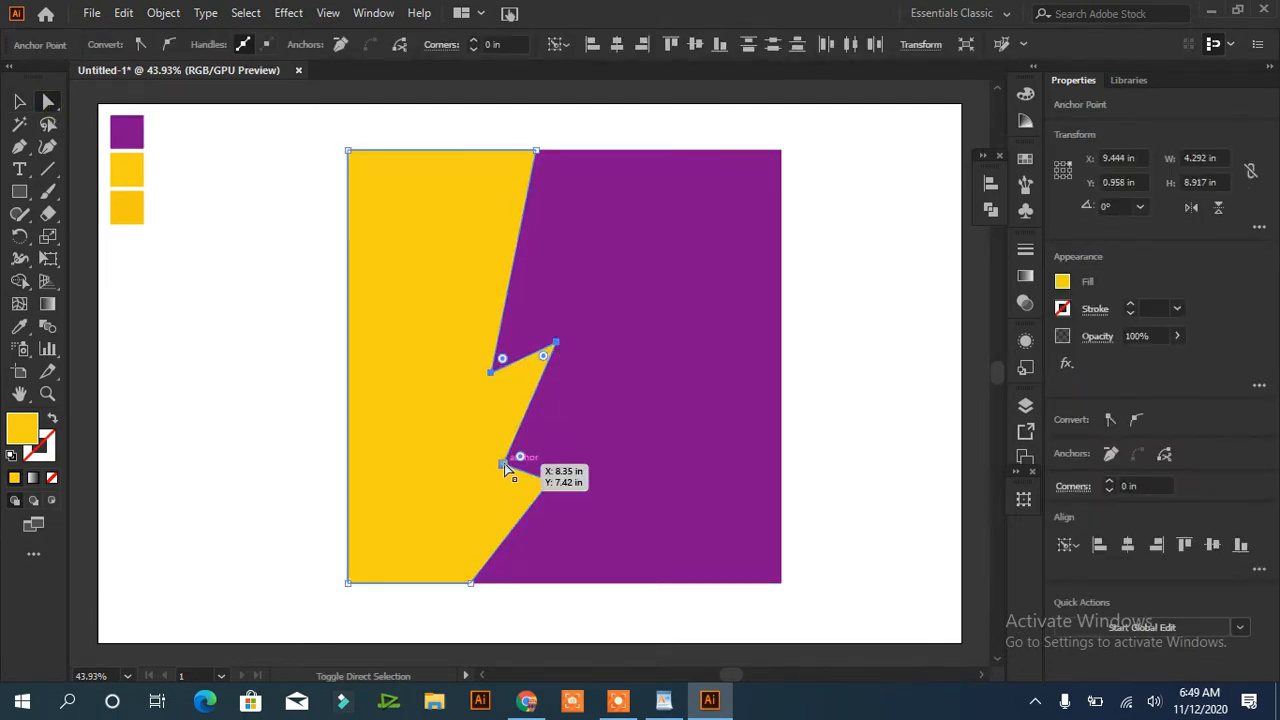
pyautogui.moveTo(504, 359); pyautogui.dragTo(543, 323)
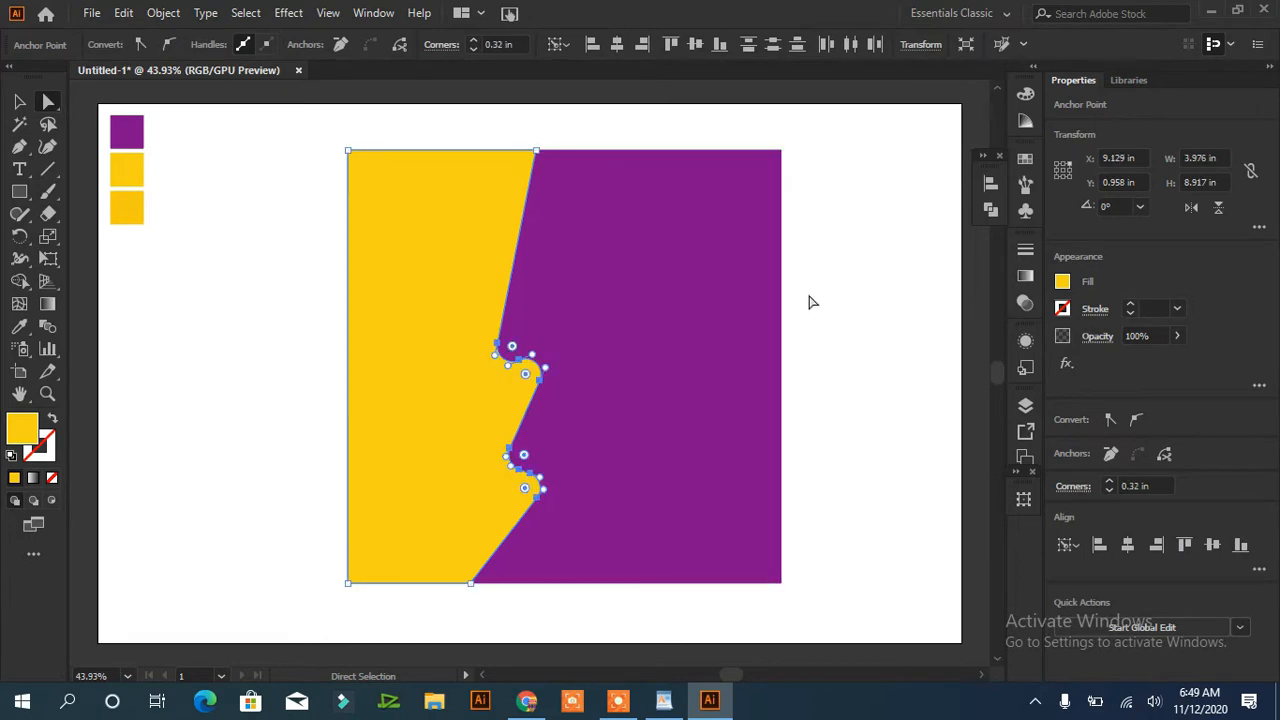
pyautogui.click(828, 284)
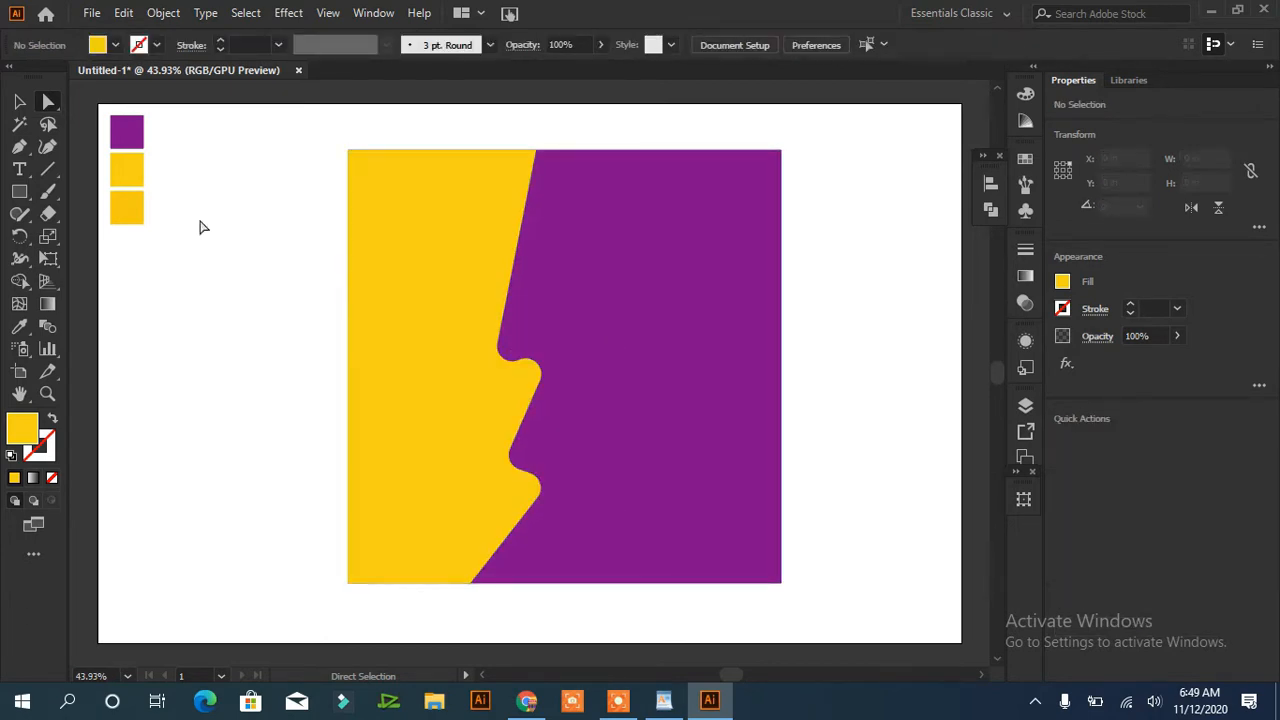
# - Draw a thin yellow wedge with the Pen tool from above the square's top edge down to the upper notch of the profile
pyautogui.click(563, 138)
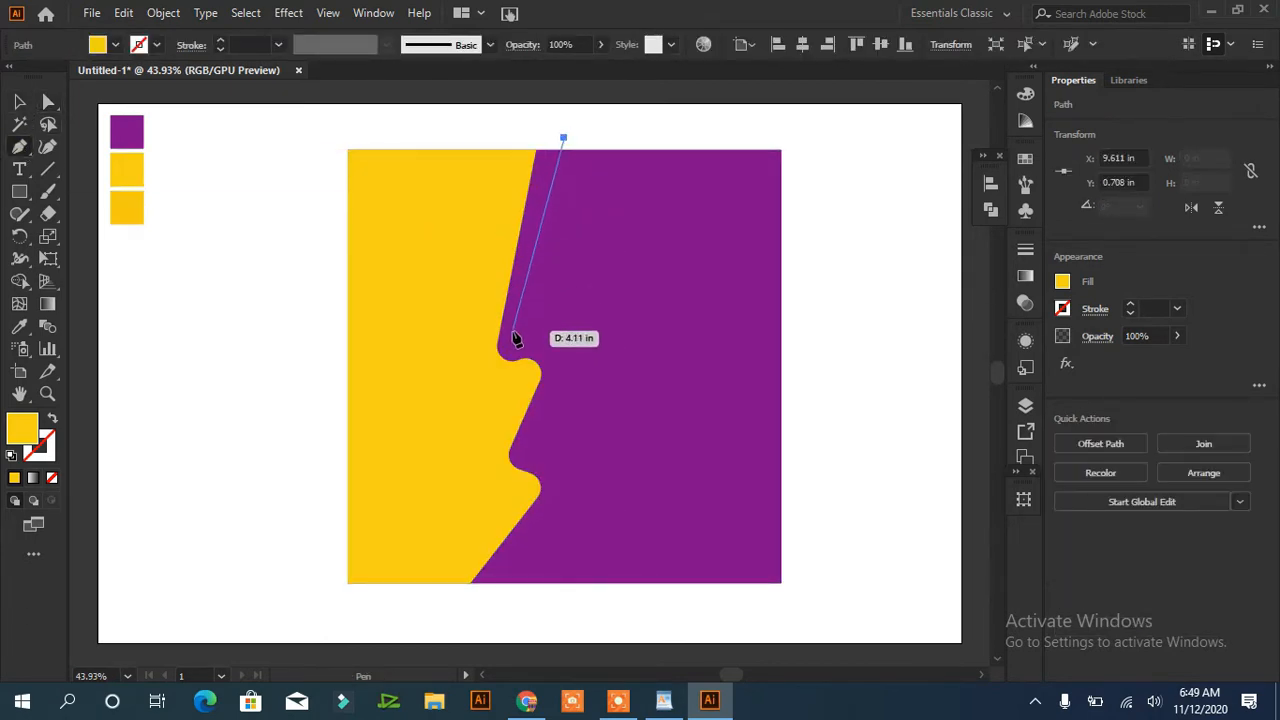
pyautogui.click(509, 350)
pyautogui.click(592, 133)
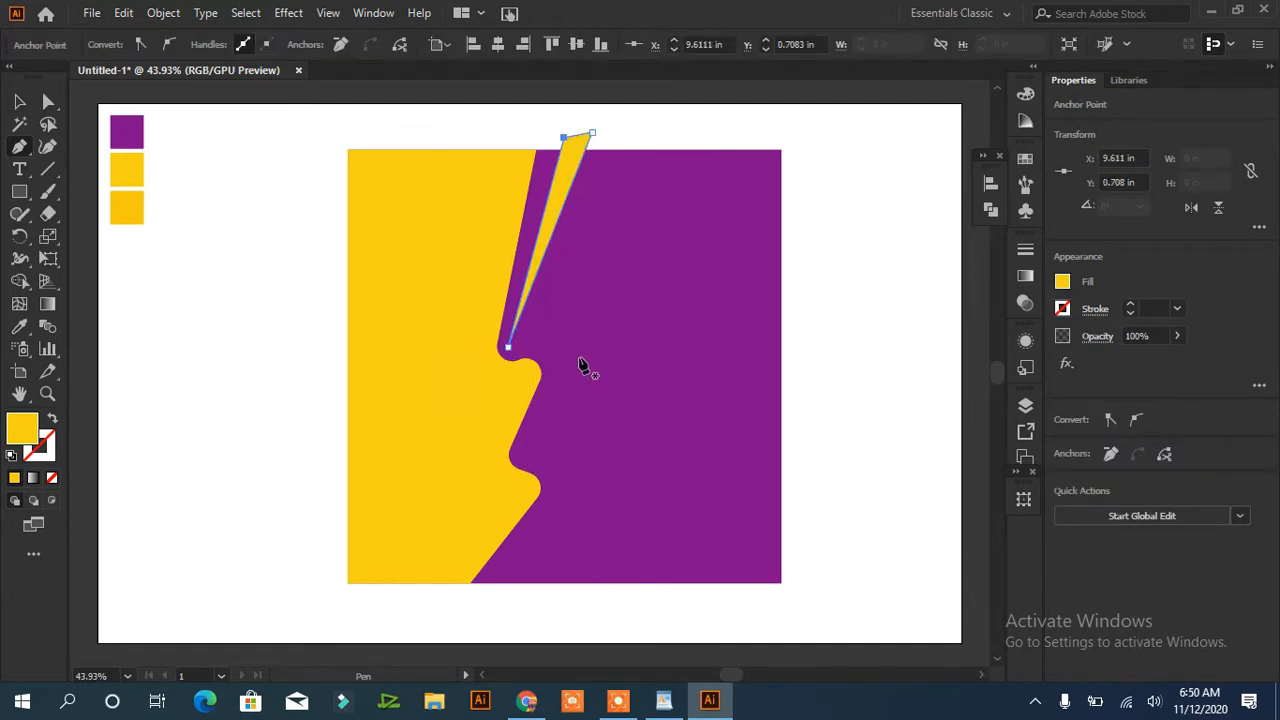
# - Draw a second, shorter yellow wedge with its tip at the lower notch of the profile, slanting up to the right
pyautogui.click(579, 357)
pyautogui.click(518, 455)
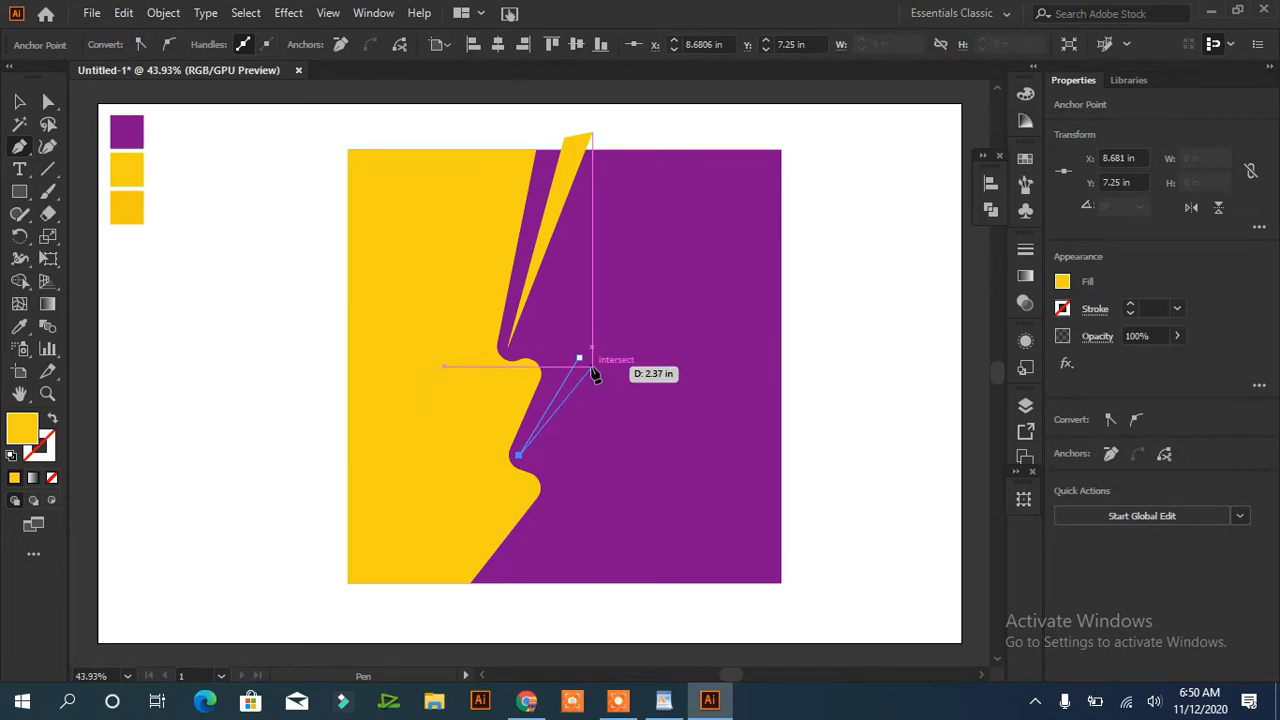
pyautogui.click(592, 357)
pyautogui.press('a')
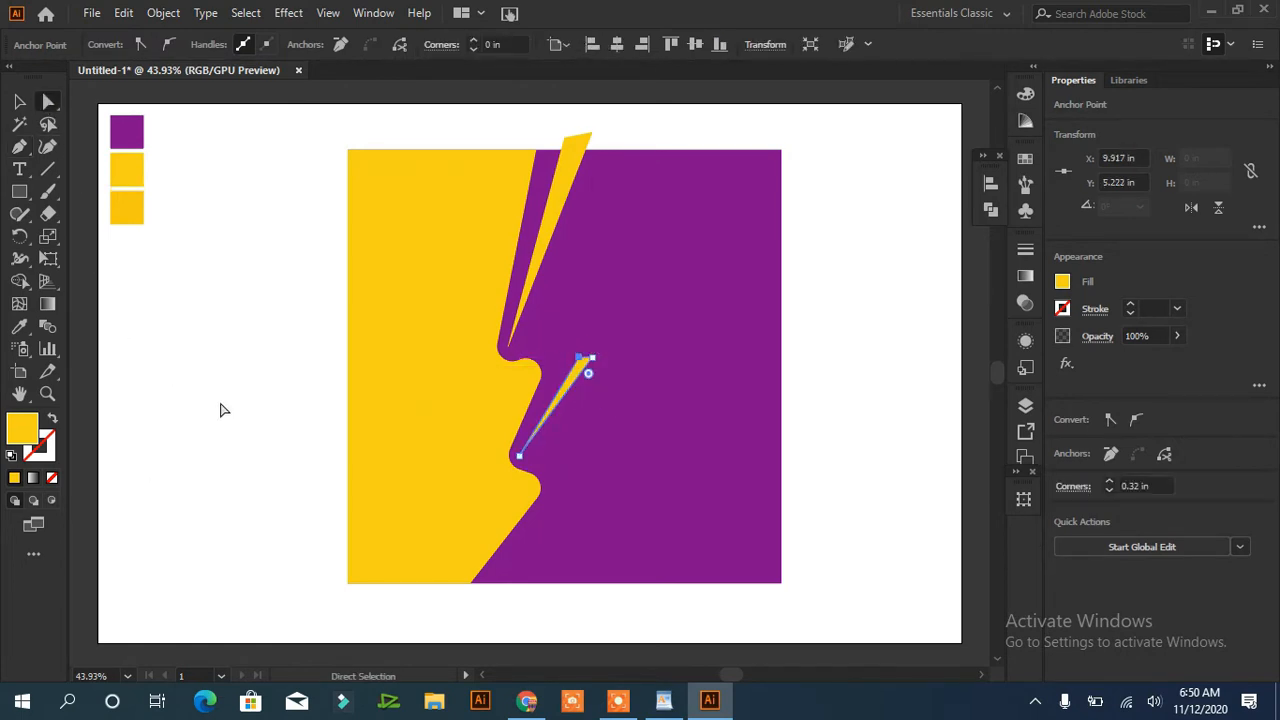
pyautogui.click(220, 409)
# - Trim off the end of the long wedge that sticks out above the square with the Shape Builder tool
pyautogui.moveTo(618, 119); pyautogui.dragTo(560, 179)
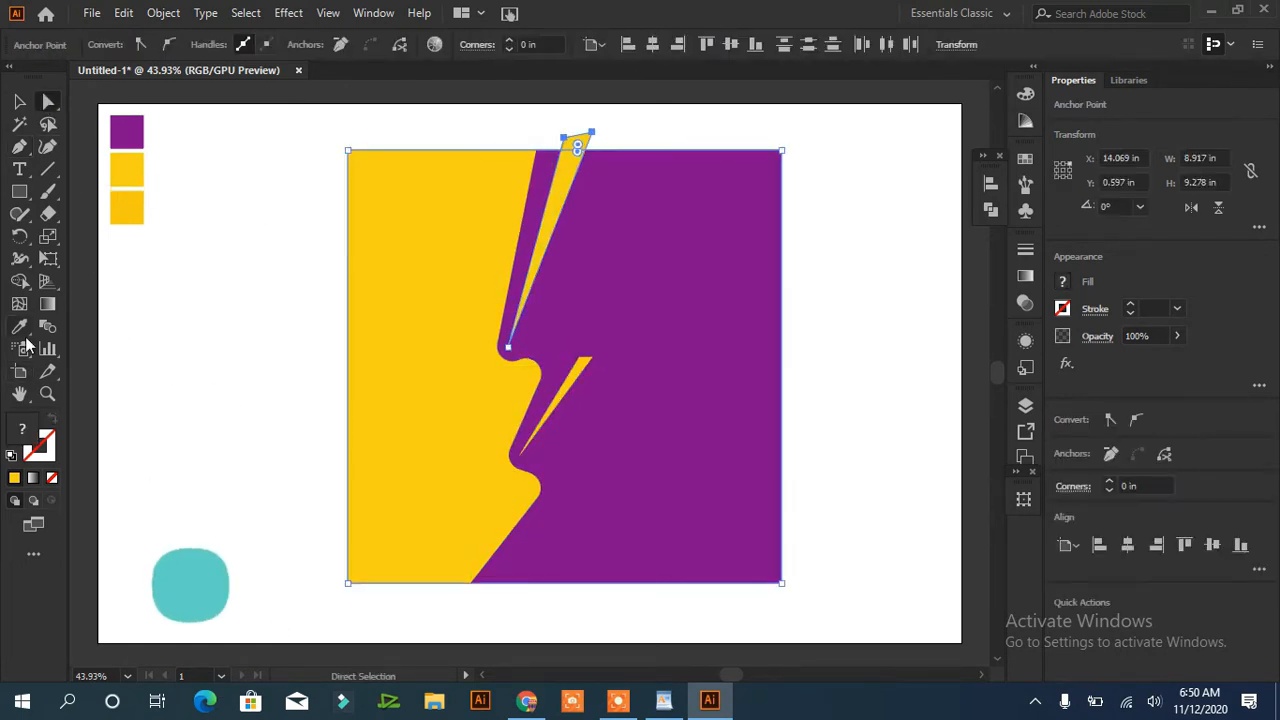
pyautogui.click(19, 281)
pyautogui.keyDown('alt'); pyautogui.click(576, 141); pyautogui.keyUp('alt')
pyautogui.press('v')
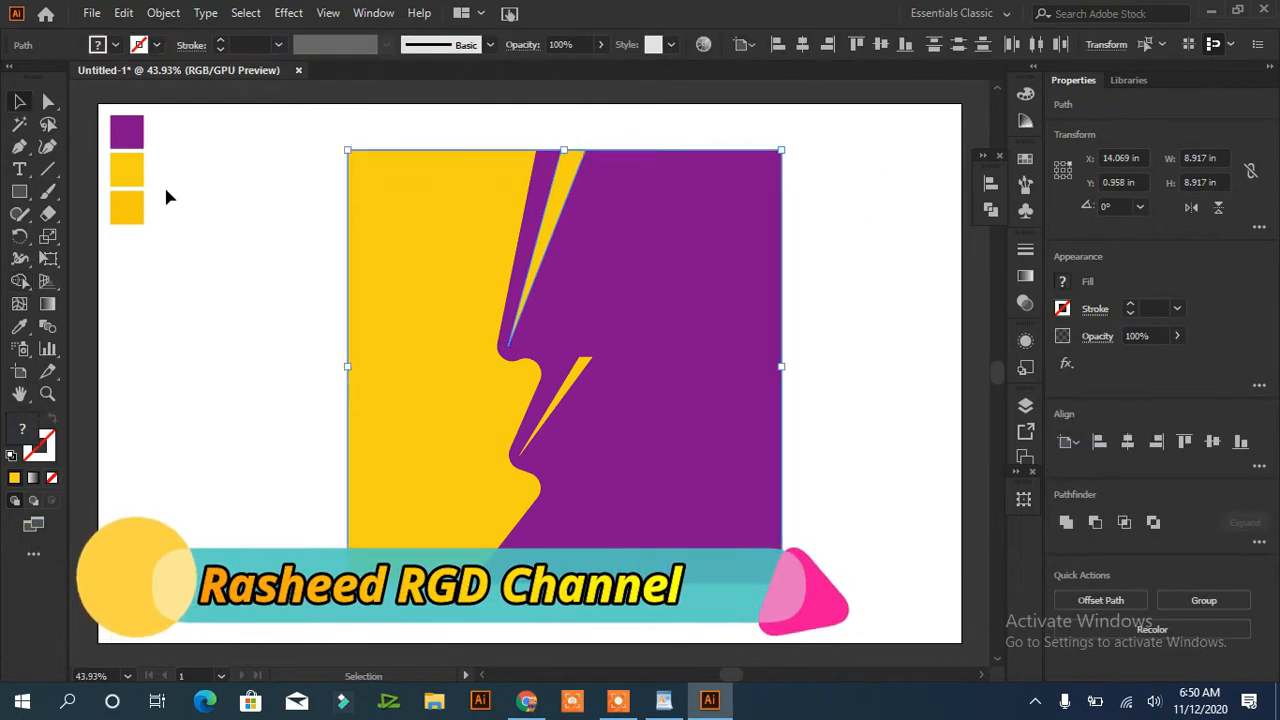
pyautogui.click(165, 192)
# - Create a yellow triangle with the Polygon tool, enlarge it to about 4.1 × 4.8 in, point it right and place it on the purple area
pyautogui.click(21, 195)
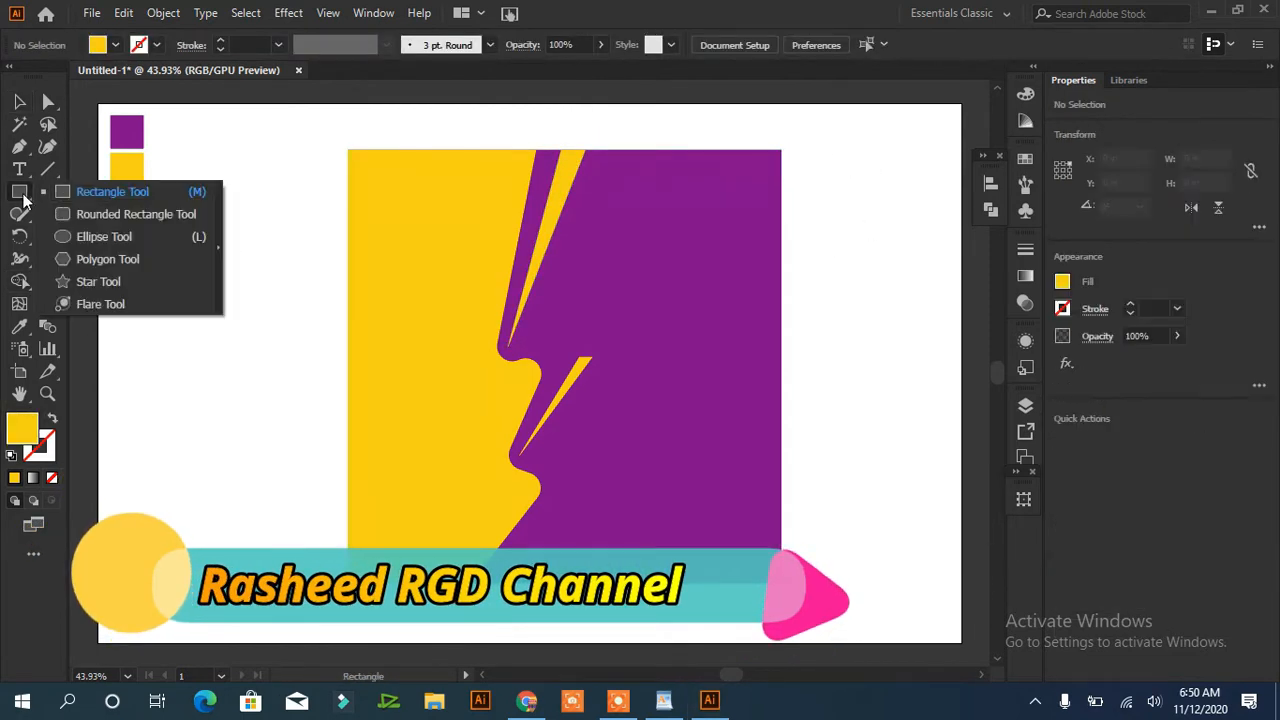
pyautogui.click(65, 259)
pyautogui.click(535, 397)
pyautogui.click(597, 388)
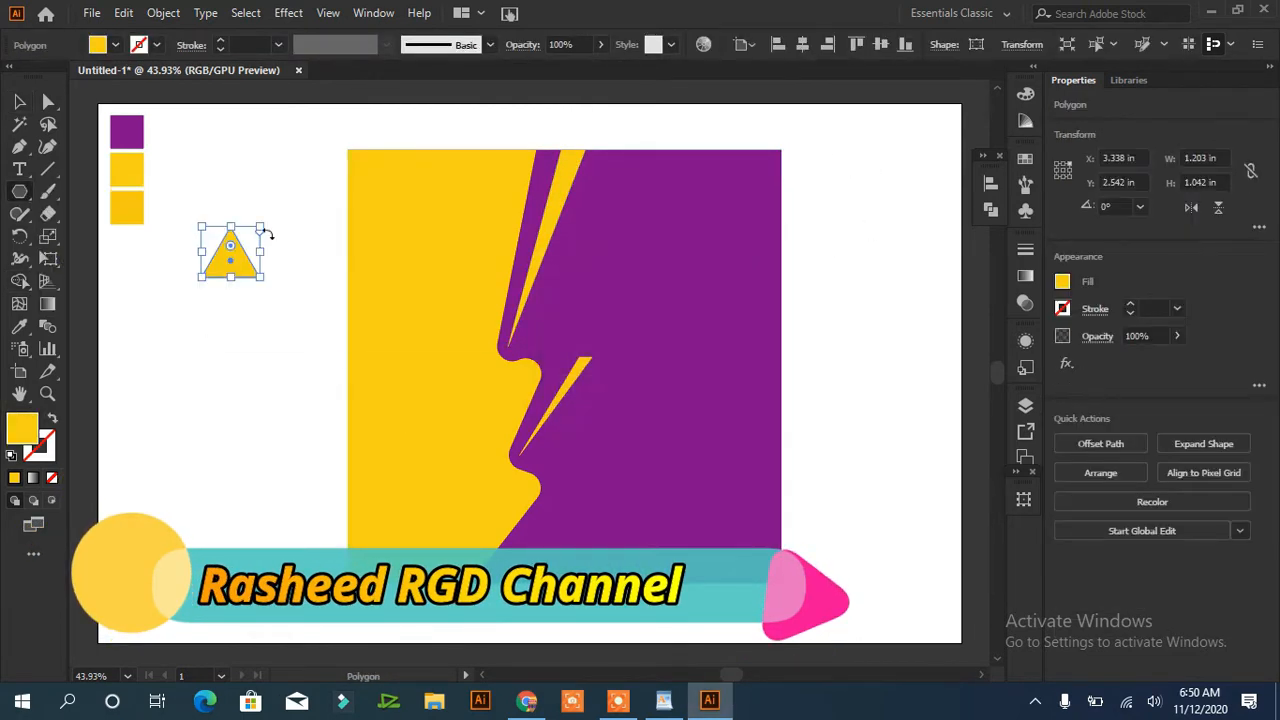
pyautogui.moveTo(266, 226); pyautogui.dragTo(420, 470)
pyautogui.moveTo(303, 353); pyautogui.dragTo(648, 341)
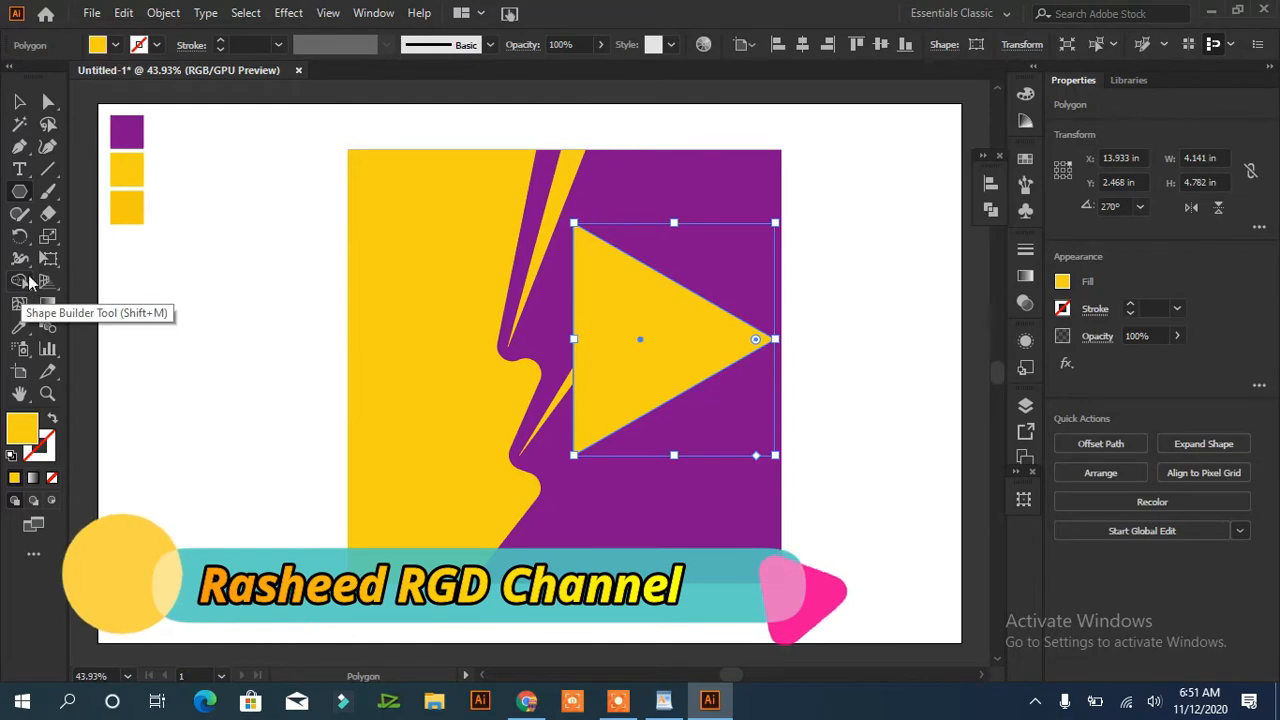
# - Round the triangle's corners to about 0.61 in and swap its fill and stroke to leave a yellow outline
pyautogui.click(48, 101)
pyautogui.moveTo(581, 241); pyautogui.dragTo(602, 274)
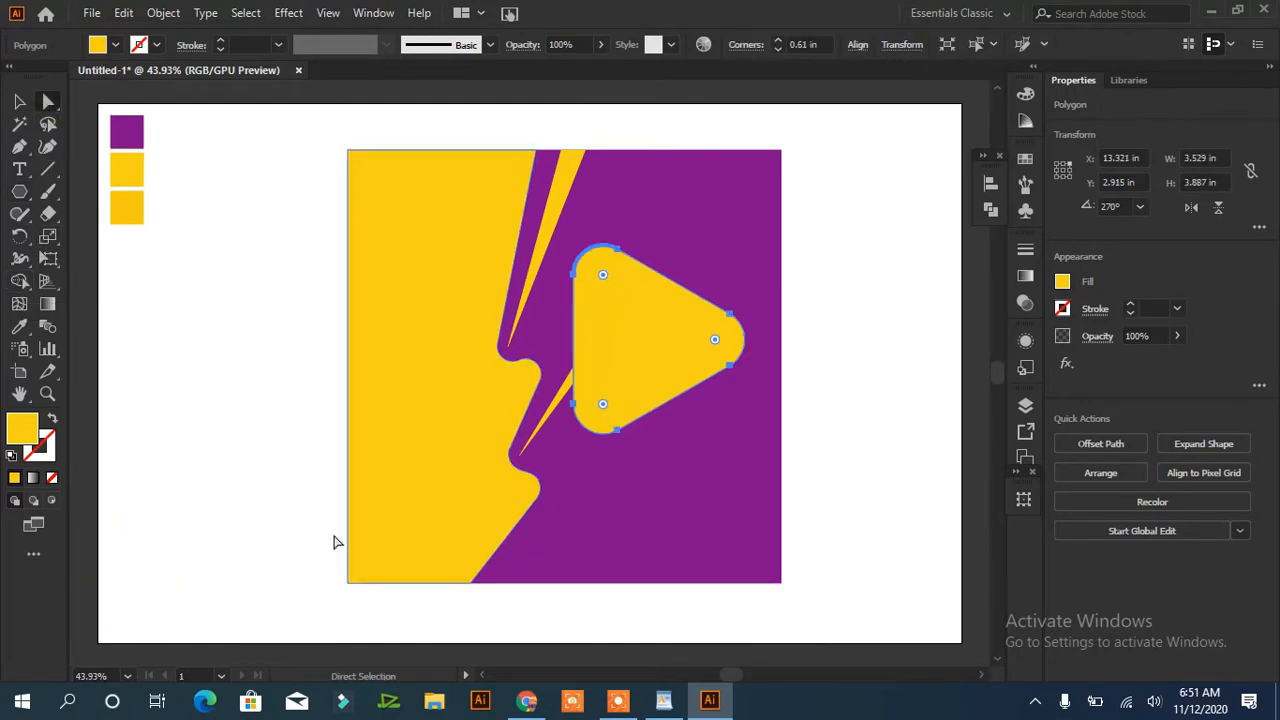
pyautogui.click(53, 424)
pyautogui.click(240, 375)
# - Set the rounded triangle's stroke weight to 6 px
pyautogui.click(573, 322)
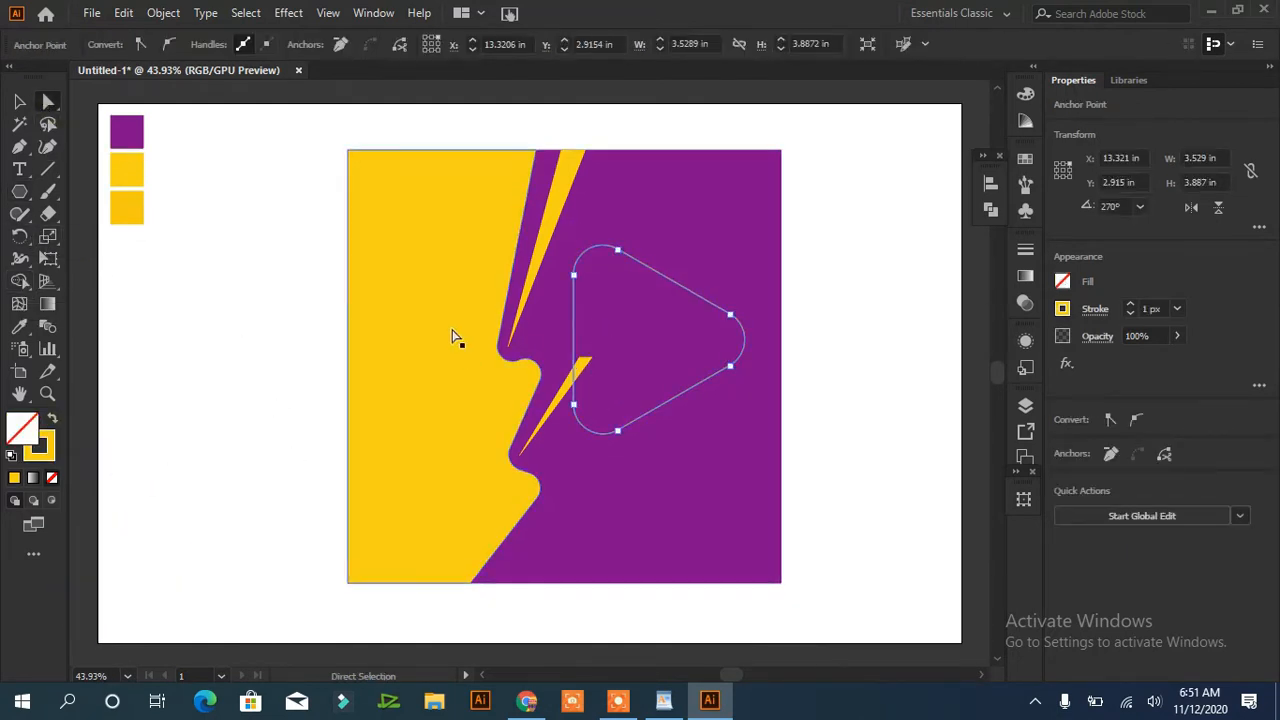
pyautogui.click(1130, 306)
pyautogui.click(1130, 306)
pyautogui.click(1130, 306)
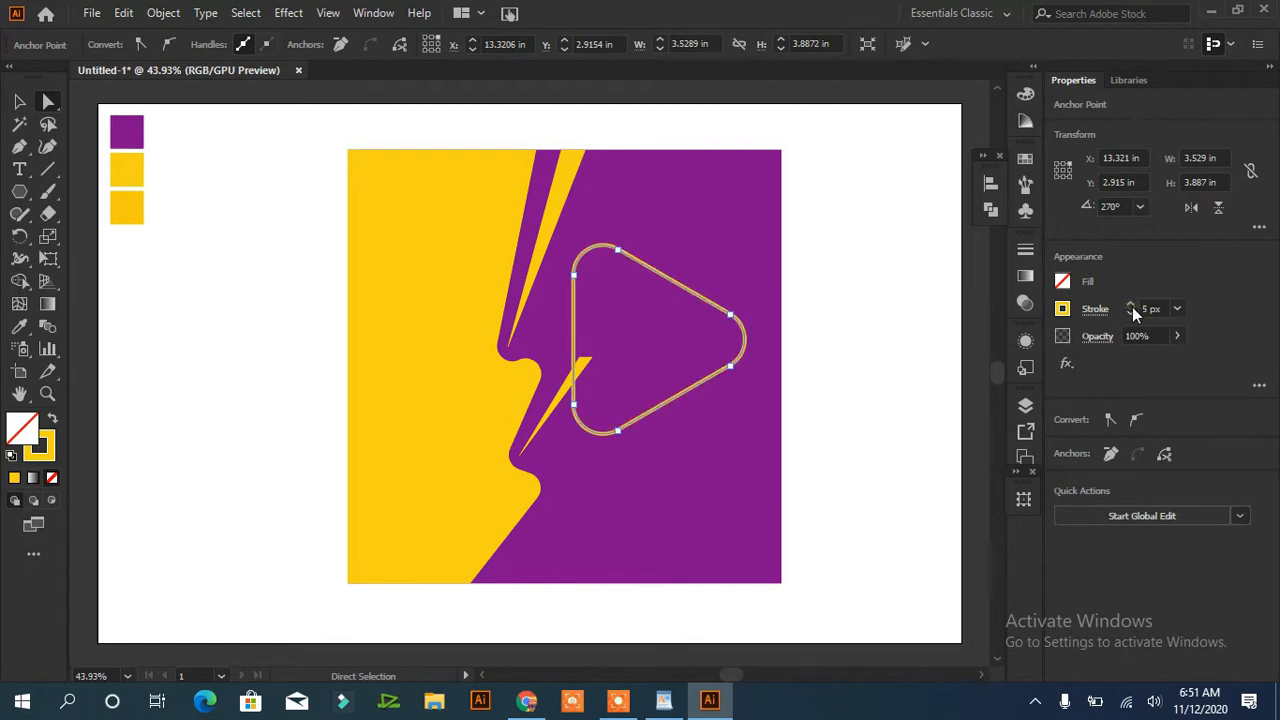
pyautogui.click(887, 262)
# - Offset the rounded triangle's path inward by -0.125 in with miter joins
pyautogui.click(667, 281)
pyautogui.click(18, 103)
pyautogui.click(245, 200)
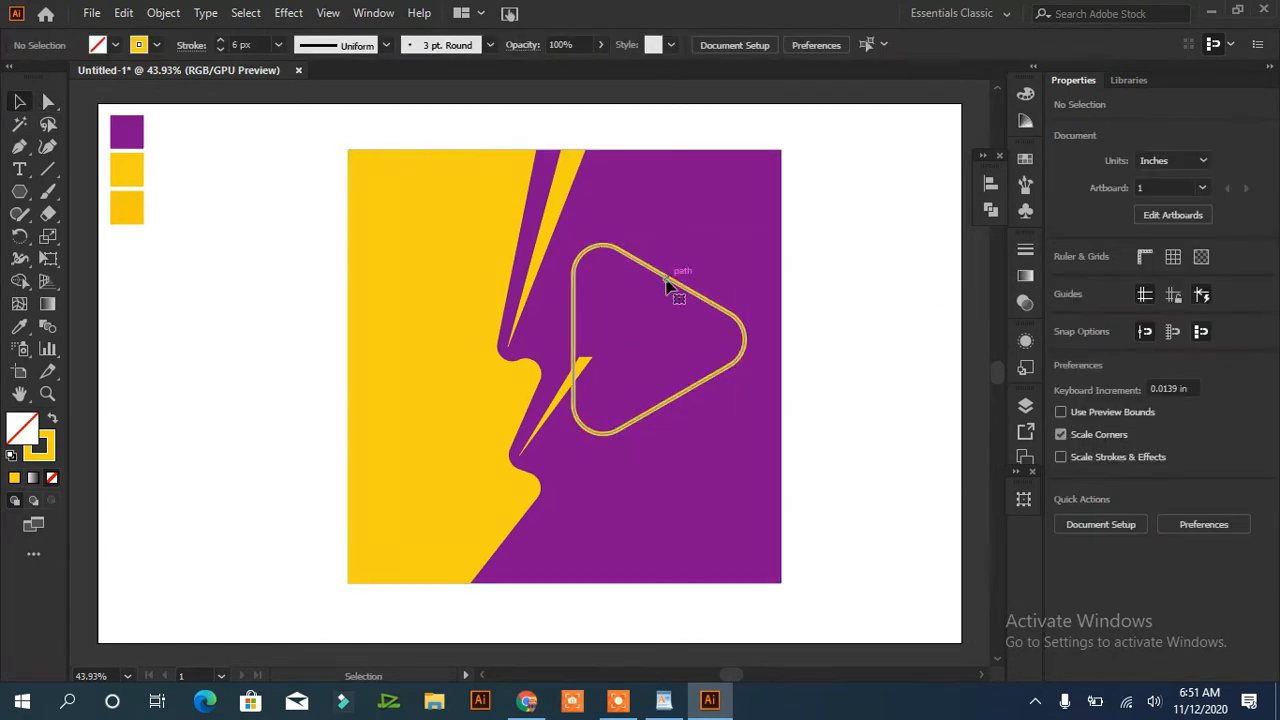
pyautogui.click(667, 284)
pyautogui.click(1100, 443)
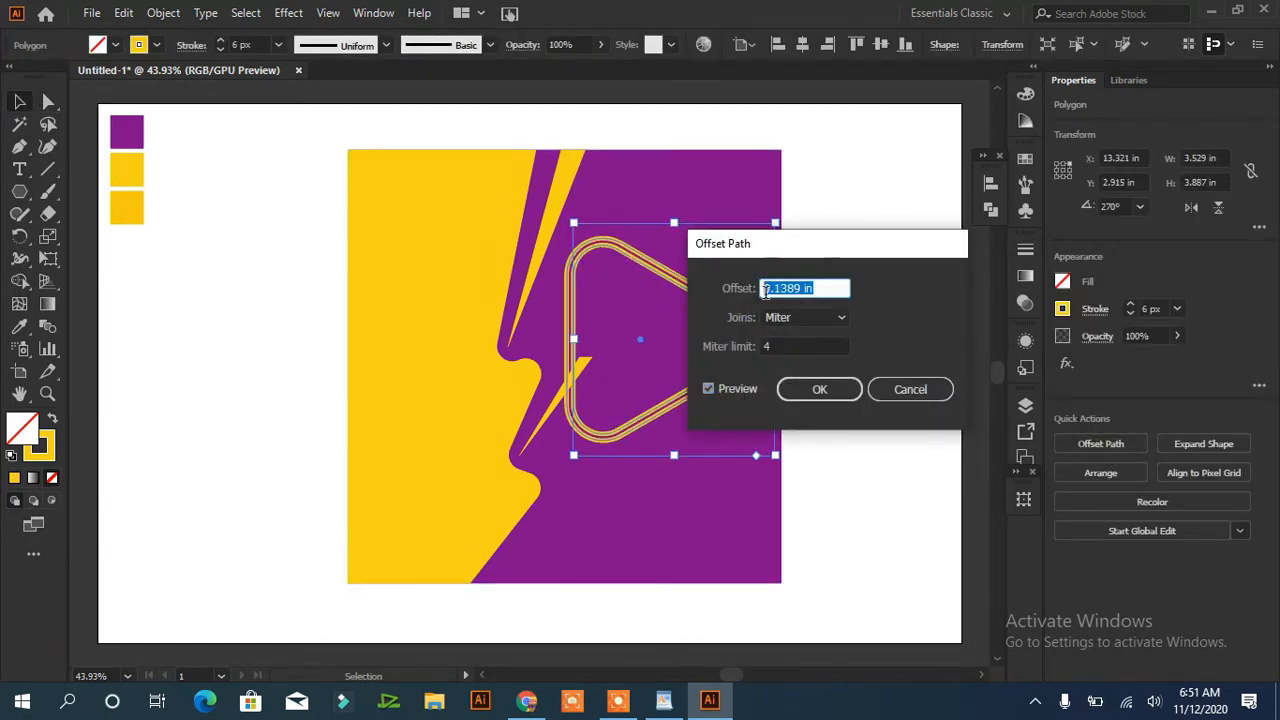
pyautogui.press('Down')
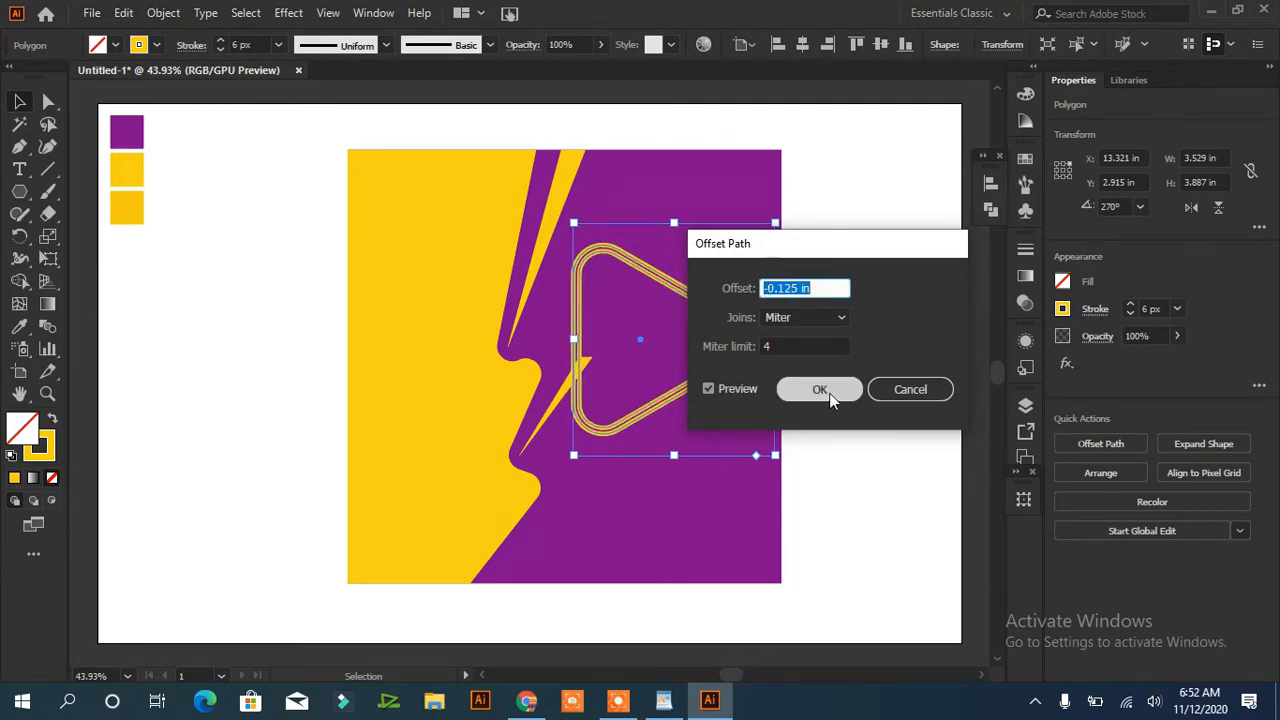
pyautogui.click(819, 389)
# - Reduce the inner triangle outline's stroke weight to 2 px
pyautogui.click(1131, 313)
pyautogui.click(1131, 313)
pyautogui.click(1131, 313)
pyautogui.click(1131, 313)
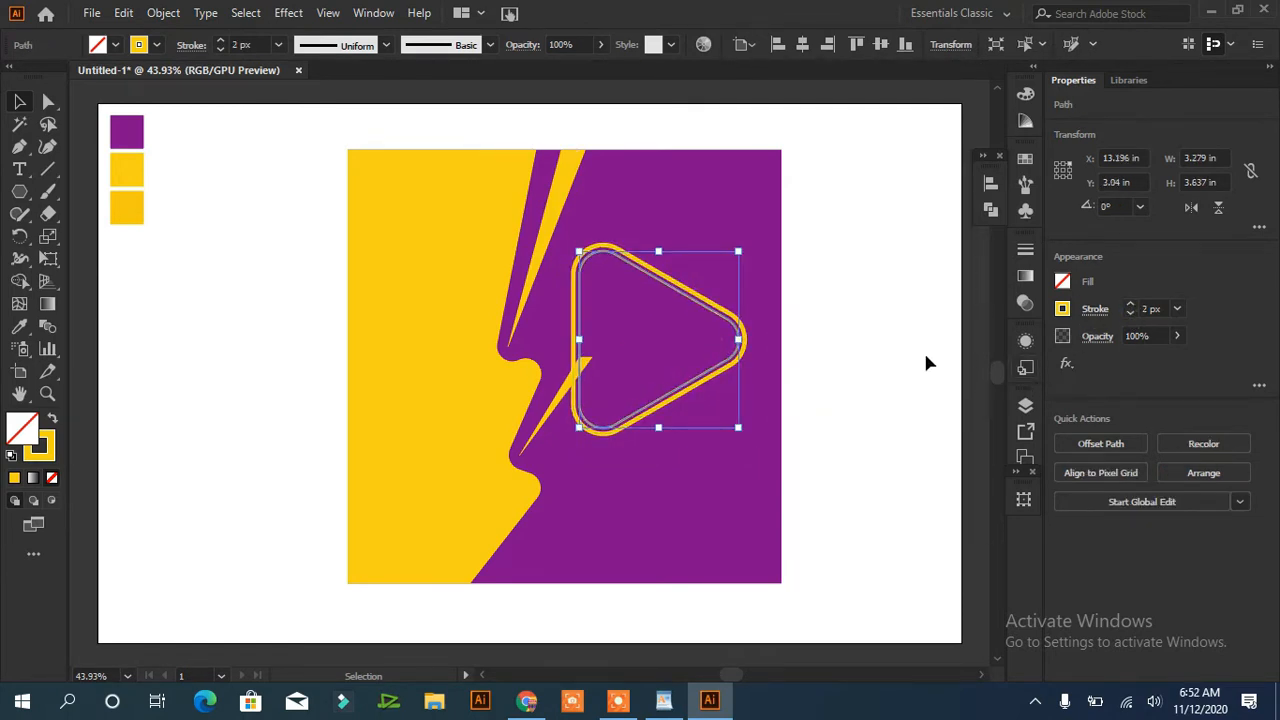
pyautogui.click(924, 350)
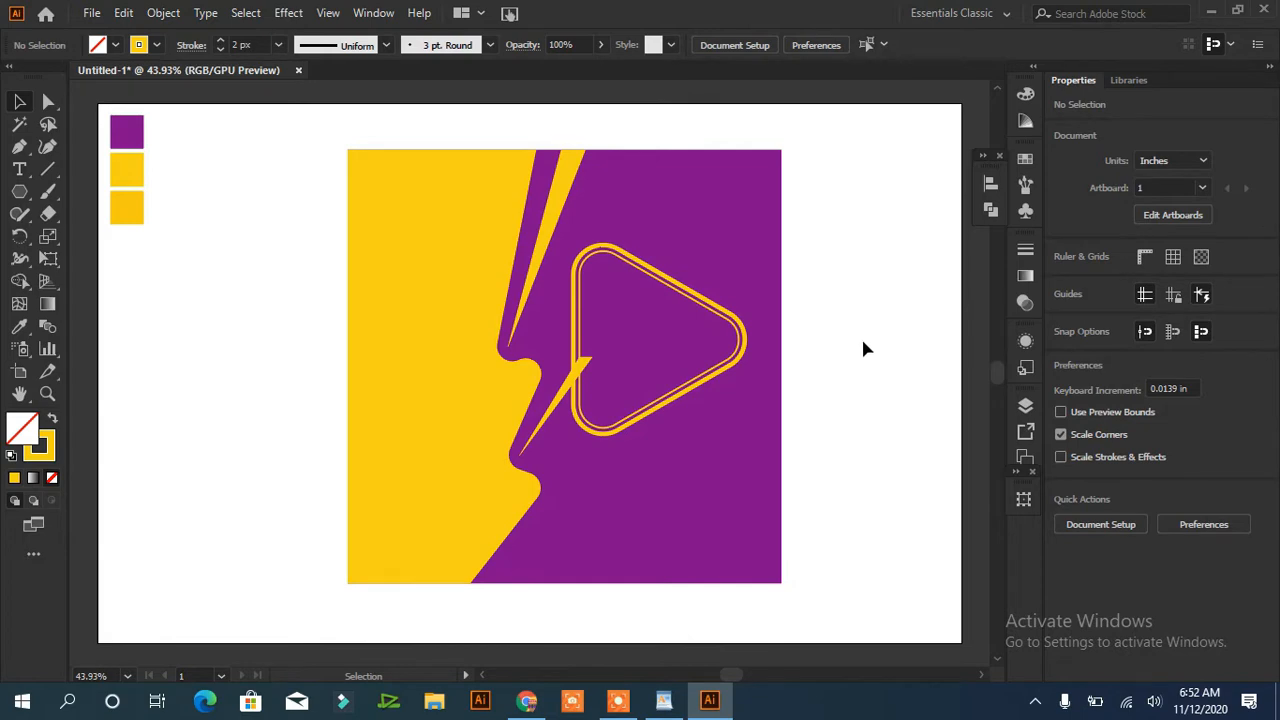
# - Place the FLASH text inside the rounded triangle and rotate it about 13° so it slants upward
pyautogui.hotkey('alt', 'Tab')
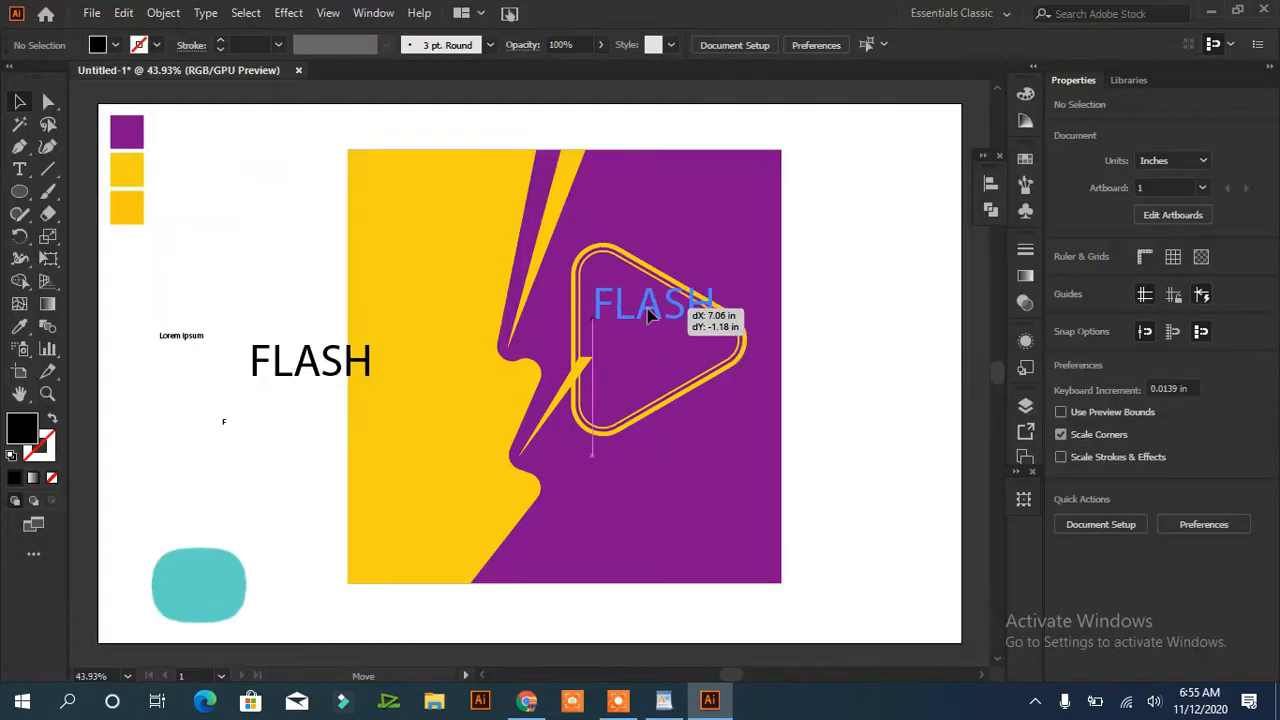
pyautogui.moveTo(706, 309); pyautogui.dragTo(737, 322)
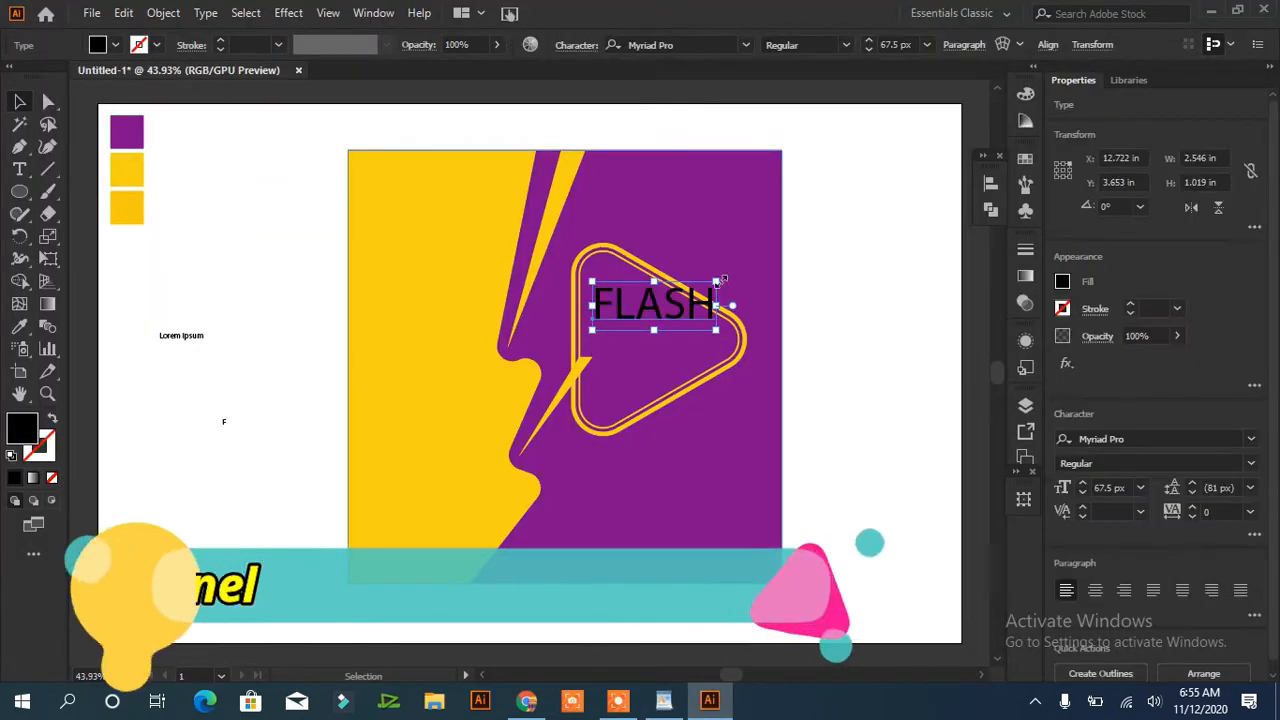
pyautogui.moveTo(740, 275); pyautogui.dragTo(752, 246)
pyautogui.moveTo(665, 318); pyautogui.dragTo(662, 314)
# - Set the FLASH text in the Optien font and match its fill to the yellow face shape
pyautogui.click(745, 47)
pyautogui.click(745, 45)
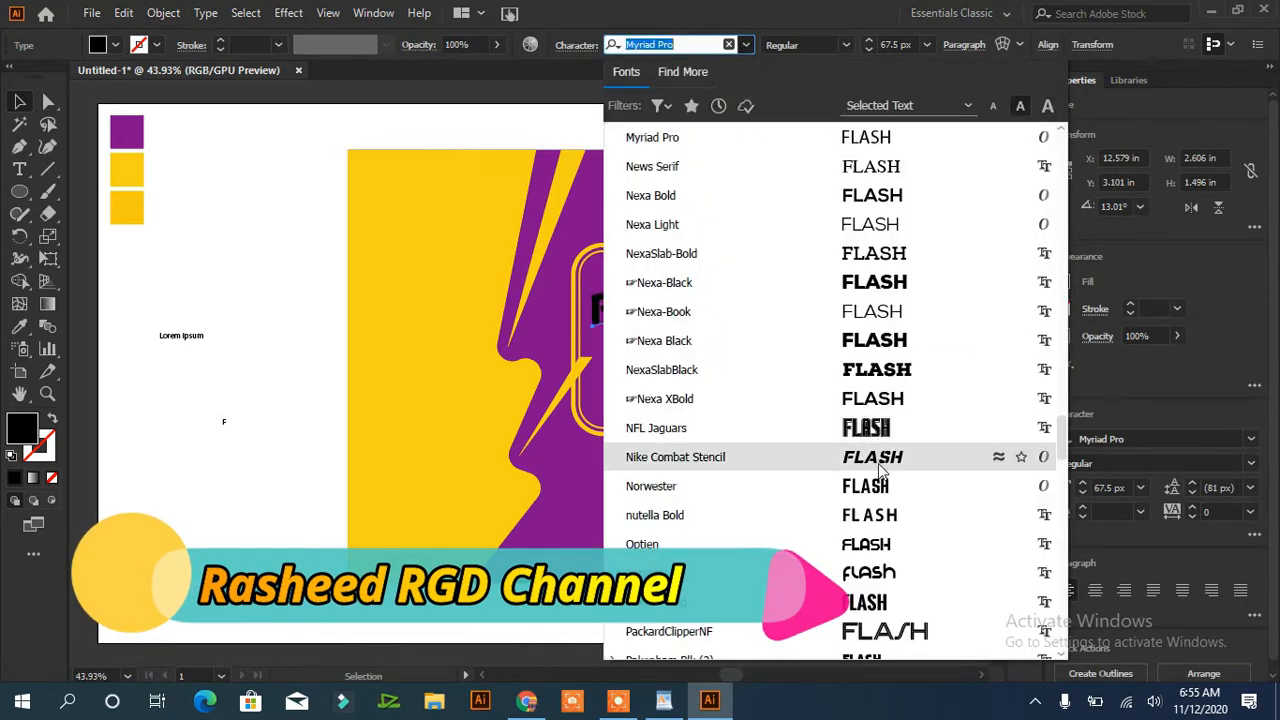
pyautogui.click(868, 546)
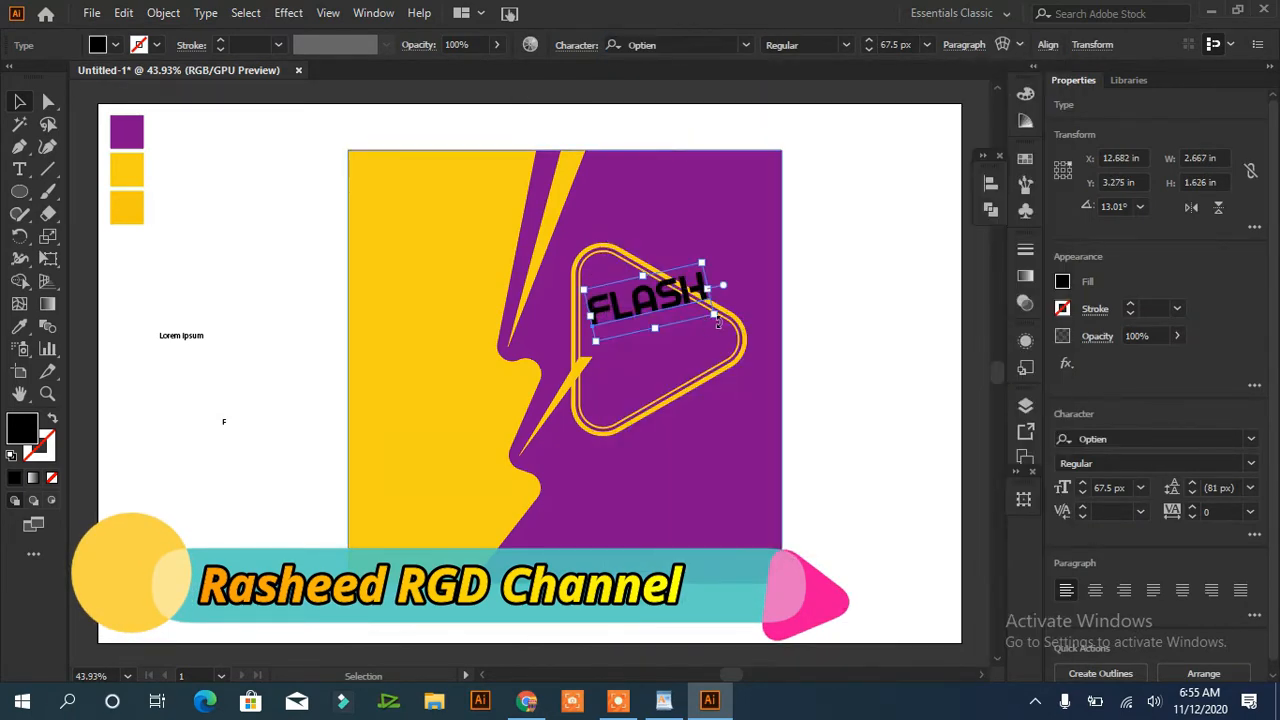
pyautogui.click(390, 316)
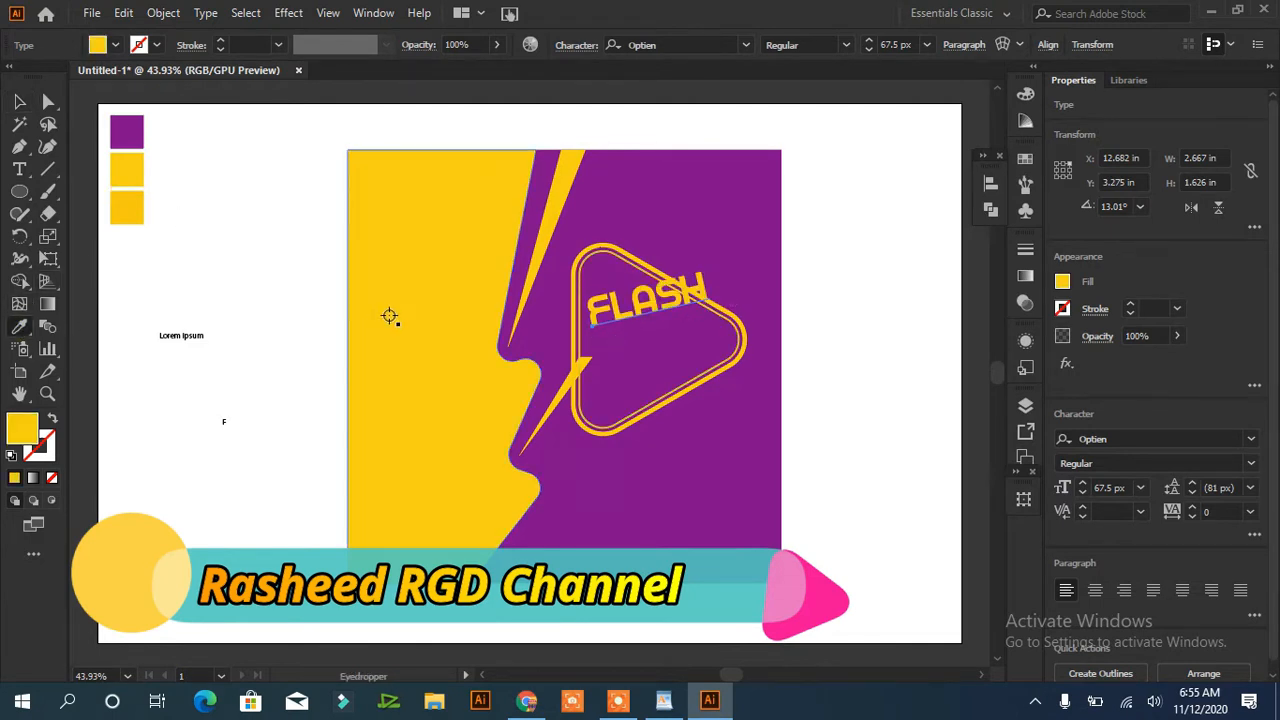
pyautogui.press('v')
pyautogui.click(223, 272)
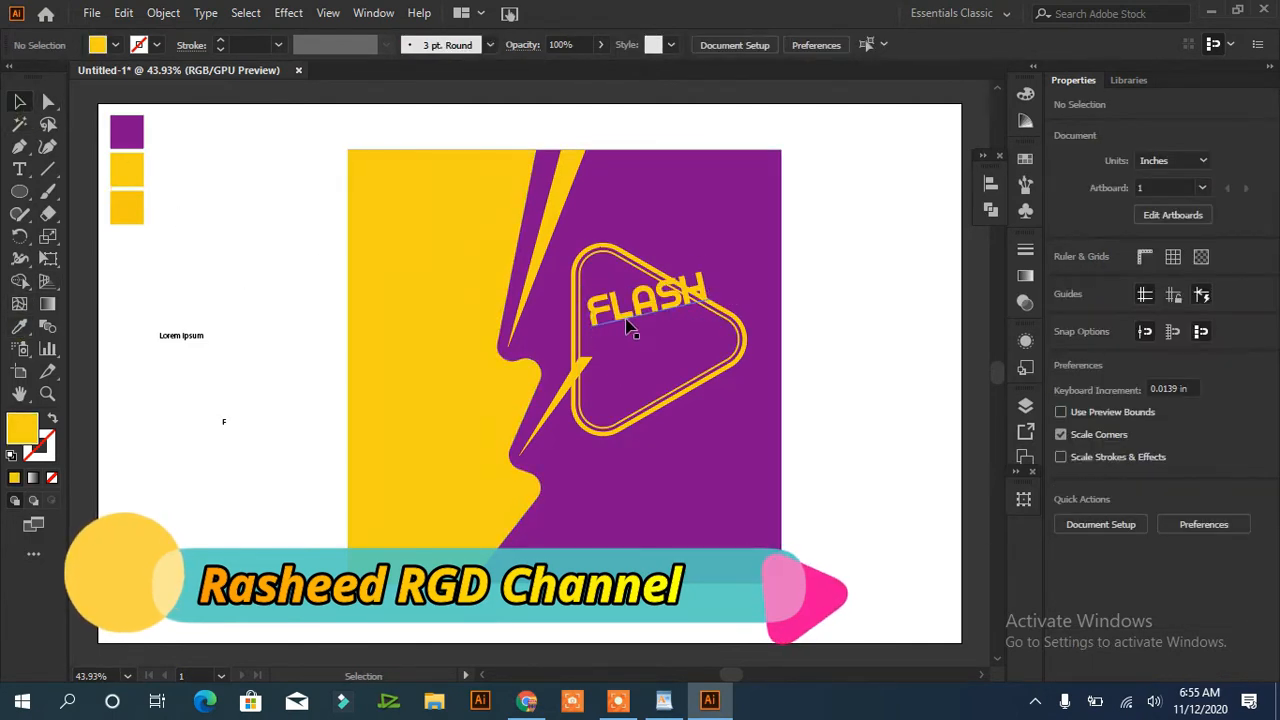
# - Consult the WordPad wording, return to Illustrator and replace the Lorem ipsum placeholder with "SALS"
pyautogui.click(668, 704)
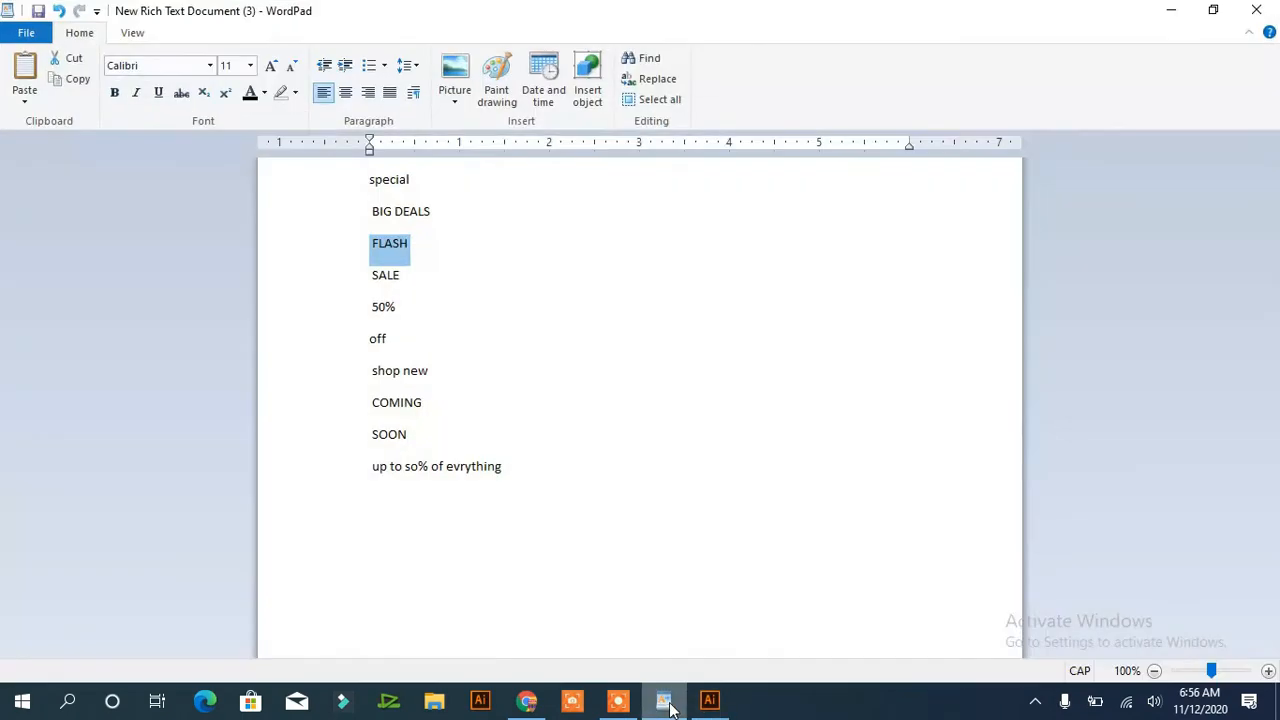
pyautogui.click(670, 708)
pyautogui.click(188, 332)
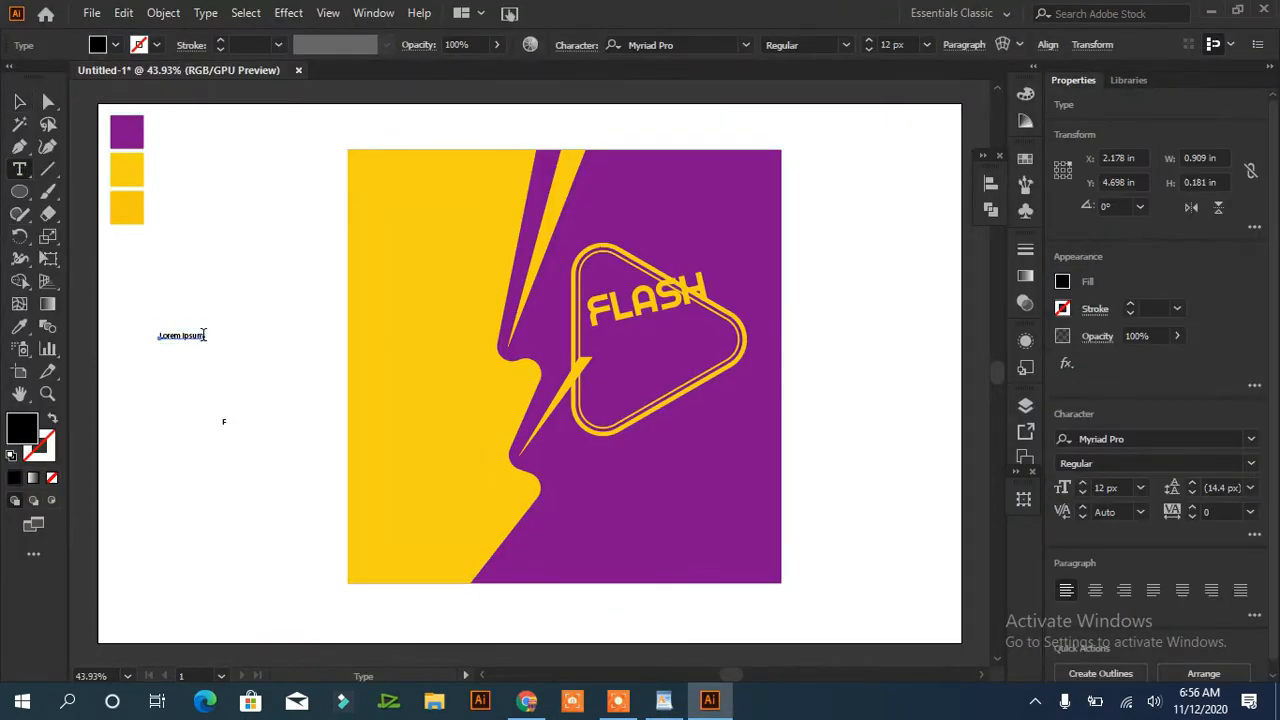
pyautogui.click(203, 335)
pyautogui.hotkey('ctrl', 'a')
pyautogui.write('SALE')
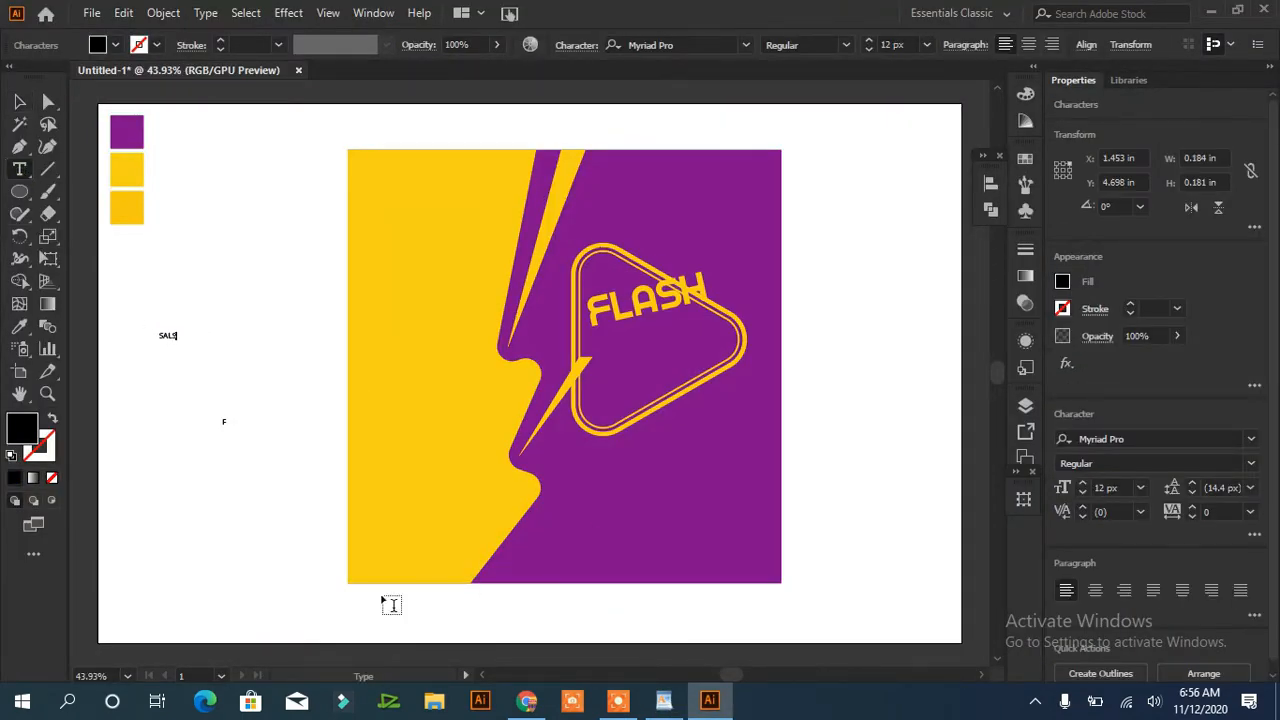
# - Enlarge the SALS text to about 76.84 px and place it beneath FLASH, rotated about 12.76°
pyautogui.click(20, 102)
pyautogui.moveTo(181, 345); pyautogui.dragTo(309, 429)
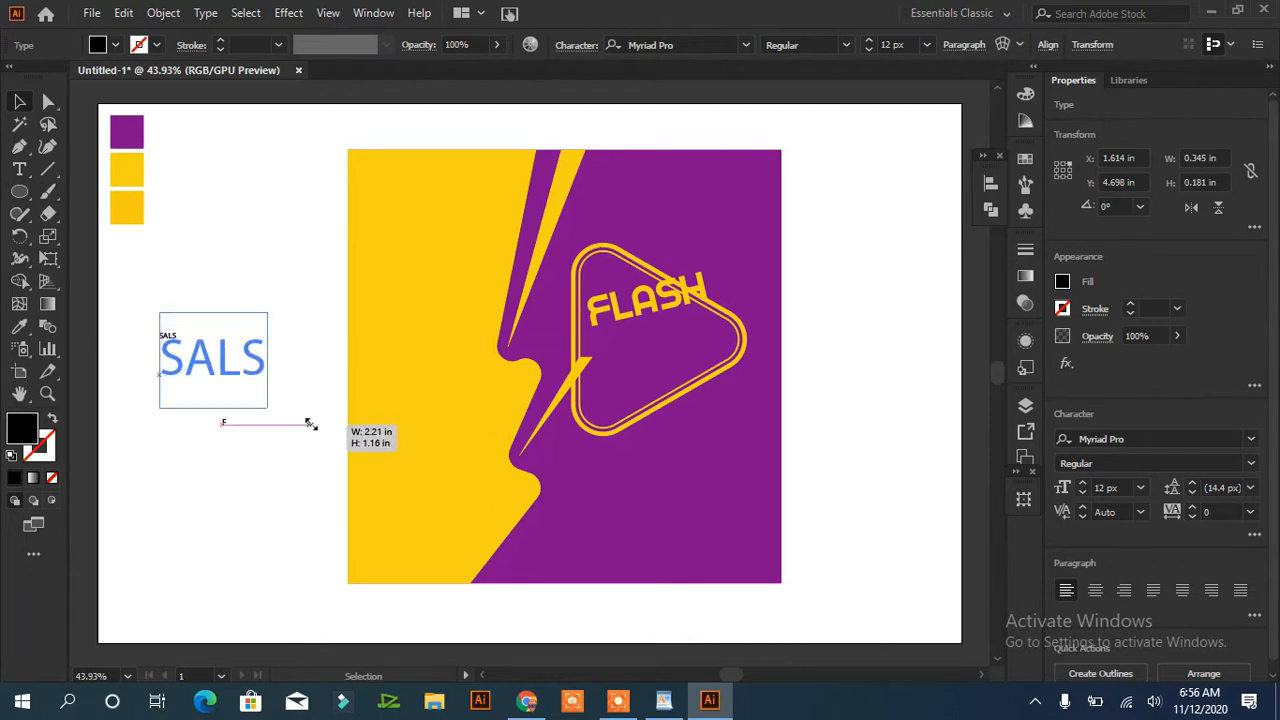
pyautogui.moveTo(262, 365); pyautogui.dragTo(657, 361)
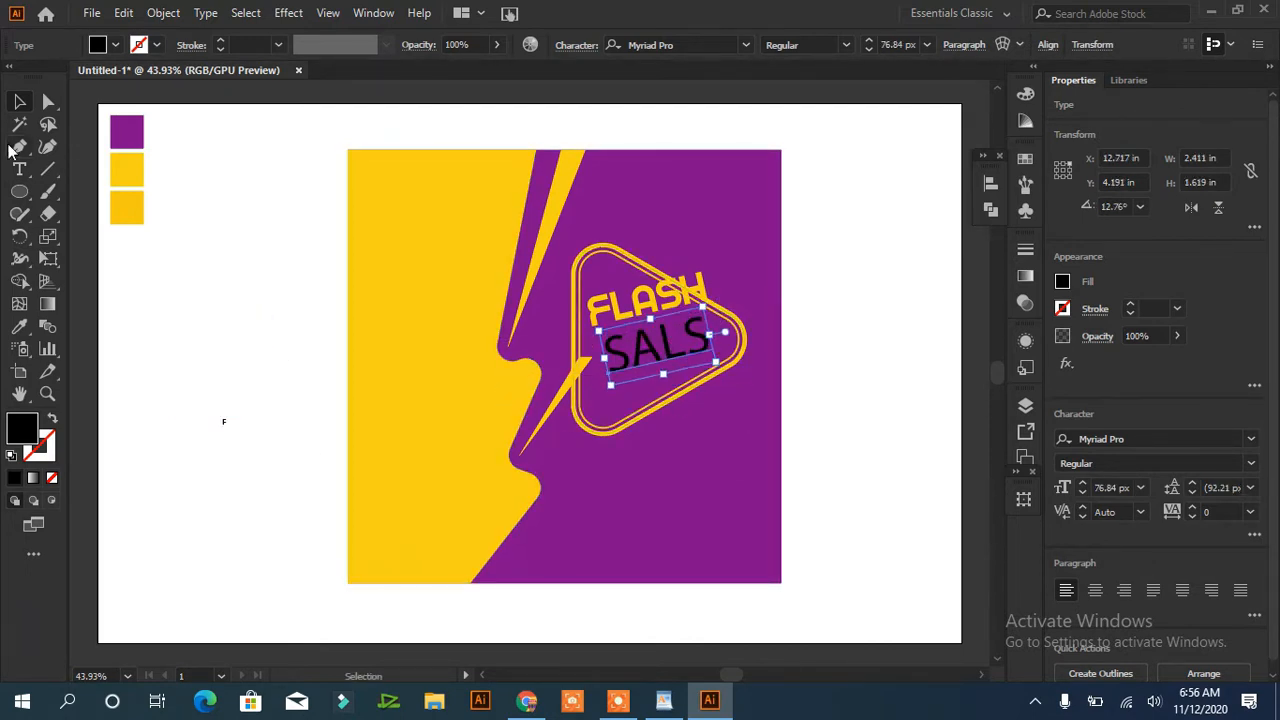
# - Copy the FLASH text's font and yellow fill to SALS and increase its size to 96 px
pyautogui.click(20, 327)
pyautogui.click(603, 307)
pyautogui.click(1083, 484)
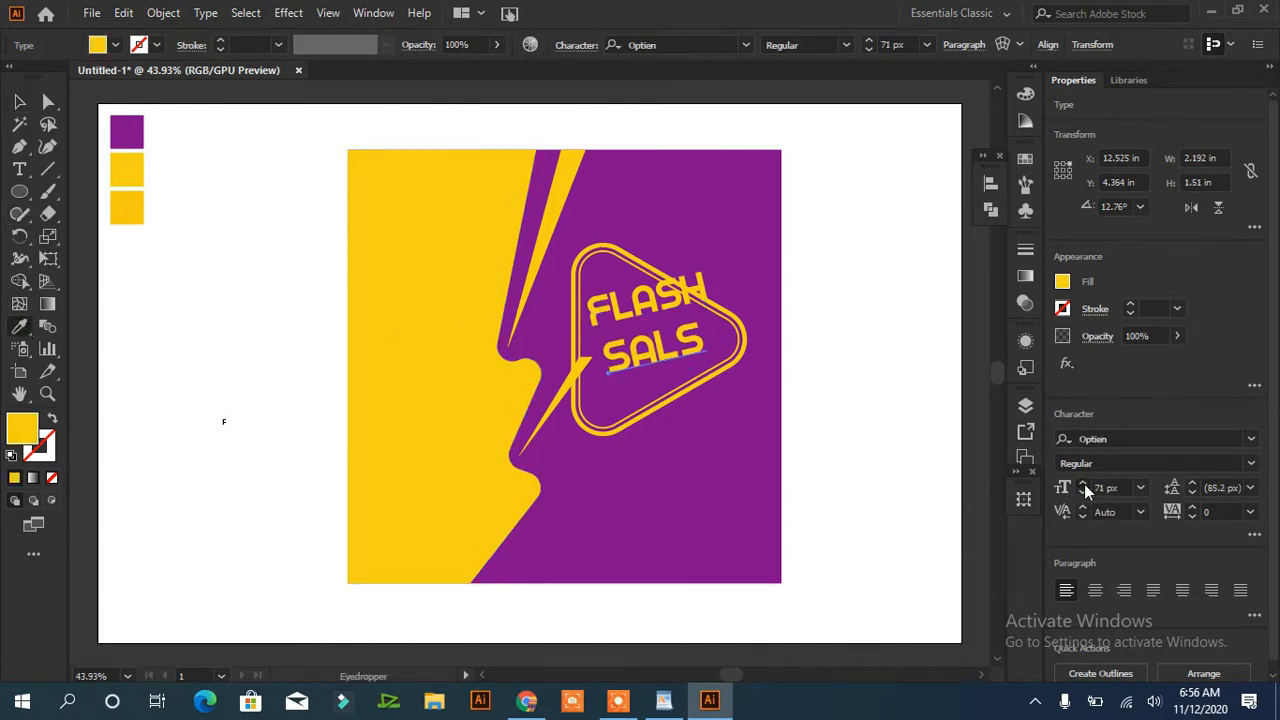
pyautogui.click(1083, 484)
pyautogui.click(1083, 484)
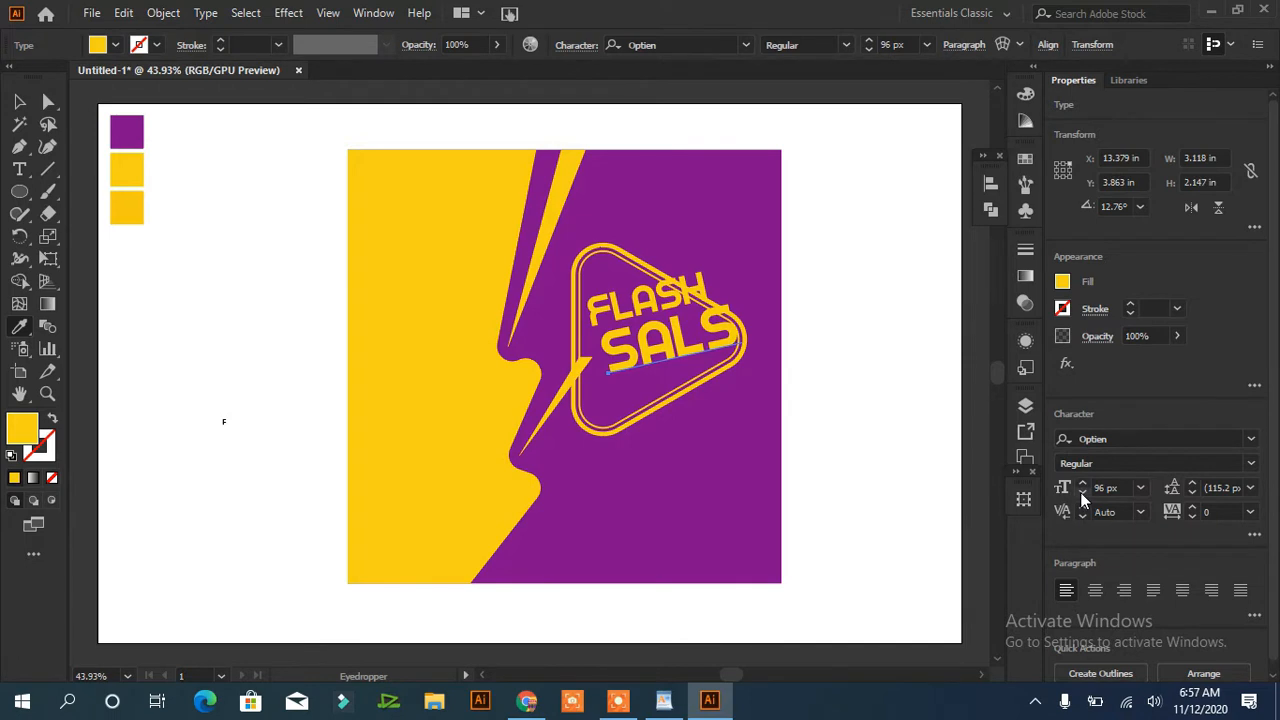
# - Change the SALS text's fill to white
pyautogui.click(115, 45)
pyautogui.click(38, 77)
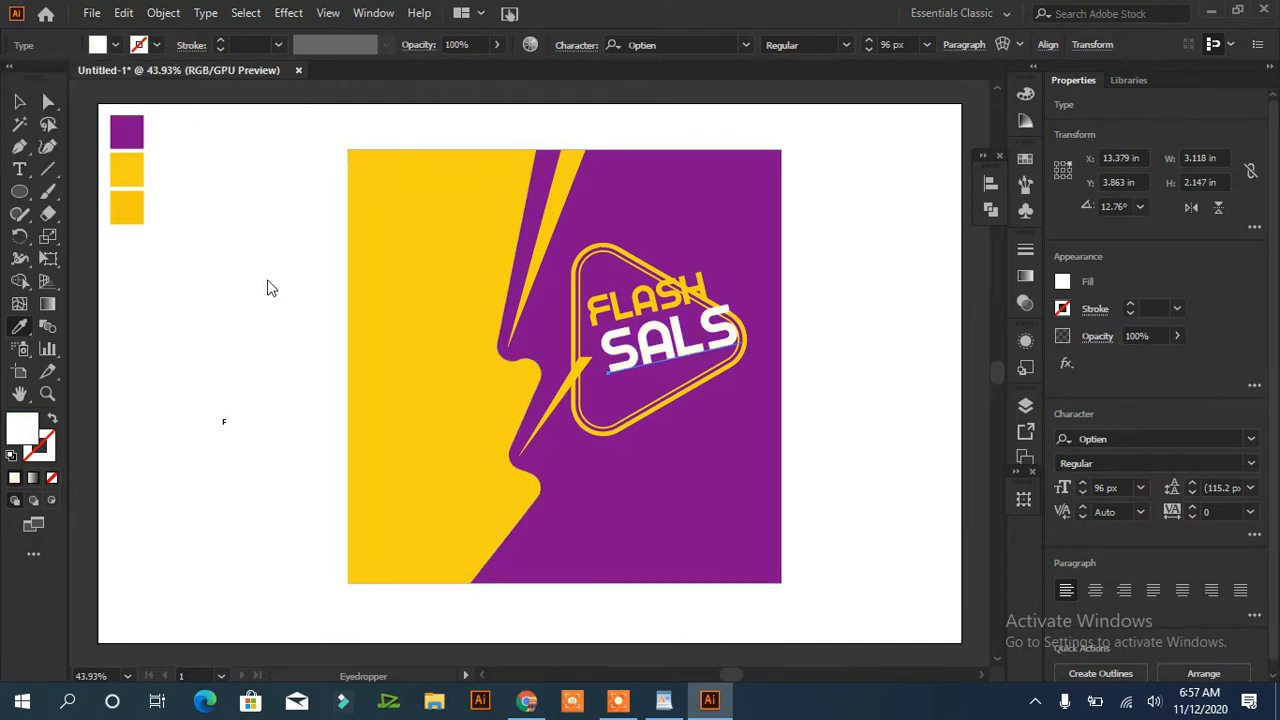
pyautogui.press('v')
# - Increase the FLASH text size to 74 px and align it just above SALS
pyautogui.click(642, 309)
pyautogui.click(1083, 484)
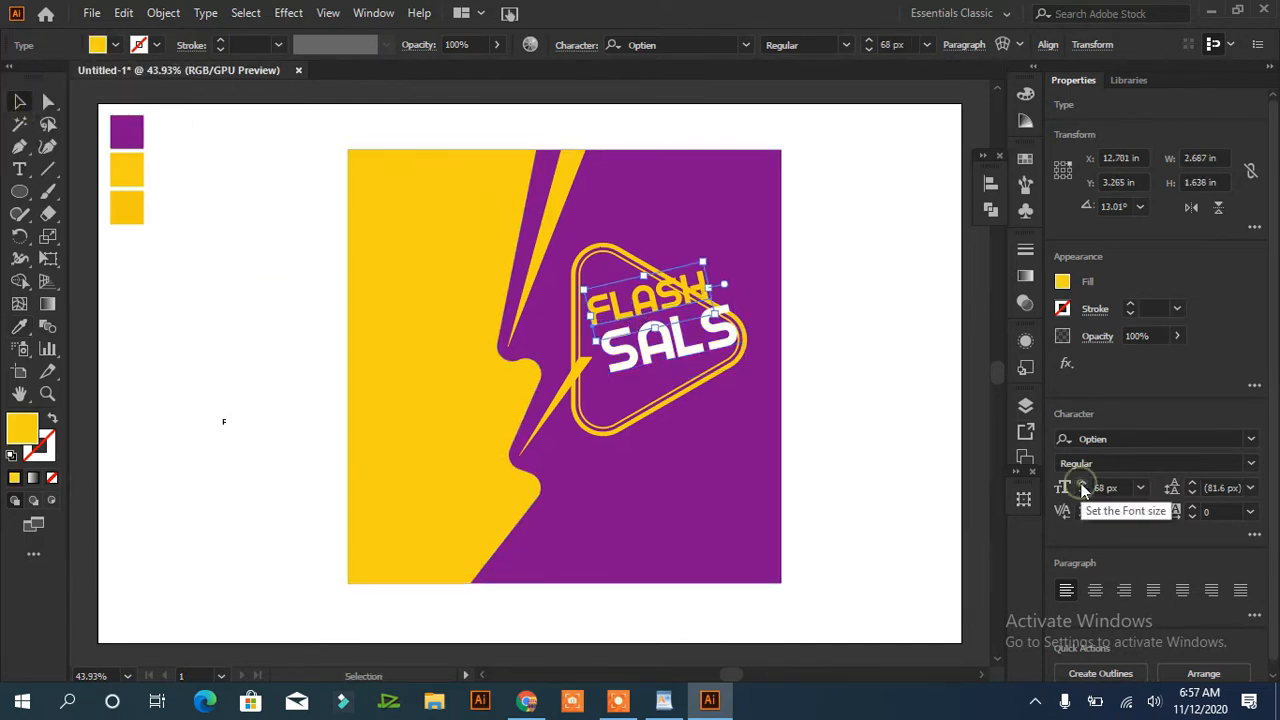
pyautogui.click(1083, 484)
pyautogui.click(1082, 484)
pyautogui.click(700, 610)
pyautogui.click(628, 315)
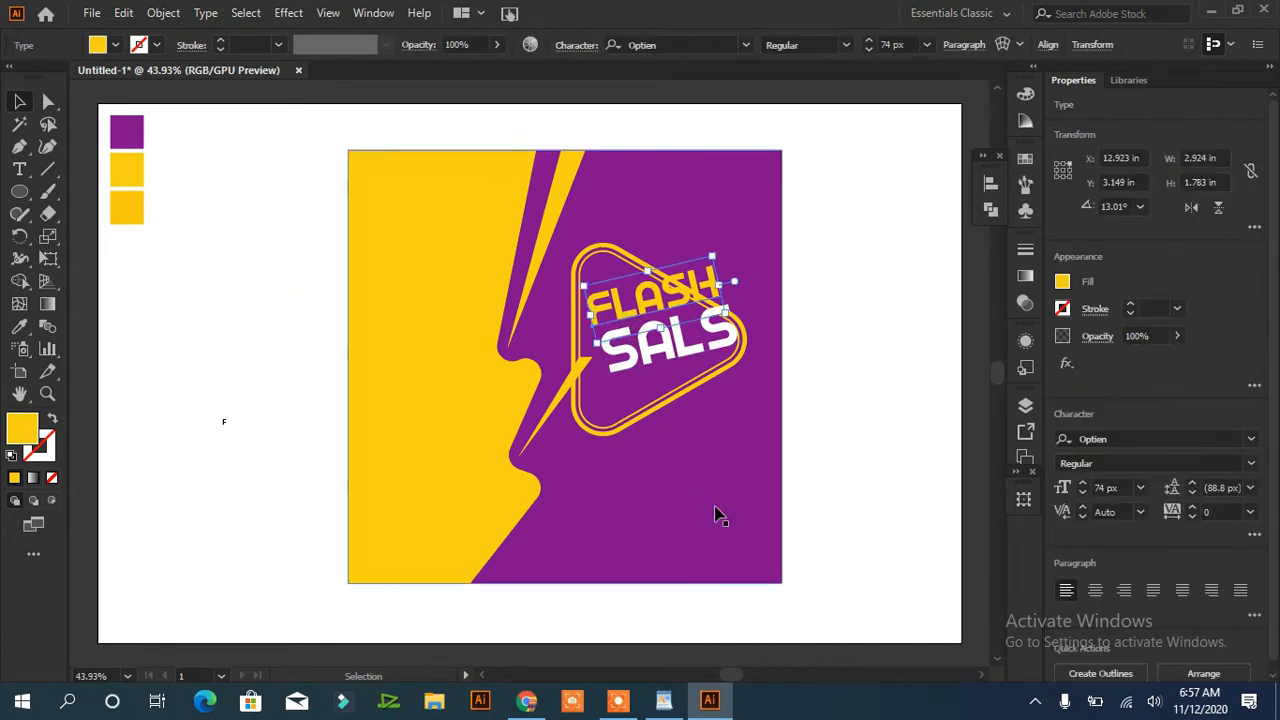
pyautogui.click(828, 357)
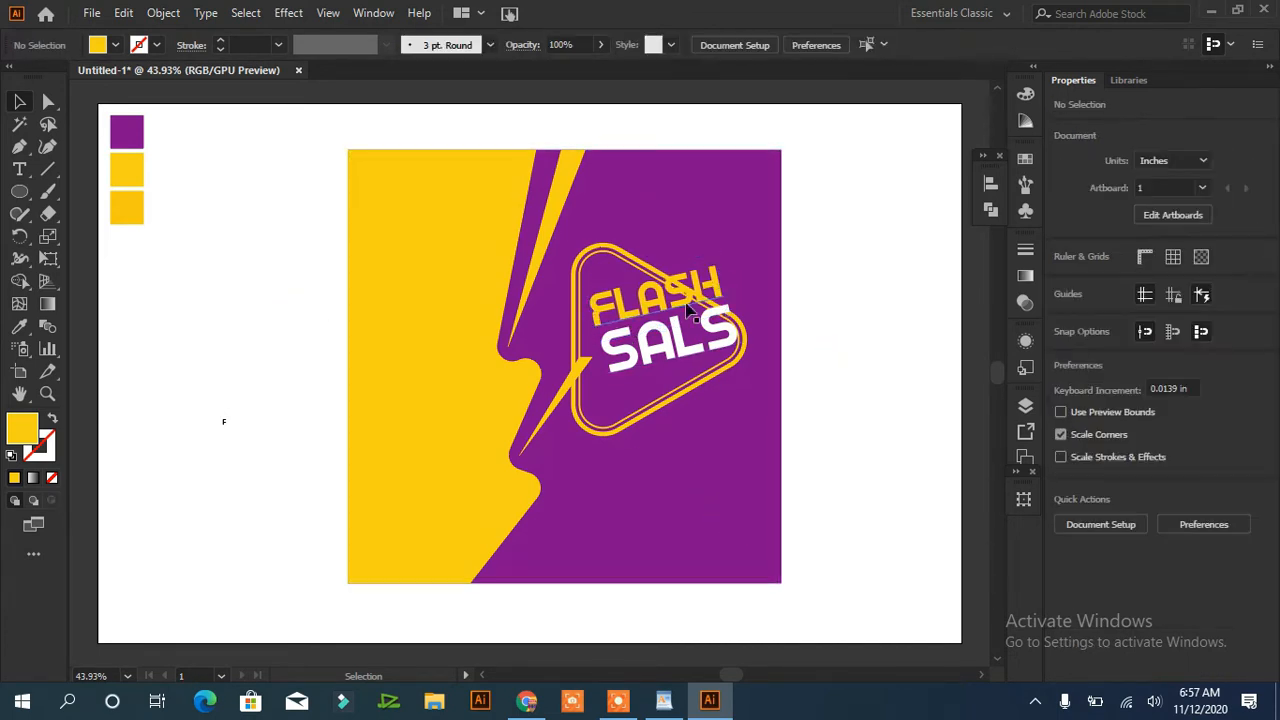
# - Cut the triangle's outlines with Scissors above FLASH, and the outer outline also at its rounded tip beside SALS
pyautogui.click(48, 213)
pyautogui.press('c')
pyautogui.click(648, 270)
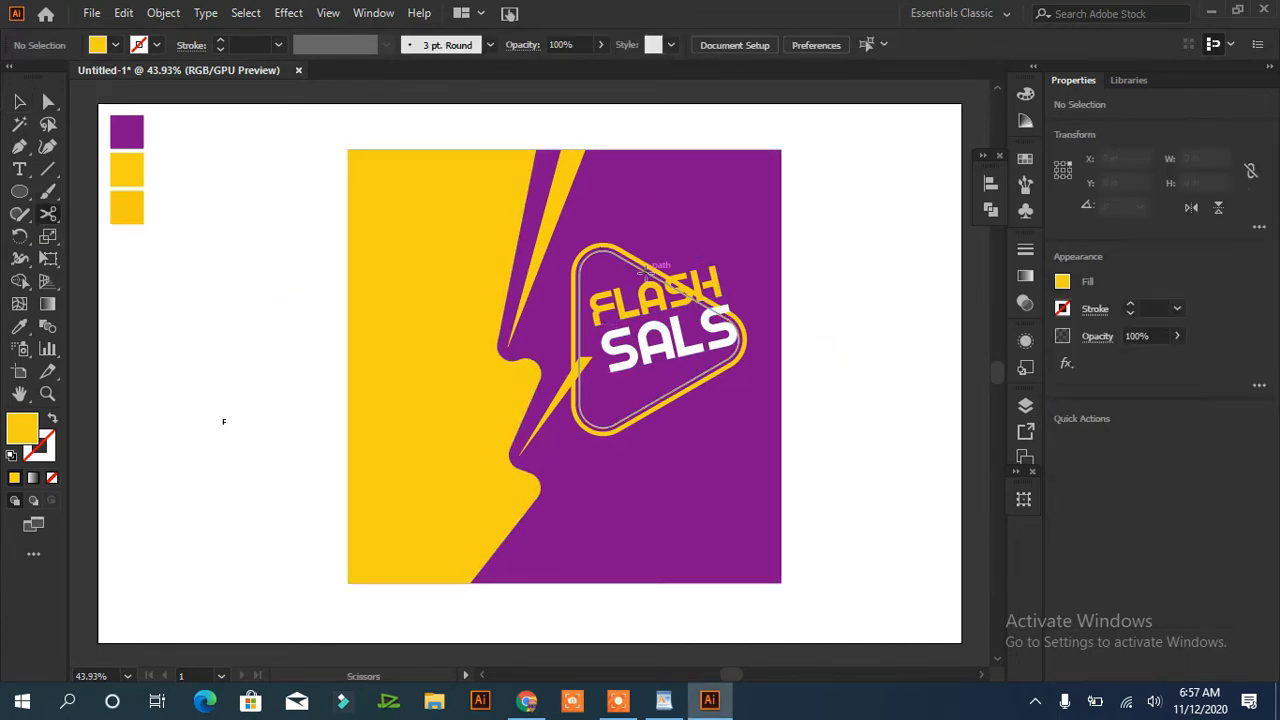
pyautogui.click(660, 272)
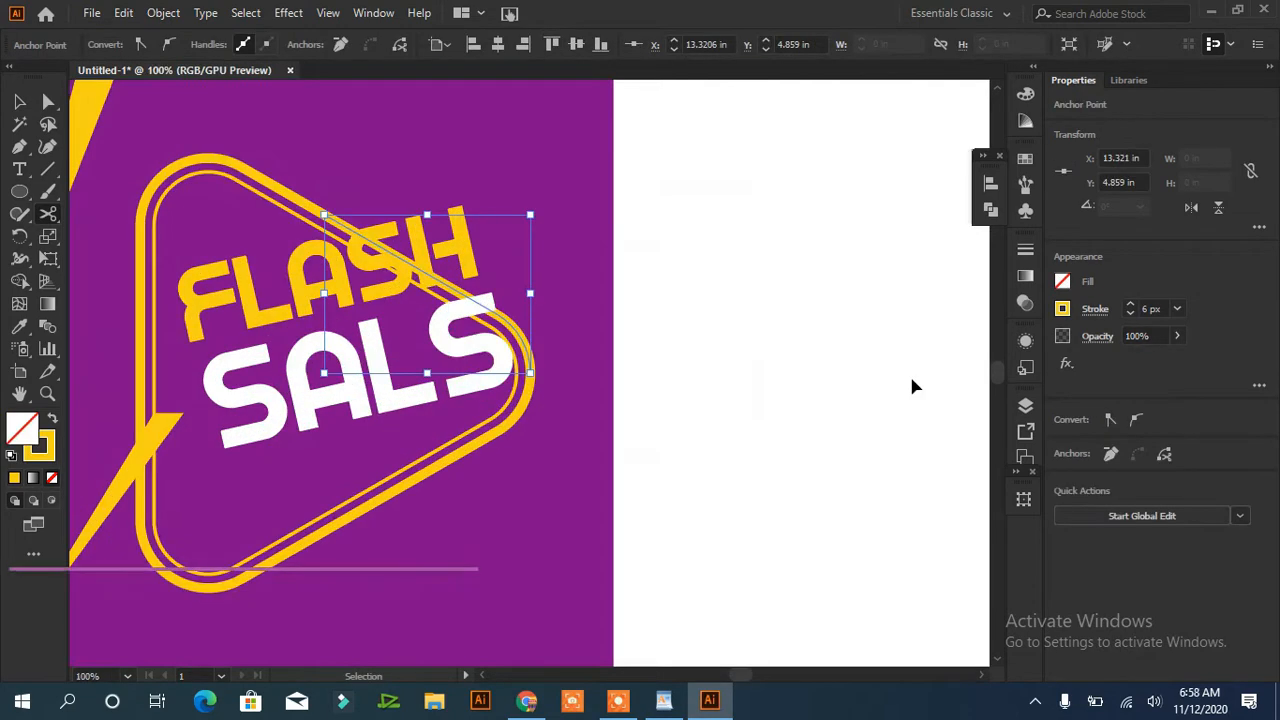
# - Cut the inner triangle outline with Scissors at its rounded tip, just below the end of SALS
pyautogui.hotkey('ctrl', '+')
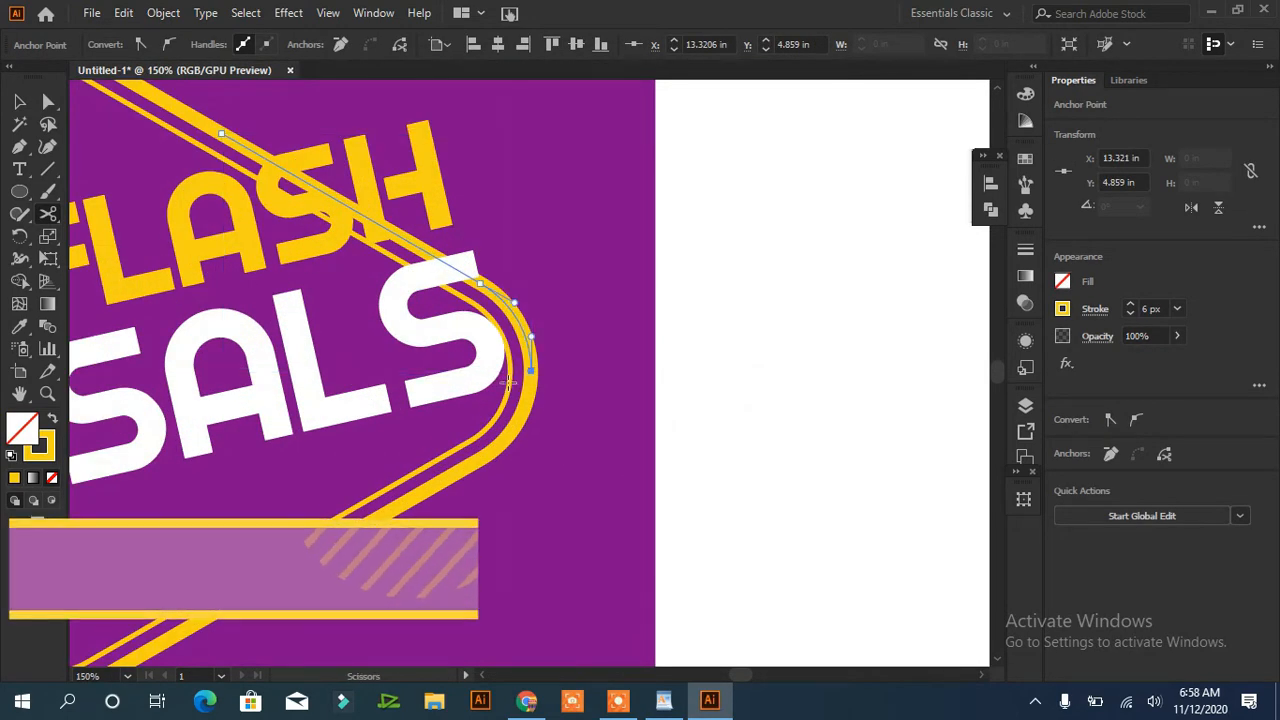
pyautogui.click(508, 383)
pyautogui.click(818, 374)
pyautogui.press('v')
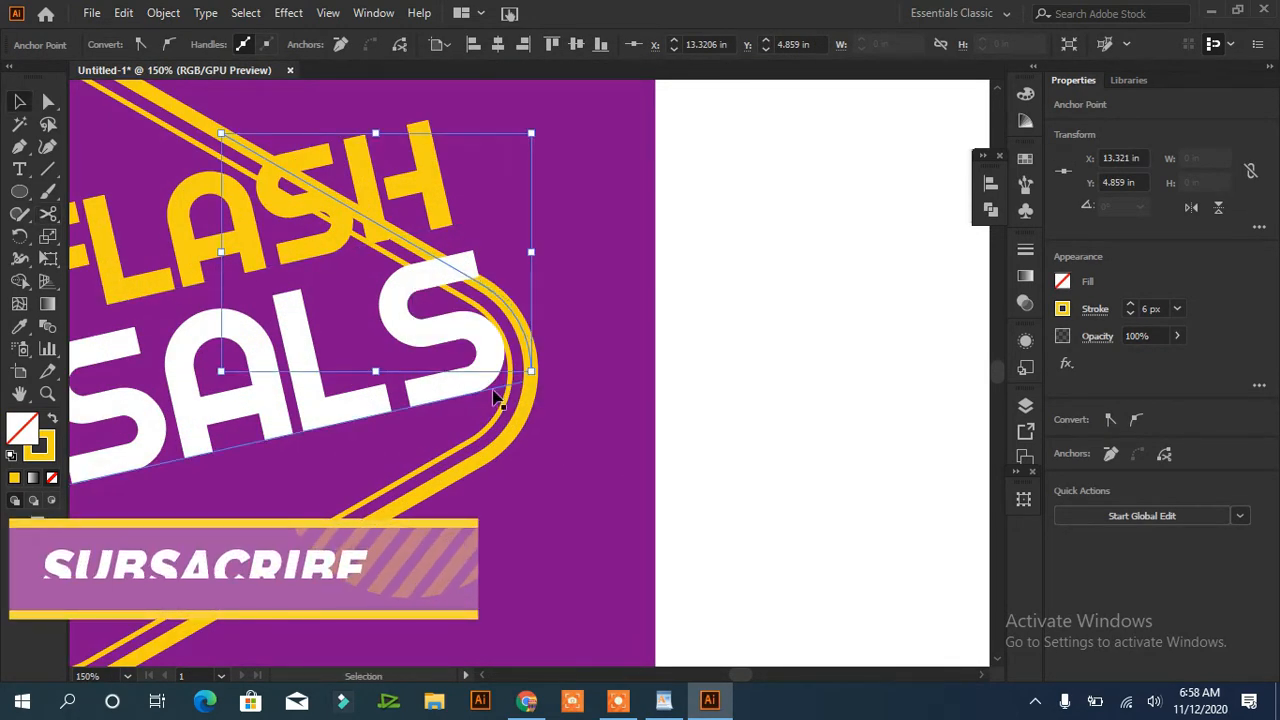
pyautogui.click(503, 395)
pyautogui.click(506, 385)
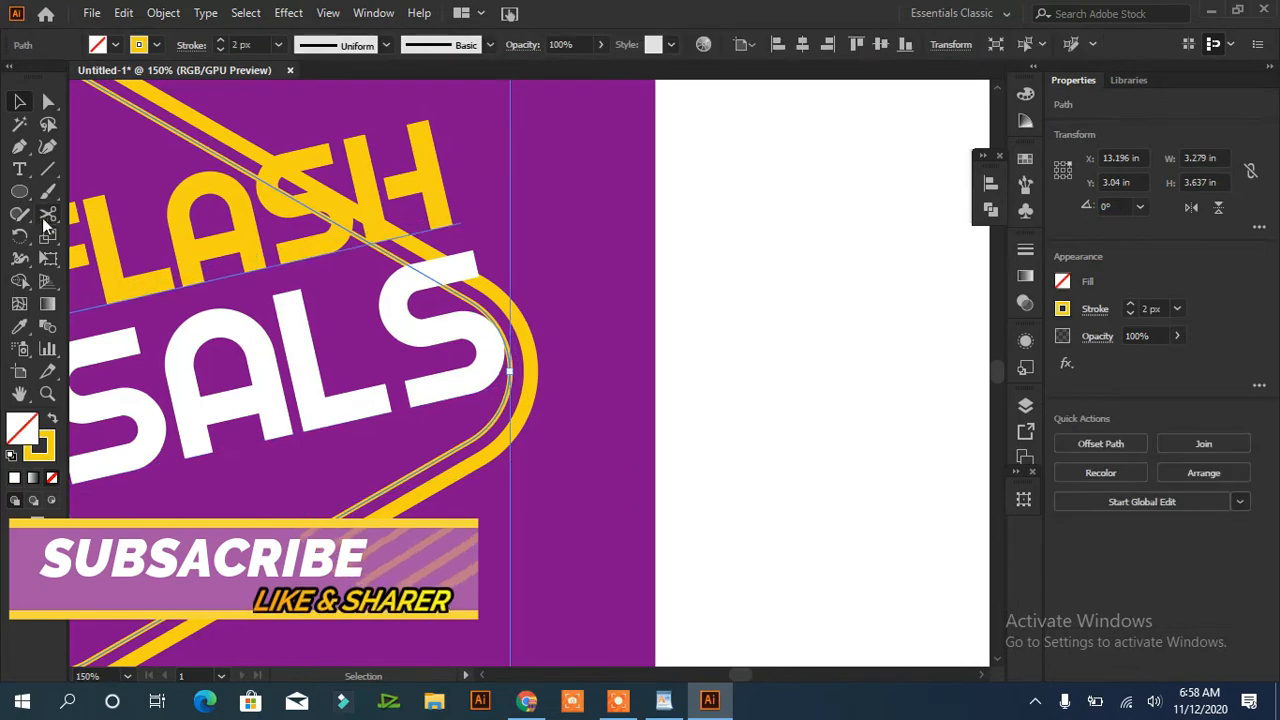
pyautogui.press('c')
pyautogui.click(508, 384)
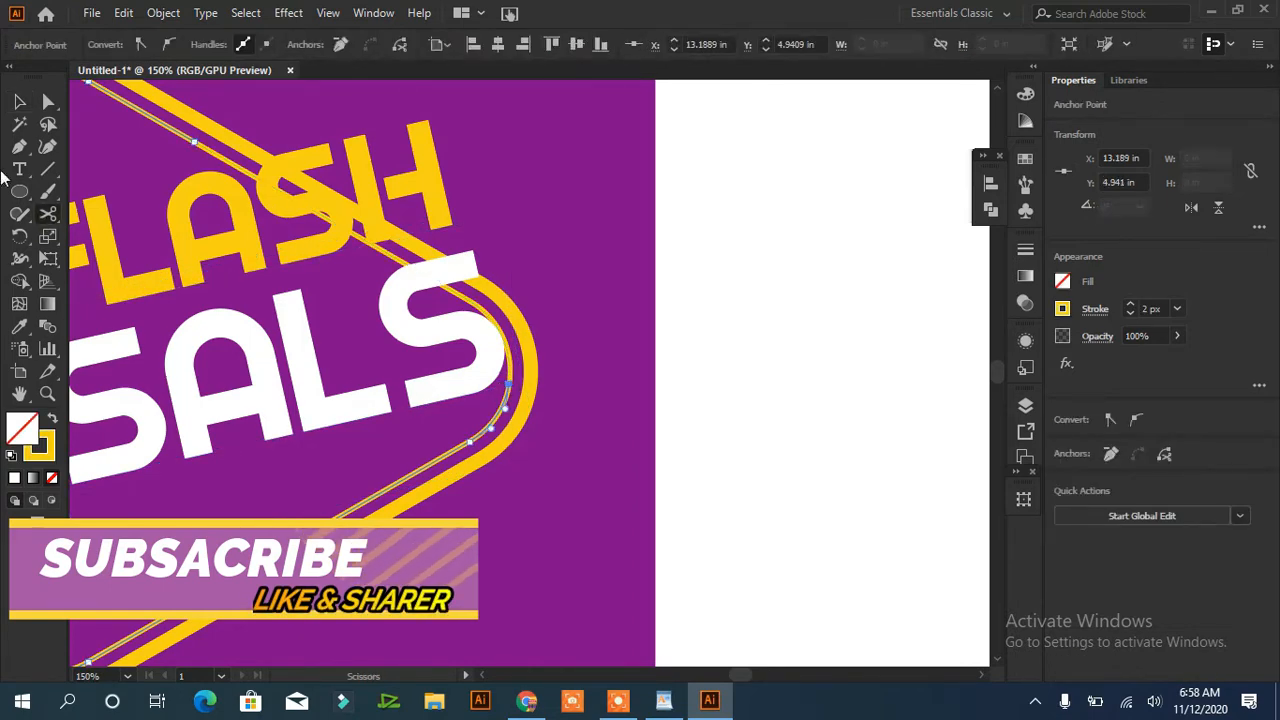
# - Delete the cut section of the outer triangle outline that runs behind the text
pyautogui.click(19, 102)
pyautogui.click(567, 246)
pyautogui.click(516, 322)
pyautogui.press('Delete')
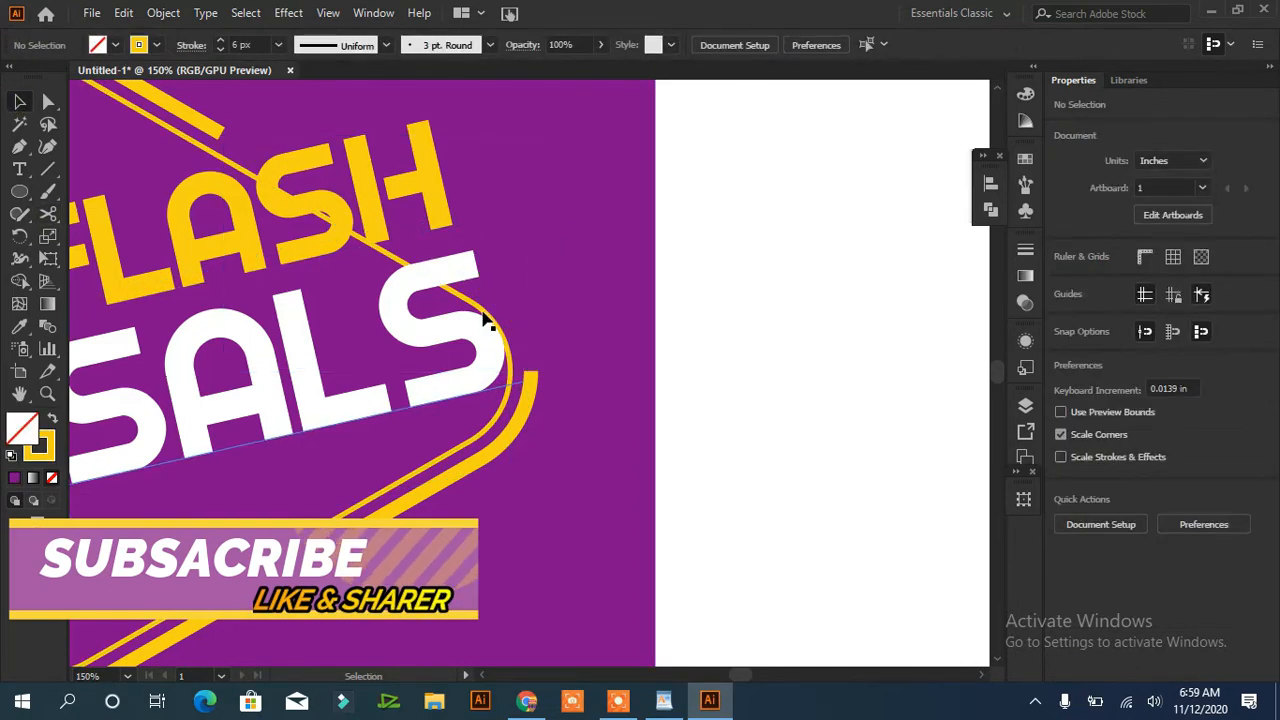
# - Delete the cut section of the inner outline behind the text and shift SALS slightly away from the triangle's tip
pyautogui.click(485, 316)
pyautogui.click(238, 220)
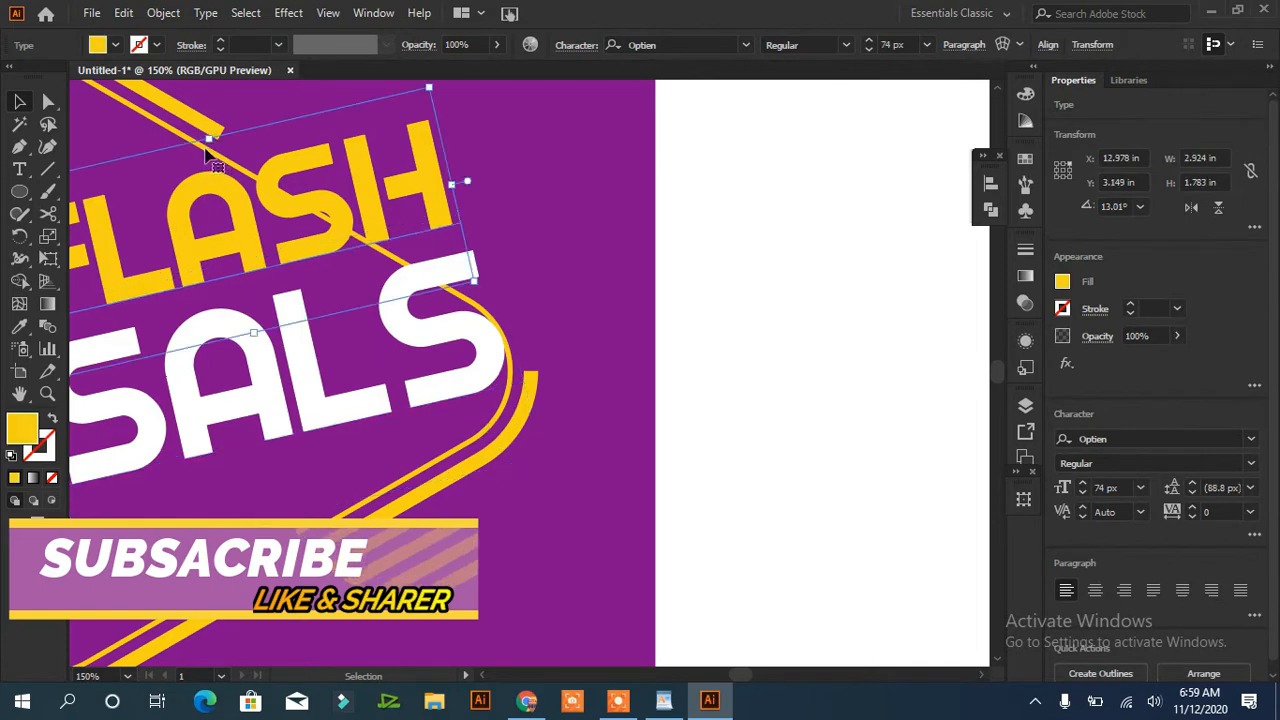
pyautogui.click(213, 153)
pyautogui.click(306, 207)
pyautogui.moveTo(506, 308); pyautogui.dragTo(449, 335)
pyautogui.click(487, 318)
pyautogui.press('Delete')
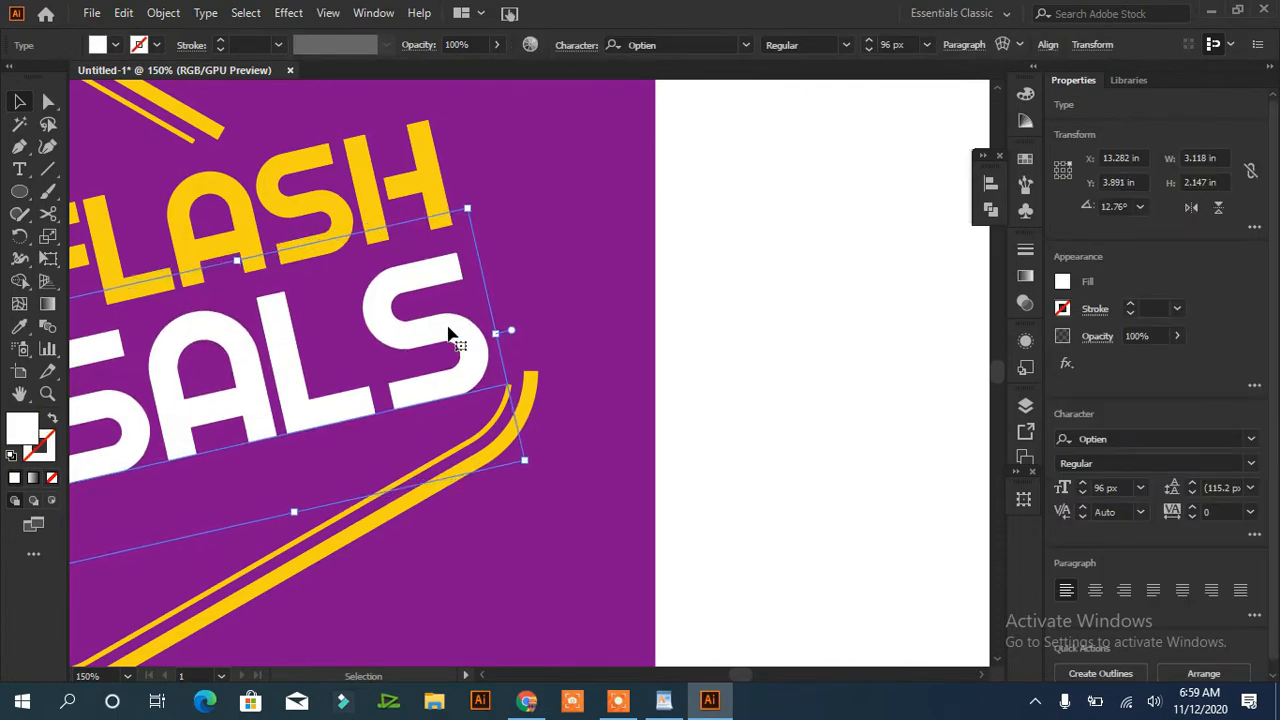
pyautogui.click(583, 247)
pyautogui.hotkey('ctrl', '0')
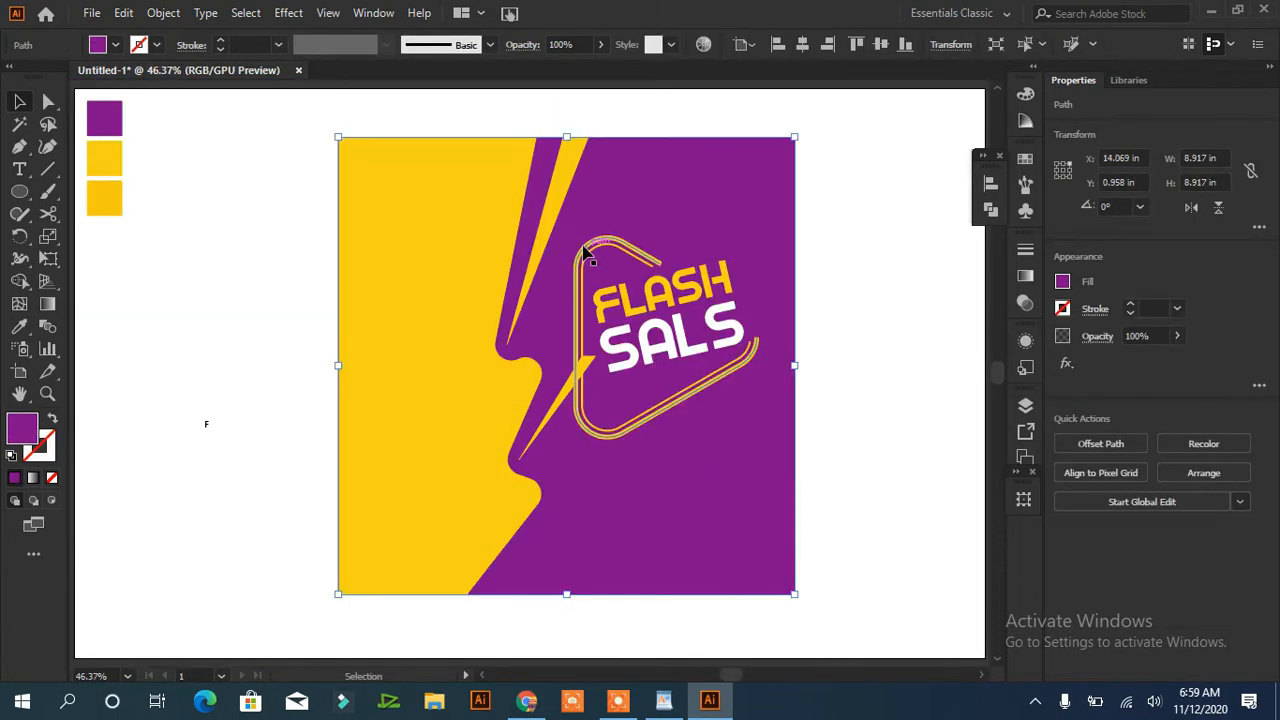
pyautogui.click(863, 270)
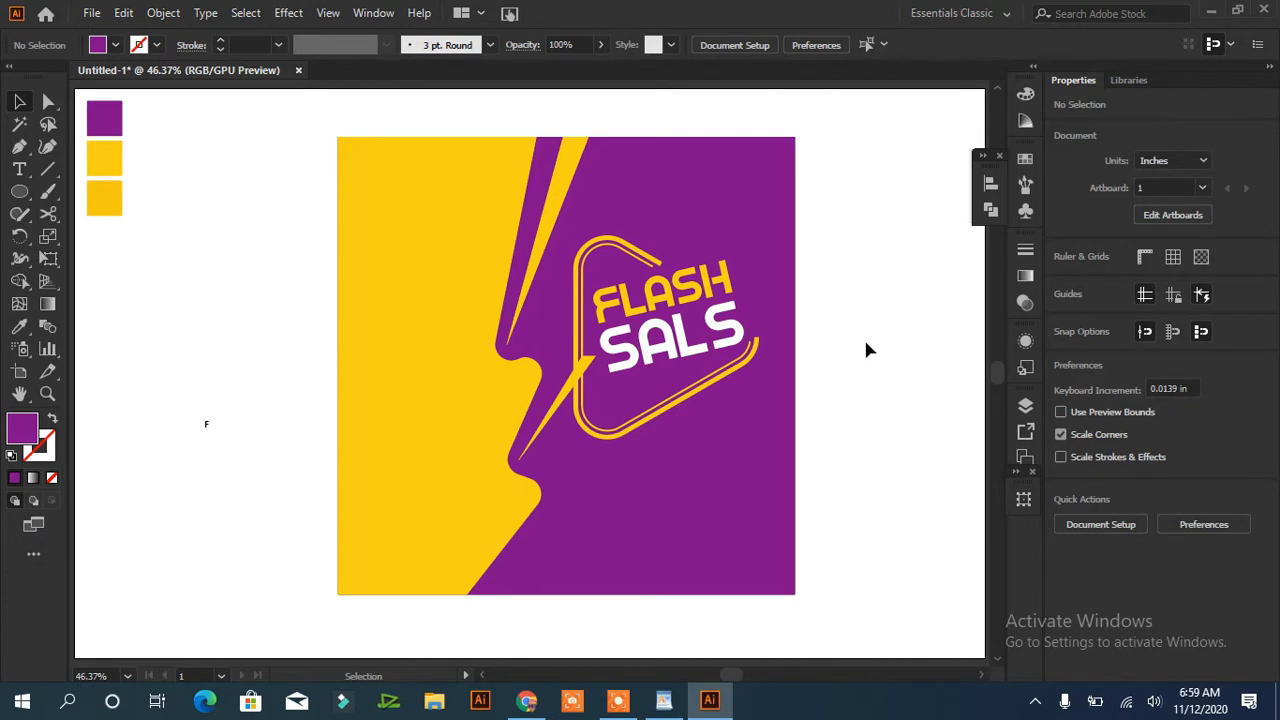
# - Offset the lower yellow wedge's path outward by 0.125 in with miter joins
pyautogui.click(560, 400)
pyautogui.click(1100, 443)
pyautogui.click(705, 388)
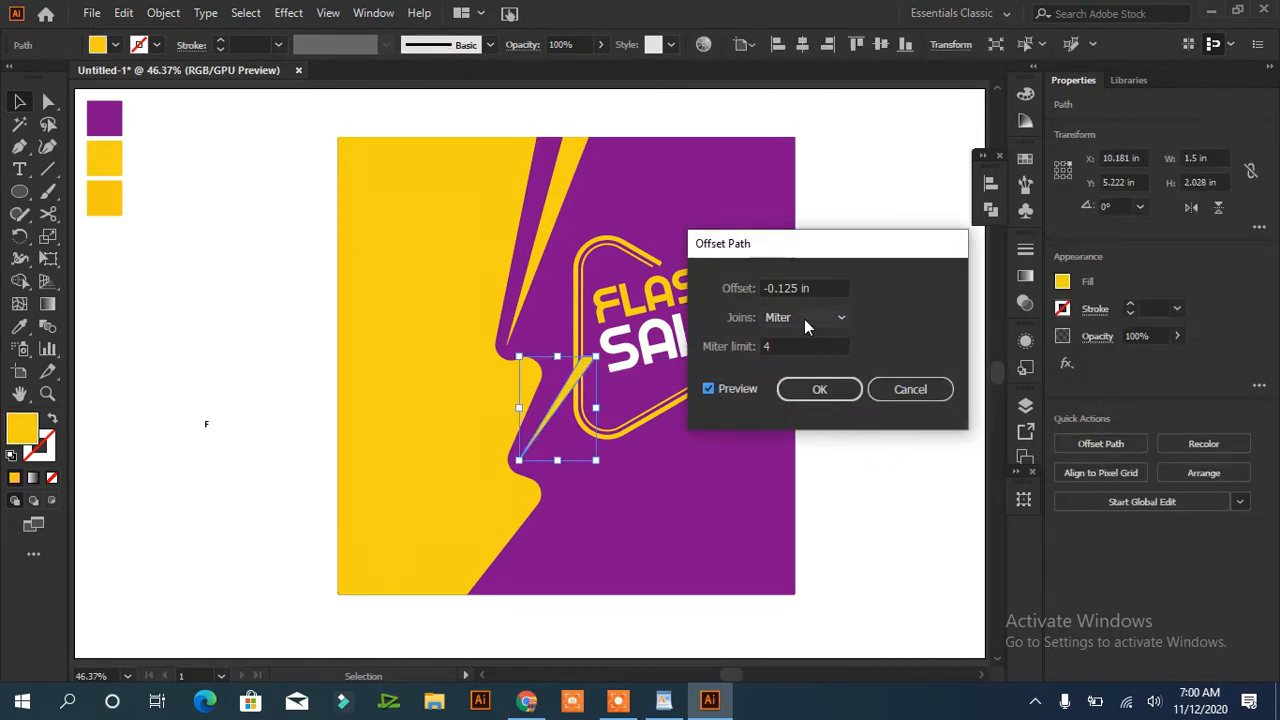
pyautogui.press('Up')
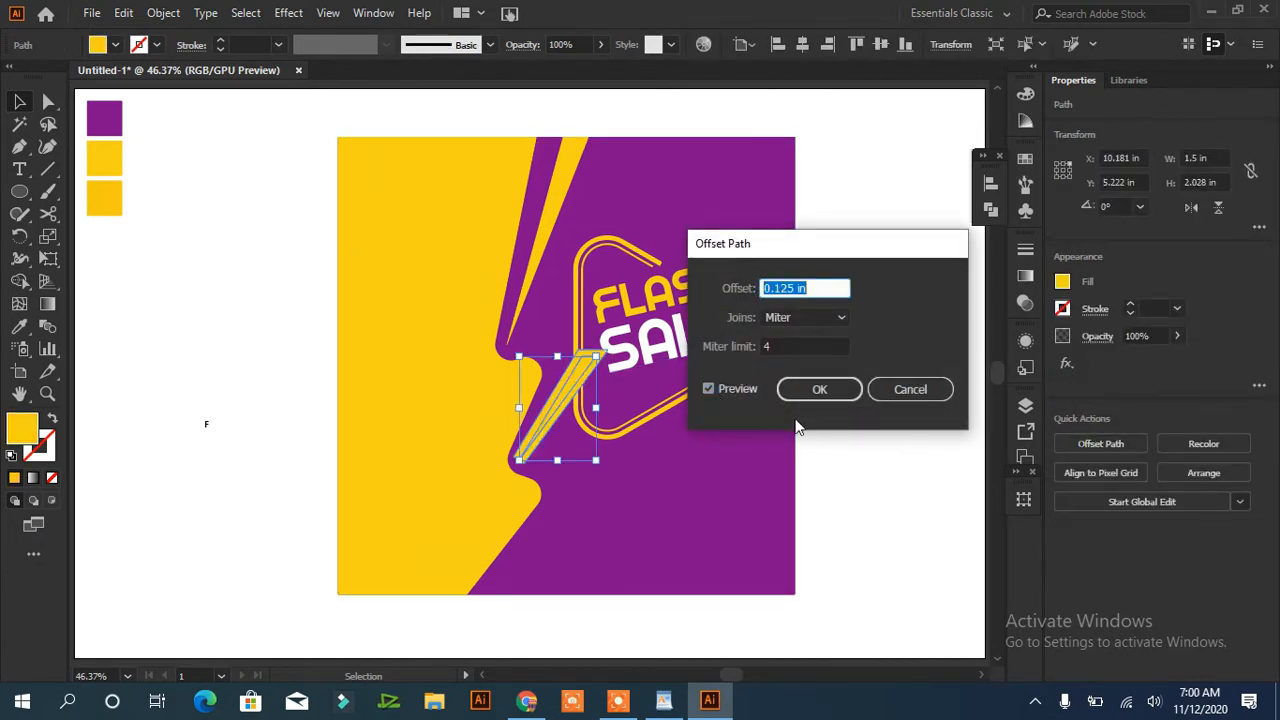
pyautogui.click(818, 390)
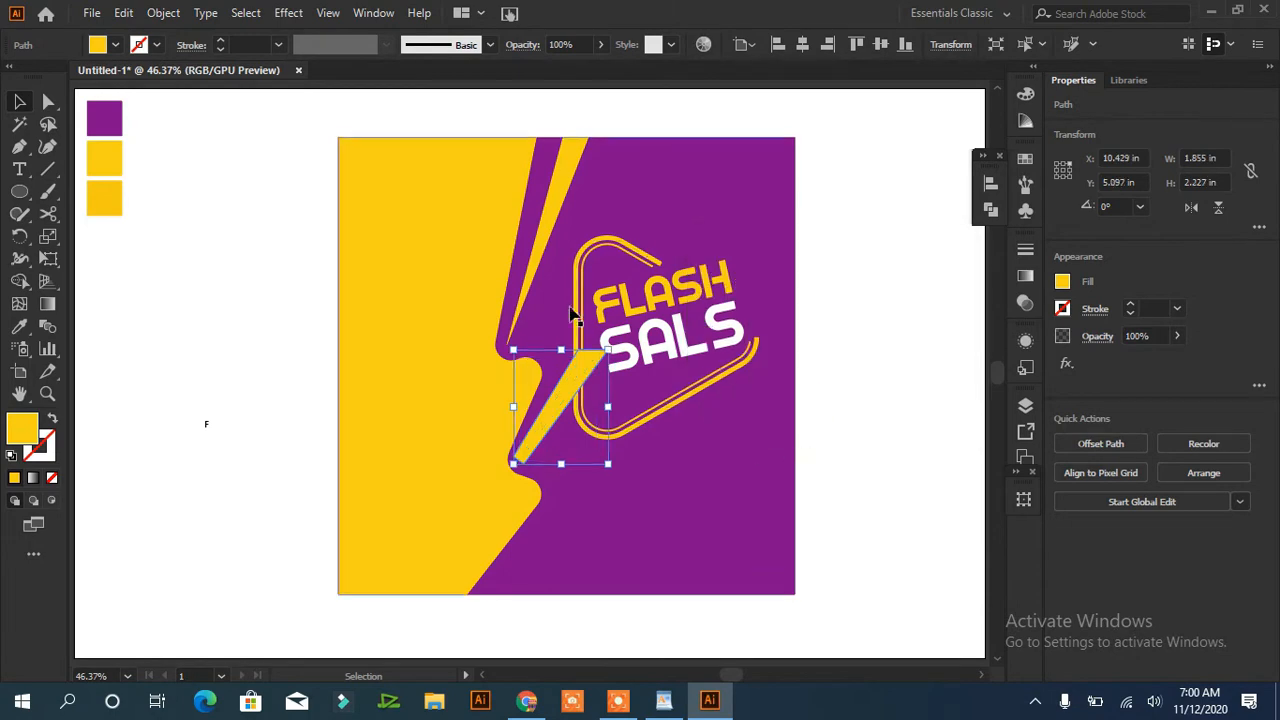
# - Expand both open triangle outlines from strokes into filled shapes
pyautogui.click(600, 250)
pyautogui.click(163, 12)
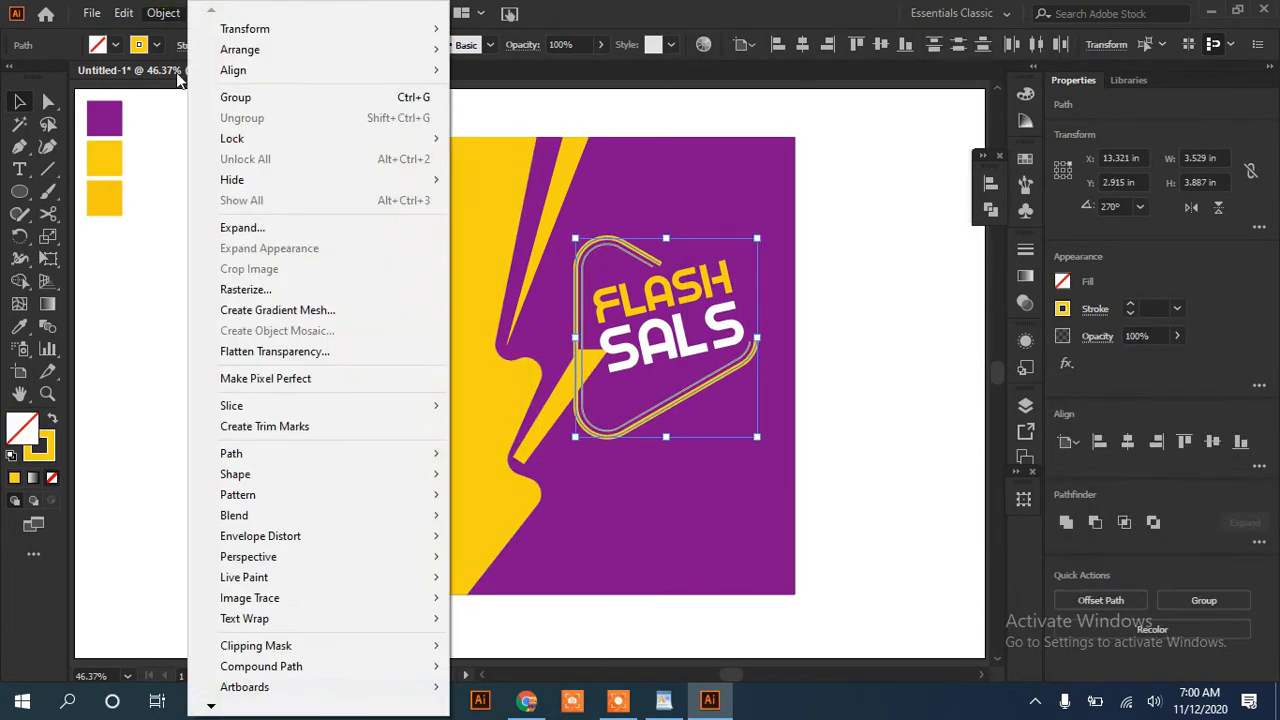
pyautogui.click(190, 230)
pyautogui.click(593, 455)
# - Try to merge the offset lower wedge with the outline pieces crossing it in Shape Builder, with the purple background also selected
pyautogui.click(522, 462)
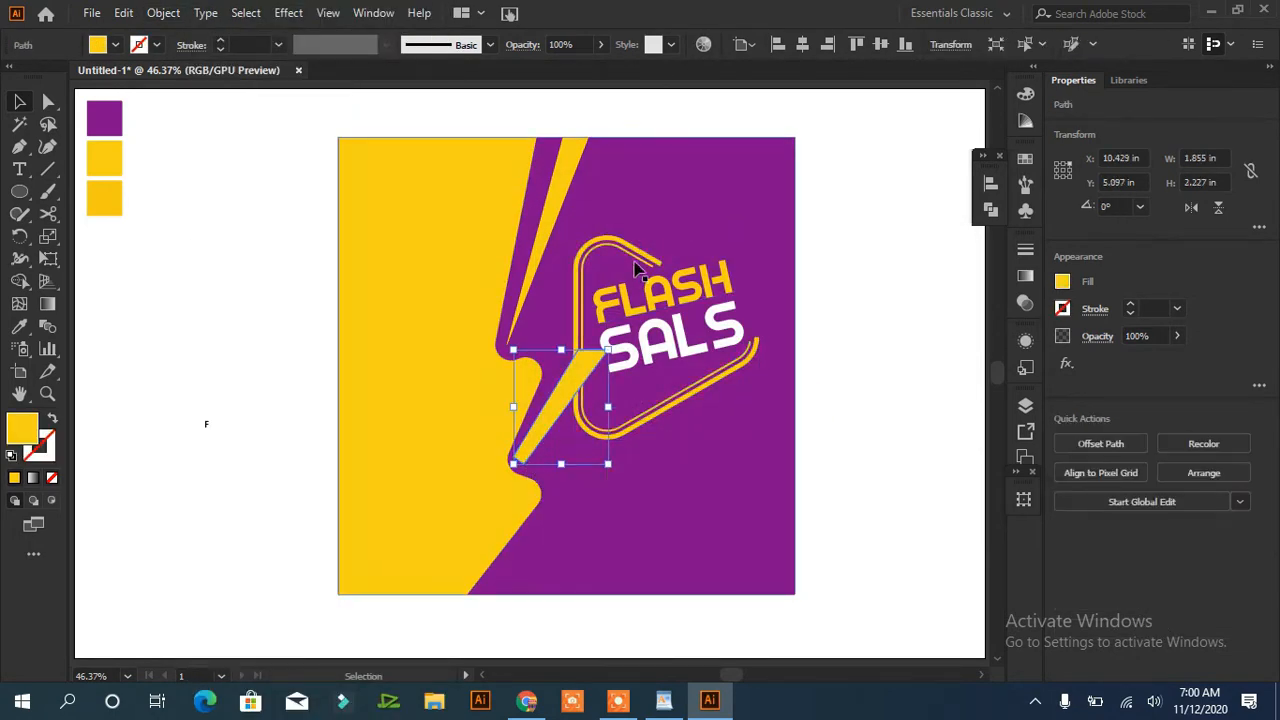
pyautogui.moveTo(651, 236)
pyautogui.mouseDown()
pyautogui.moveTo(626, 260)
pyautogui.moveTo(650, 236)
pyautogui.mouseUp()
pyautogui.keyDown('shift'); pyautogui.click(650, 243); pyautogui.keyUp('shift')
pyautogui.keyDown('shift'); pyautogui.click(631, 263); pyautogui.keyUp('shift')
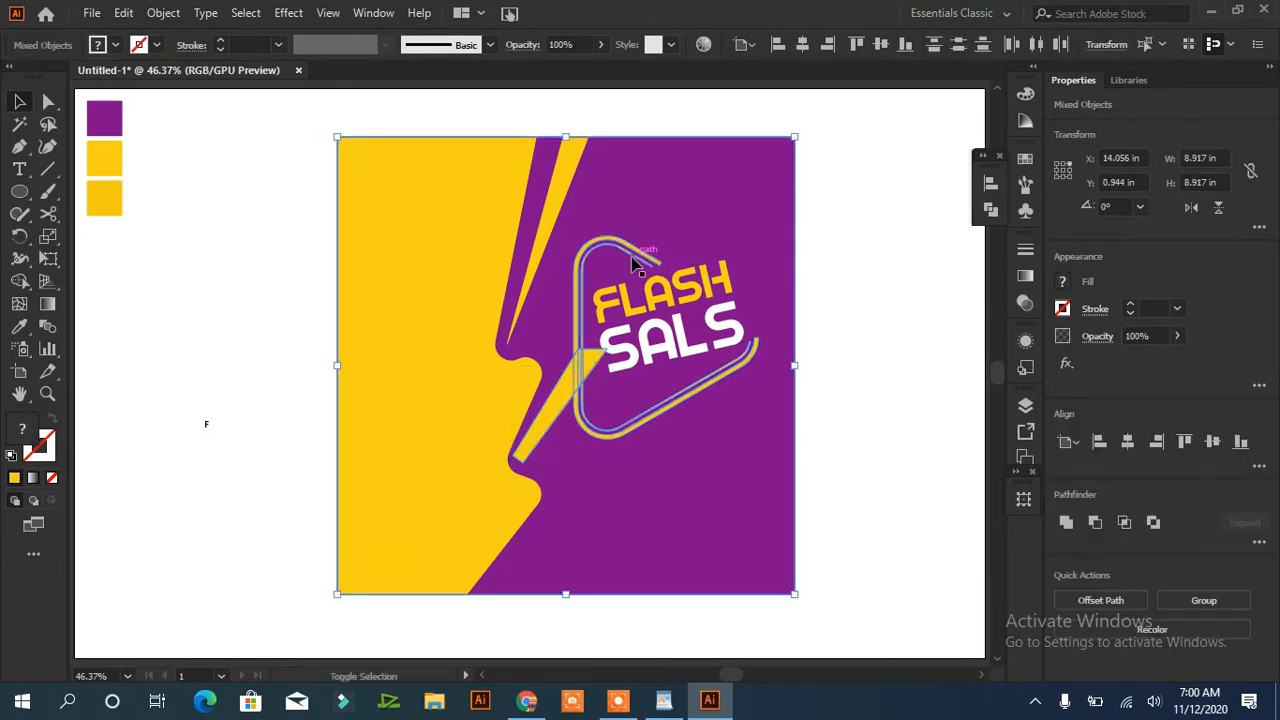
pyautogui.click(19, 281)
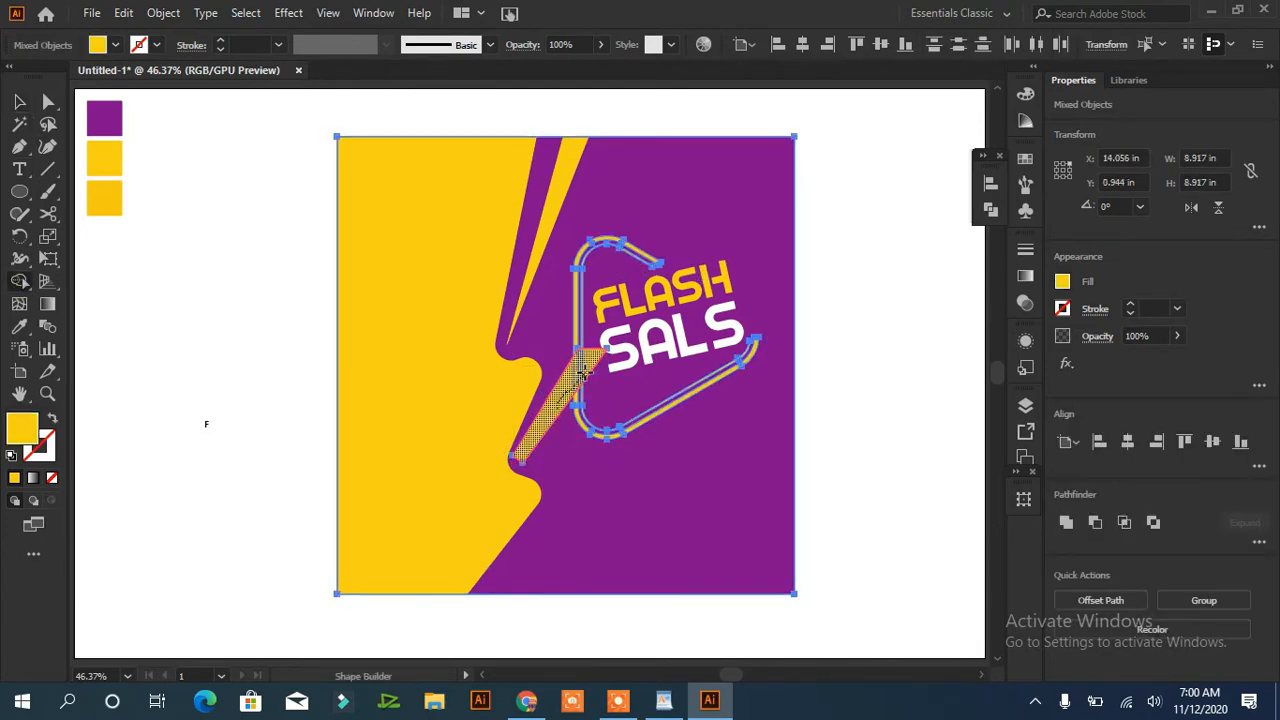
pyautogui.click(582, 372)
pyautogui.press('v')
pyautogui.click(134, 214)
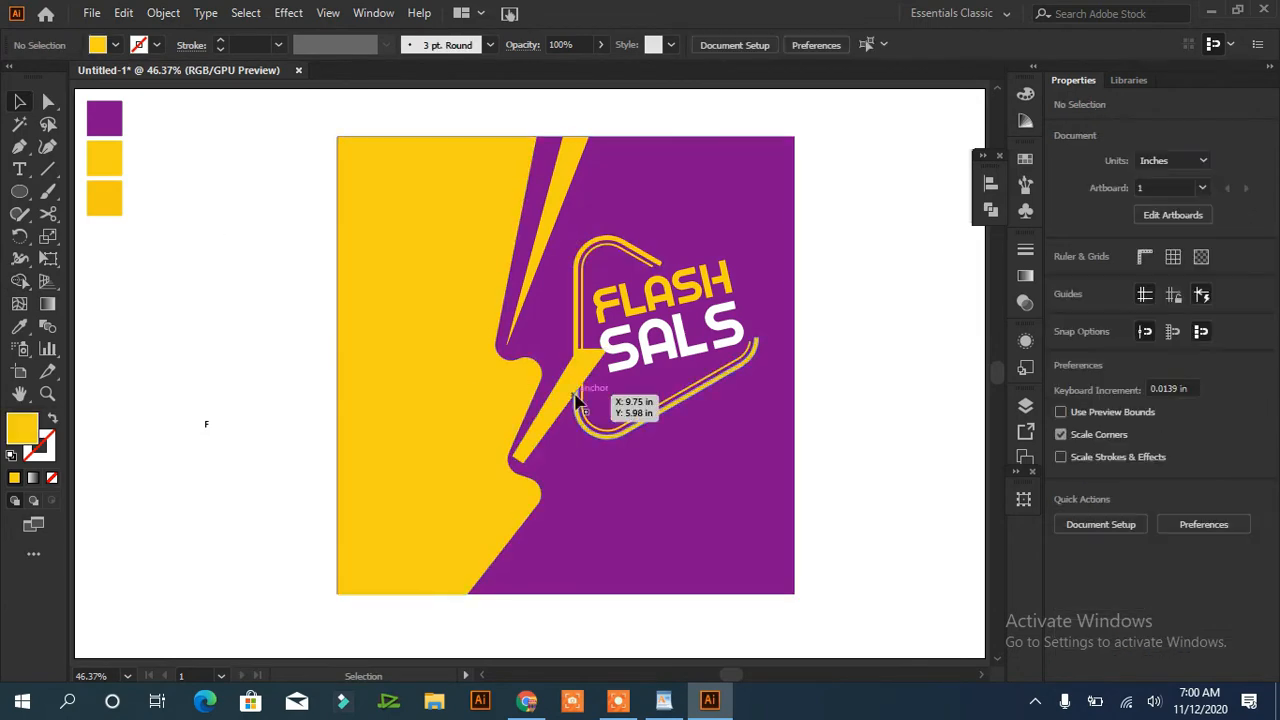
# - Try to delete the merged offset wedge around the lower yellow wedge, and undo the deletion
pyautogui.click(599, 358)
pyautogui.press('Delete')
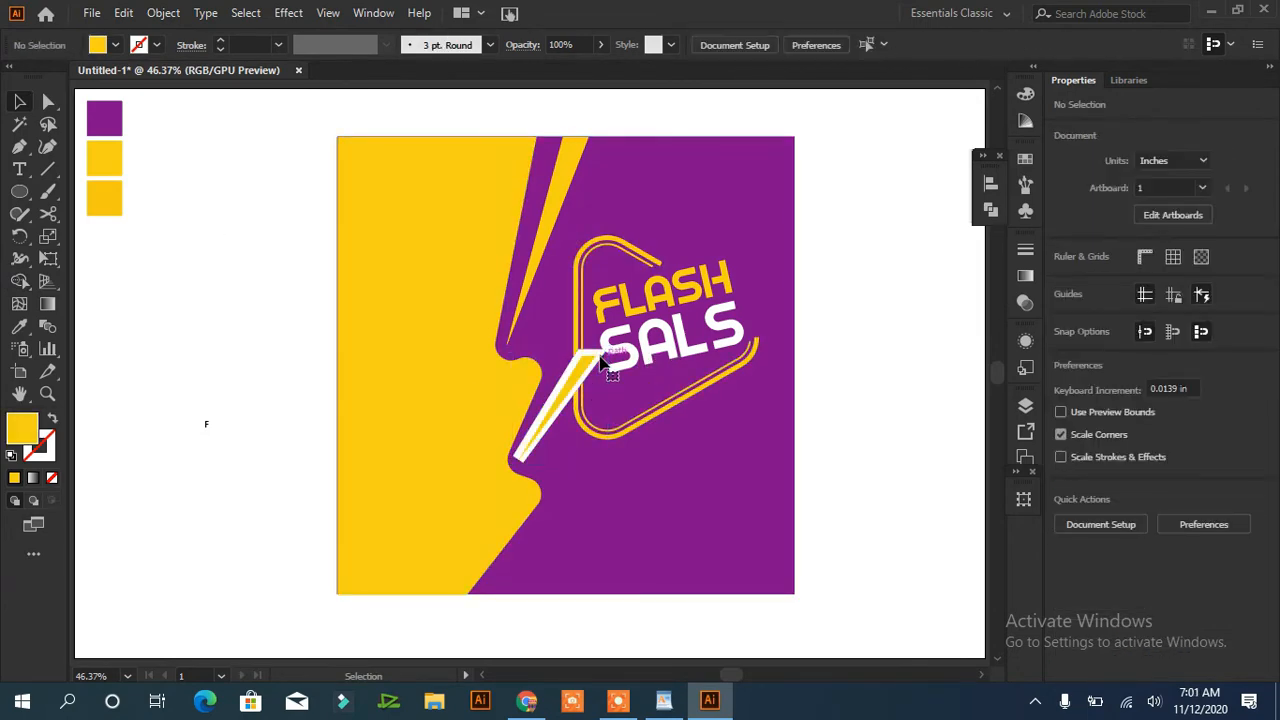
pyautogui.click(597, 356)
pyautogui.click(866, 430)
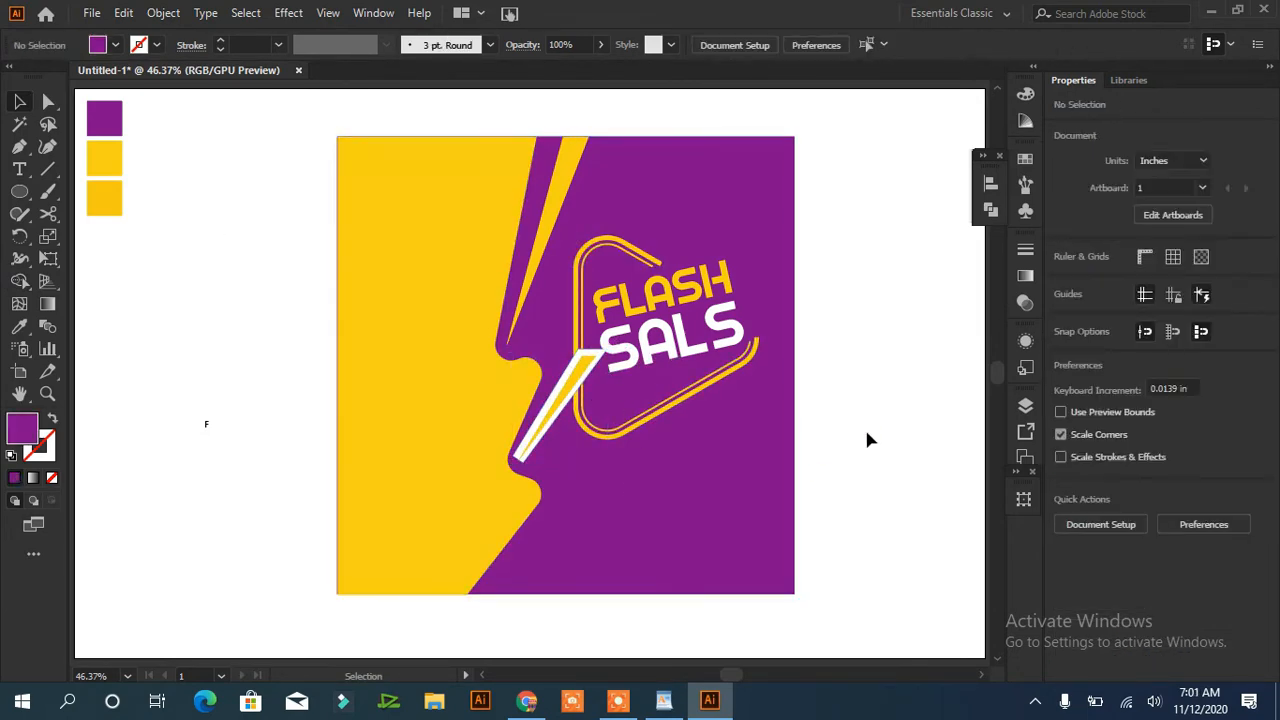
pyautogui.hotkey('ctrl', 'z')
pyautogui.hotkey('ctrl', 'z')
pyautogui.click(870, 440)
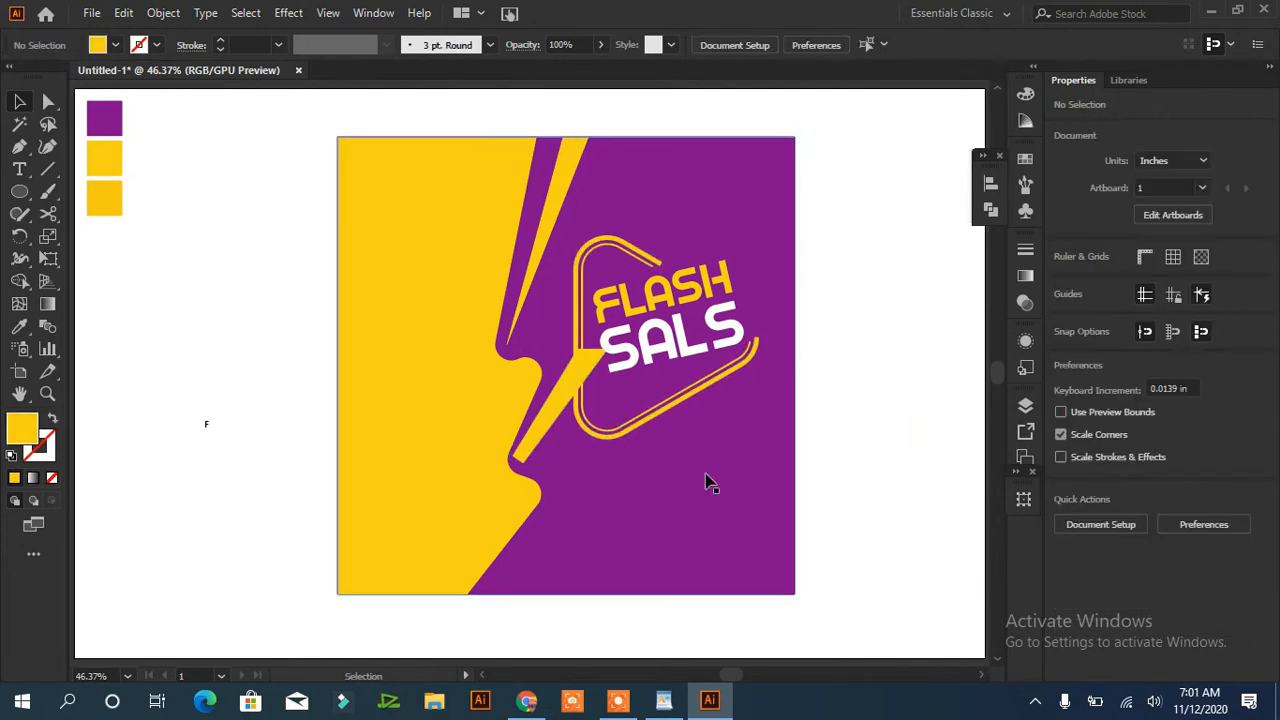
# - Merge the offset lower wedge with the outline pieces crossing it using Shape Builder, selecting only the wedge and both triangle outlines
pyautogui.click(540, 428)
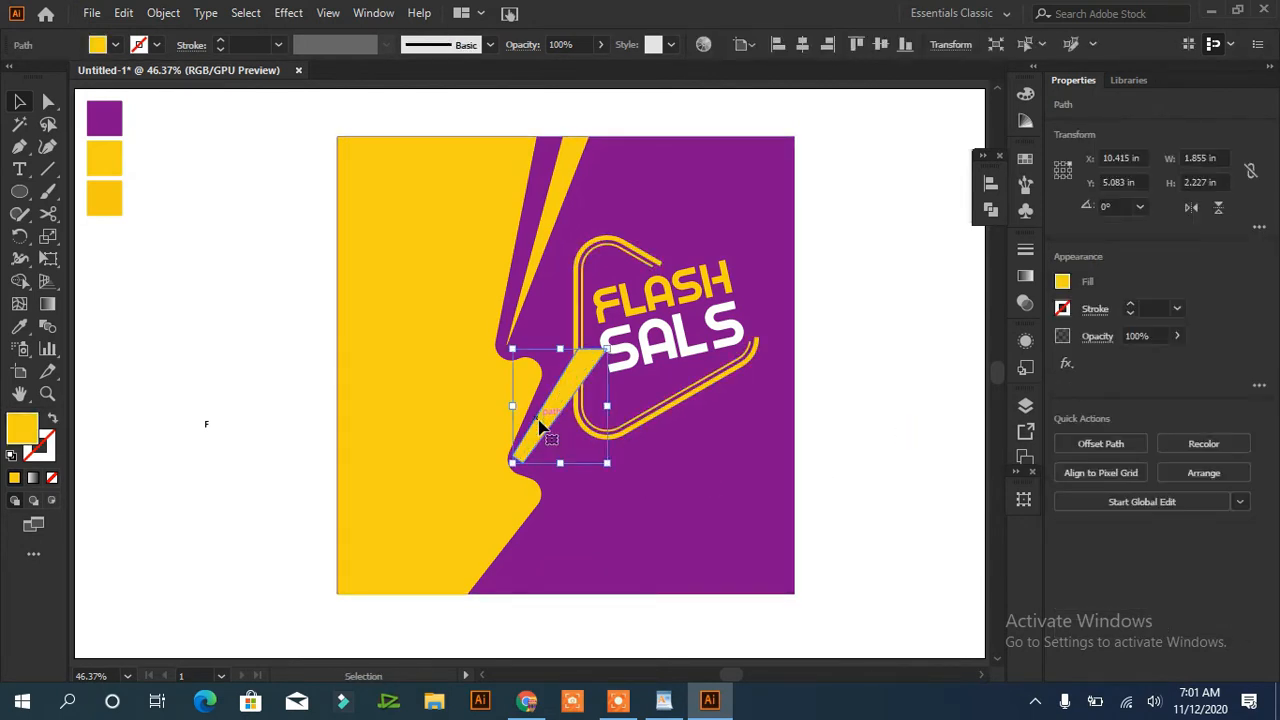
pyautogui.keyDown('shift'); pyautogui.click(578, 328); pyautogui.keyUp('shift')
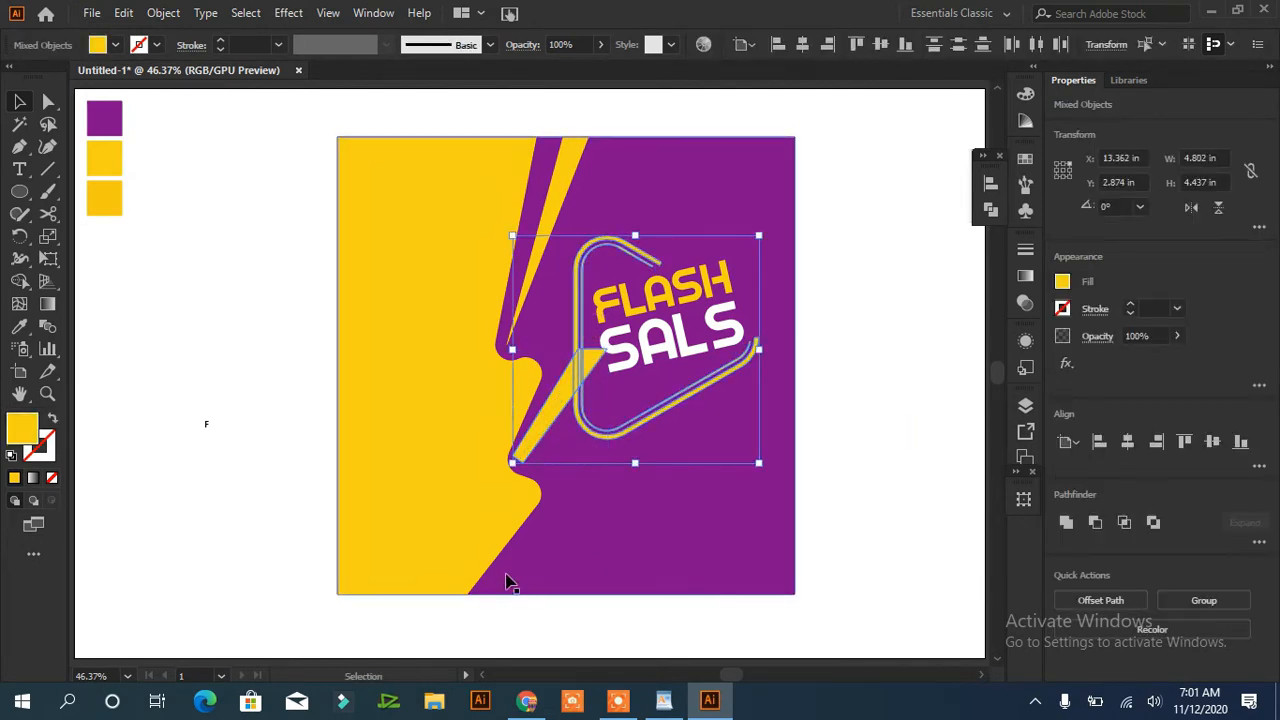
pyautogui.click(19, 281)
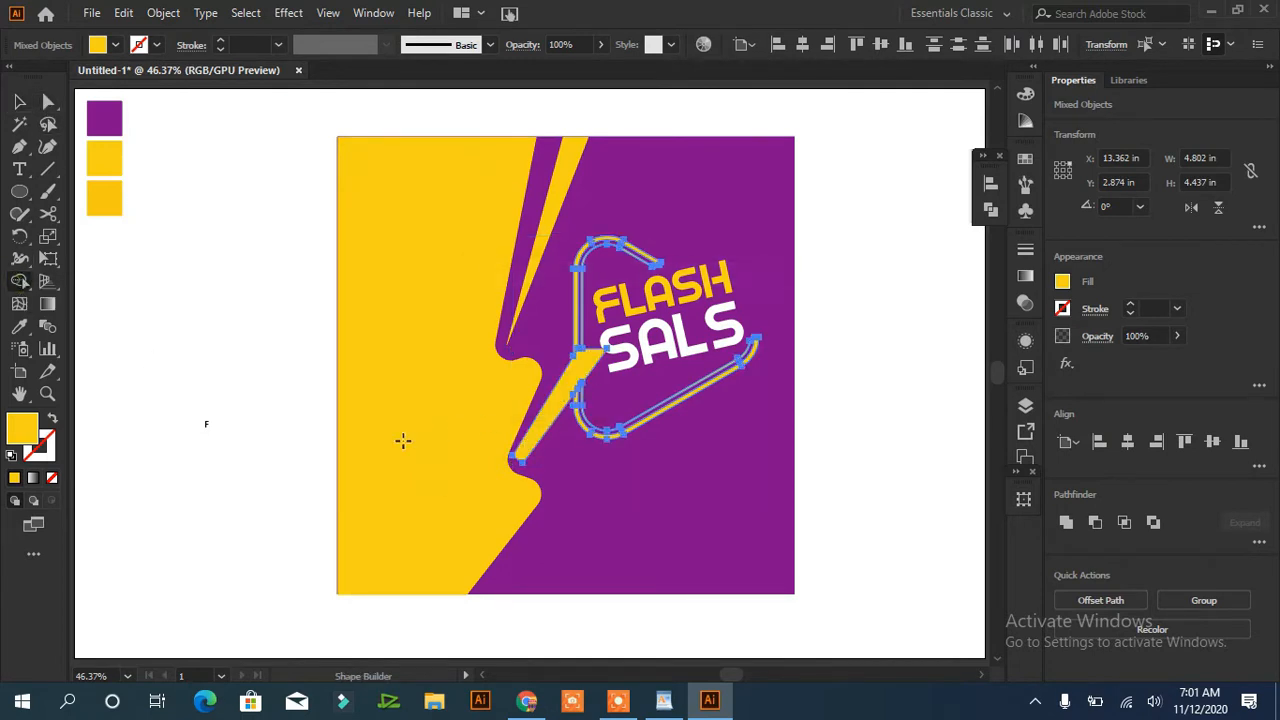
pyautogui.click(19, 101)
pyautogui.click(176, 224)
# - Delete the merged offset wedge shape to leave a gap between the lower yellow wedge and the triangle outlines
pyautogui.click(574, 371)
pyautogui.click(592, 385)
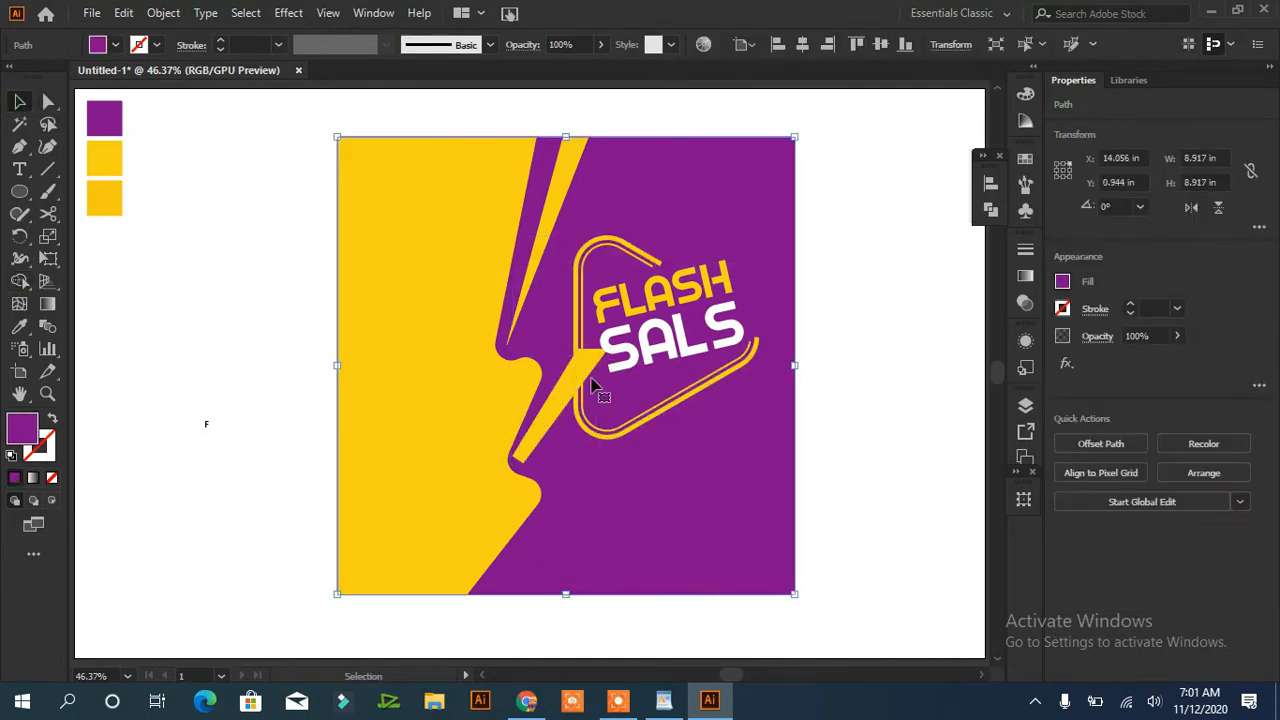
pyautogui.click(592, 376)
pyautogui.click(720, 594)
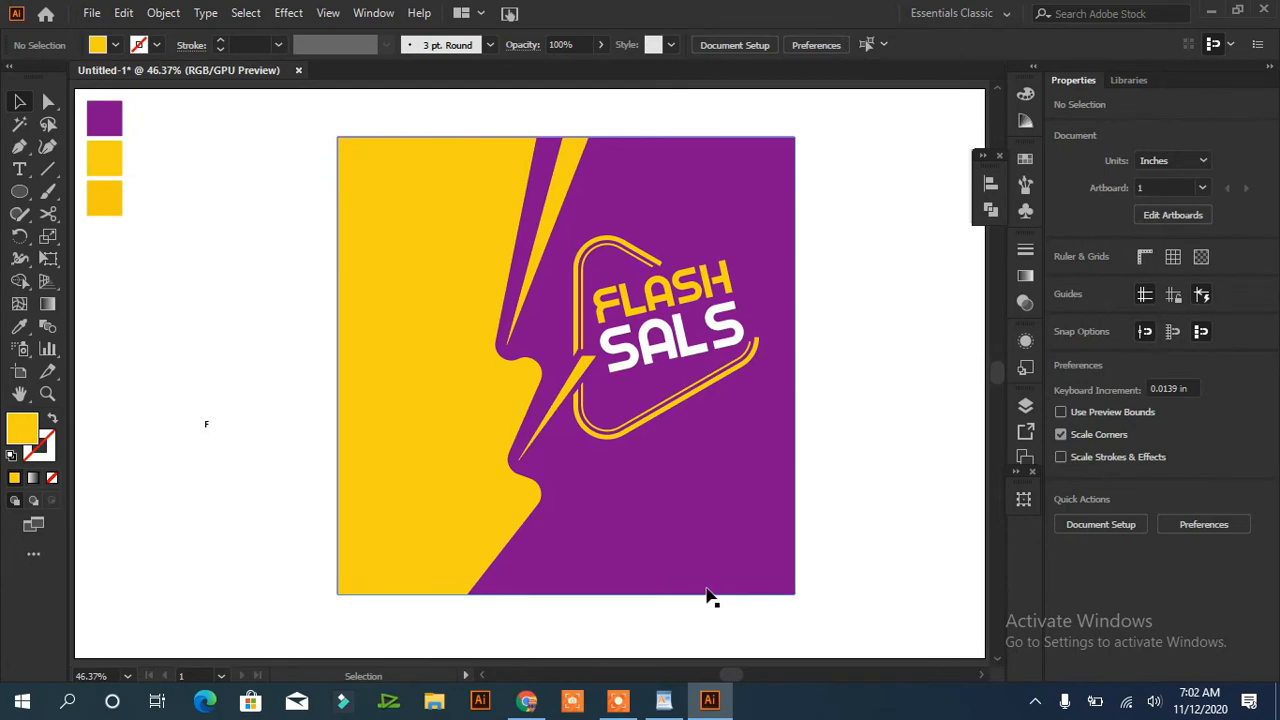
# - Switch to WordPad, copy the word "special" from the text document and return to Illustrator
pyautogui.click(663, 700)
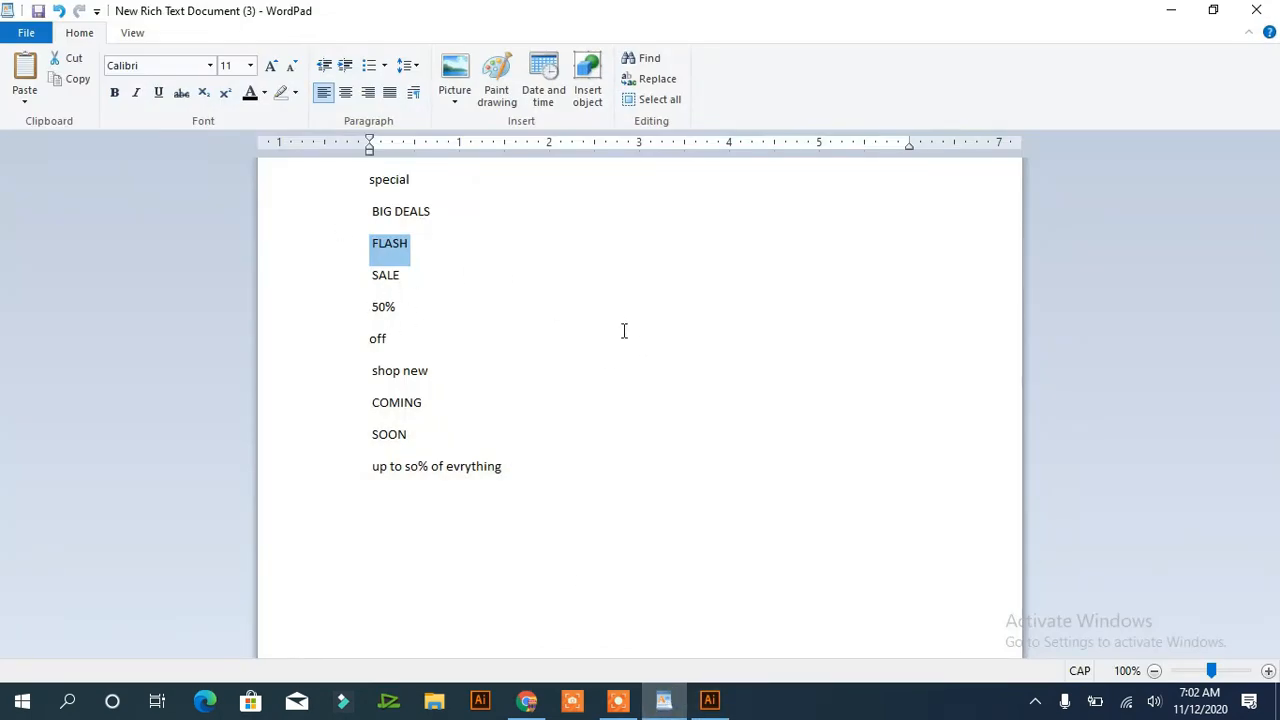
pyautogui.rightClick(403, 186)
pyautogui.click(345, 216)
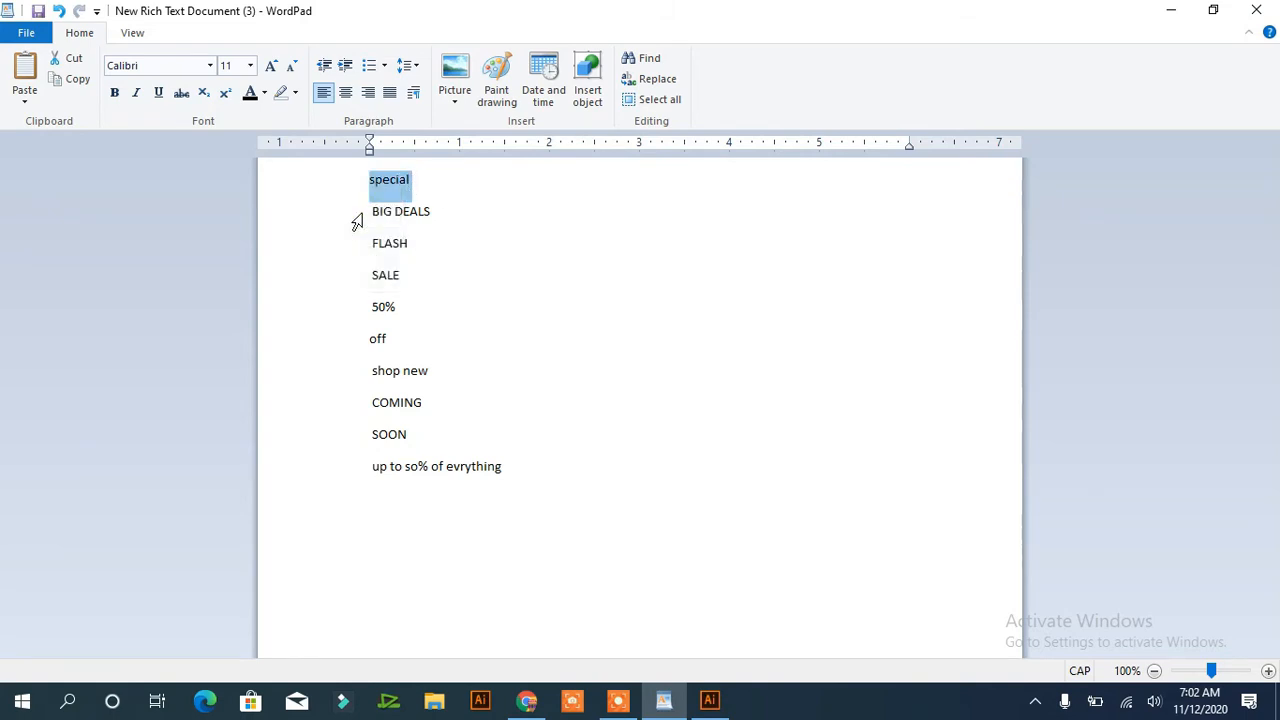
pyautogui.hotkey('alt', 'Tab')
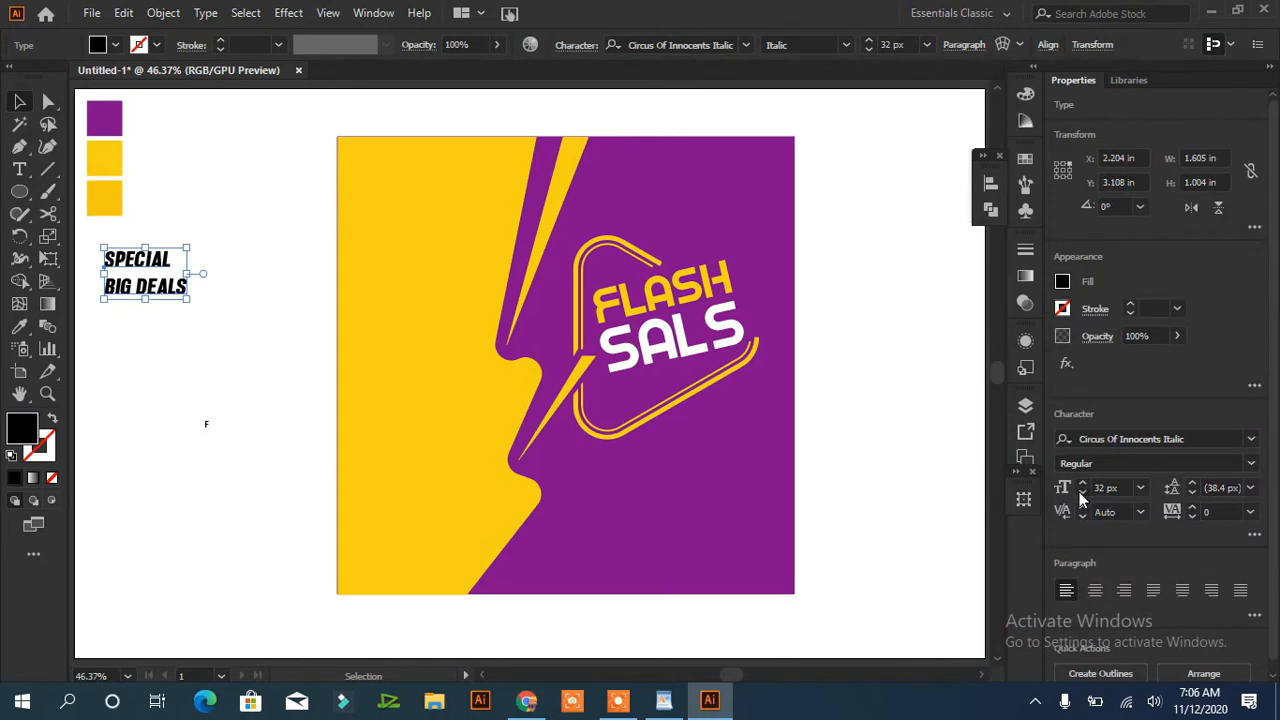
# - Move the SPECIAL BIG DEALS text onto the purple area above FLASH and tilt it to match the slanted lettering
pyautogui.click(231, 417)
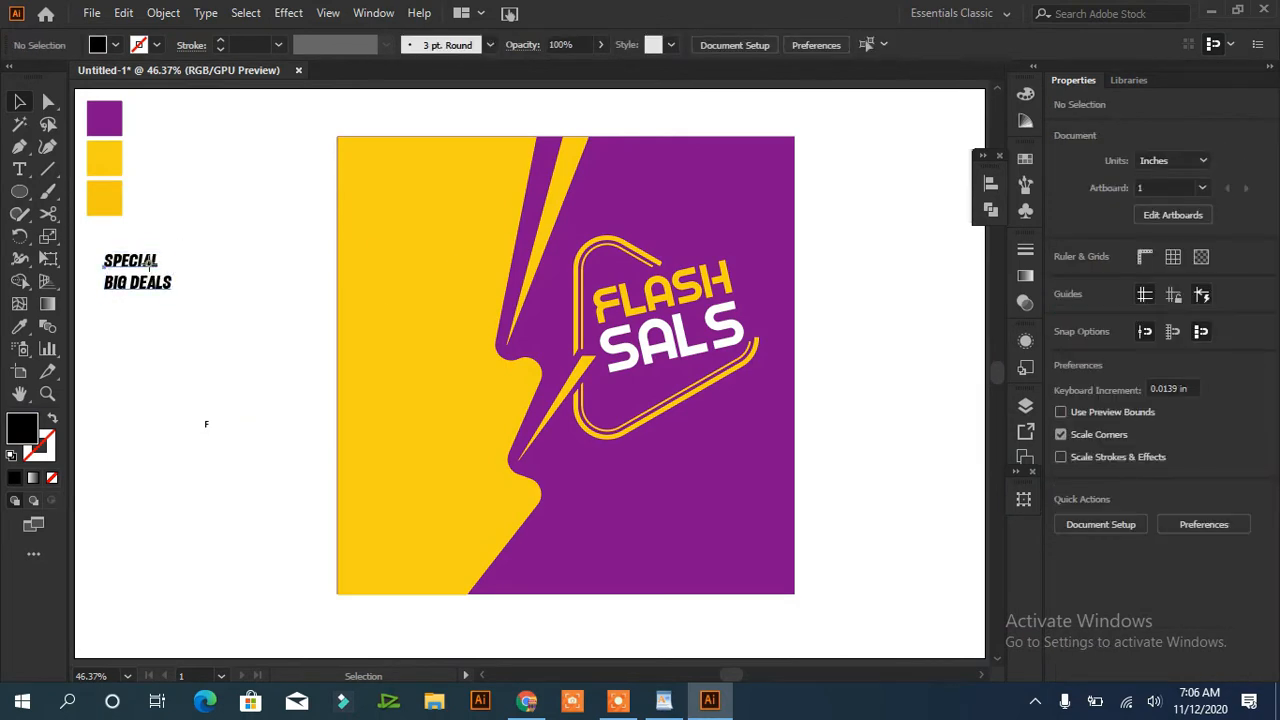
pyautogui.moveTo(148, 262); pyautogui.dragTo(708, 180)
pyautogui.moveTo(669, 228); pyautogui.dragTo(688, 222)
pyautogui.click(863, 250)
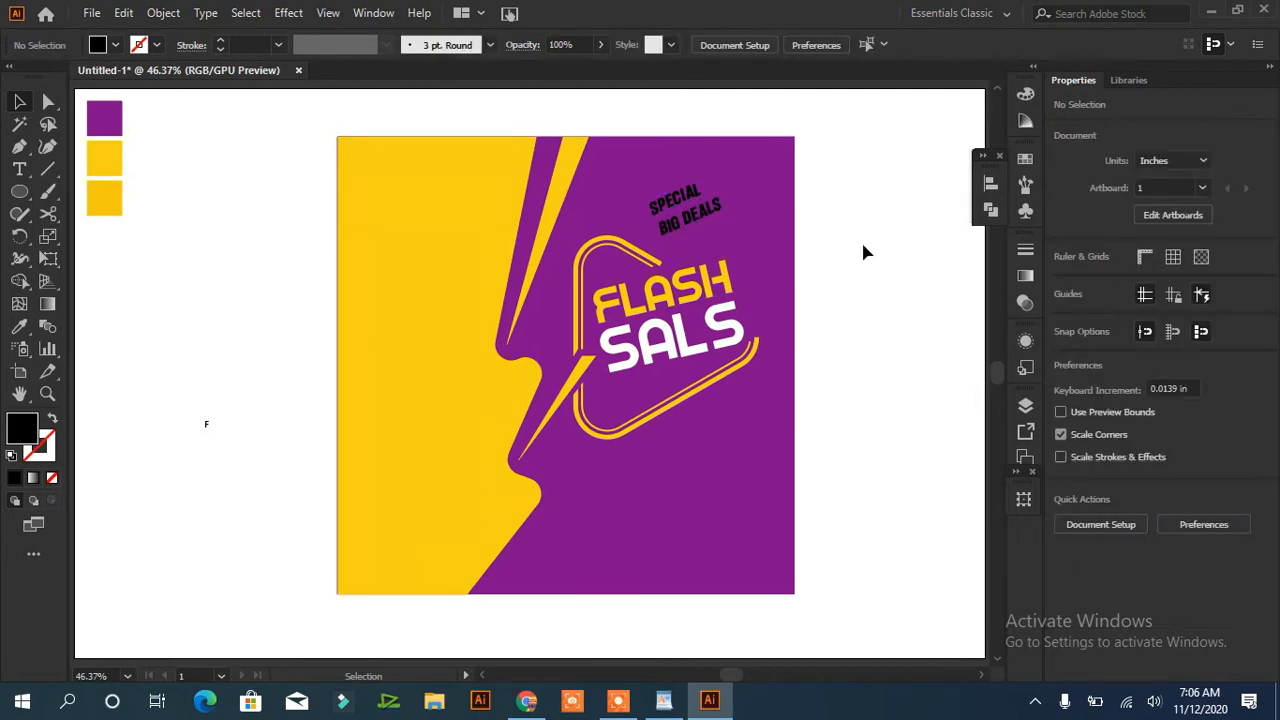
# - Fill the SPECIAL BIG DEALS text with white and rotate it slightly to refine its slant
pyautogui.click(694, 217)
pyautogui.click(115, 45)
pyautogui.click(39, 79)
pyautogui.click(171, 315)
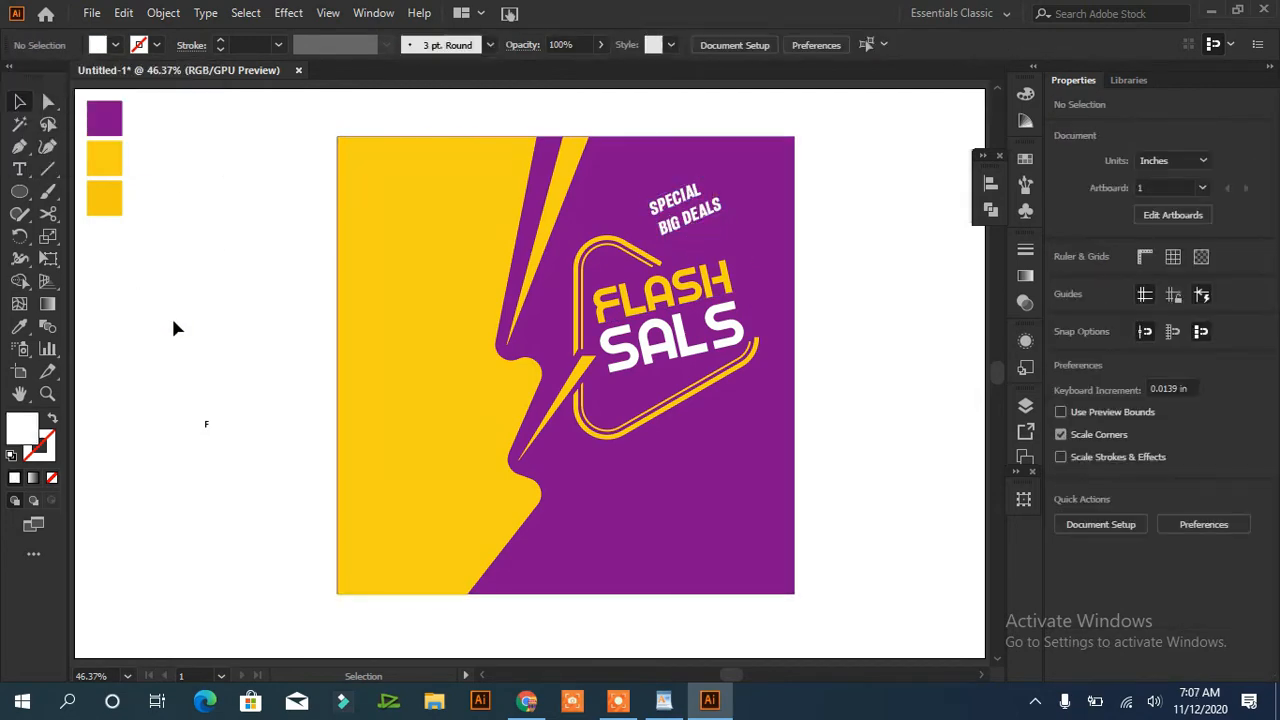
pyautogui.click(706, 212)
pyautogui.moveTo(735, 219); pyautogui.dragTo(735, 218)
pyautogui.click(265, 283)
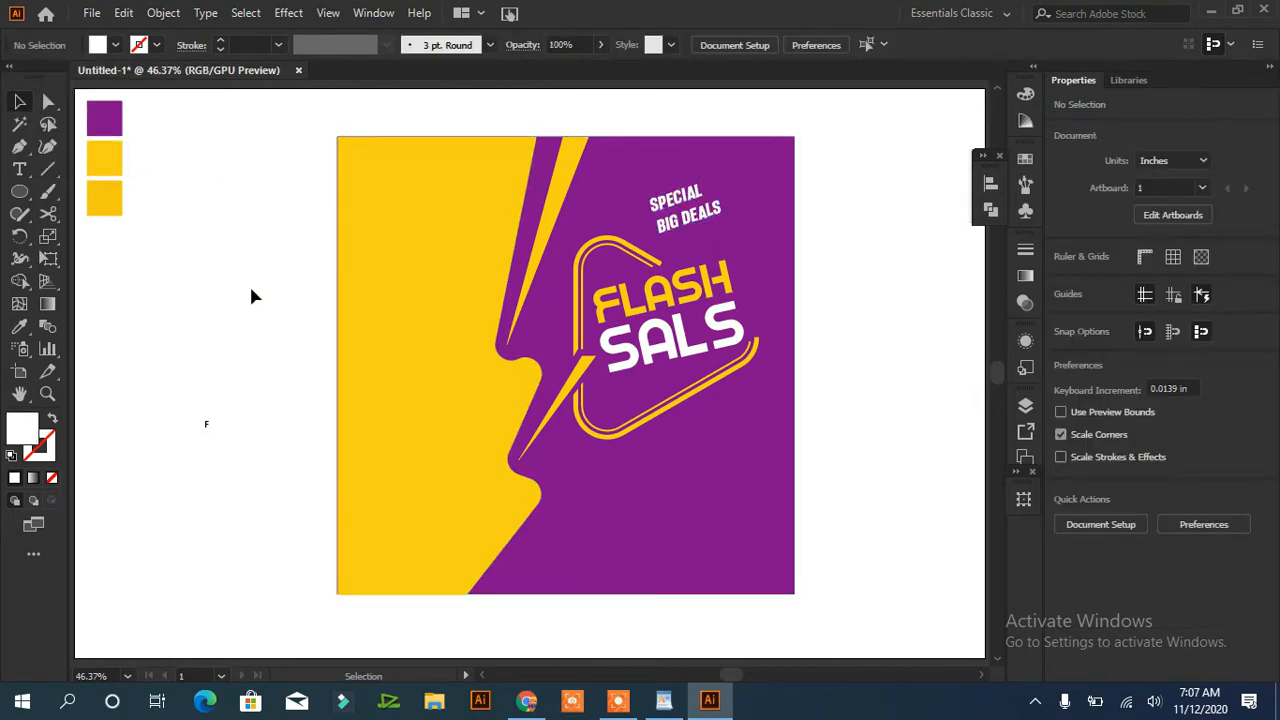
# - Copy the FLASH and SALS texts and paste the duplicates directly behind the originals
pyautogui.keyDown('shift'); pyautogui.click(674, 352); pyautogui.keyUp('shift')
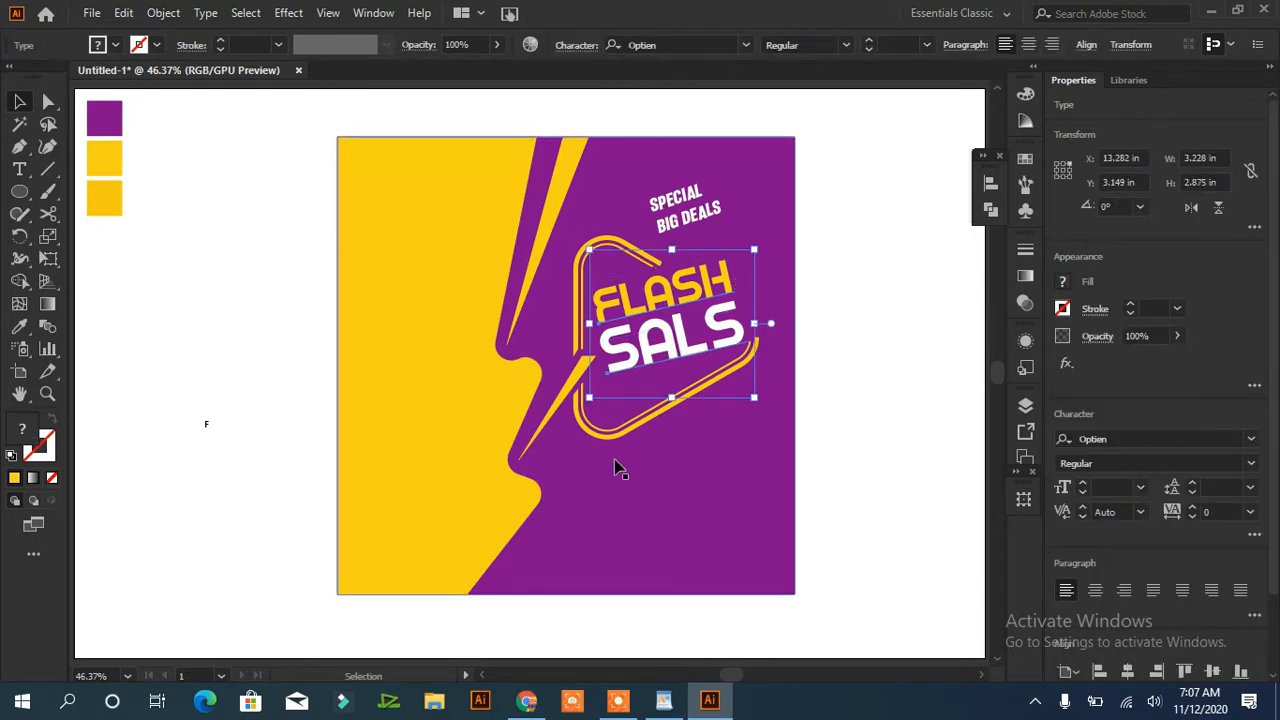
pyautogui.click(124, 14)
pyautogui.click(155, 104)
pyautogui.click(124, 14)
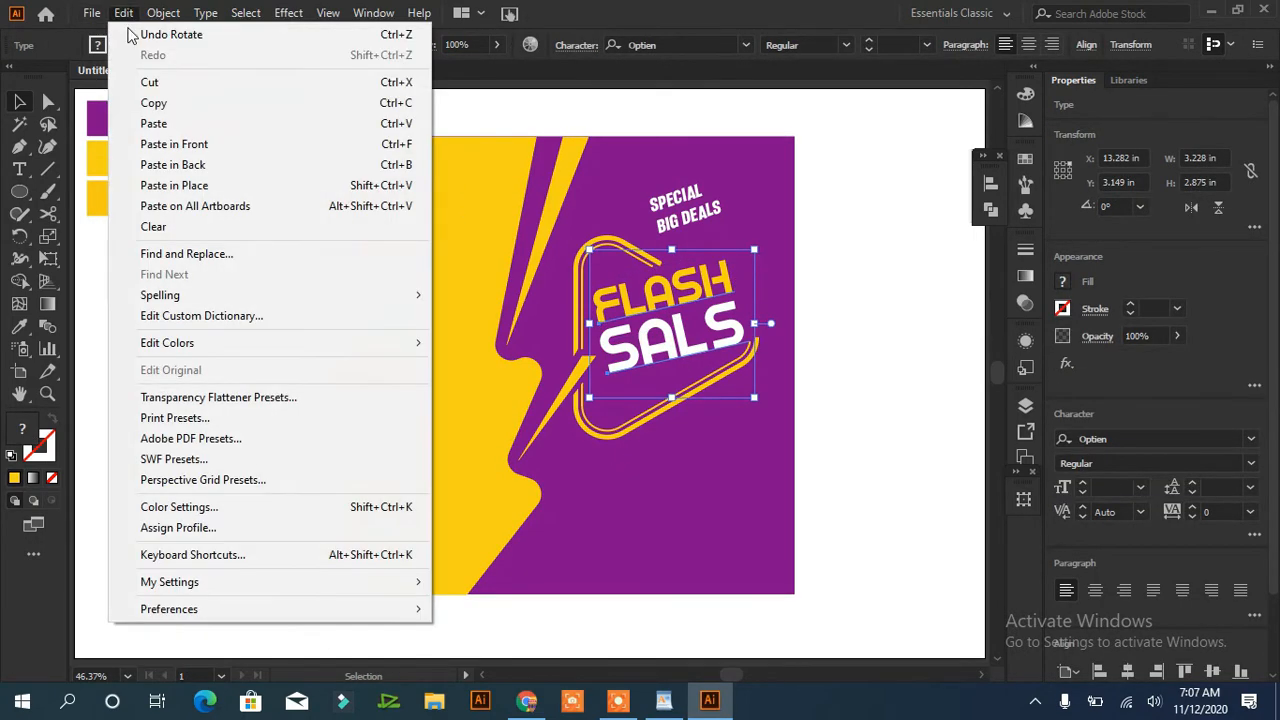
pyautogui.click(175, 169)
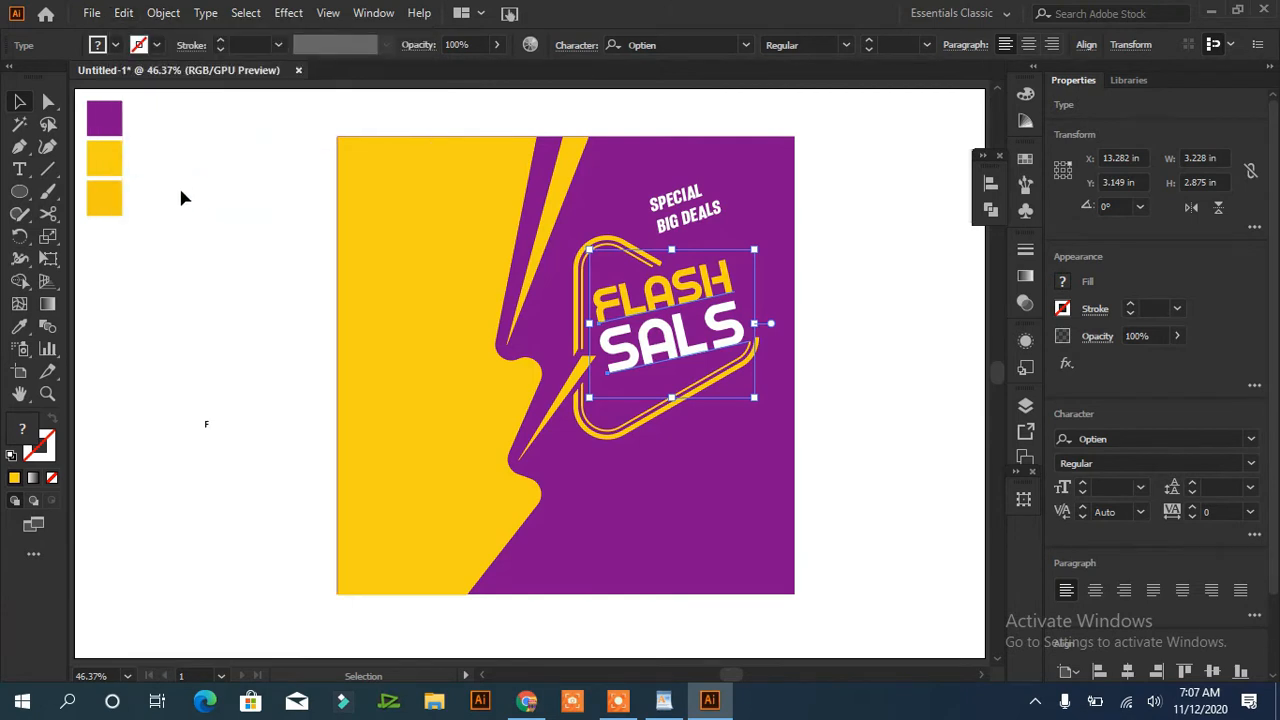
# - Nudge the FLASH and SALS copies slightly up and to the right of the original texts
pyautogui.press('Up')
pyautogui.press('Up')
pyautogui.press('Up')
pyautogui.press('Up')
pyautogui.press('Right')
pyautogui.press('Right')
pyautogui.press('Right')
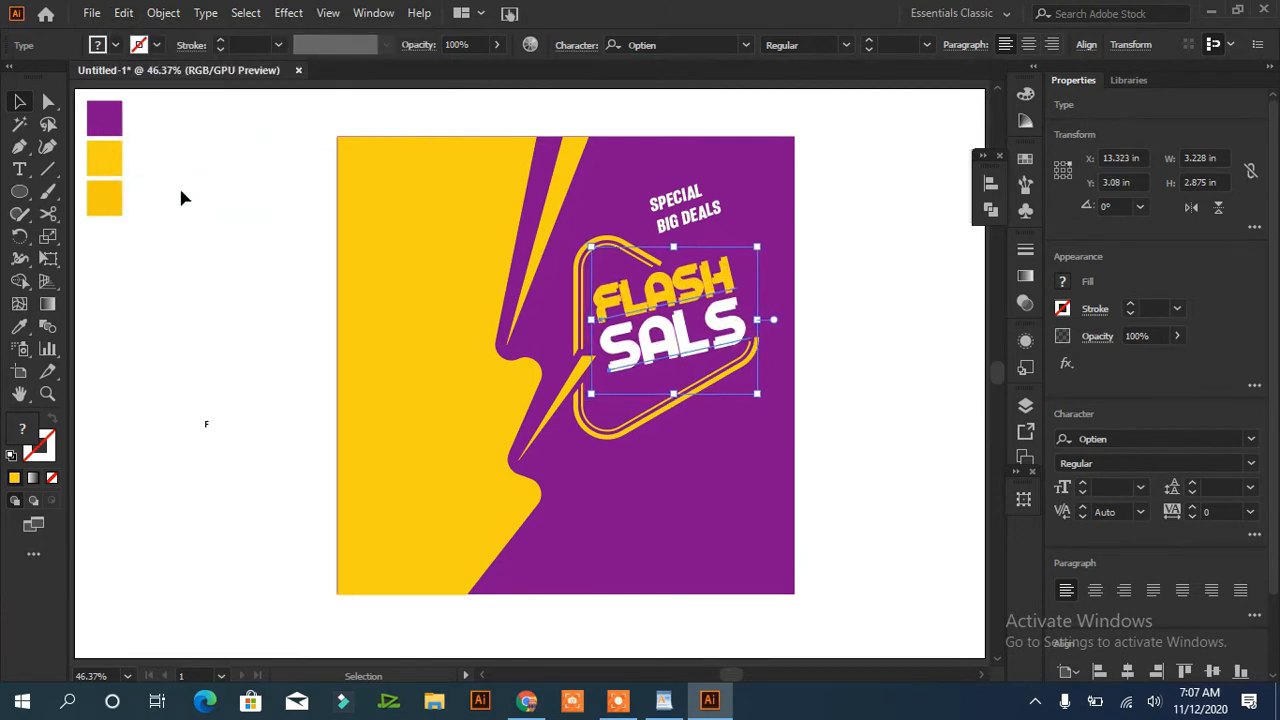
pyautogui.press('Down')
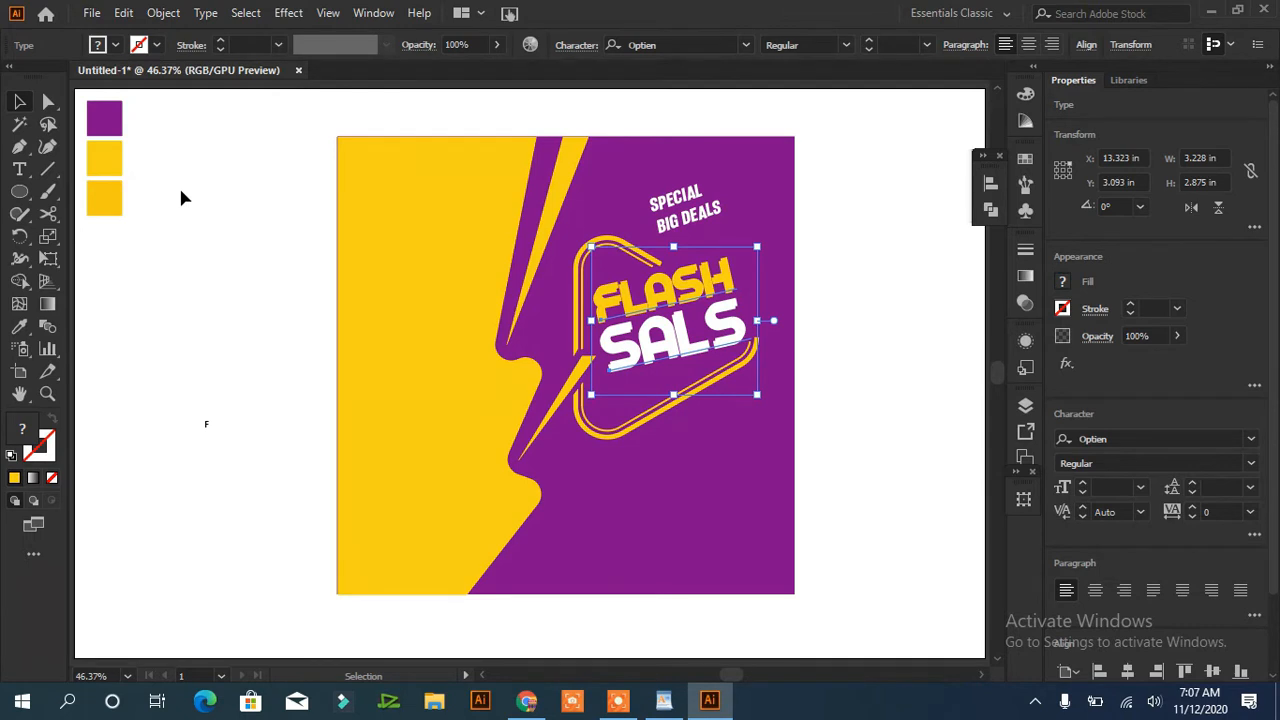
# - Fill the offset FLASH and SALS copies behind the text with a dark violet swatch
pyautogui.click(115, 45)
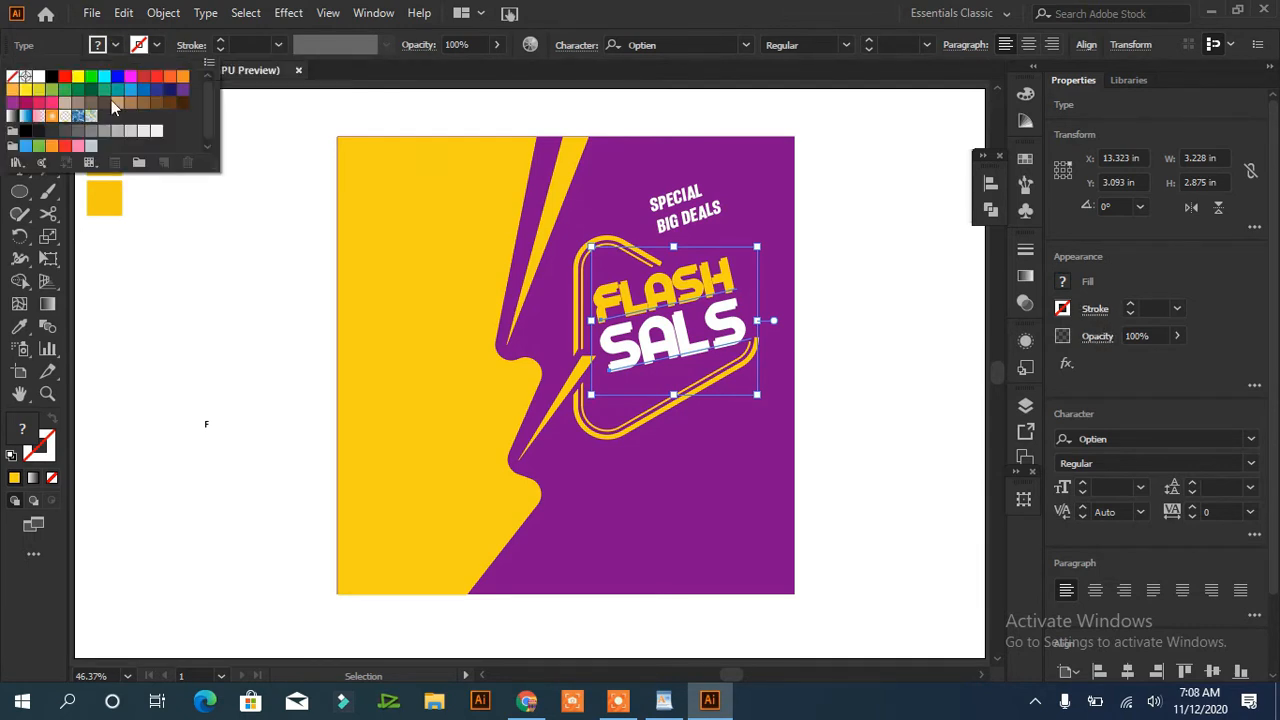
pyautogui.click(90, 132)
pyautogui.click(180, 90)
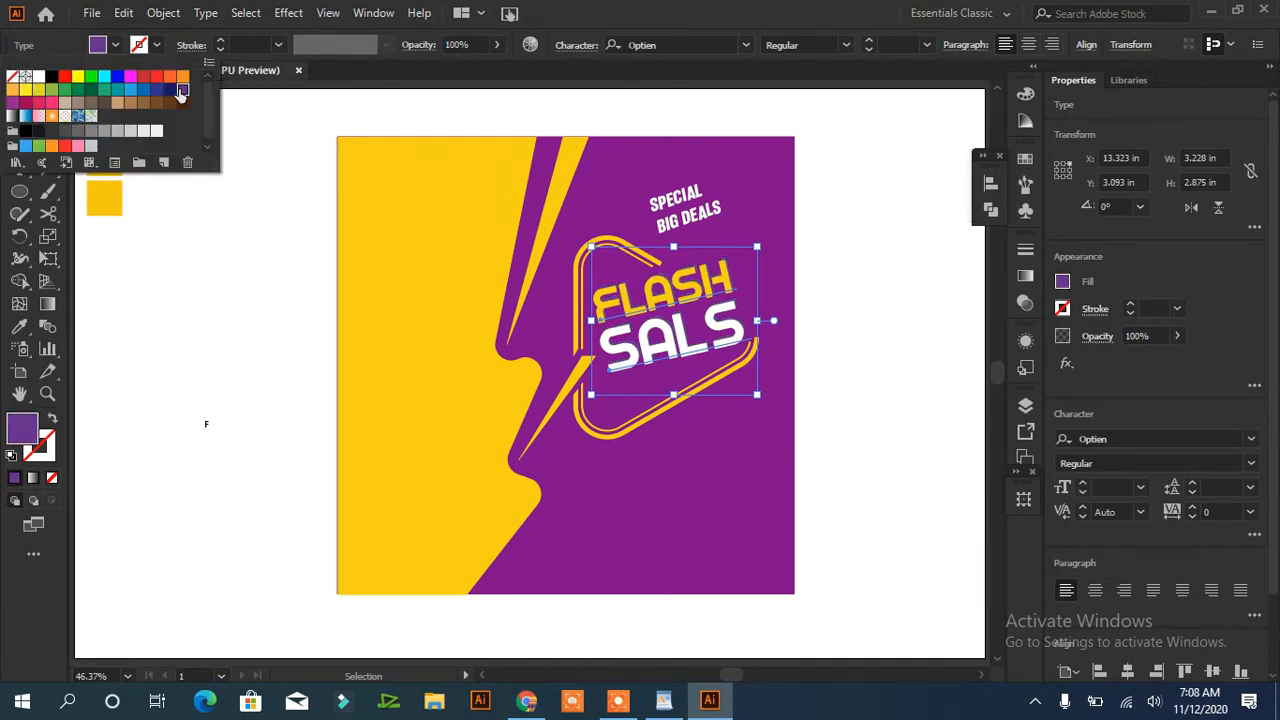
pyautogui.click(242, 346)
pyautogui.click(258, 335)
# - Select the rear FLASH and SALS copies and recolour them with a lighter magenta-purple swatch
pyautogui.click(622, 325)
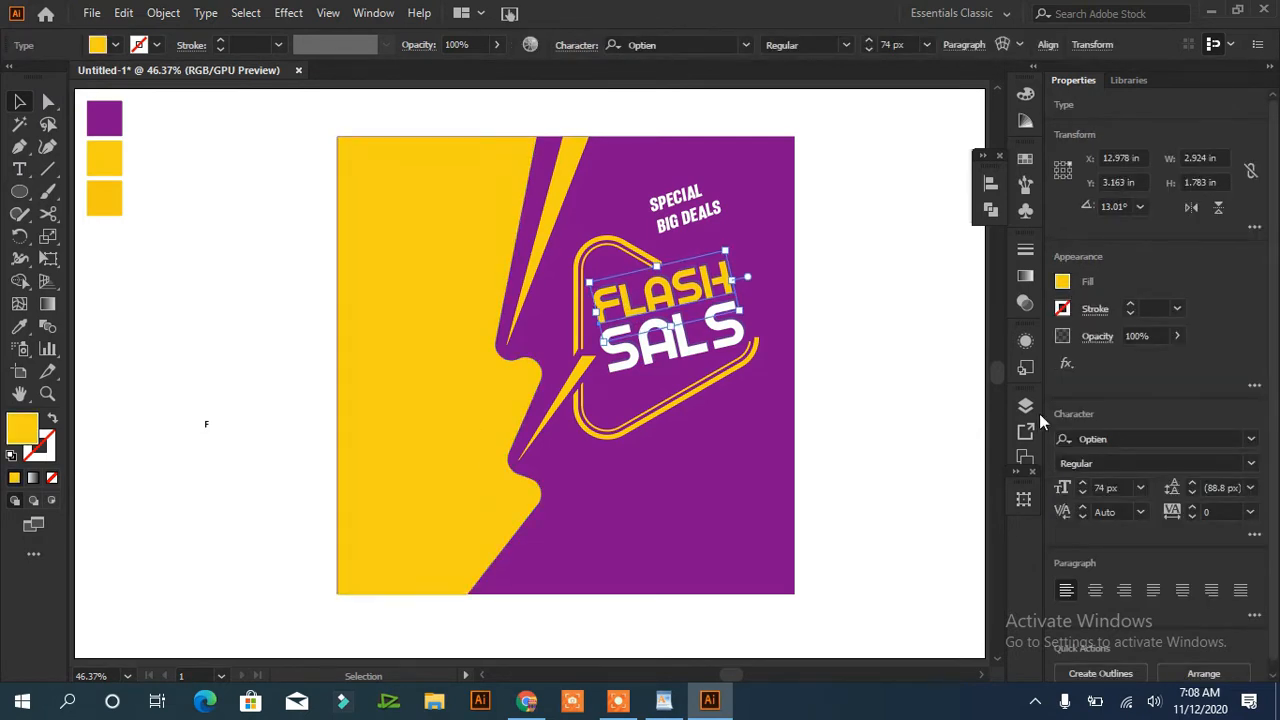
pyautogui.press('F7')
pyautogui.click(965, 496)
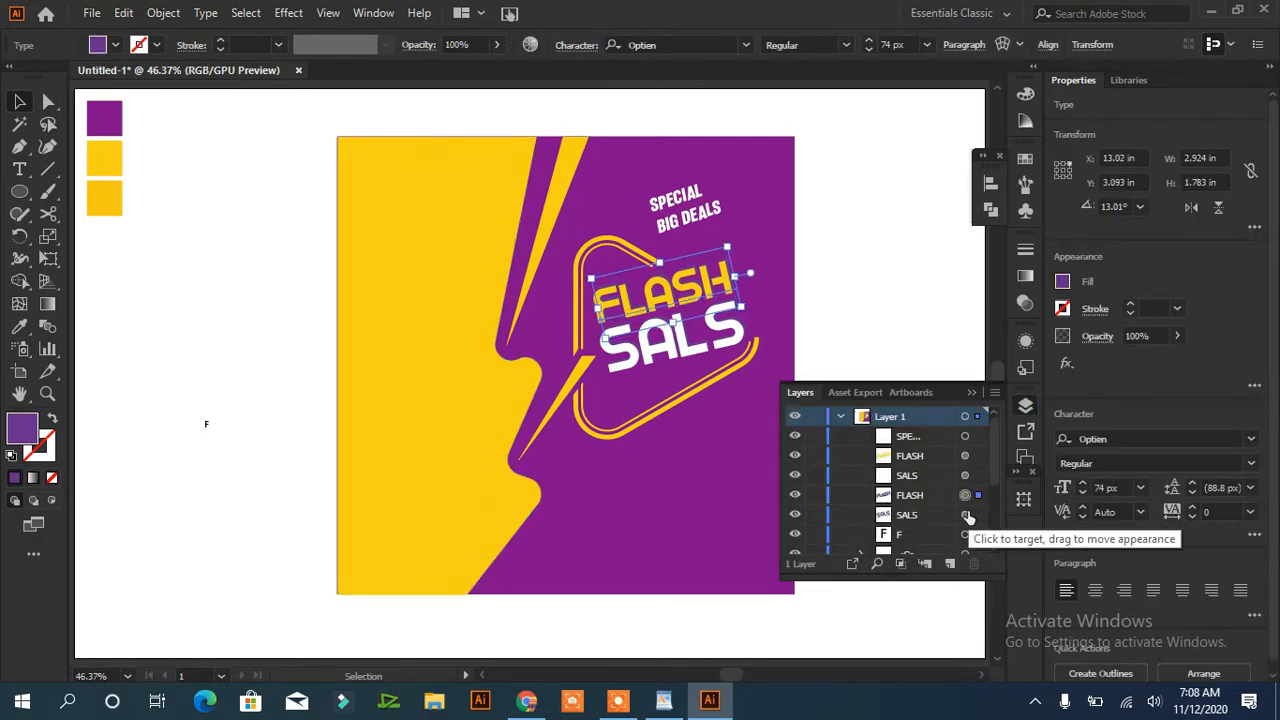
pyautogui.keyDown('shift'); pyautogui.click(965, 514); pyautogui.keyUp('shift')
pyautogui.click(115, 45)
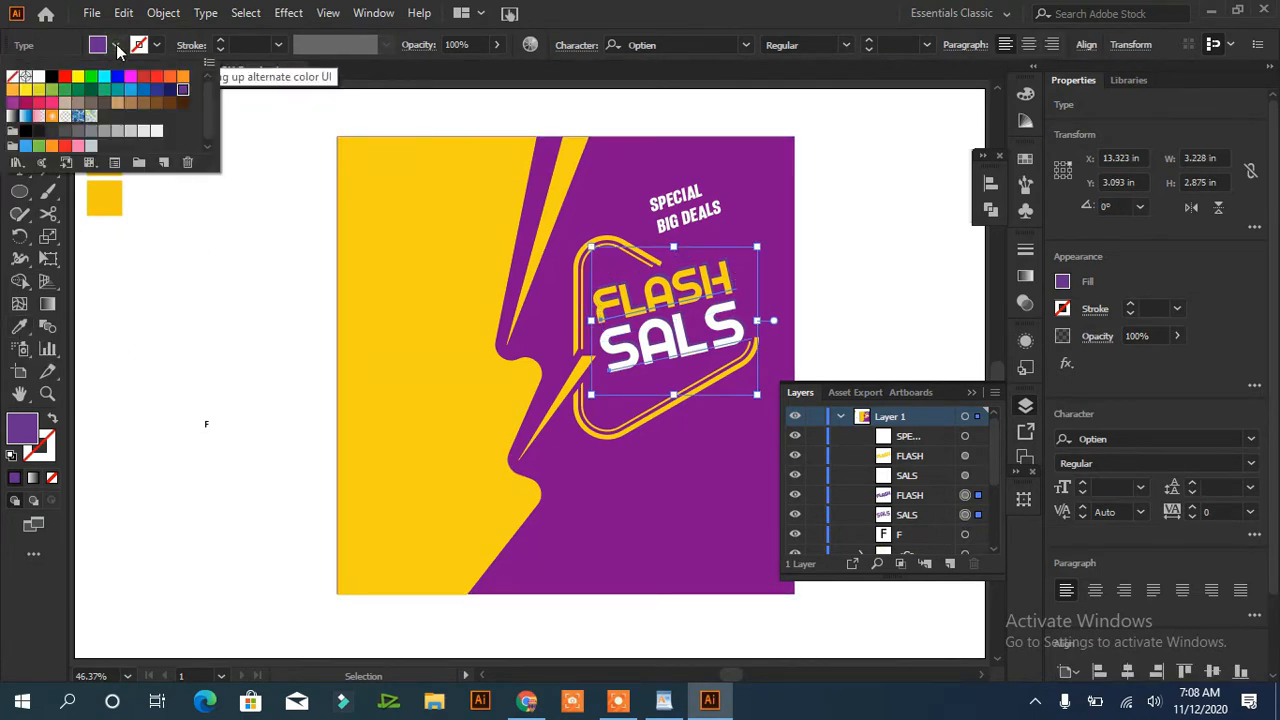
pyautogui.click(12, 104)
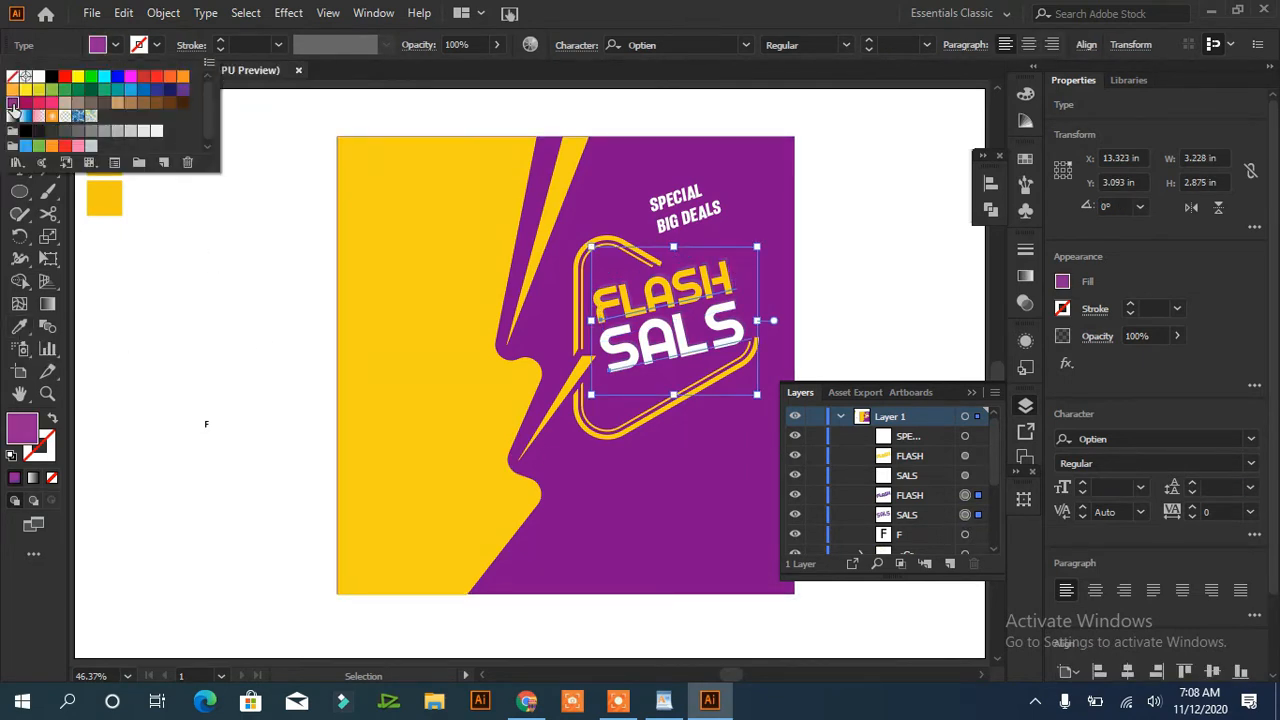
pyautogui.click(210, 245)
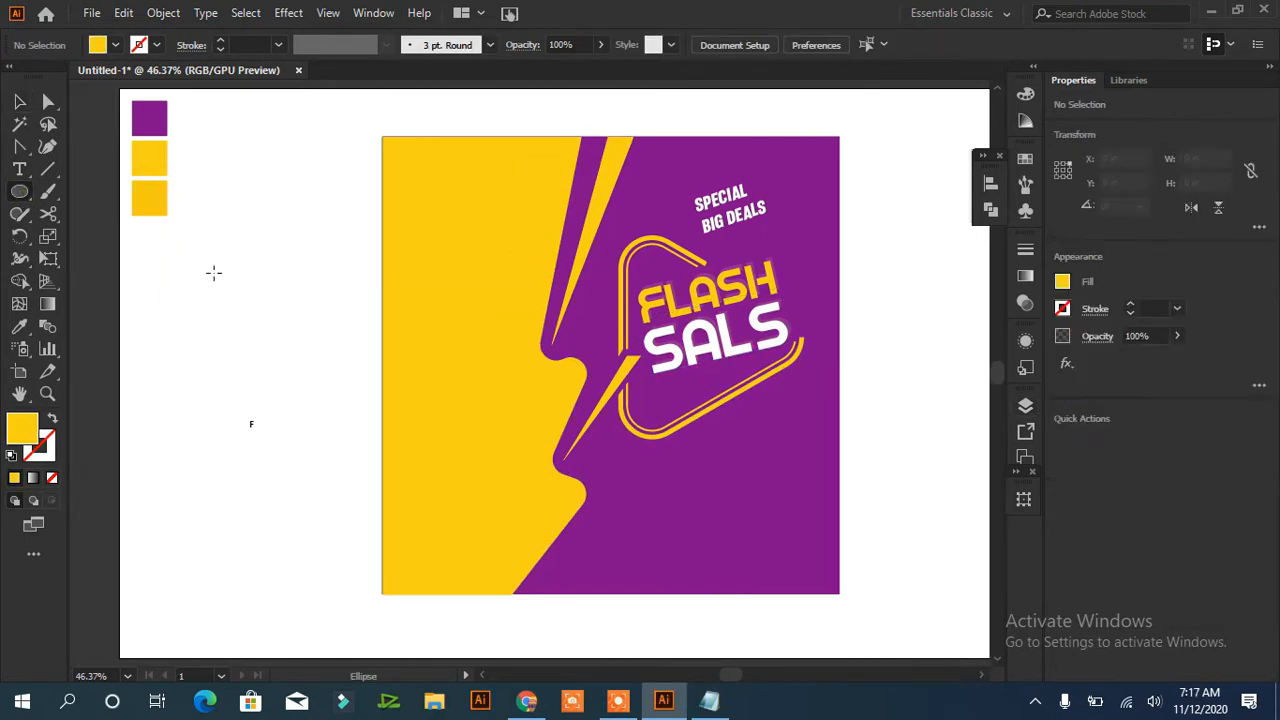
# - Draw a yellow circle about 2.22 in wide beside the artboard and a three-sided polygon about 1.2 in wide above it
pyautogui.moveTo(214, 271); pyautogui.dragTo(327, 385)
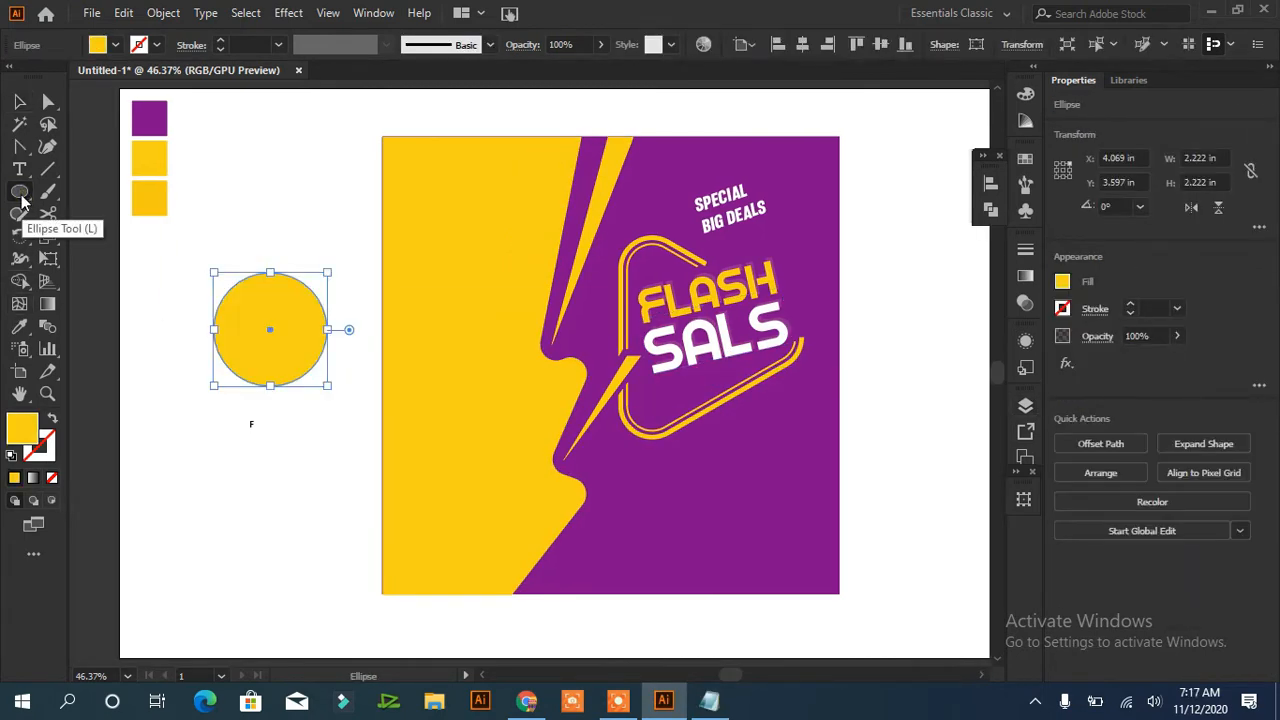
pyautogui.moveTo(19, 192); pyautogui.dragTo(70, 268)
pyautogui.click(70, 265)
pyautogui.click(278, 180)
pyautogui.press('Return')
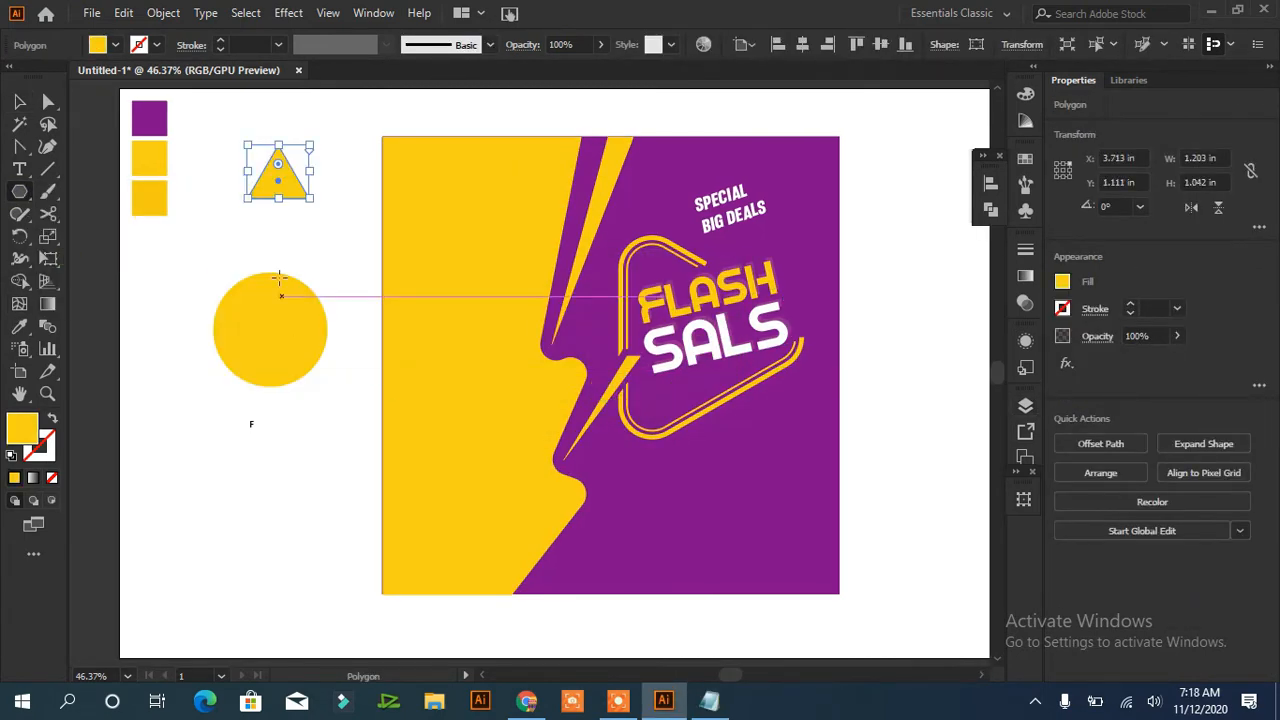
# - Turn the triangle to point downward and overlap it with the circle's lower edge as a pin tip
pyautogui.moveTo(312, 149); pyautogui.dragTo(269, 370)
pyautogui.press('v')
pyautogui.click(241, 512)
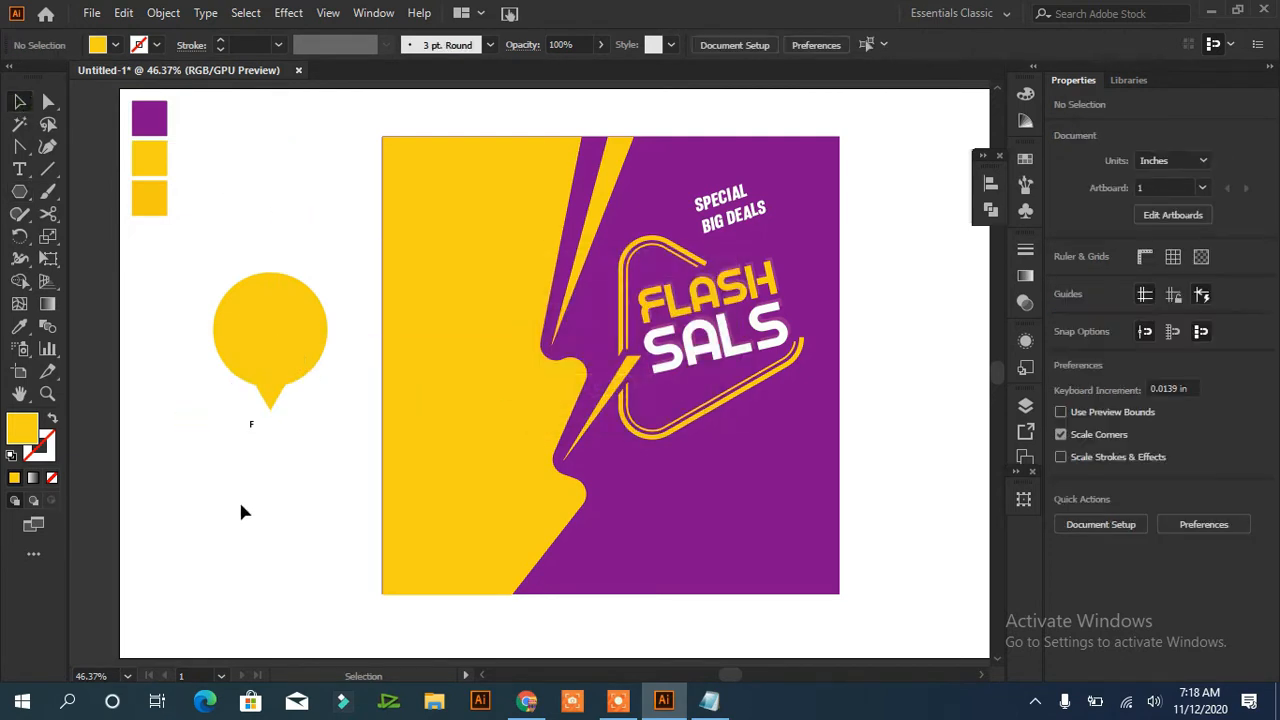
# - Round off the downward tip of the triangle that overlaps the yellow circle
pyautogui.moveTo(327, 265); pyautogui.dragTo(270, 398)
pyautogui.click(744, 45)
pyautogui.click(754, 69)
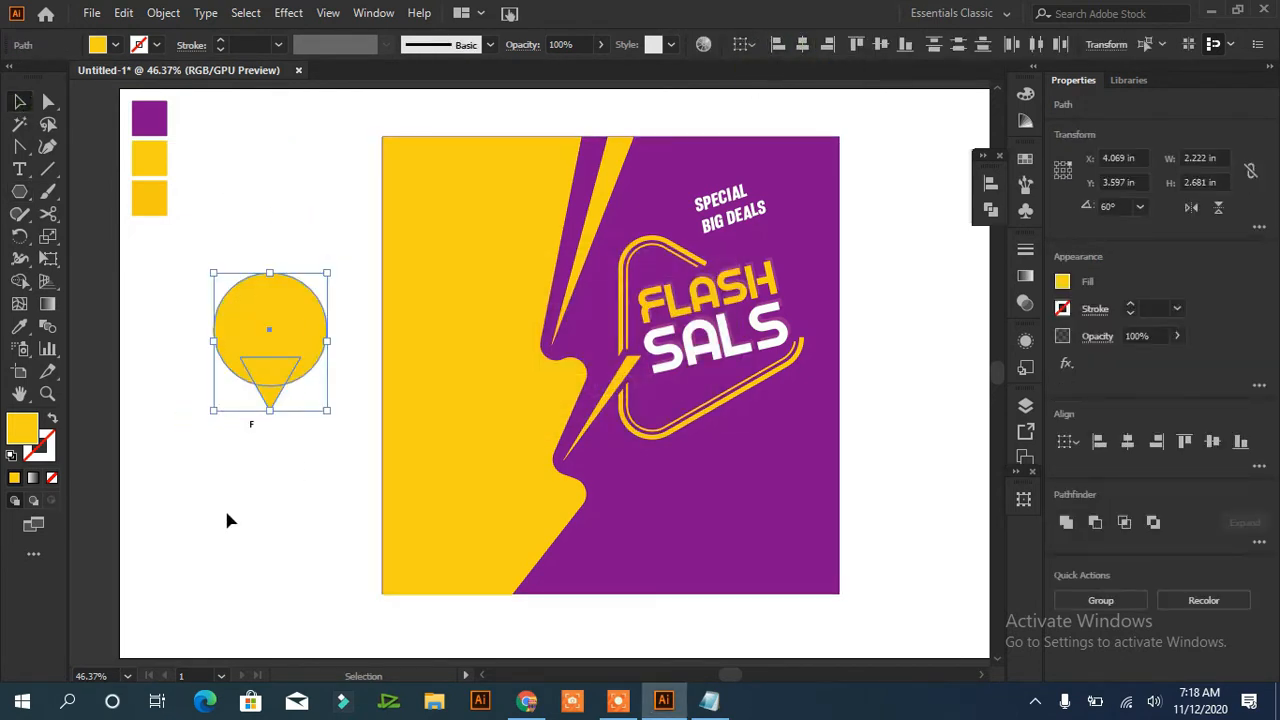
pyautogui.click(226, 520)
pyautogui.click(270, 380)
pyautogui.click(50, 105)
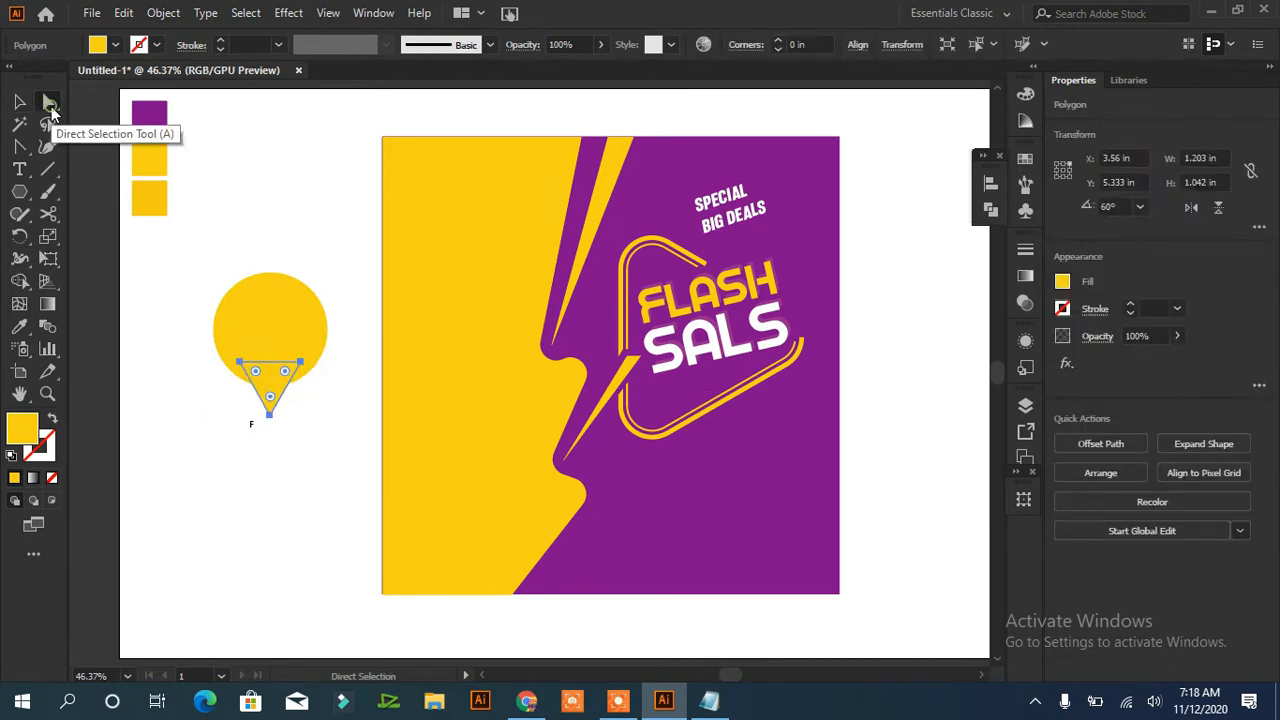
pyautogui.click(270, 415)
pyautogui.moveTo(270, 399); pyautogui.dragTo(270, 390)
pyautogui.click(246, 471)
# - Combine the circle and rounded tip into one pin shape, placed below the FLASH SALS text and scaled to about 1.25 in wide
pyautogui.moveTo(341, 271); pyautogui.dragTo(284, 398)
pyautogui.click(234, 571)
pyautogui.press('v')
pyautogui.moveTo(263, 323); pyautogui.dragTo(722, 478)
pyautogui.moveTo(803, 563); pyautogui.dragTo(759, 458)
# - Offset the pin's path outward by 0.125 in with miter joins and make the offset copy an unfilled yellow 3 px outline
pyautogui.click(1100, 443)
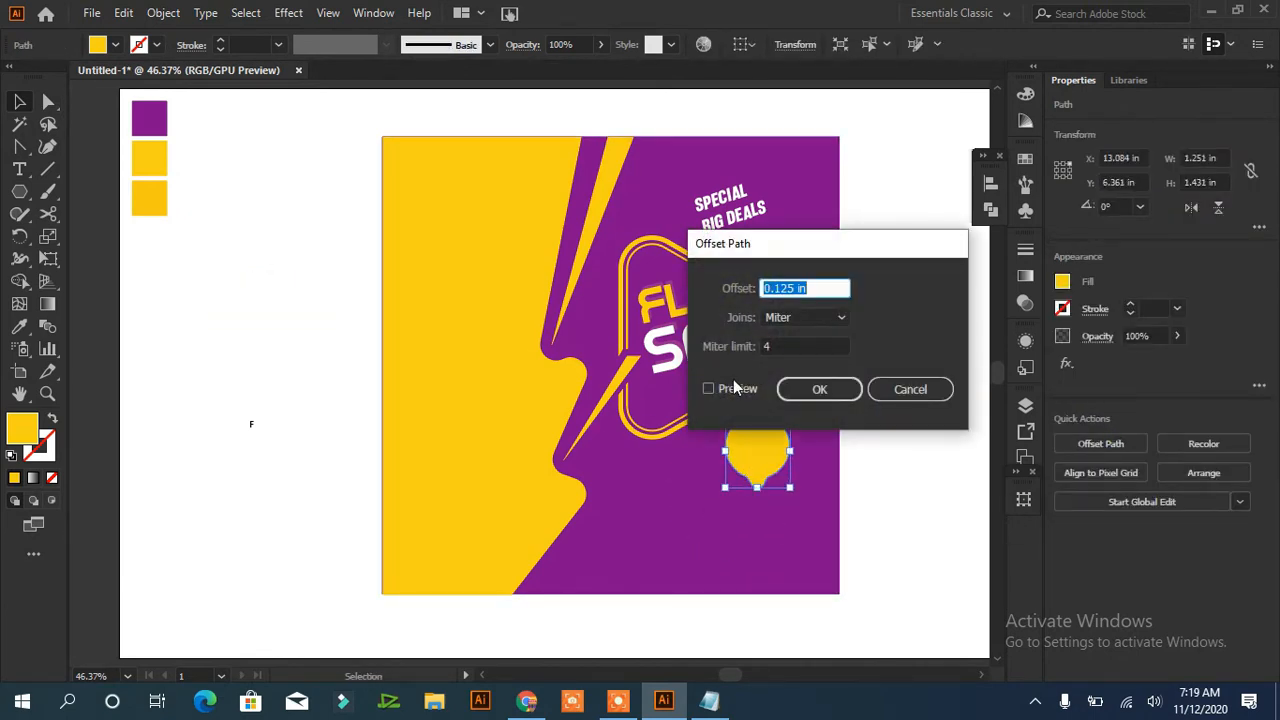
pyautogui.click(735, 388)
pyautogui.doubleClick(809, 288)
pyautogui.write('00.125')
pyautogui.click(808, 391)
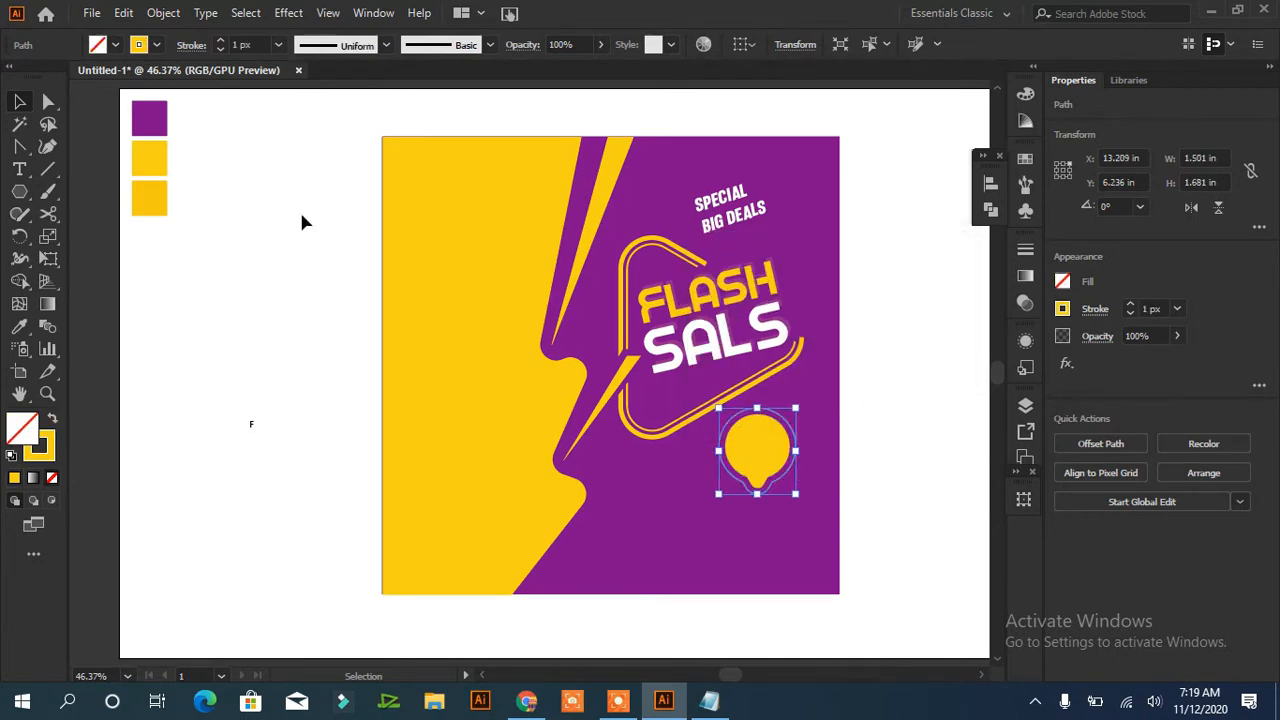
pyautogui.click(276, 340)
pyautogui.click(750, 448)
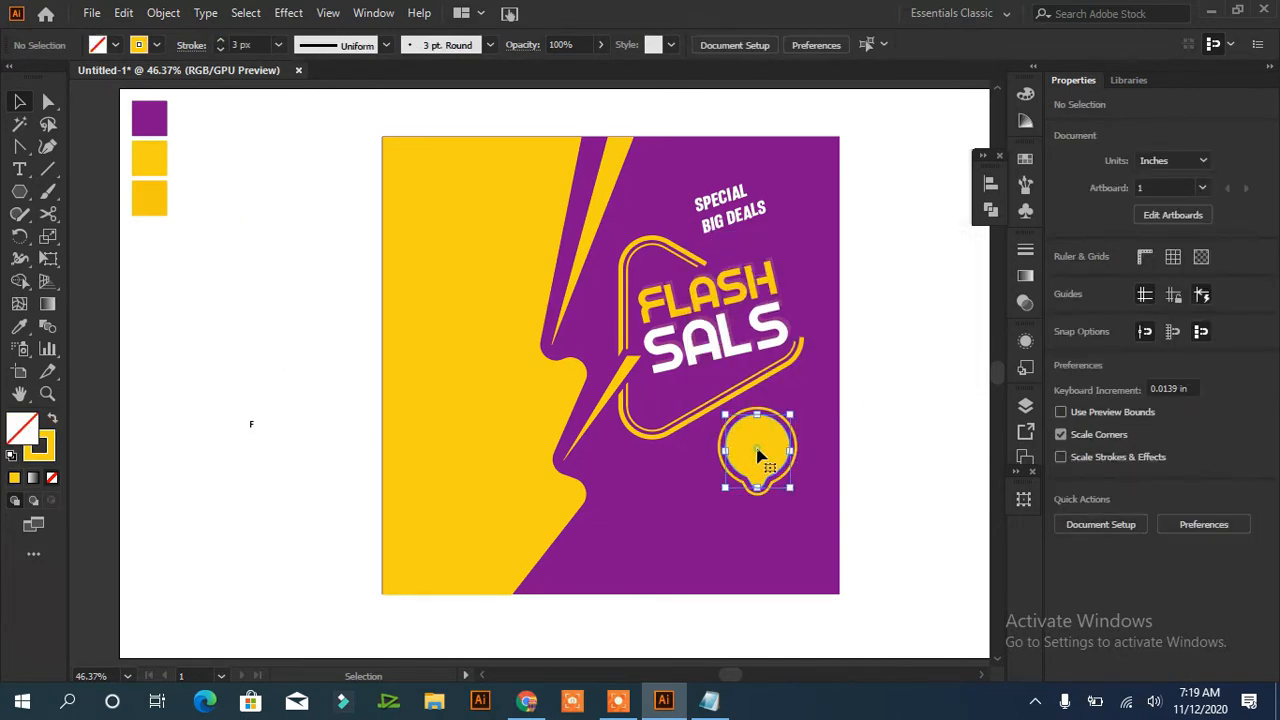
# - Add the text 50% and place it on the yellow pin badge
pyautogui.click(19, 169)
pyautogui.click(198, 282)
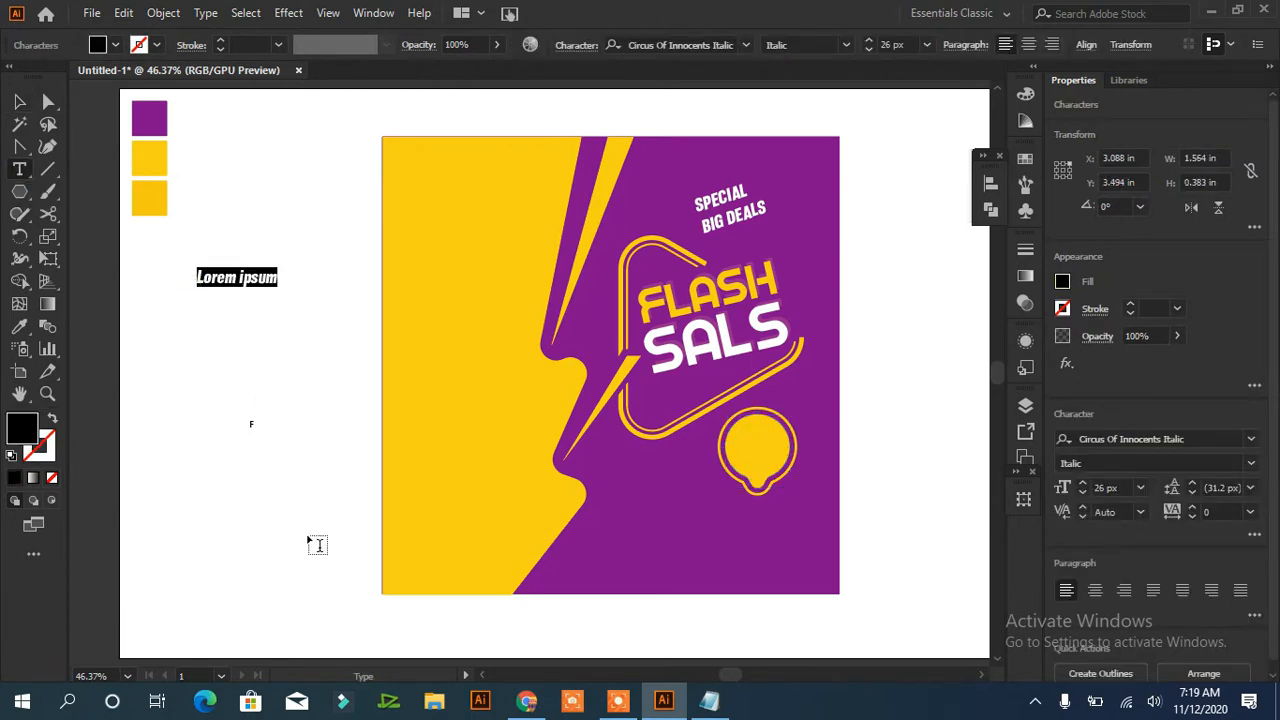
pyautogui.write('50%')
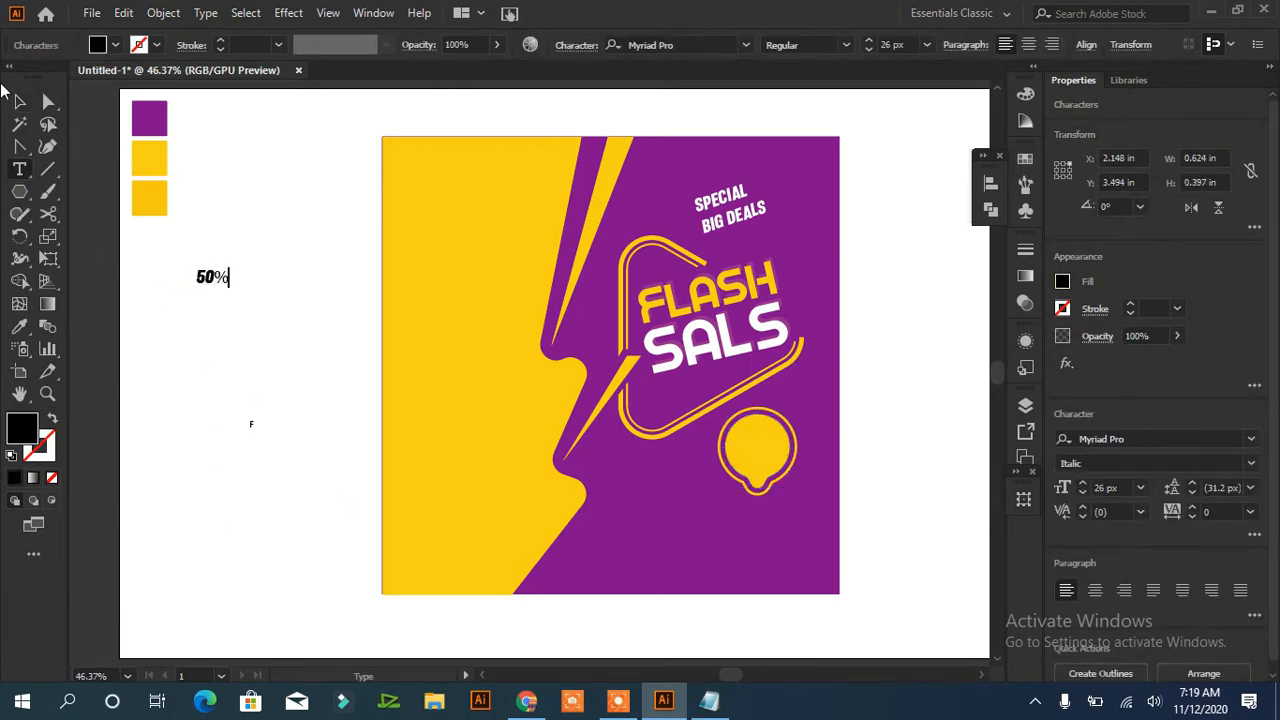
pyautogui.press('Escape')
pyautogui.moveTo(213, 278); pyautogui.dragTo(762, 450)
# - Enlarge the 50% text on the badge to about 34 px and tilt it about 15° upward
pyautogui.hotkey('ctrl', '=')
pyautogui.hotkey('ctrl', '=')
pyautogui.hotkey('ctrl', '=')
pyautogui.hotkey('ctrl', '=')
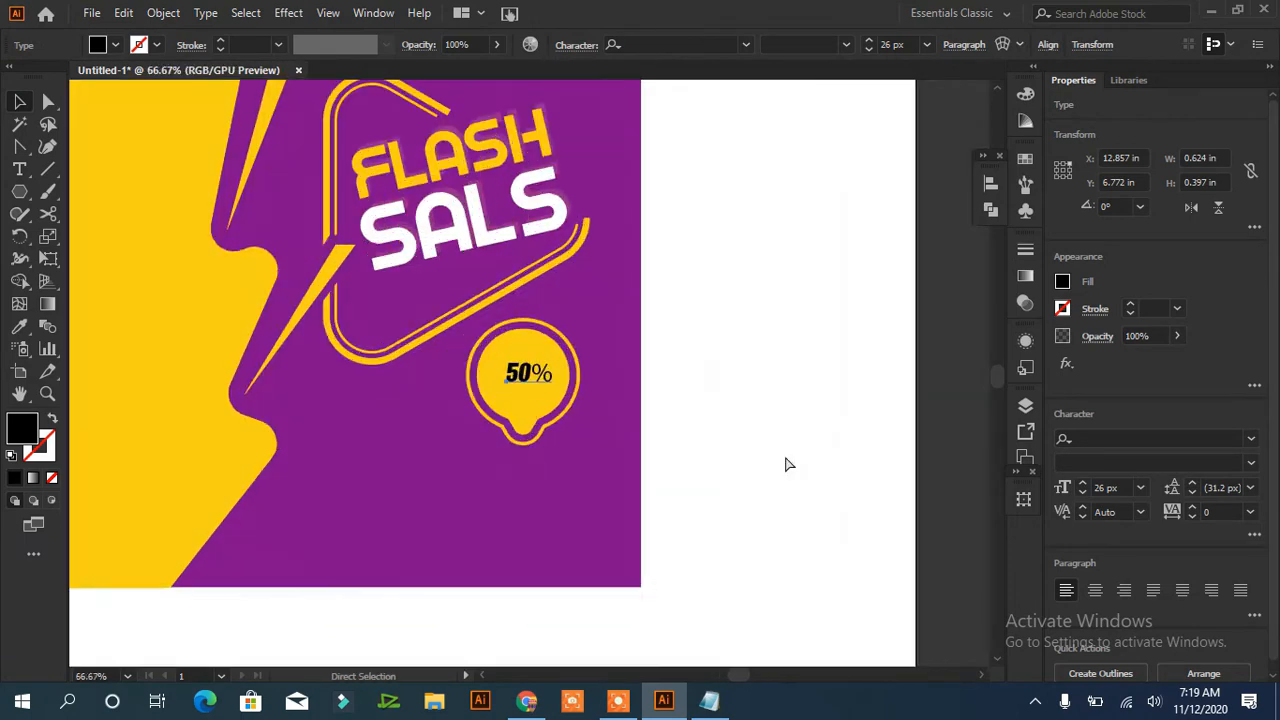
pyautogui.moveTo(585, 385)
pyautogui.mouseDown()
pyautogui.moveTo(614, 349)
pyautogui.moveTo(563, 372)
pyautogui.moveTo(594, 368)
pyautogui.mouseUp()
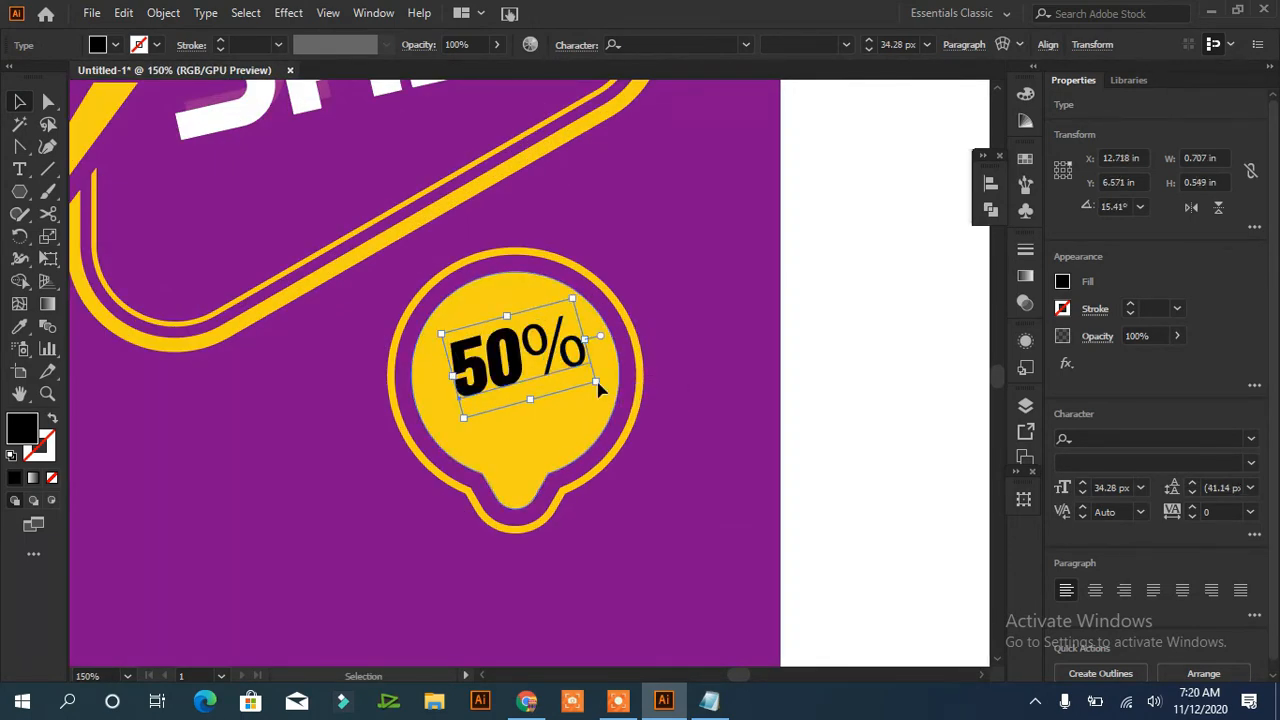
# - Add the text OFF beneath 50% on the badge, sized 32 px and tilted about 17.5°
pyautogui.press('t')
pyautogui.click(456, 413)
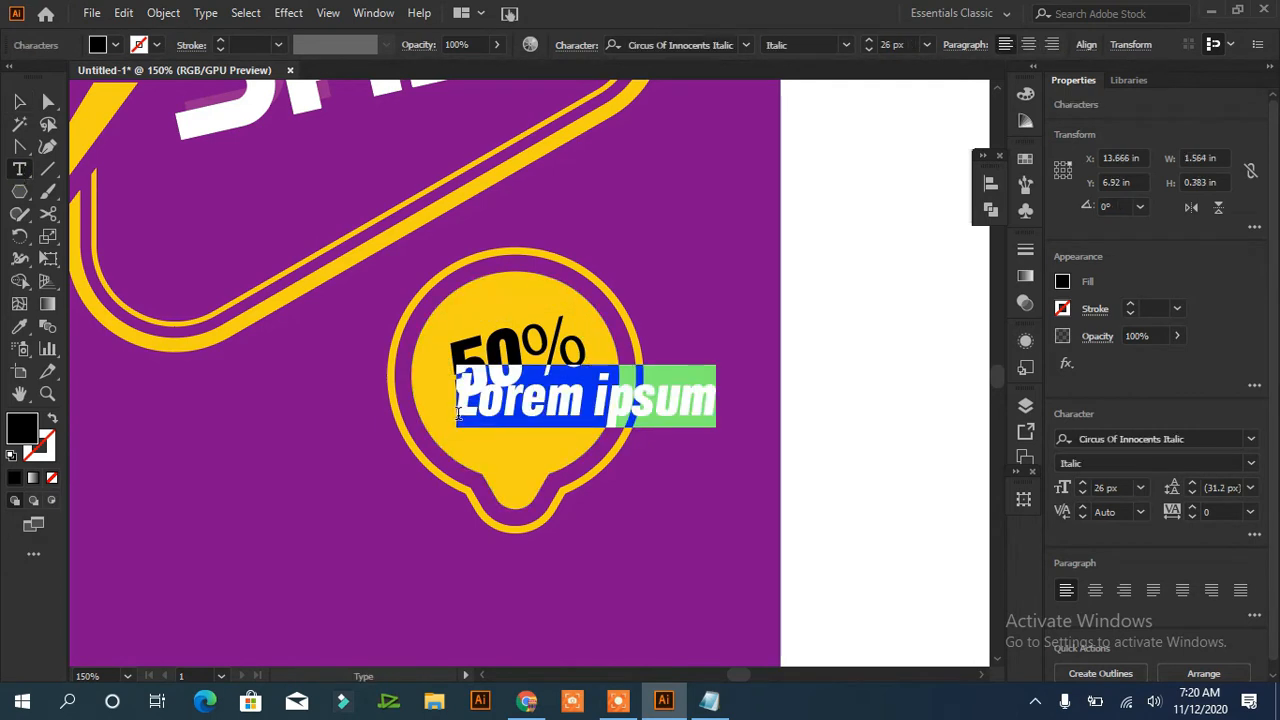
pyautogui.write('OFF')
pyautogui.press('Escape')
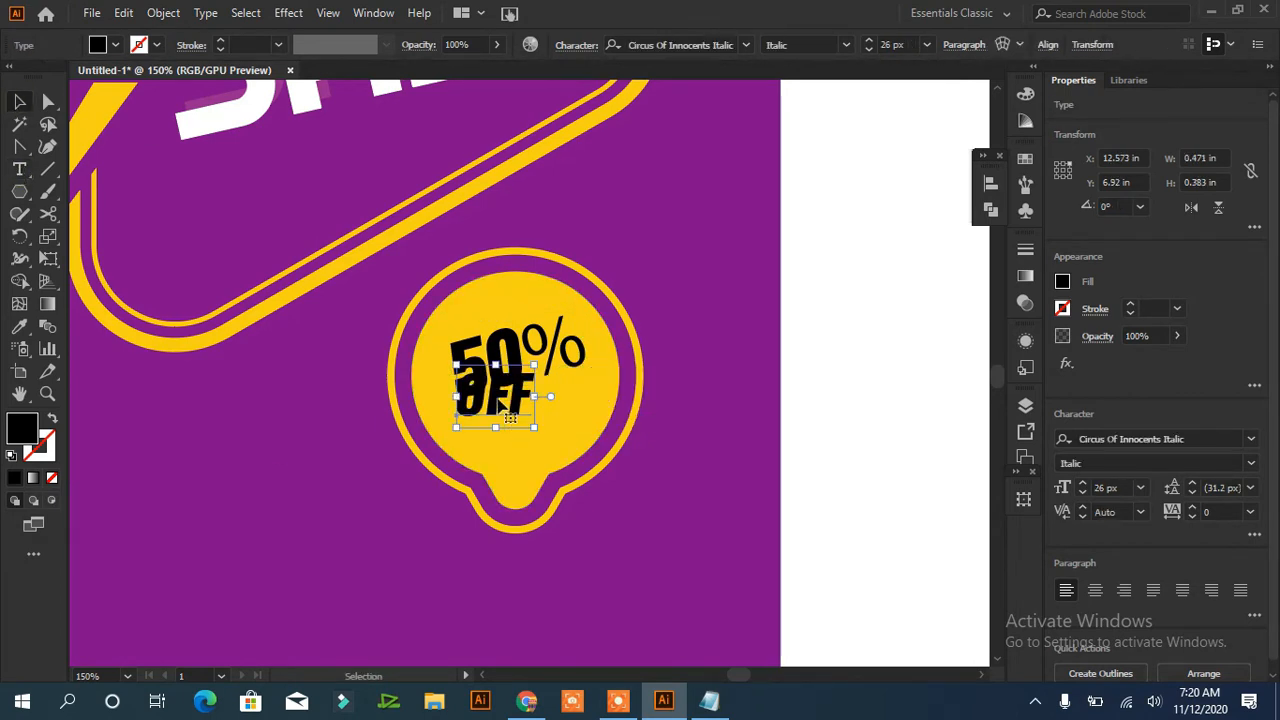
pyautogui.moveTo(495, 415); pyautogui.dragTo(535, 445)
pyautogui.moveTo(578, 397); pyautogui.dragTo(536, 420)
pyautogui.click(1080, 486)
pyautogui.moveTo(534, 420); pyautogui.dragTo(529, 418)
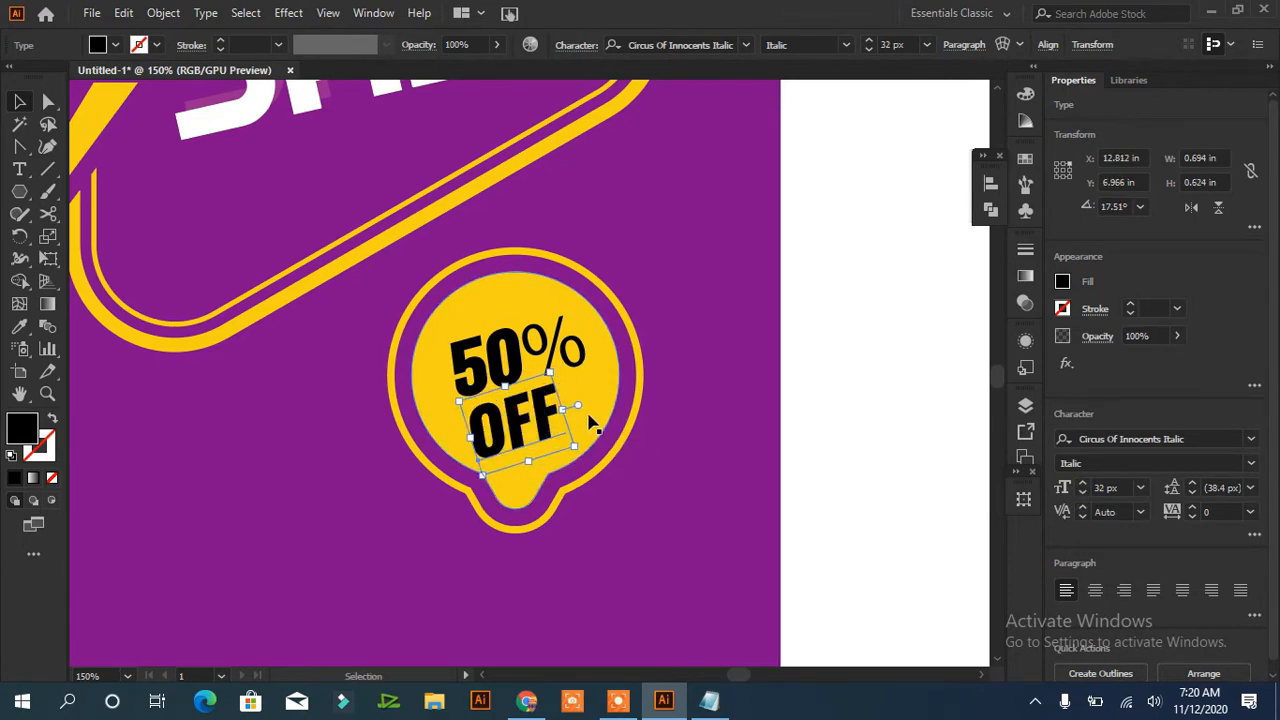
# - Nudge the 50% and OFF text together about 0.07 in right and 0.06 in up inside the badge
pyautogui.click(568, 362)
pyautogui.click(655, 430)
pyautogui.keyDown('shift'); pyautogui.click(550, 417); pyautogui.keyUp('shift')
pyautogui.keyDown('shift'); pyautogui.click(512, 370); pyautogui.keyUp('shift')
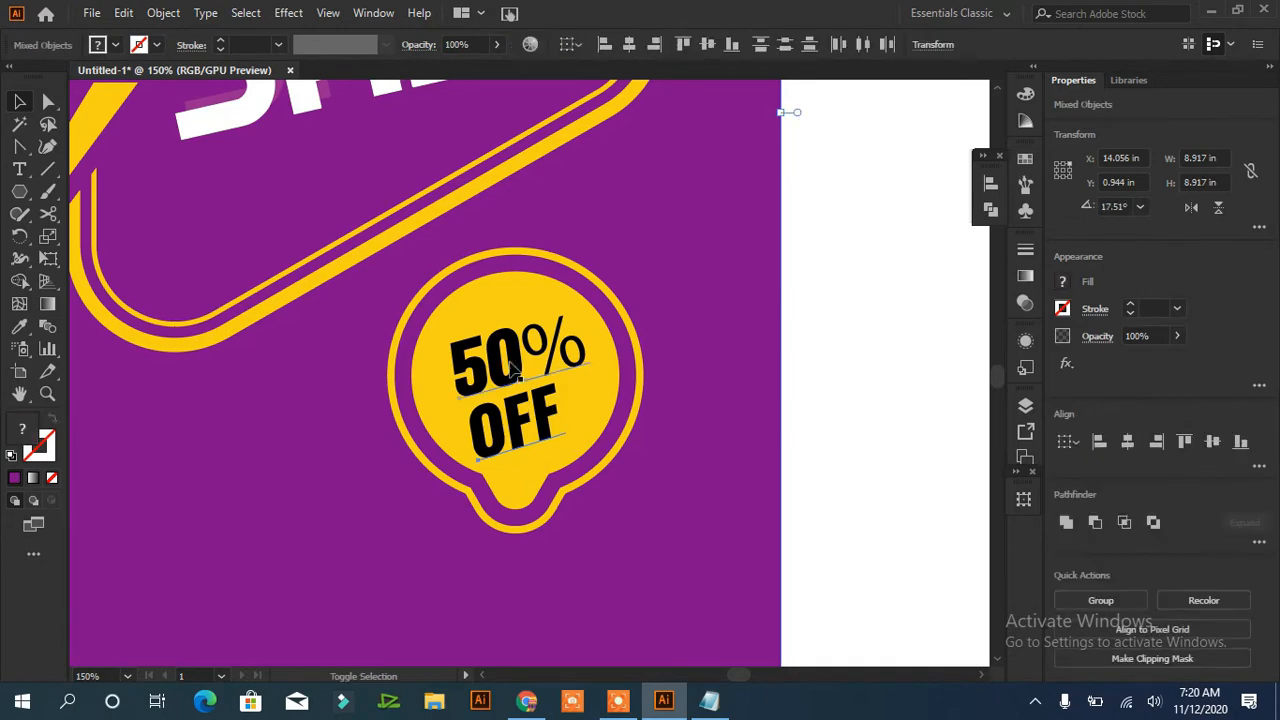
pyautogui.press('Right')
pyautogui.press('Right')
pyautogui.press('Right')
pyautogui.press('Right')
pyautogui.press('Right')
pyautogui.press('Up')
pyautogui.press('Up')
pyautogui.press('Up')
pyautogui.press('Up')
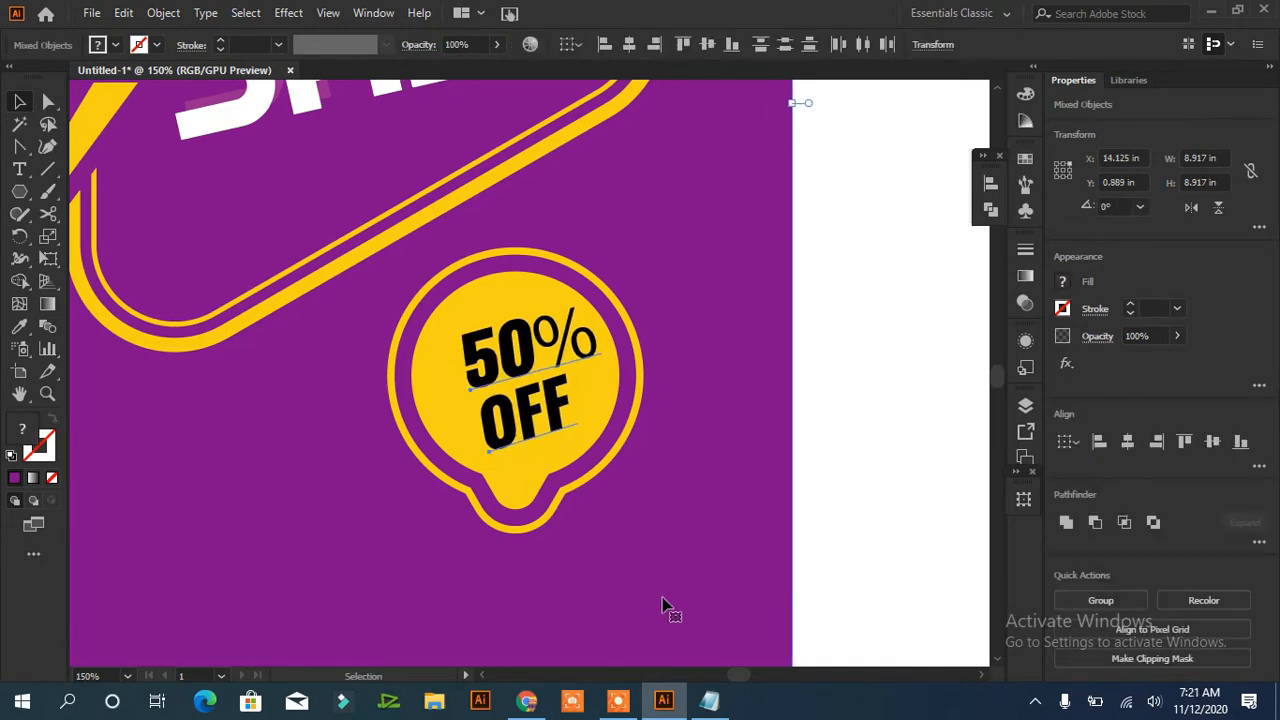
pyautogui.click(116, 46)
pyautogui.click(43, 77)
pyautogui.press('Escape')
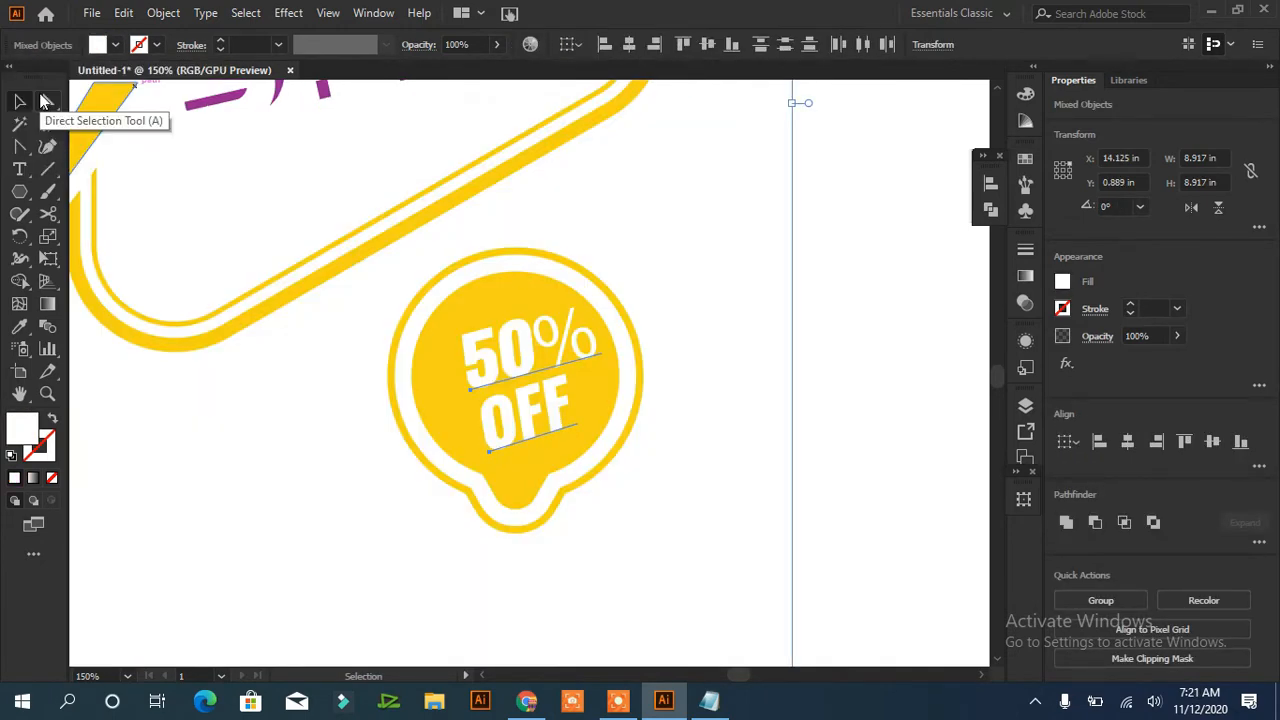
pyautogui.hotkey('ctrl', 'z')
# - Fill only the 50% and OFF text with white, leaving the purple background out of the selection
pyautogui.click(900, 345)
pyautogui.click(522, 390)
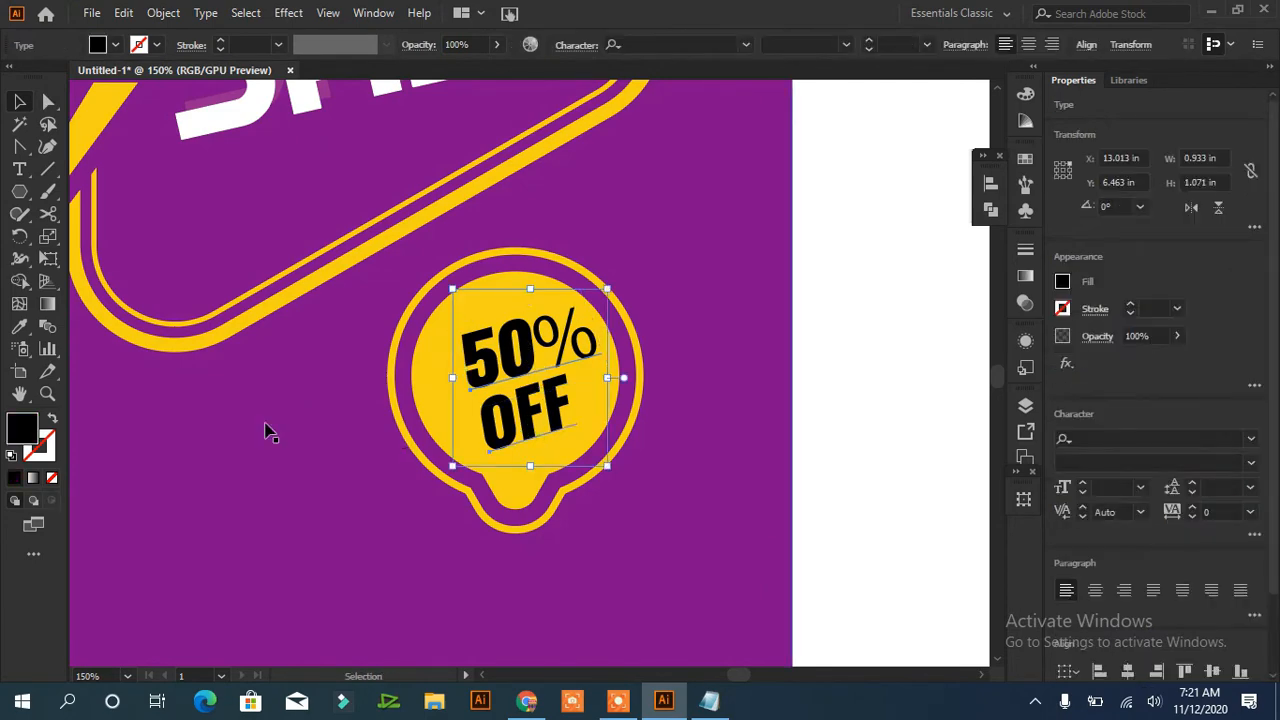
pyautogui.click(116, 45)
pyautogui.click(39, 77)
# - Paste a duplicate of the 50% and OFF text directly behind the original
pyautogui.click(122, 13)
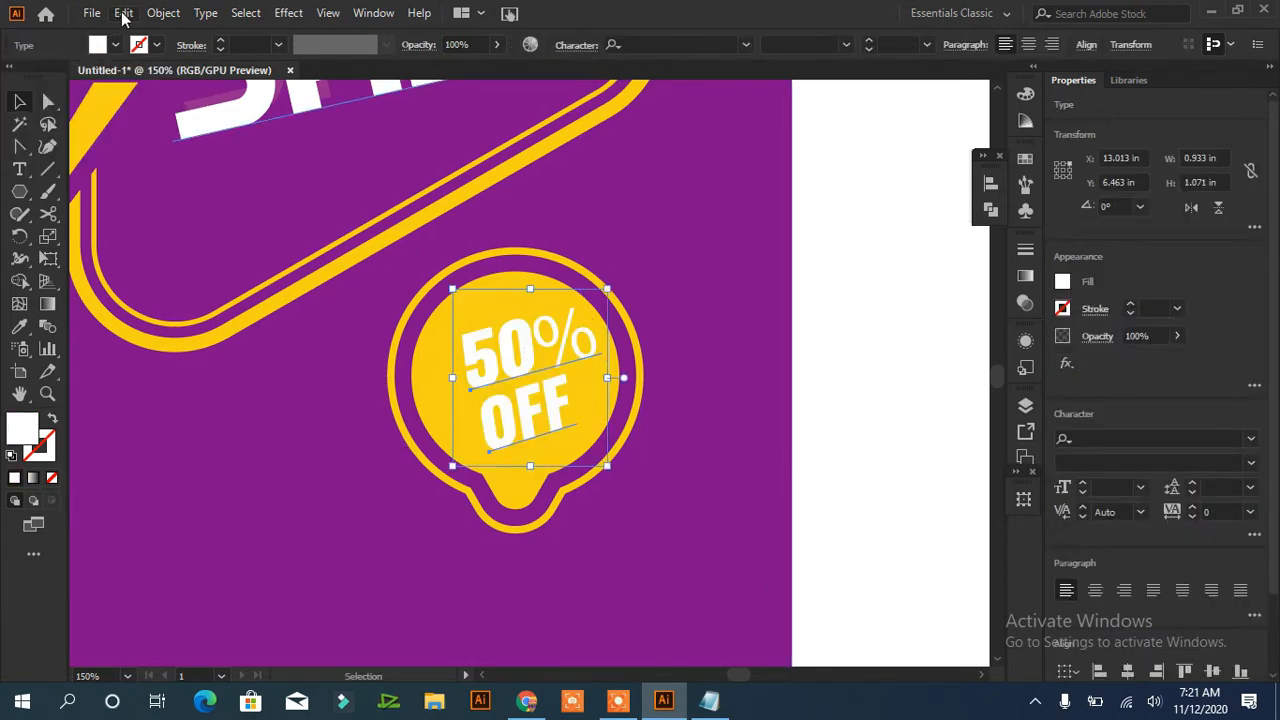
pyautogui.click(122, 13)
pyautogui.click(122, 13)
pyautogui.click(124, 13)
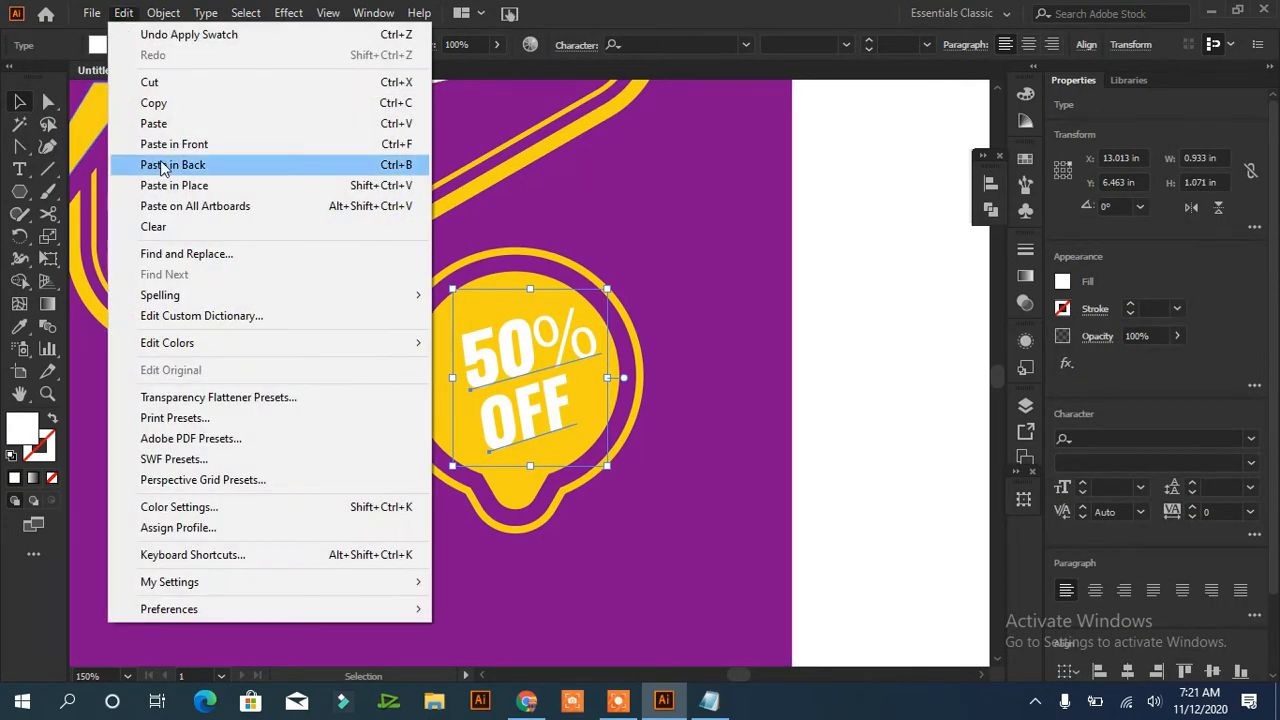
pyautogui.click(160, 164)
# - Fill the rear 50% and OFF copy with the magenta-purple swatch and nudge it slightly right and up as a shadow
pyautogui.click(115, 45)
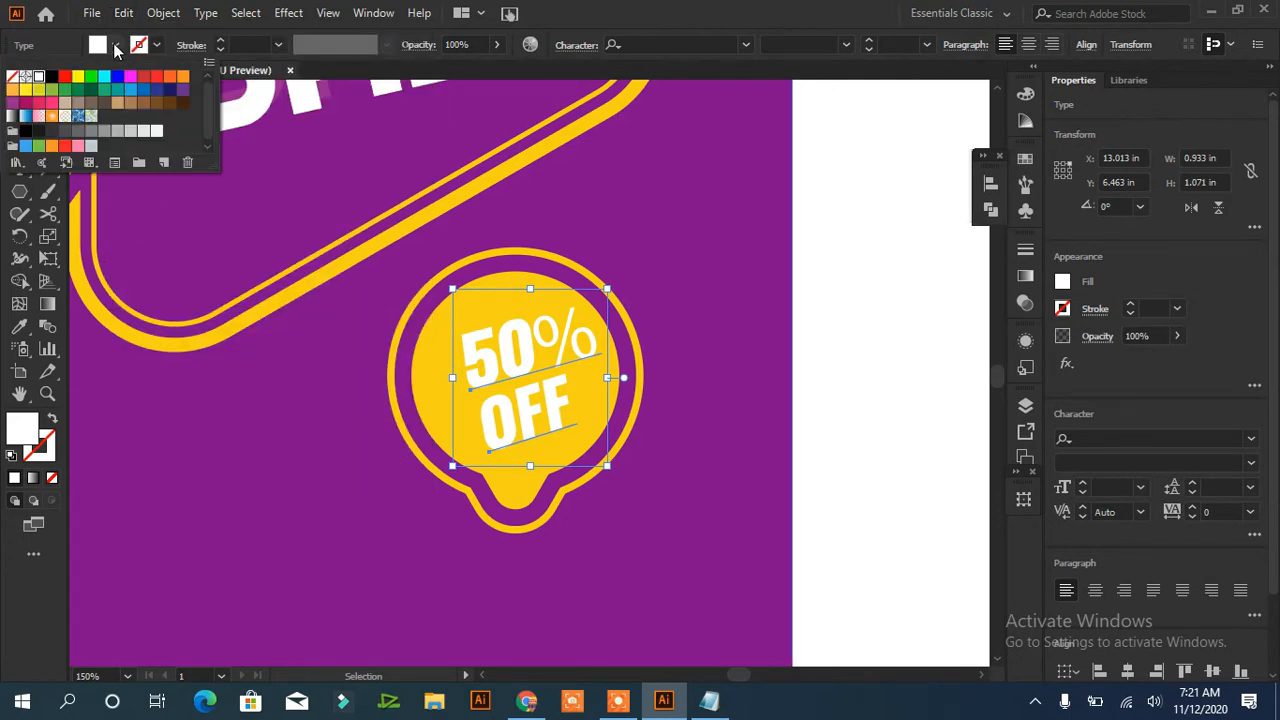
pyautogui.click(12, 105)
pyautogui.press('Escape')
pyautogui.press('Right')
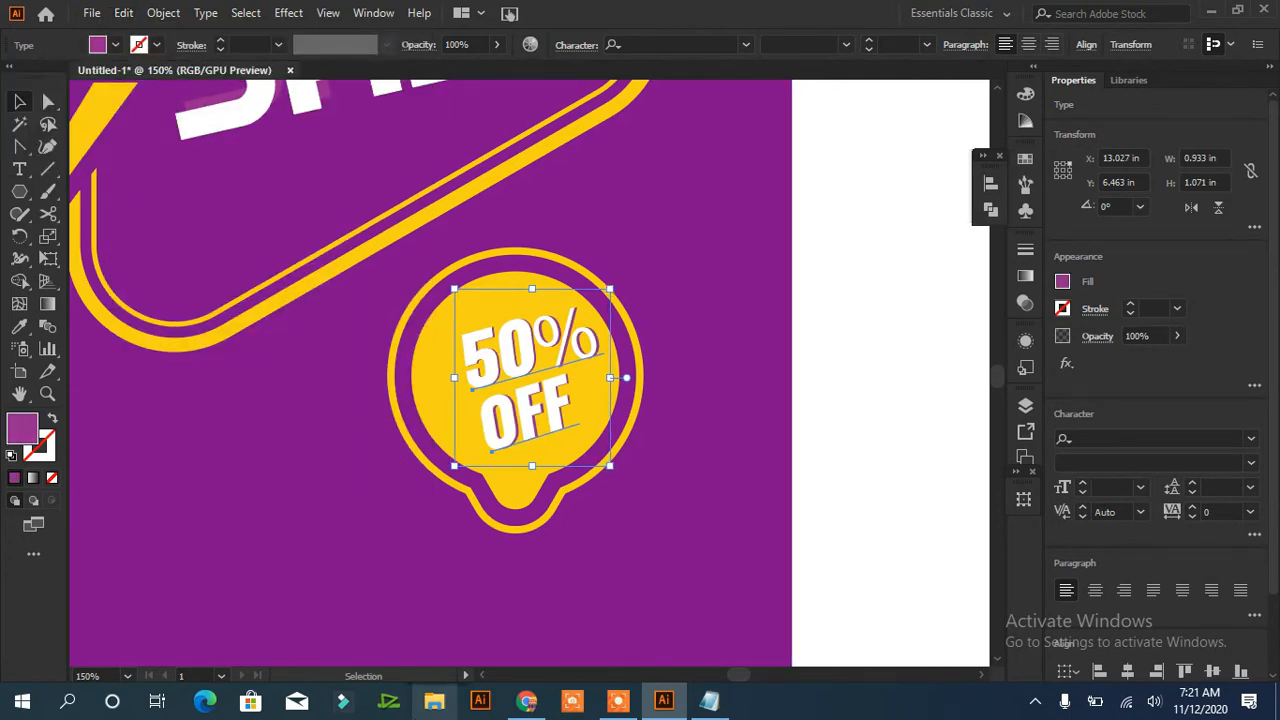
pyautogui.press('Up')
pyautogui.press('Up')
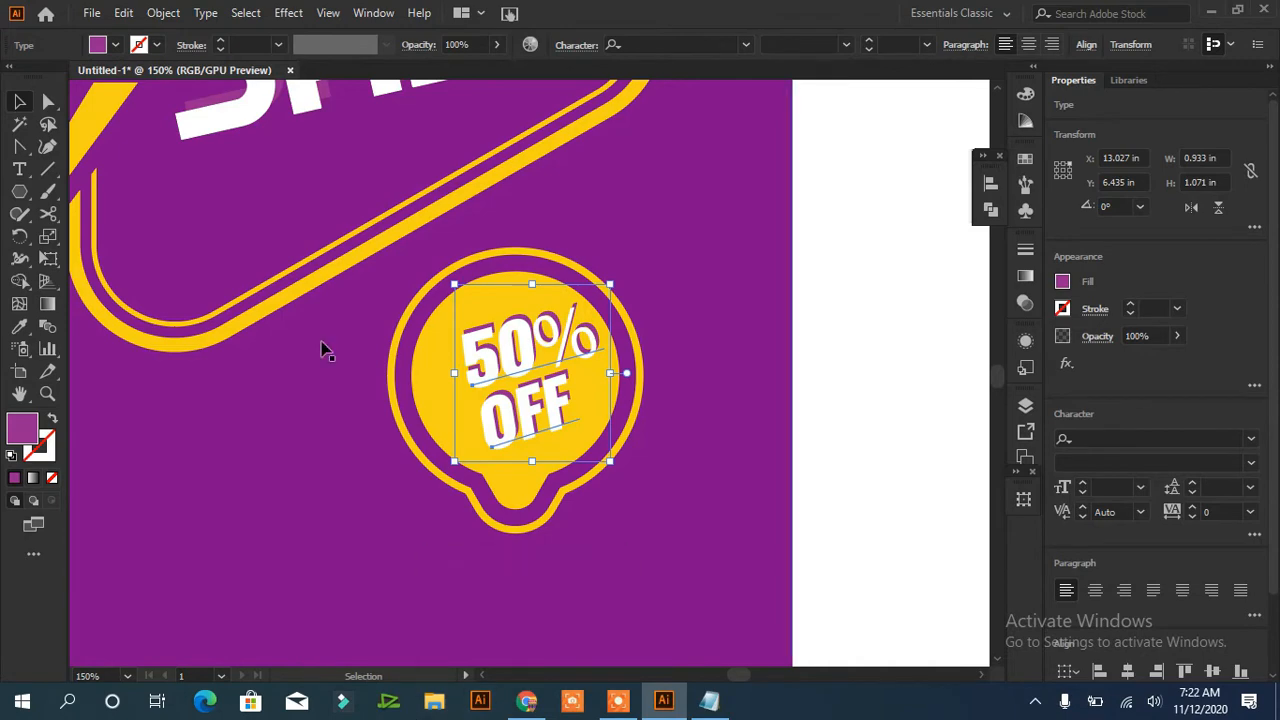
pyautogui.click(842, 250)
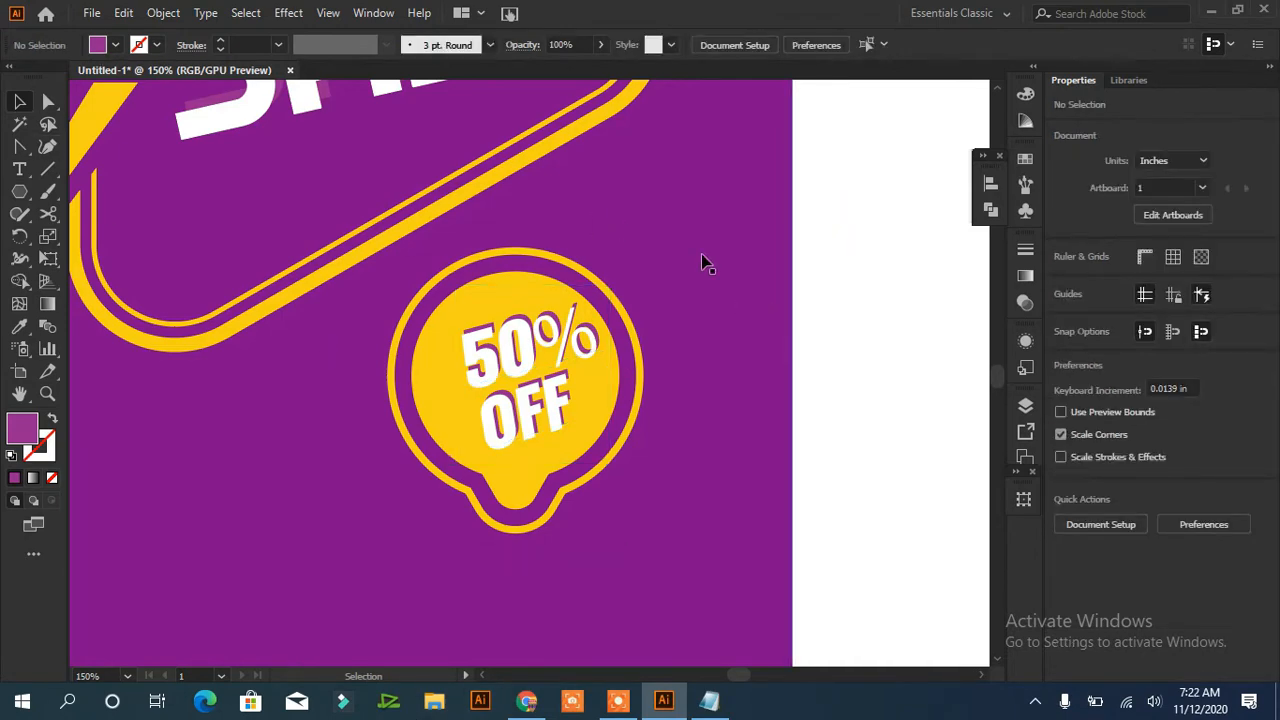
# - Recolour the rear FLASH and SALS shadow copies by editing their swatch to R=165 G=39 B=143
pyautogui.scroll(5, 703, 263)
pyautogui.scroll(-1, 508, 460)
pyautogui.click(493, 385)
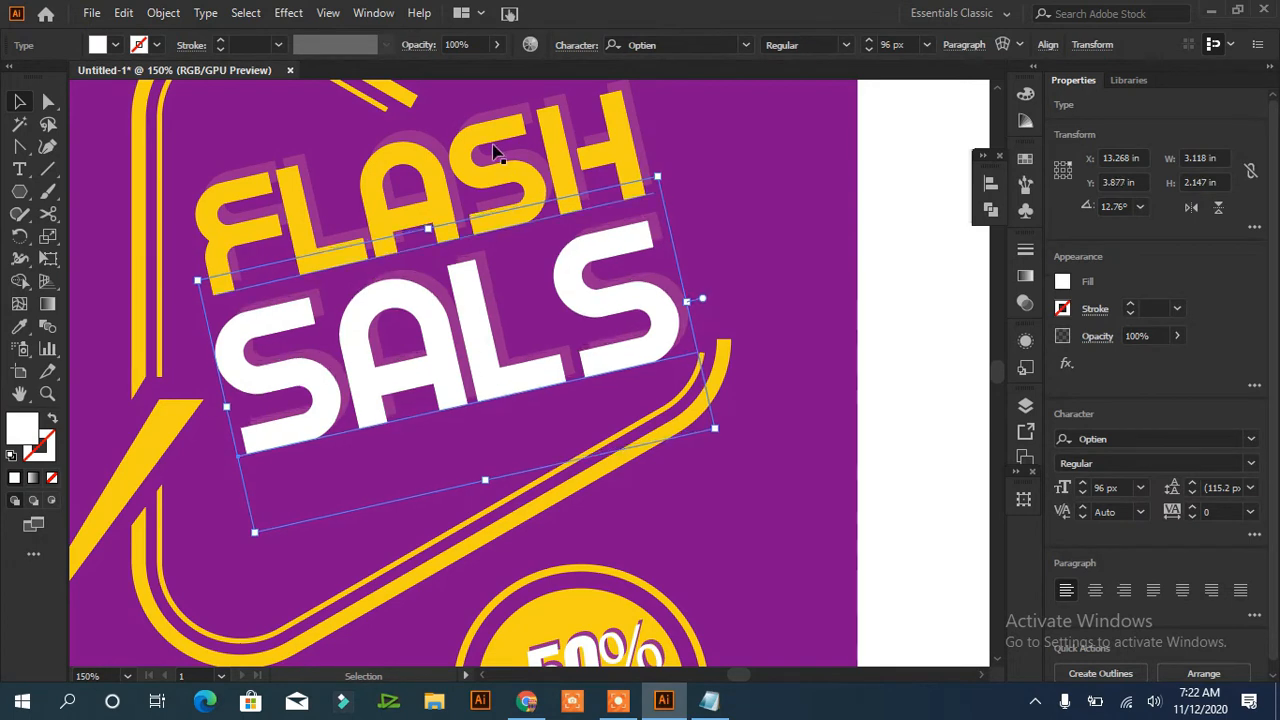
pyautogui.click(488, 190)
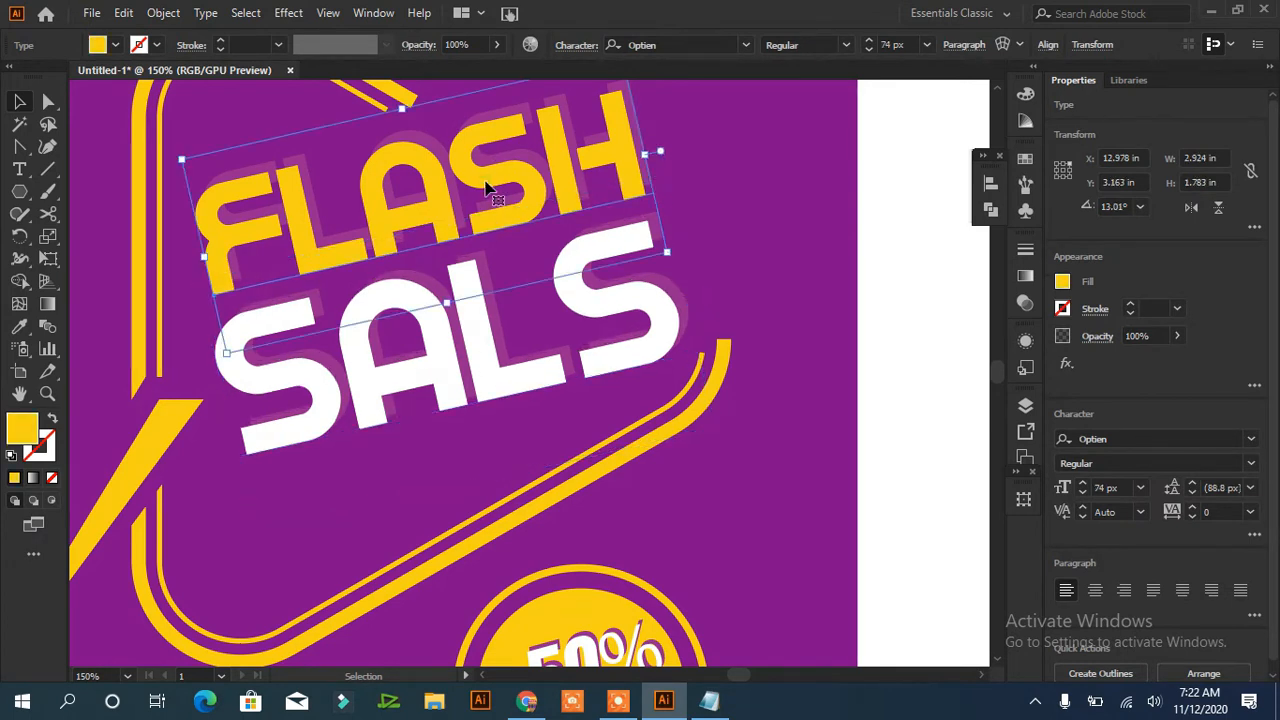
pyautogui.click(752, 192)
pyautogui.click(680, 307)
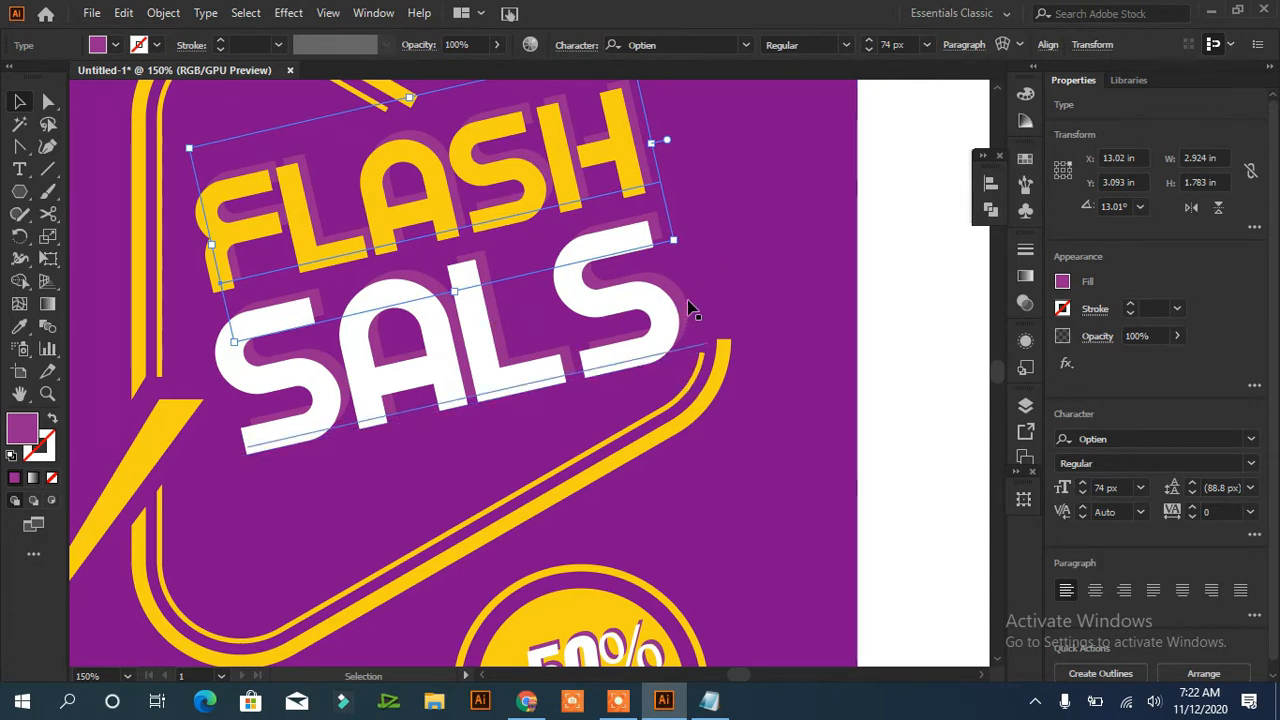
pyautogui.keyDown('shift'); pyautogui.click(690, 284); pyautogui.keyUp('shift')
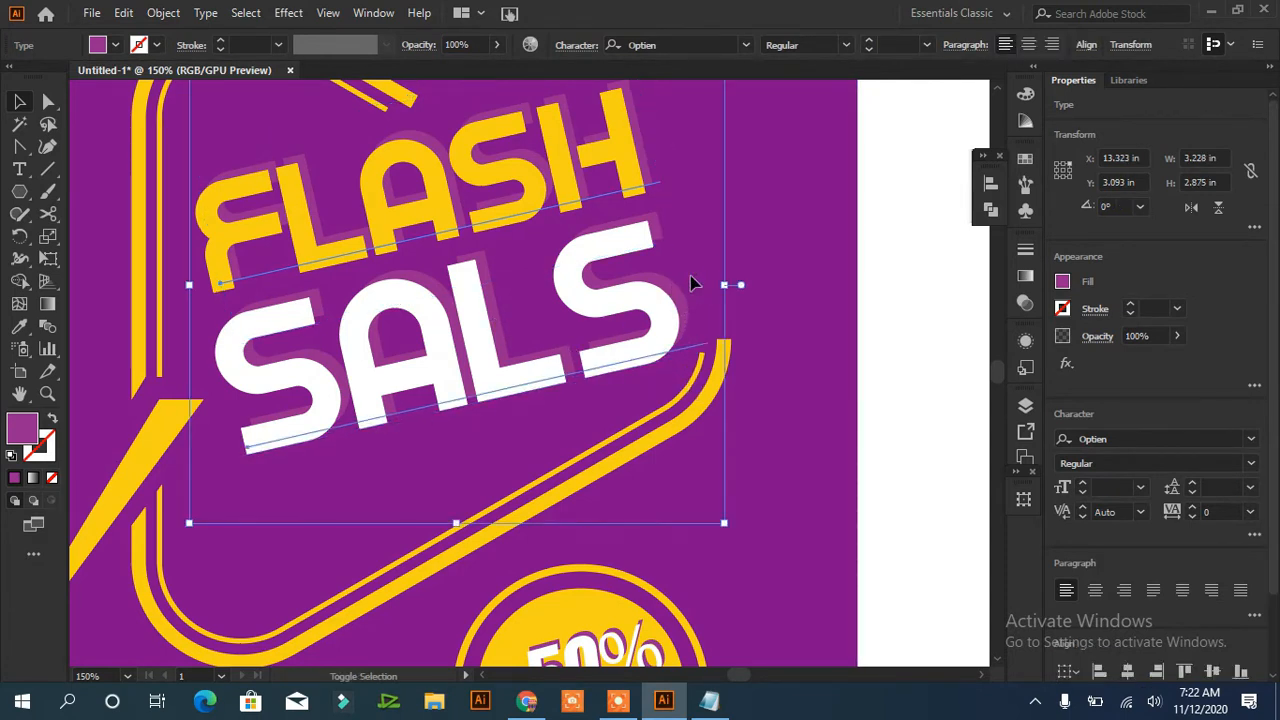
pyautogui.click(115, 45)
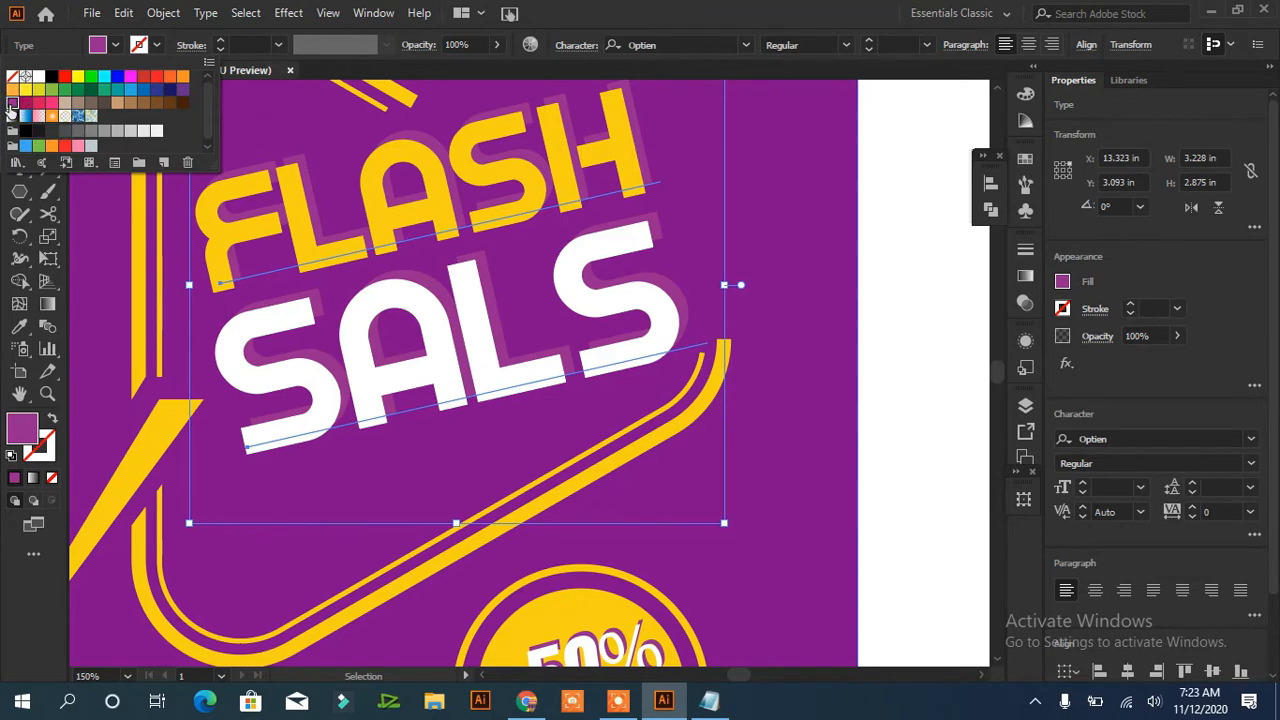
pyautogui.doubleClick(12, 104)
pyautogui.click(212, 460)
pyautogui.moveTo(330, 296); pyautogui.dragTo(333, 302)
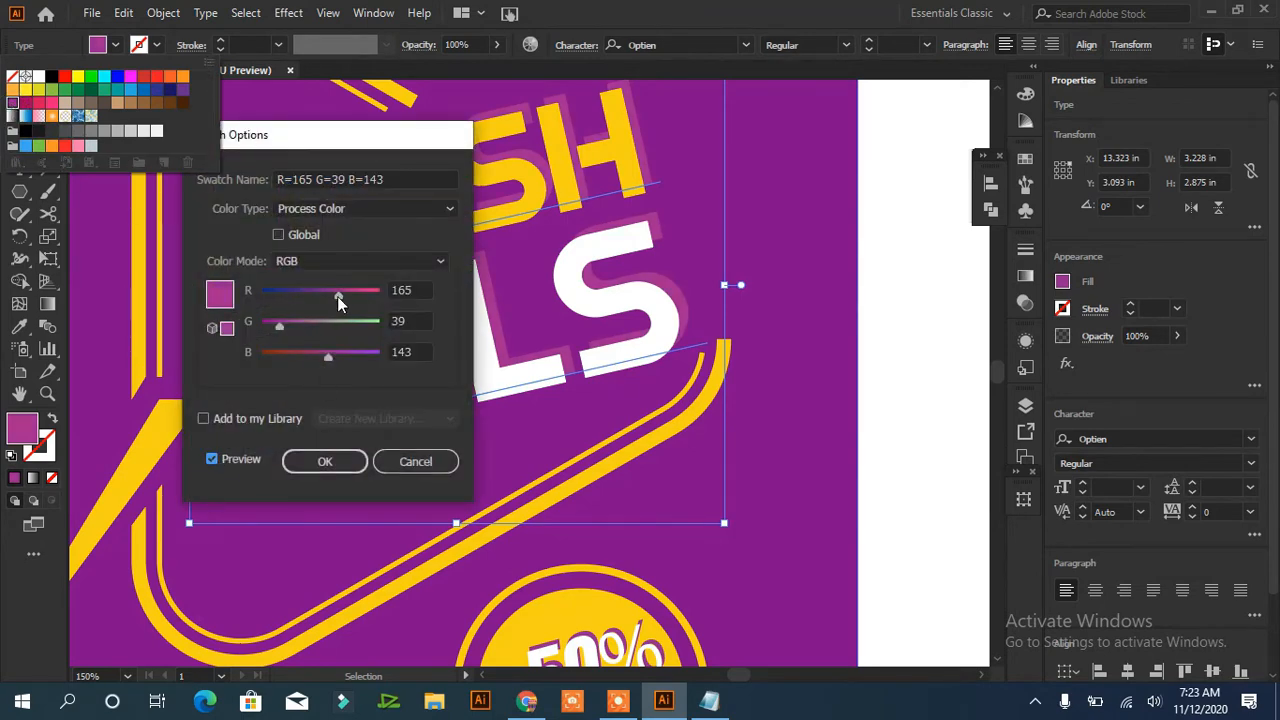
pyautogui.click(325, 461)
pyautogui.press('Escape')
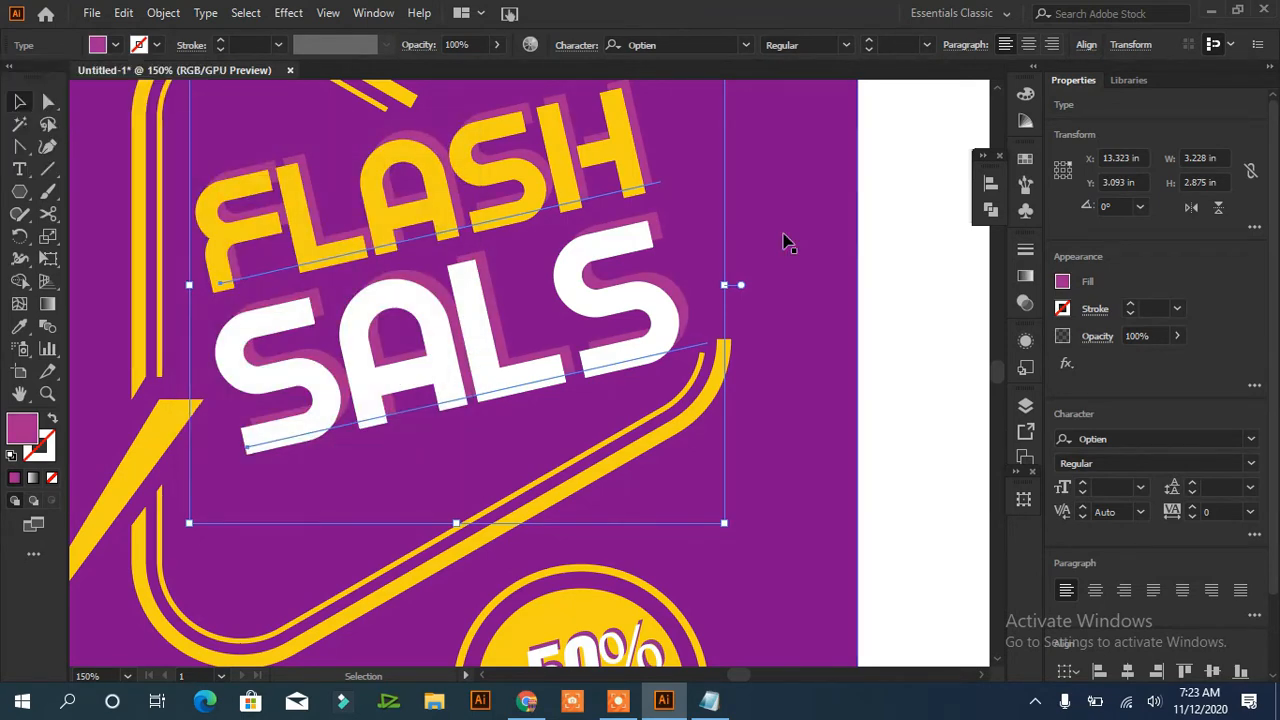
pyautogui.hotkey('ctrl', '0')
pyautogui.click(863, 224)
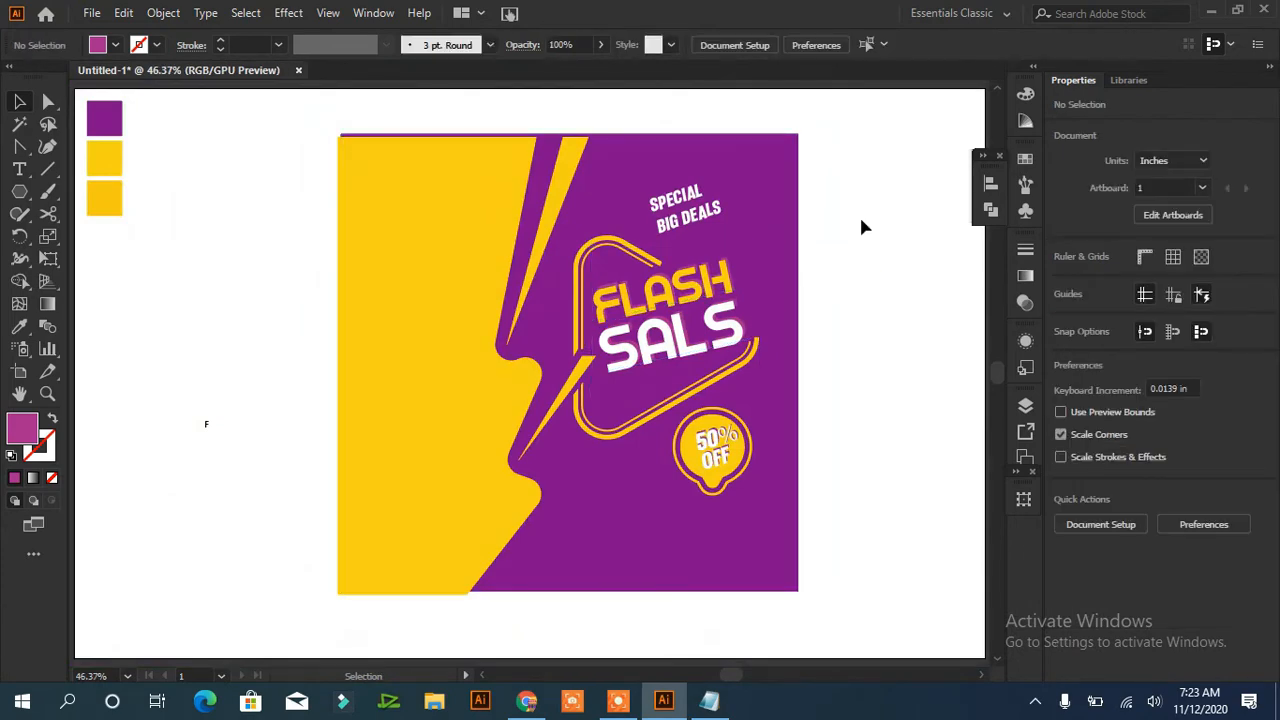
# - Switch to the Notepad notes, copy the "shop new" line and return to the design
pyautogui.click(709, 700)
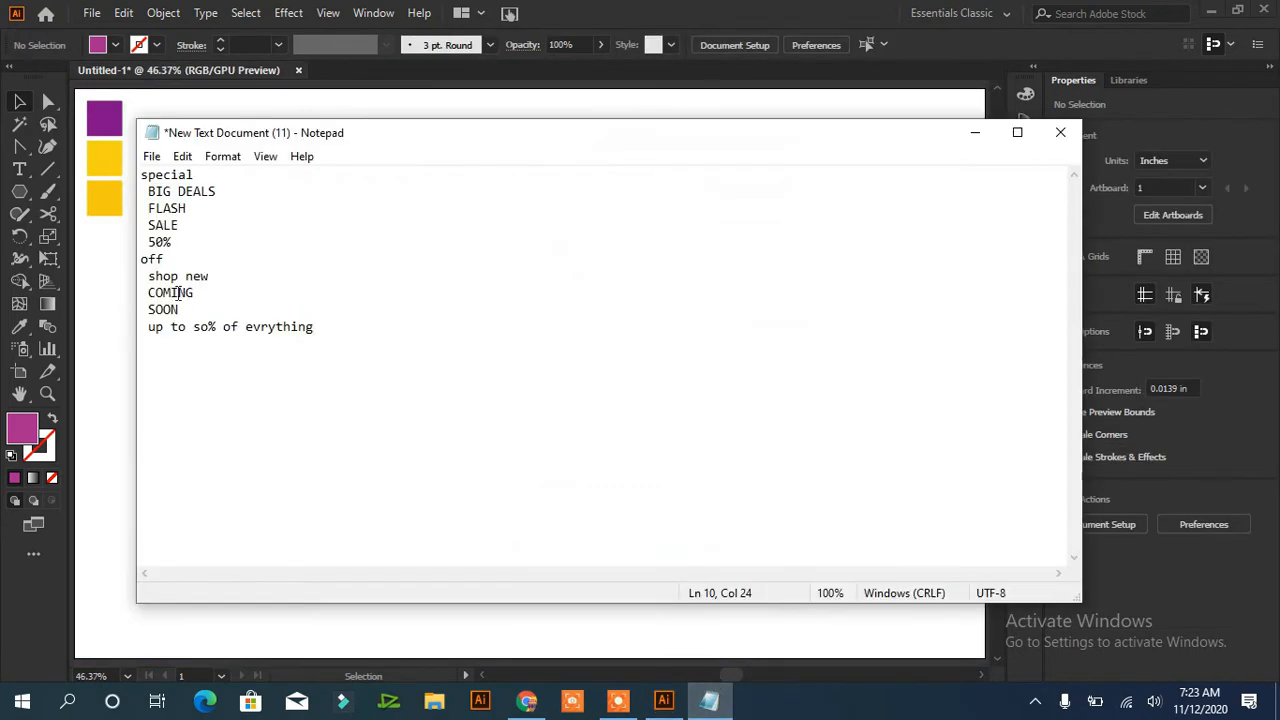
pyautogui.moveTo(149, 276); pyautogui.dragTo(229, 277)
pyautogui.rightClick(229, 280)
pyautogui.click(73, 343)
pyautogui.click(975, 132)
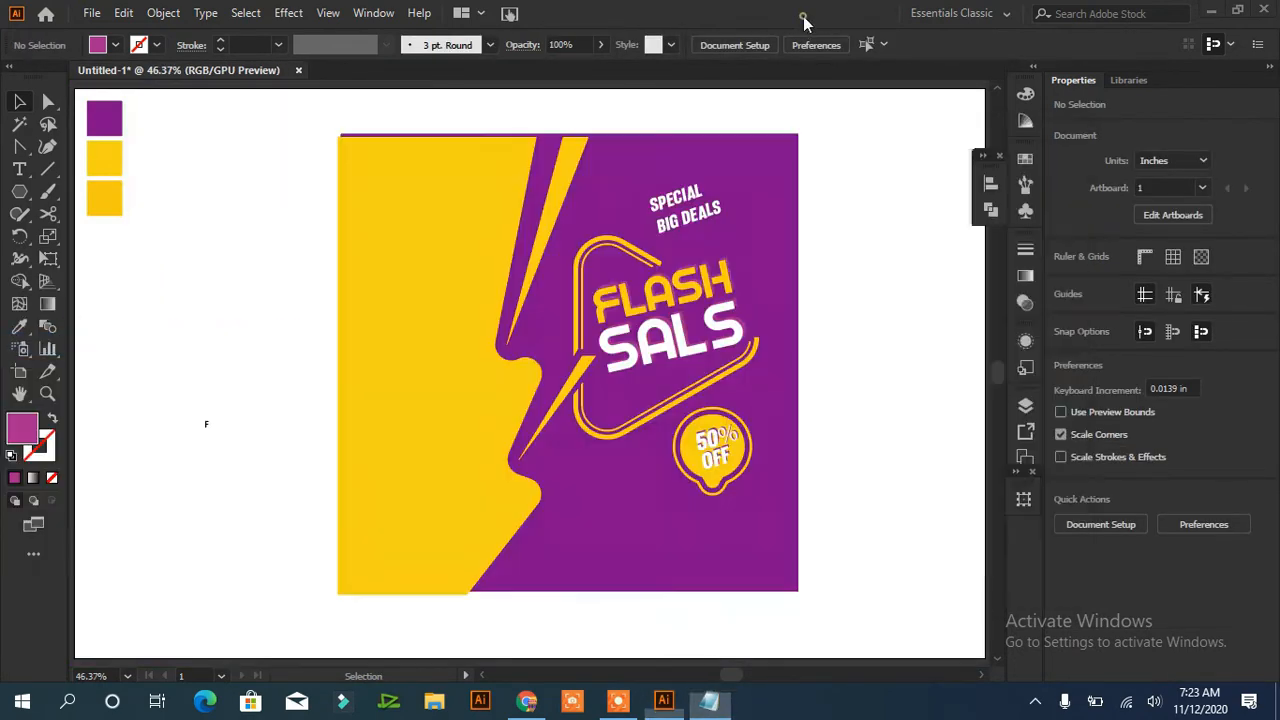
# - Draw a yellow bar about 2.33 in wide and 0.49 in high below the badge, with fully rounded ends
pyautogui.moveTo(19, 191); pyautogui.dragTo(60, 216)
pyautogui.moveTo(609, 537); pyautogui.dragTo(730, 562)
pyautogui.press('i')
pyautogui.click(107, 165)
pyautogui.click(20, 103)
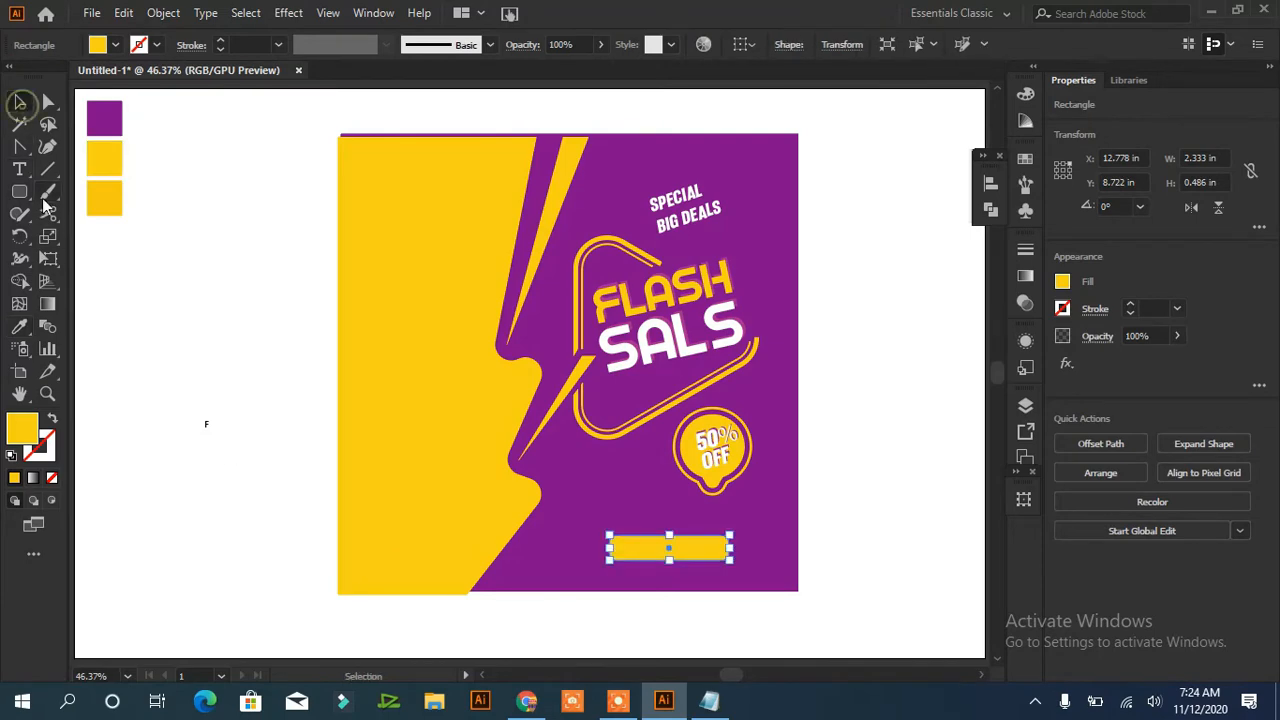
pyautogui.click(173, 397)
pyautogui.click(684, 543)
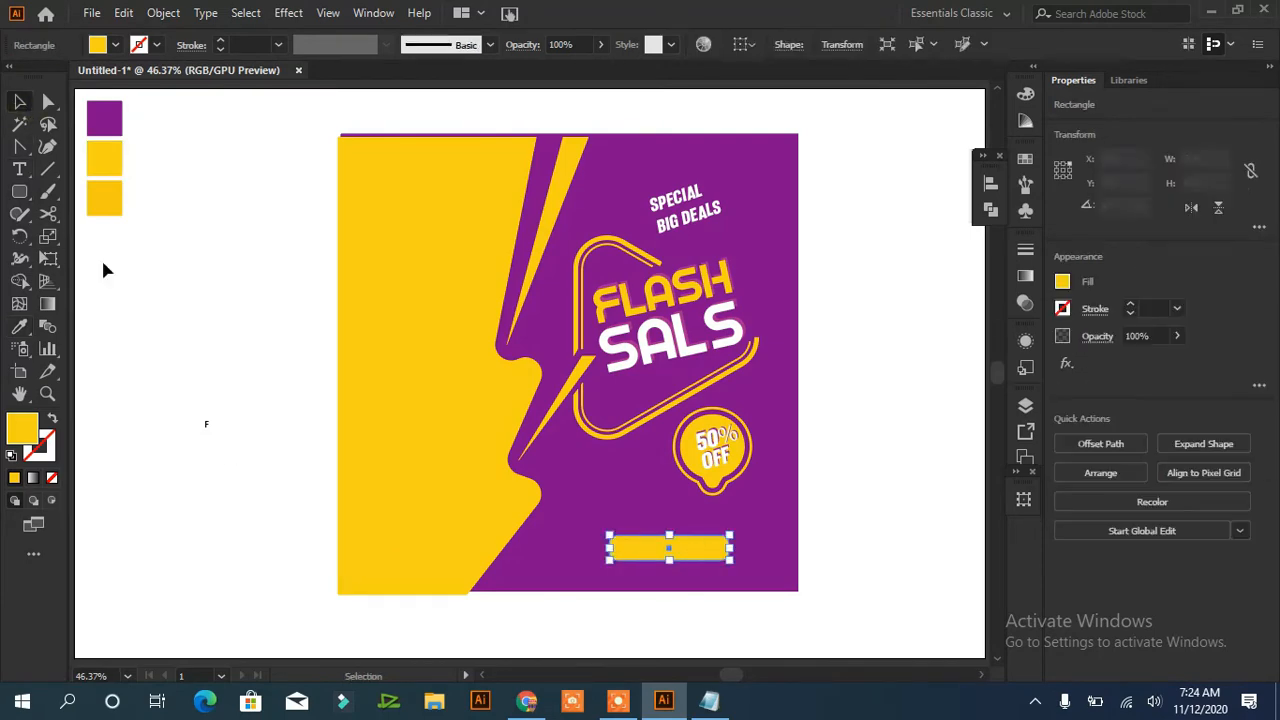
pyautogui.click(408, 526)
# - Remove the stray text beside the artboard, paste "shop new", and place it on the yellow bar at 26 px
pyautogui.rightClick(201, 429)
pyautogui.click(202, 508)
pyautogui.click(209, 424)
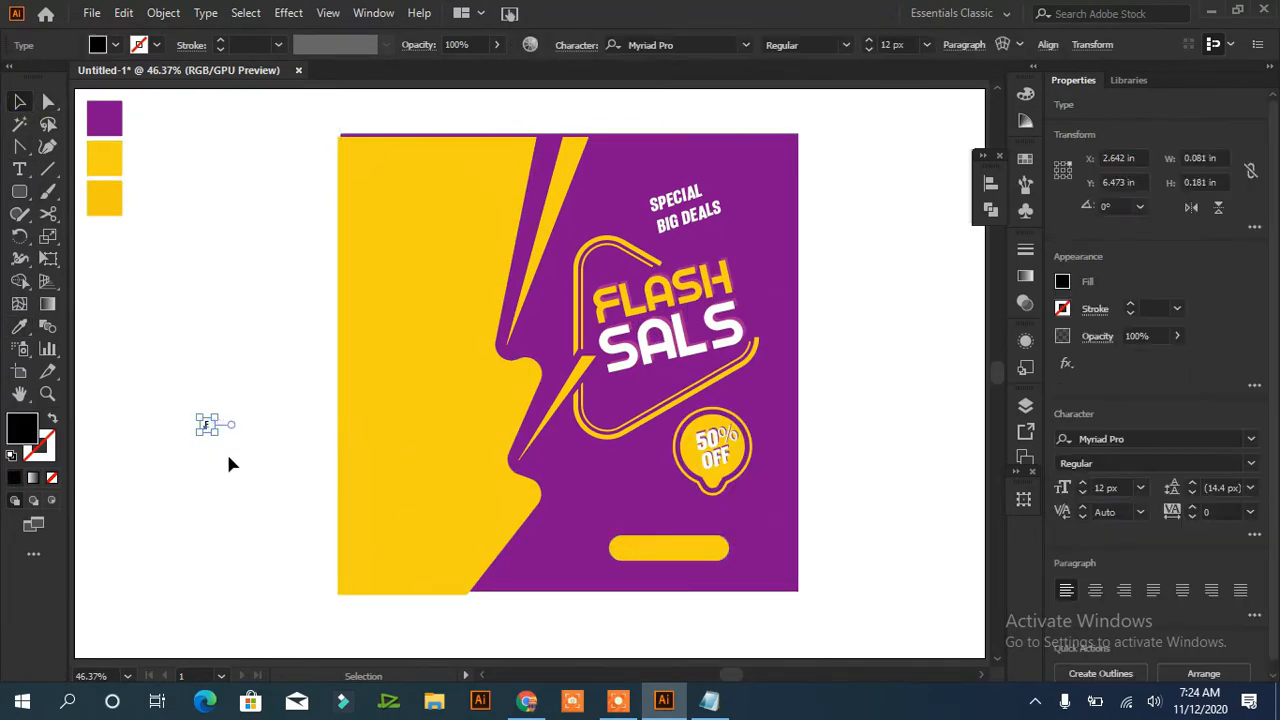
pyautogui.hotkey('ctrl', 'x')
pyautogui.hotkey('ctrl', 'v')
pyautogui.moveTo(527, 373); pyautogui.dragTo(646, 549)
pyautogui.click(1082, 485)
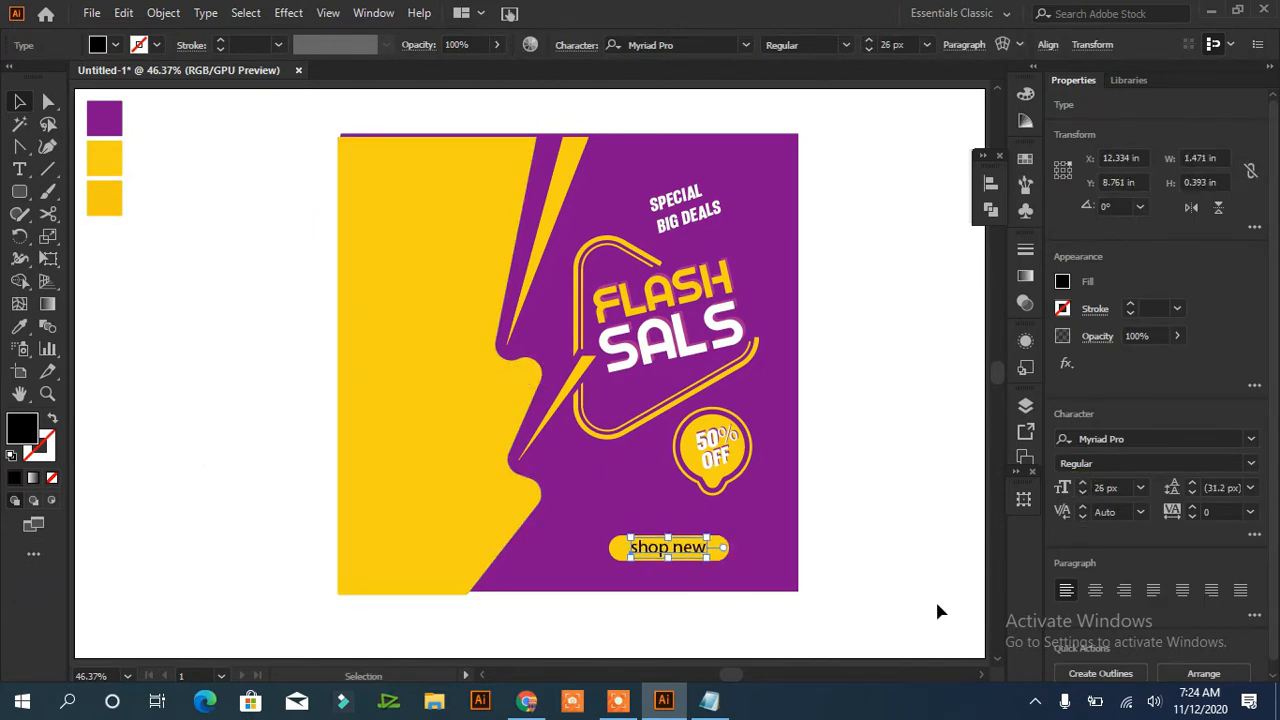
# - Set the "shop new" text in the Malik Bold font and fill it with white
pyautogui.click(740, 45)
pyautogui.click(746, 45)
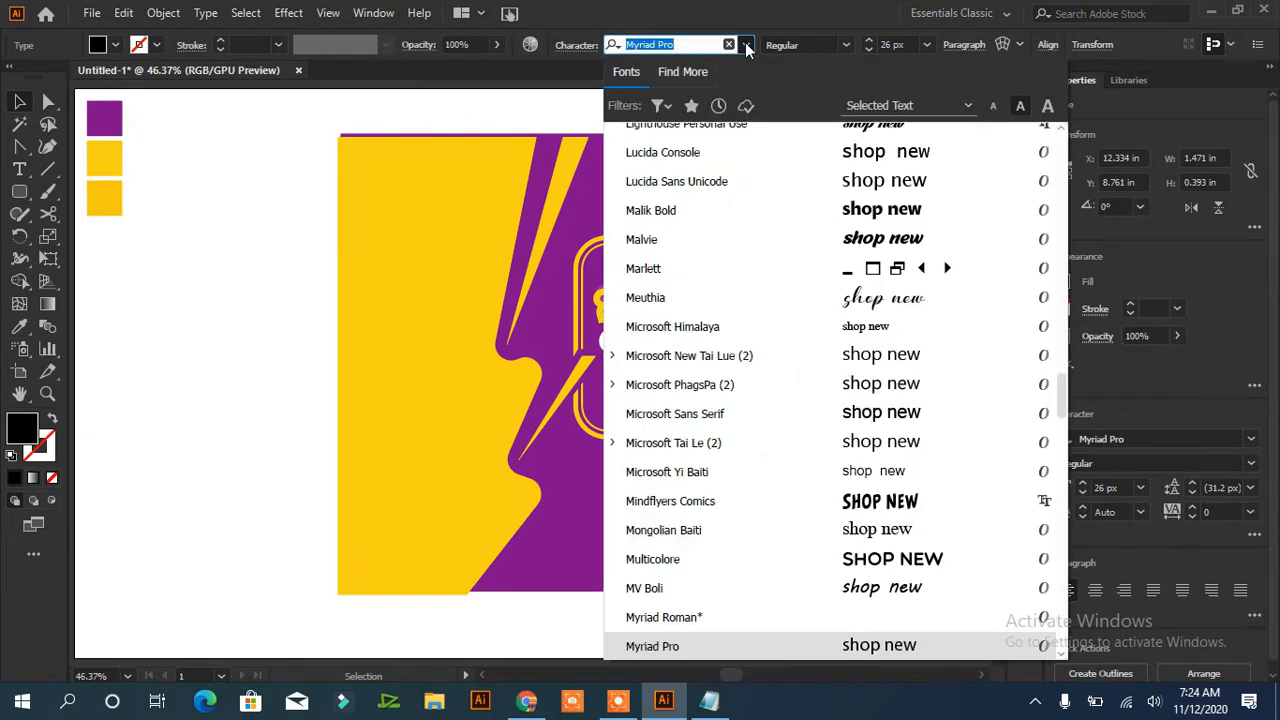
pyautogui.click(850, 207)
pyautogui.click(115, 45)
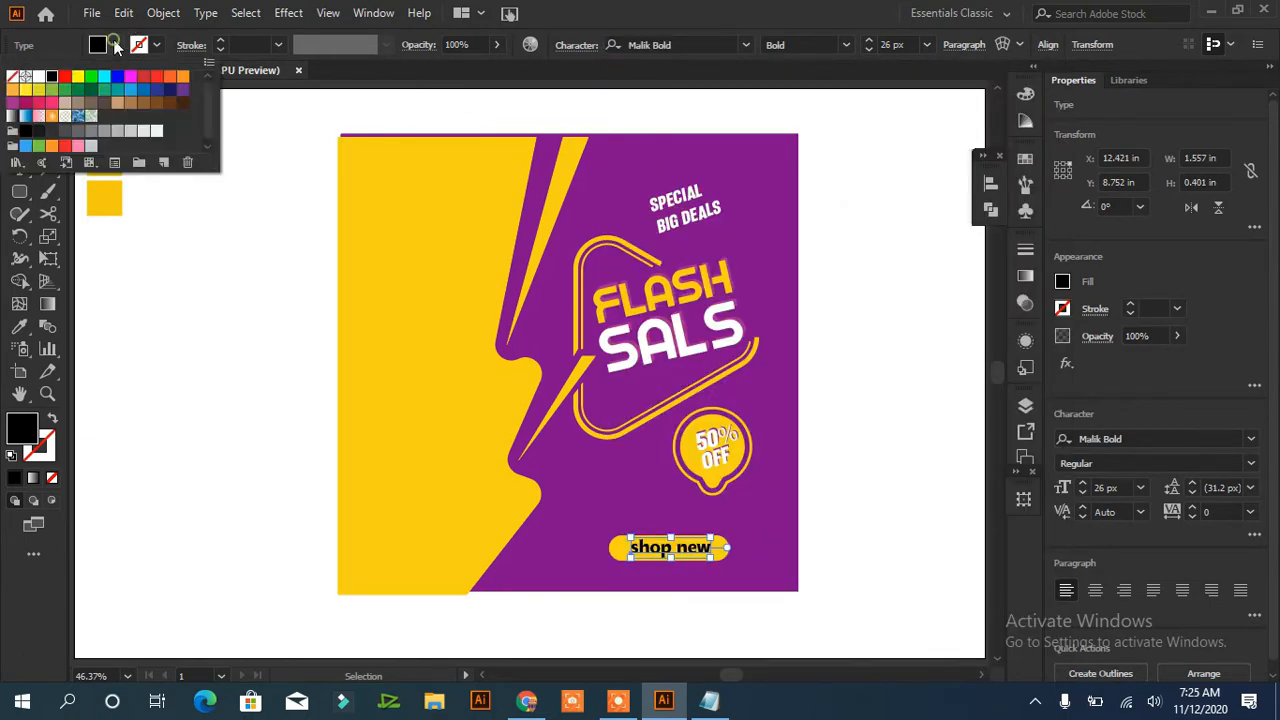
pyautogui.click(38, 76)
# - Recolour the "shop new" text with the Eyedropper, sampling the purple of the background
pyautogui.click(19, 327)
pyautogui.click(645, 163)
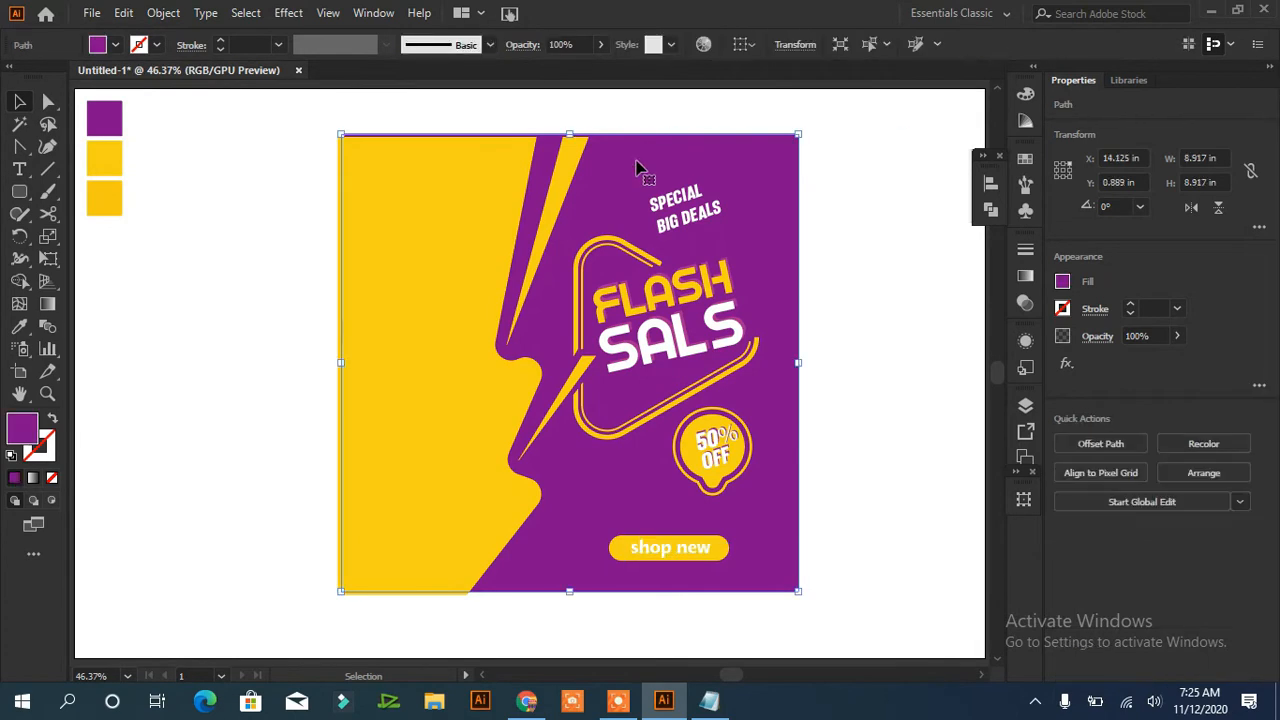
pyautogui.click(670, 548)
pyautogui.click(19, 327)
pyautogui.click(654, 155)
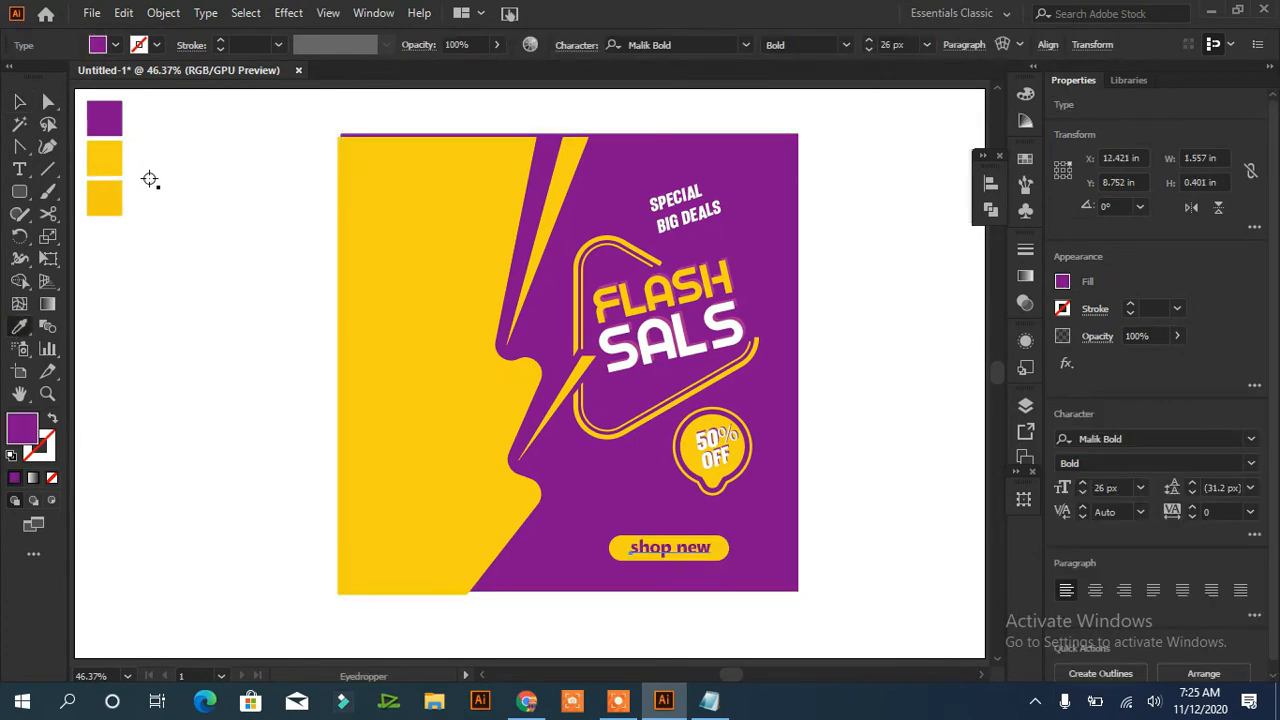
pyautogui.click(171, 290)
pyautogui.hotkey('ctrl', 'z')
pyautogui.click(18, 103)
pyautogui.click(204, 290)
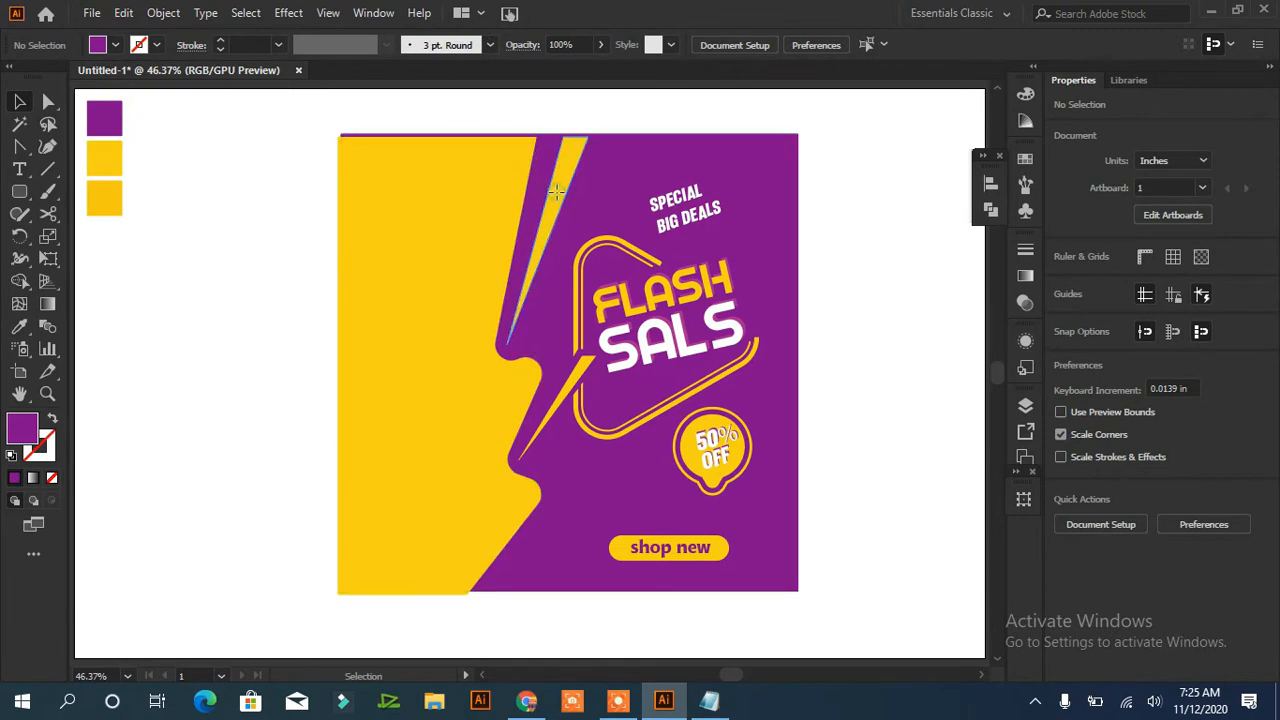
# - Nudge the yellow face silhouette up and to the right until it aligns with the purple background's edges
pyautogui.moveTo(540, 197); pyautogui.dragTo(470, 195)
pyautogui.click(437, 290)
pyautogui.press('Up')
pyautogui.press('Up')
pyautogui.press('Up')
pyautogui.press('Up')
pyautogui.press('Up')
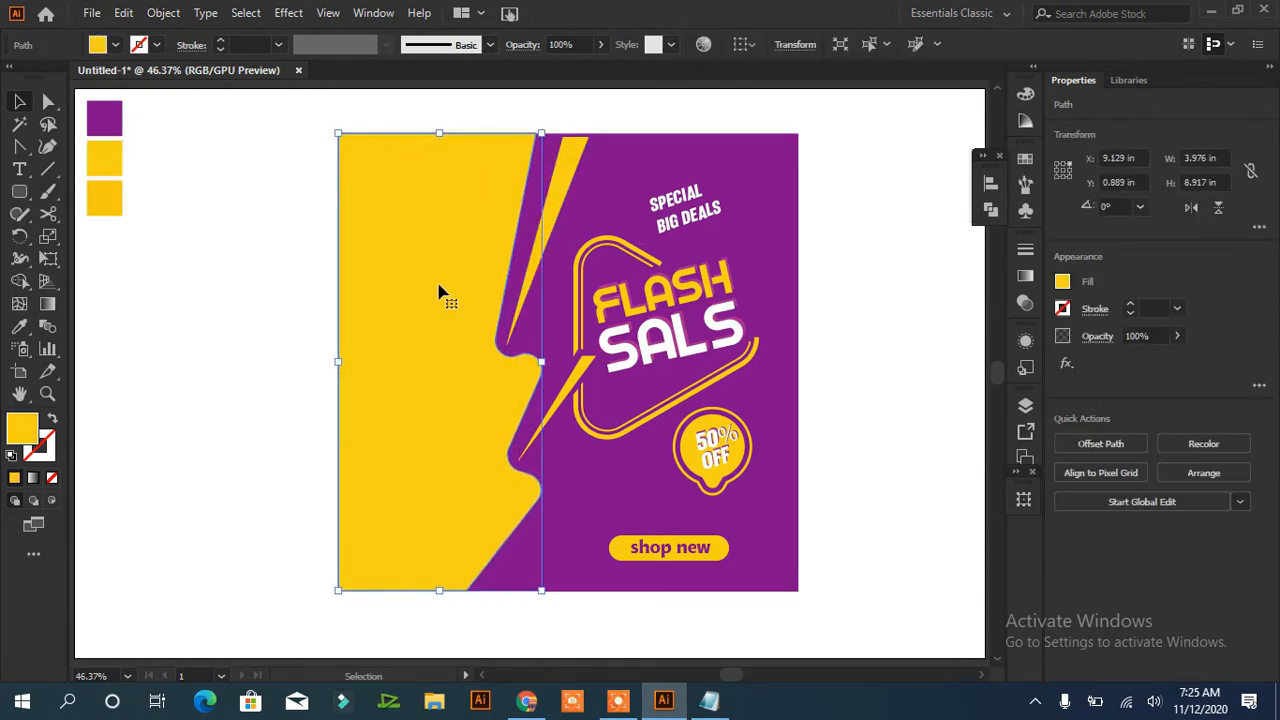
pyautogui.click(234, 286)
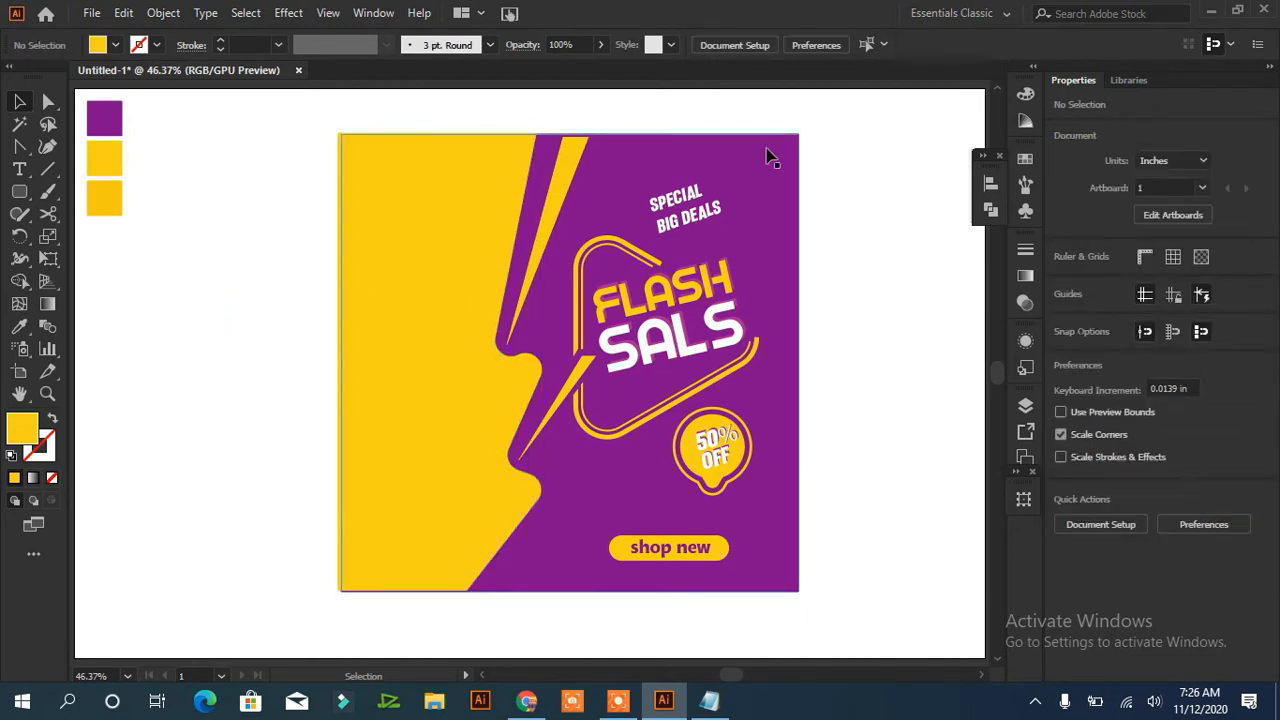
pyautogui.click(437, 275)
pyautogui.press('Right')
pyautogui.press('Right')
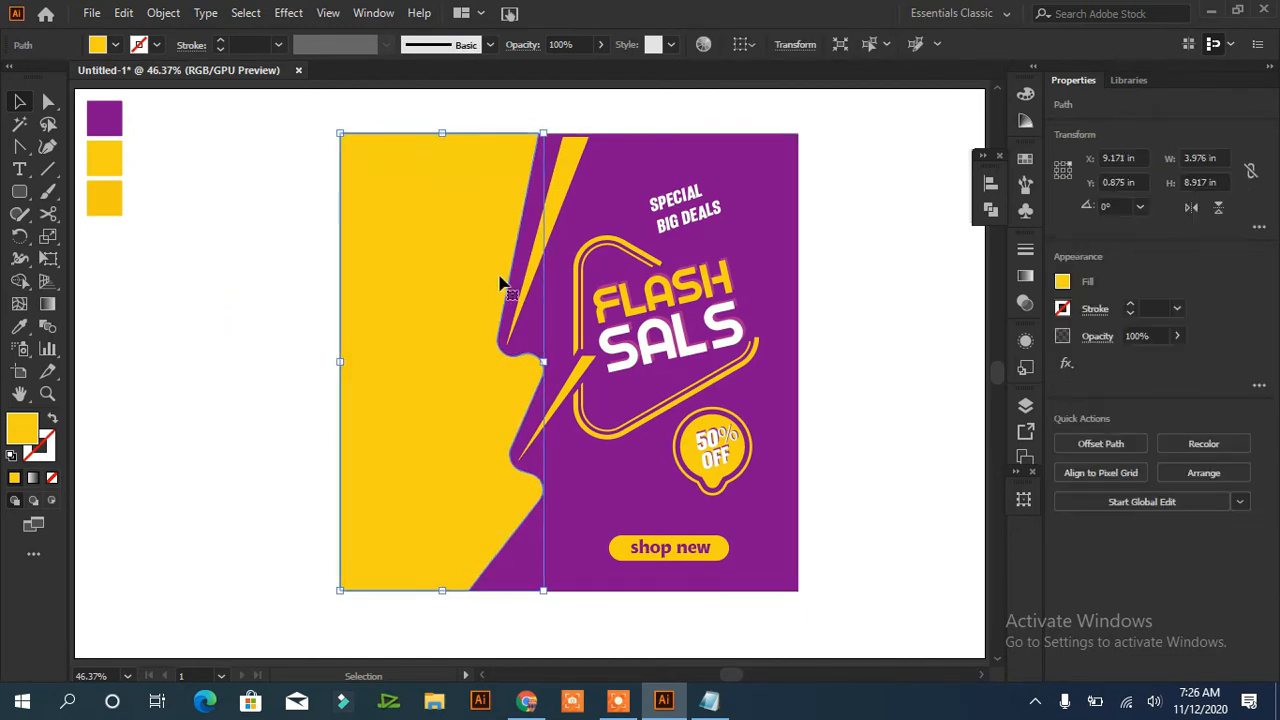
pyautogui.click(530, 112)
# - Duplicate both lightning spikes onto the yellow silhouette and fill the copies with the darker yellow swatch
pyautogui.moveTo(568, 182); pyautogui.dragTo(466, 207)
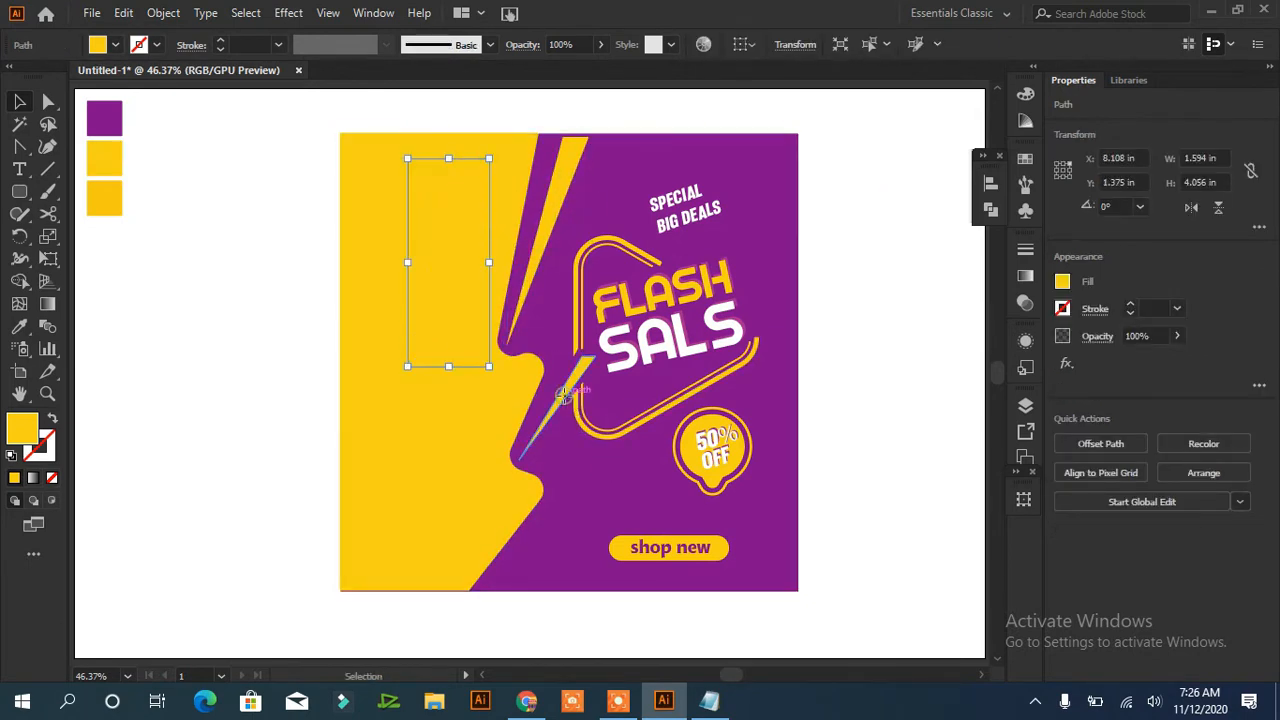
pyautogui.moveTo(562, 398); pyautogui.dragTo(455, 468)
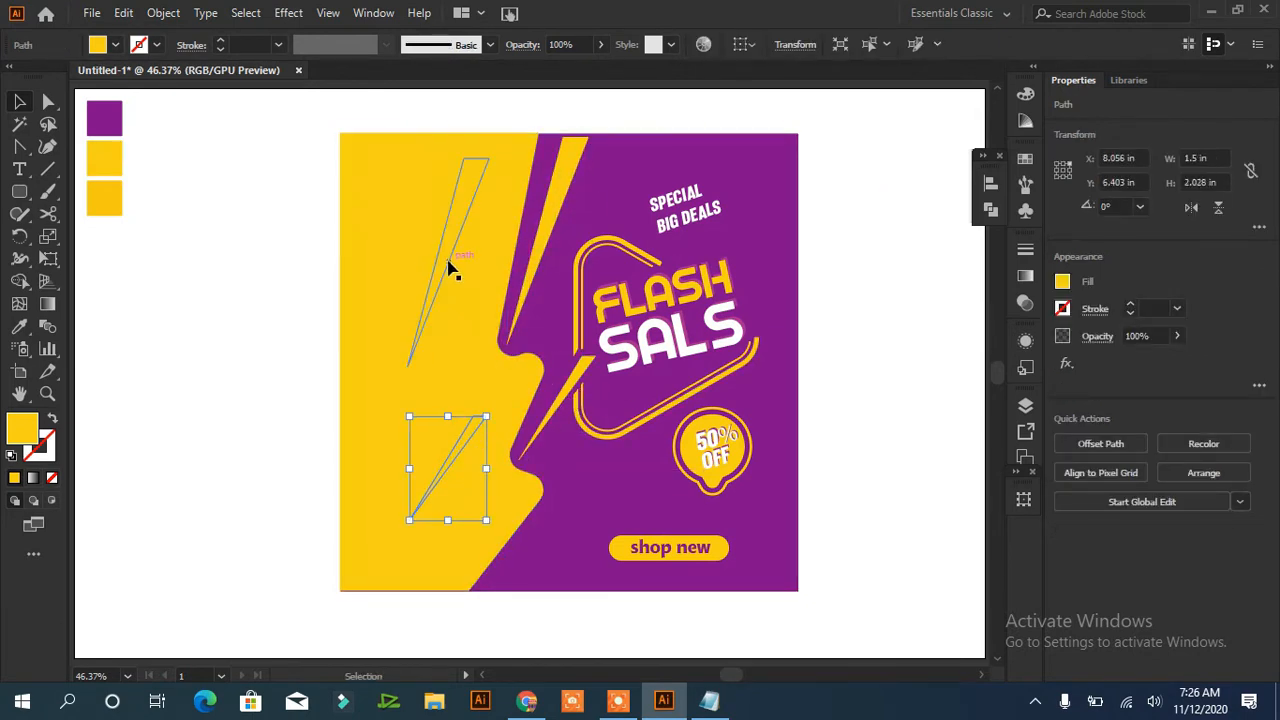
pyautogui.keyDown('shift'); pyautogui.click(449, 266); pyautogui.keyUp('shift')
pyautogui.click(19, 326)
pyautogui.click(113, 206)
pyautogui.click(19, 103)
pyautogui.click(190, 320)
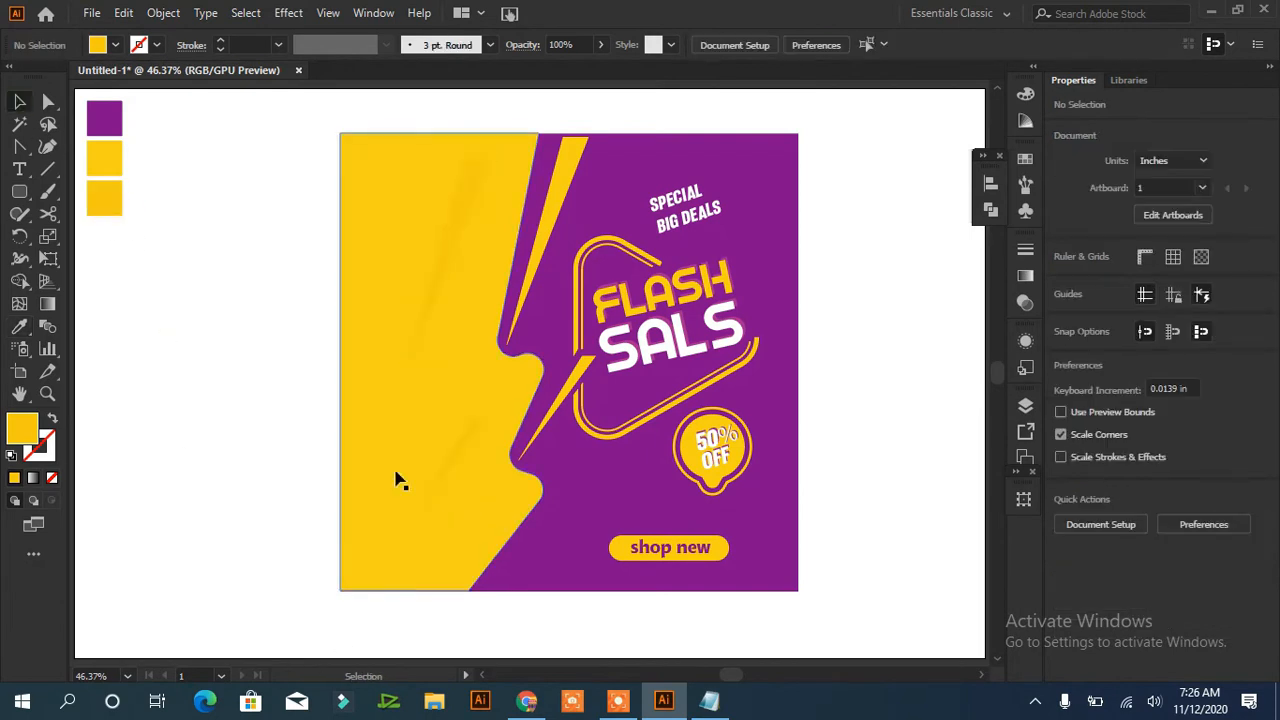
# - Duplicate the pair of darker spikes slightly down and to the right on the yellow silhouette
pyautogui.click(449, 252)
pyautogui.keyDown('shift'); pyautogui.click(466, 449); pyautogui.keyUp('shift')
pyautogui.moveTo(466, 449); pyautogui.dragTo(479, 515)
pyautogui.click(899, 425)
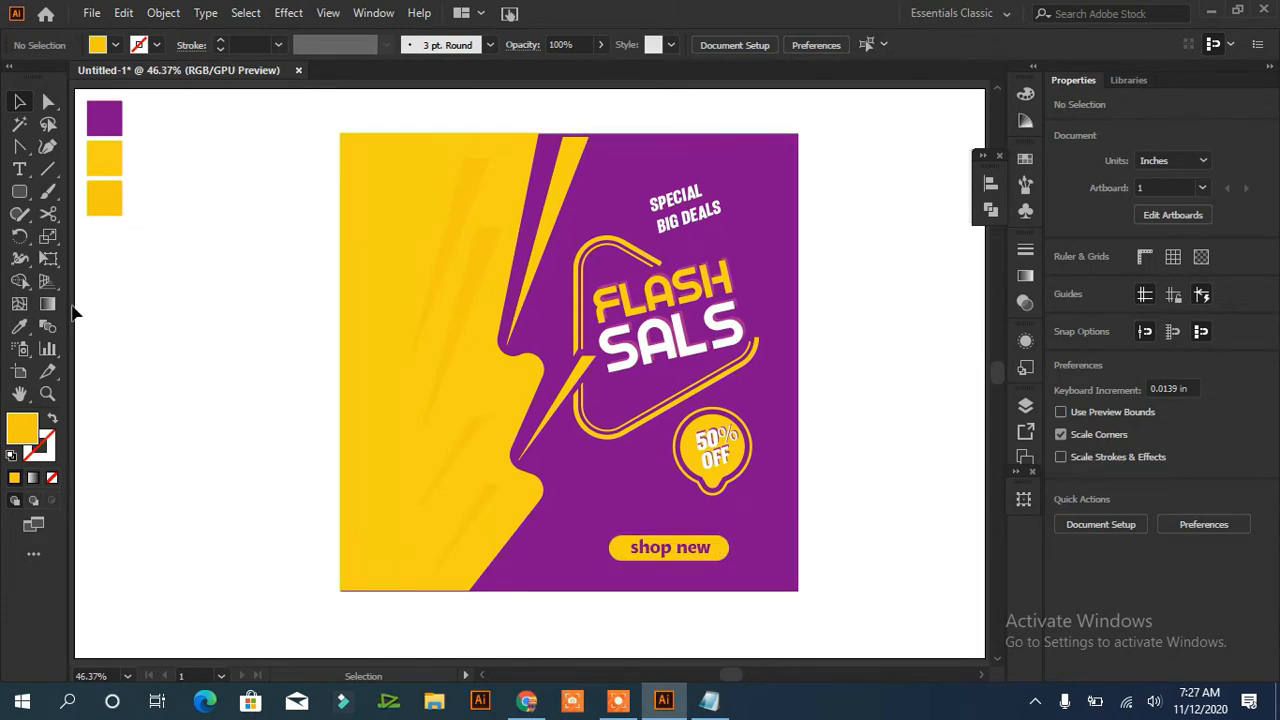
# - Switch to the Notepad notes, copy the COMING and SOON lines and return to the design
pyautogui.click(20, 193)
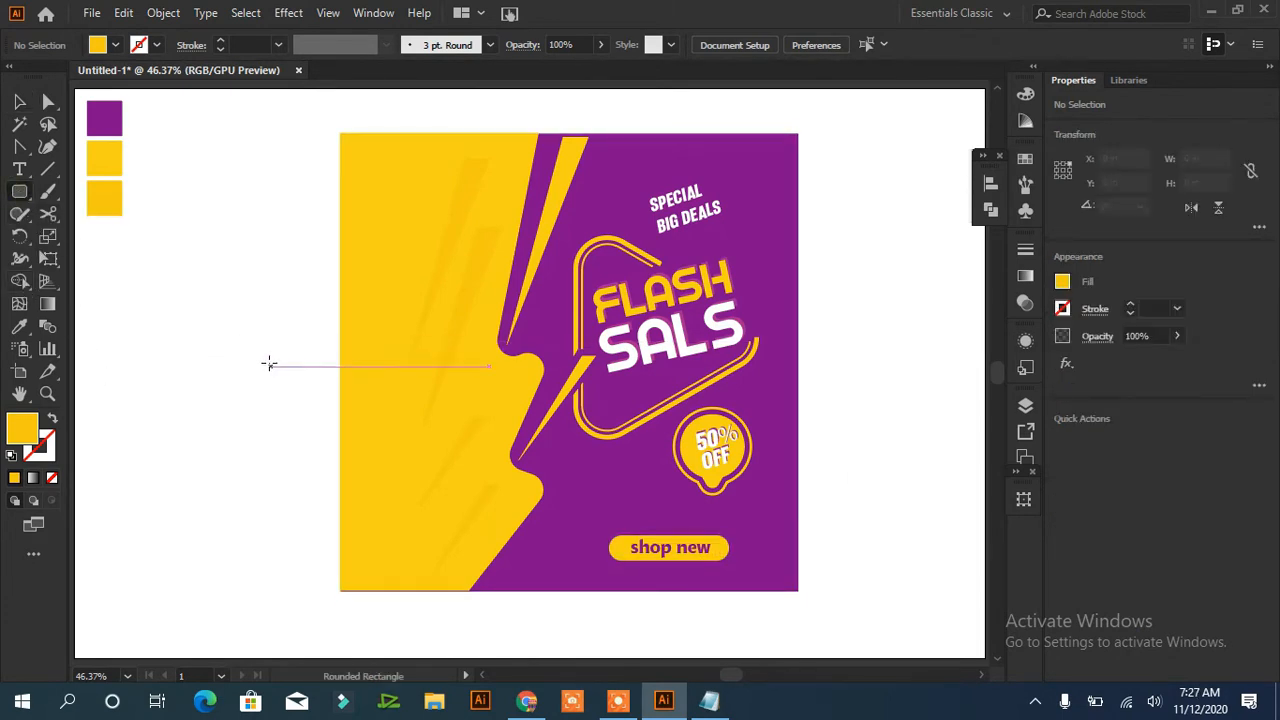
pyautogui.click(711, 701)
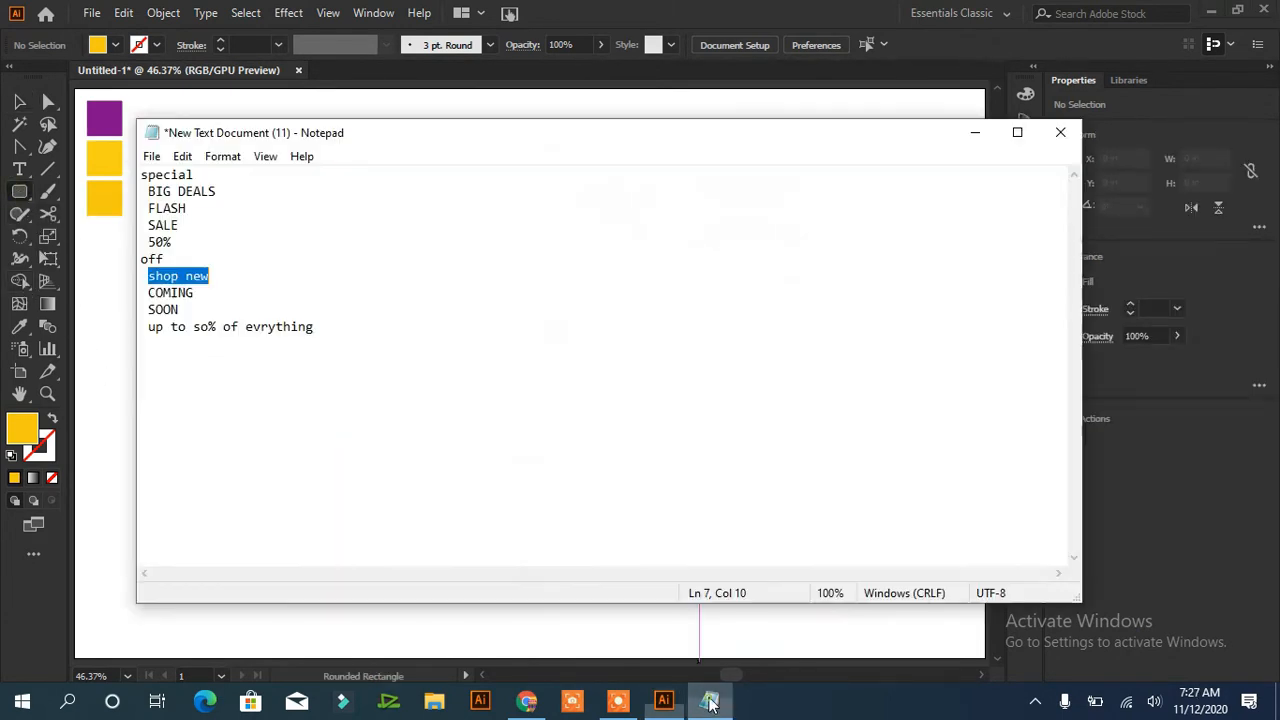
pyautogui.moveTo(148, 293); pyautogui.dragTo(180, 310)
pyautogui.rightClick(165, 300)
pyautogui.click(100, 360)
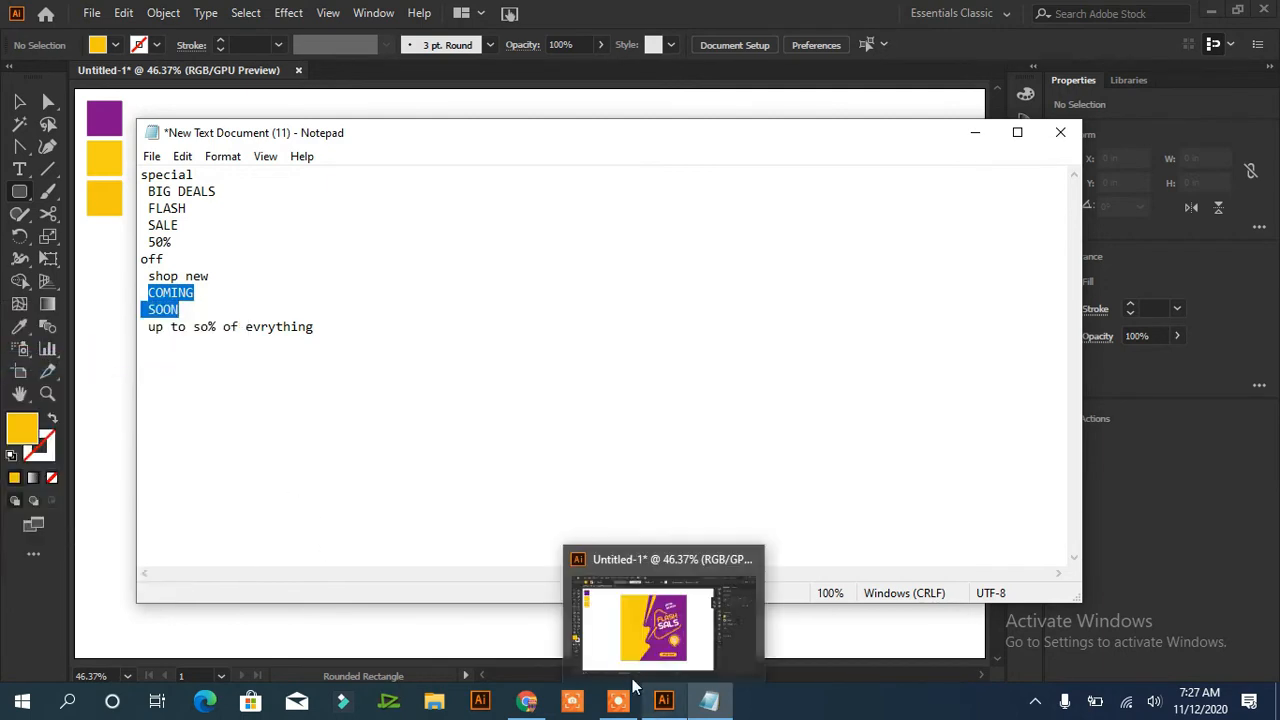
pyautogui.click(650, 620)
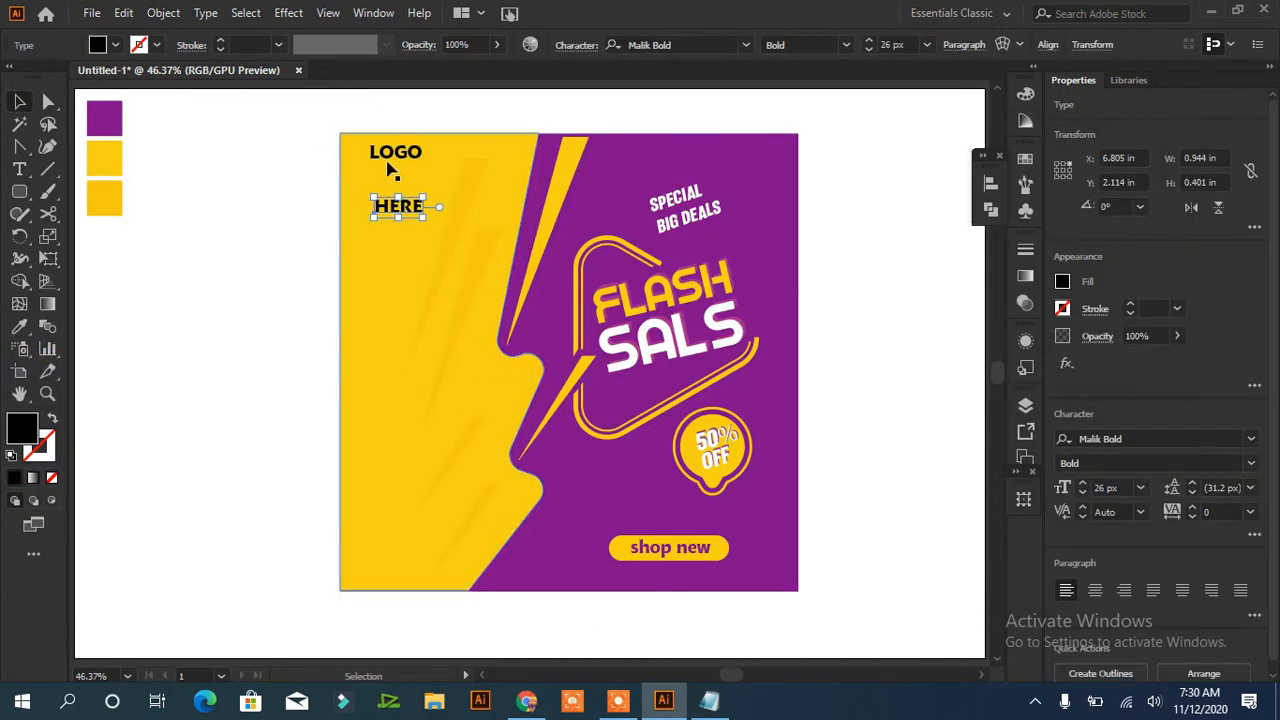
# - Close the gap between the LOGO and HERE lines and set HERE in the Blackthorns Demo font
pyautogui.moveTo(385, 158); pyautogui.dragTo(401, 195)
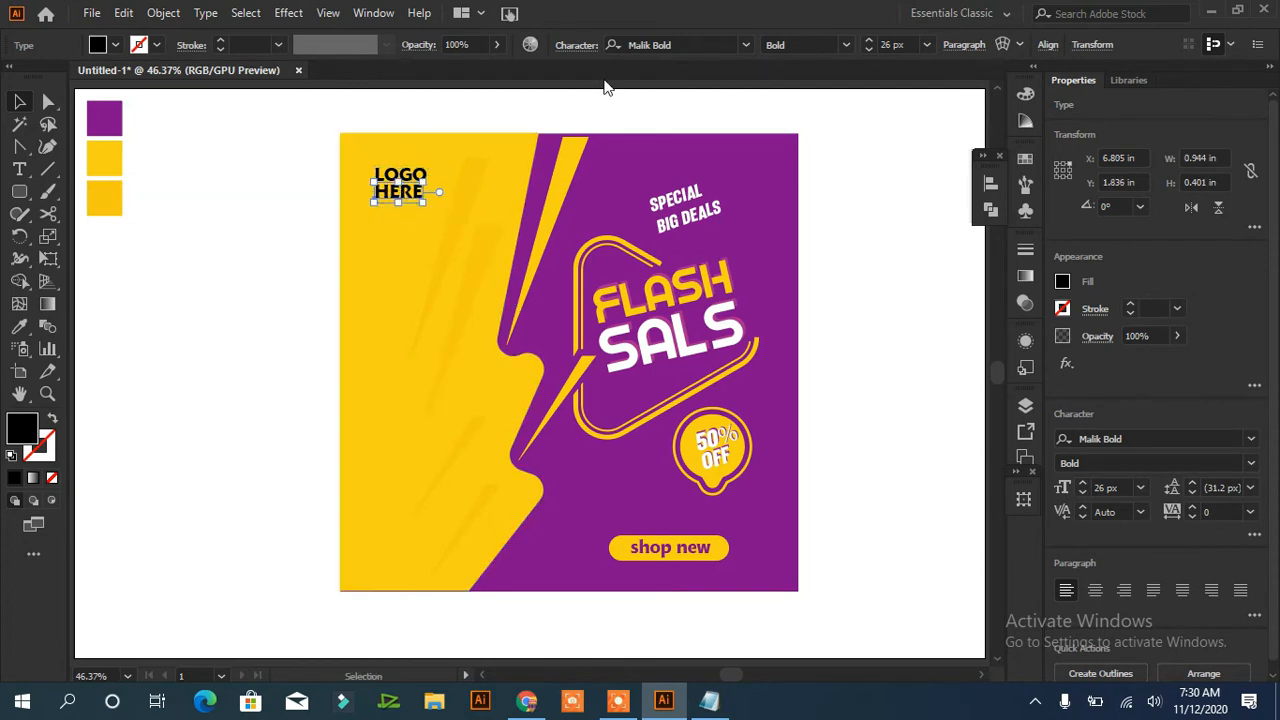
pyautogui.click(1250, 446)
pyautogui.scroll(-5, 1273, 546)
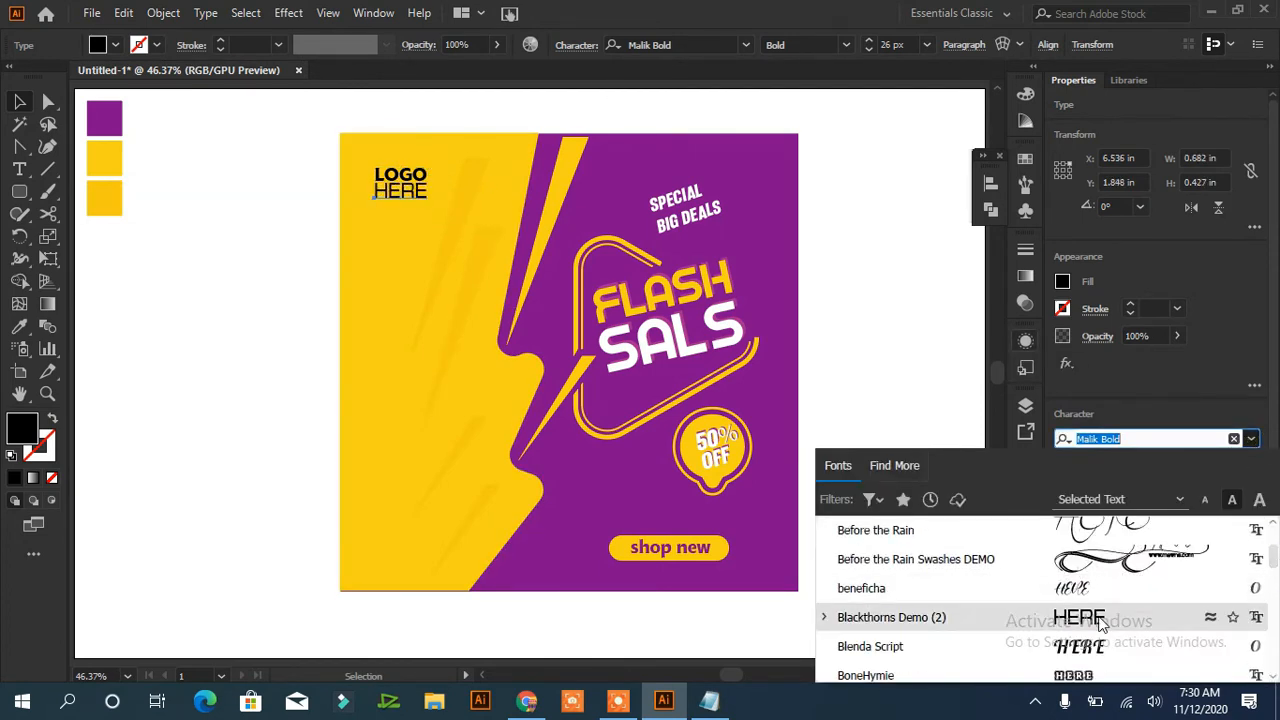
pyautogui.click(1070, 614)
# - Widen the tracking of HERE to 384 and nudge the line up beneath LOGO
pyautogui.click(1250, 513)
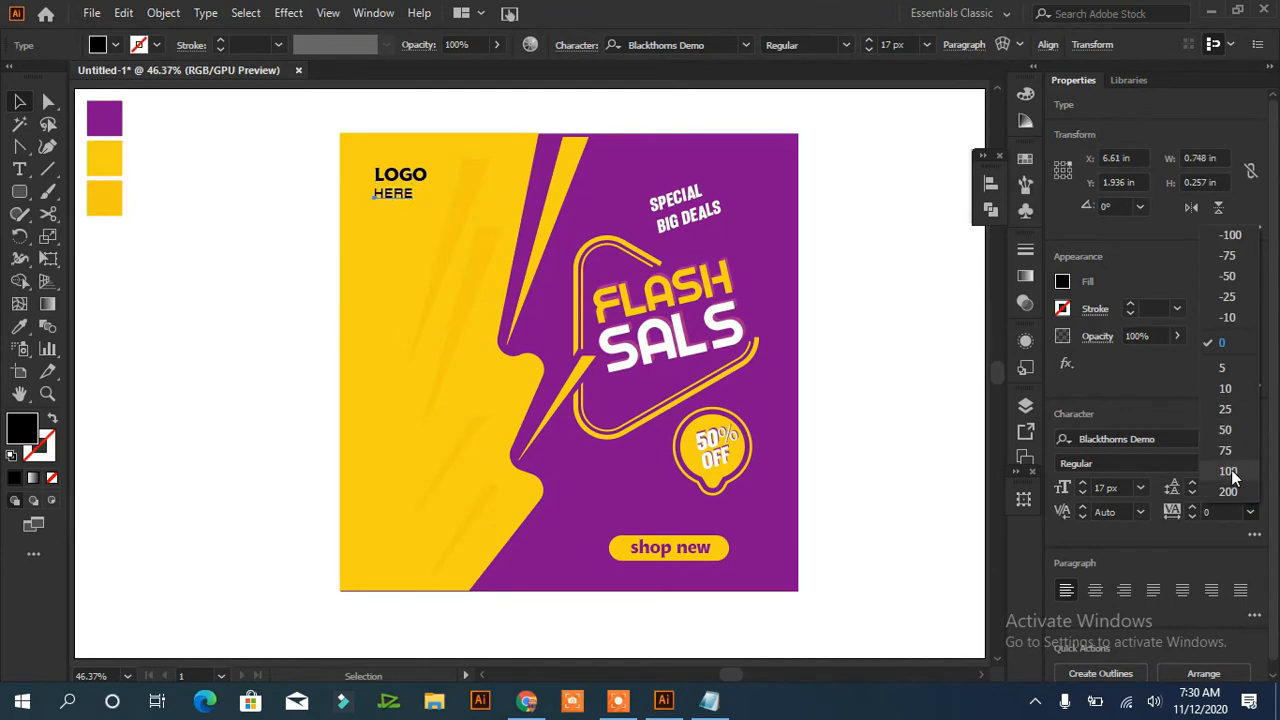
pyautogui.click(1231, 490)
pyautogui.press('Up')
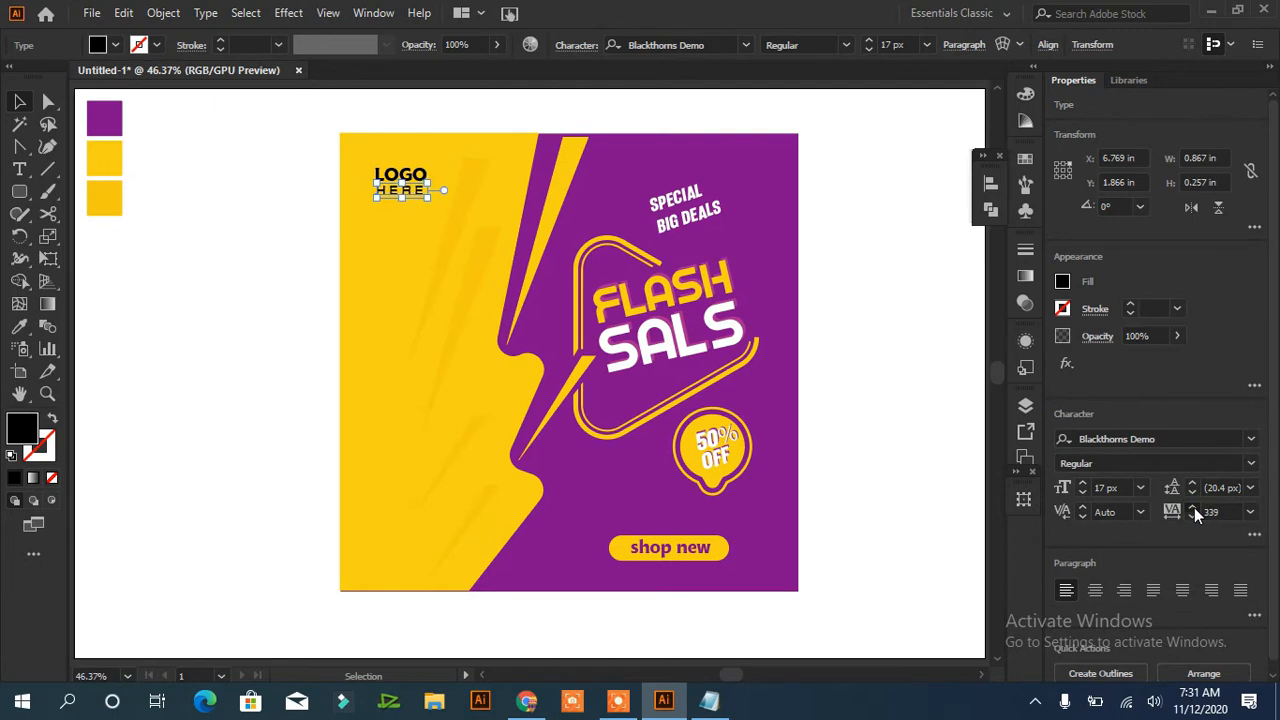
pyautogui.click(919, 308)
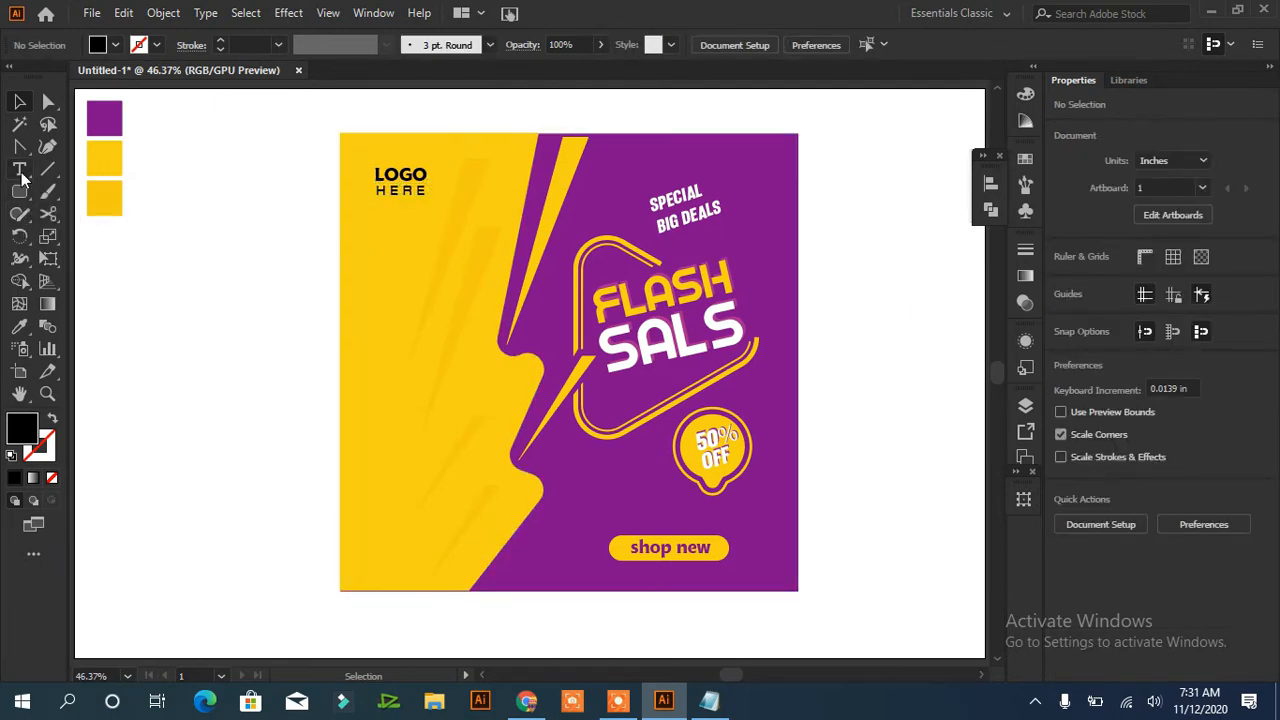
# - Paste the Headline text, enlarge it and place it on the yellow silhouette below the logo text
pyautogui.hotkey('ctrl', 'v')
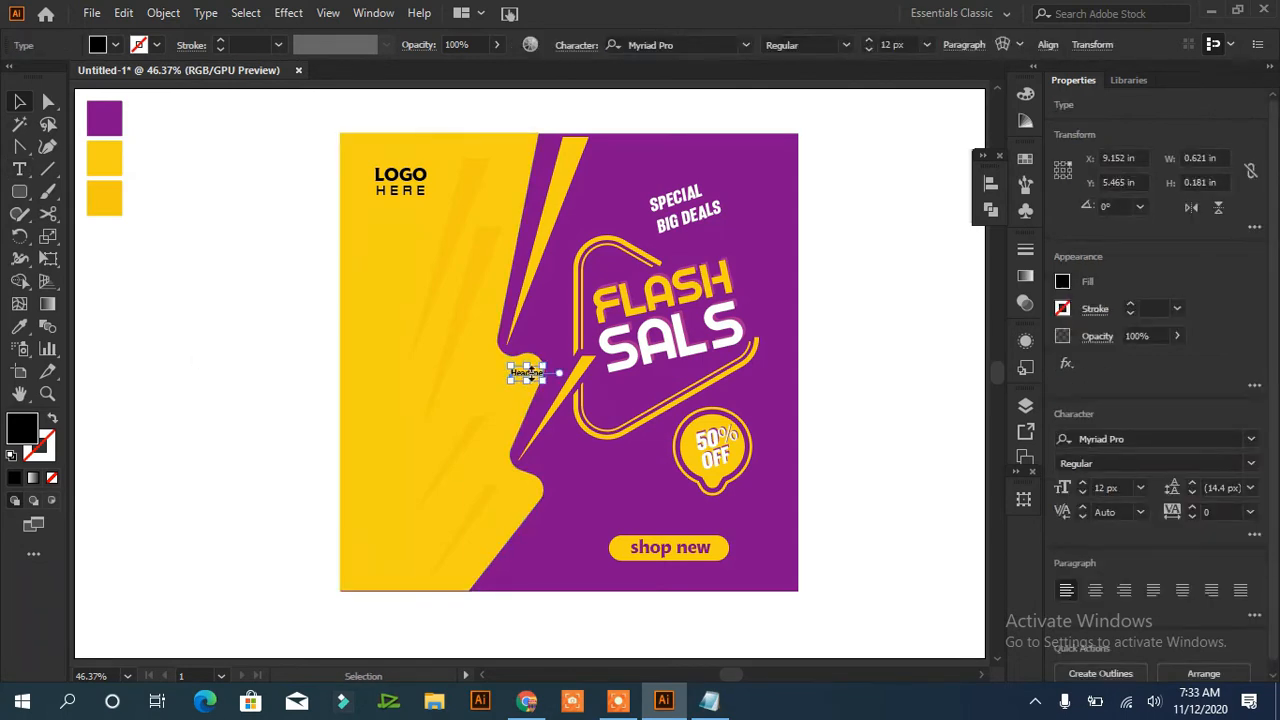
pyautogui.moveTo(543, 381); pyautogui.dragTo(643, 415)
pyautogui.moveTo(586, 394); pyautogui.dragTo(455, 360)
pyautogui.moveTo(452, 318)
pyautogui.mouseDown()
pyautogui.moveTo(489, 327)
pyautogui.moveTo(434, 312)
pyautogui.mouseUp()
# - Add a Lorem ipsum line in Circus Of Innocents Italic with tracking 0, placed beneath Headline at 29.88 px
pyautogui.click(19, 169)
pyautogui.click(179, 338)
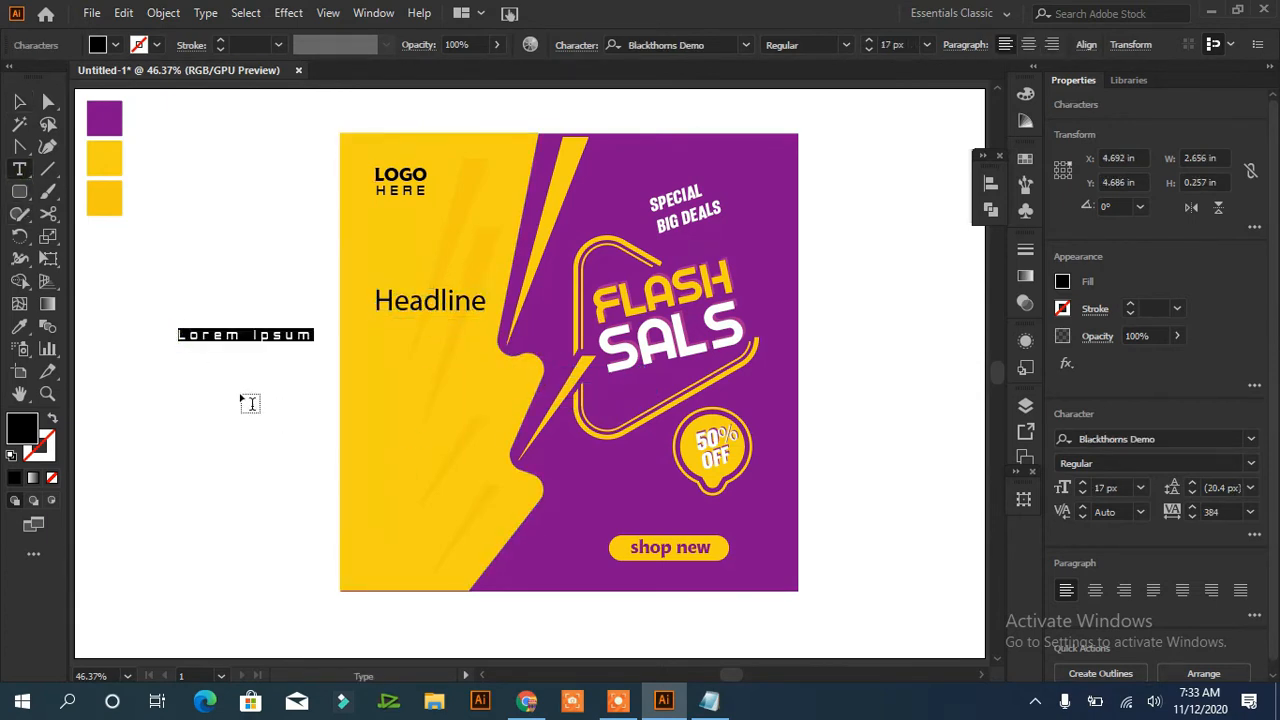
pyautogui.click(1252, 440)
pyautogui.click(1110, 588)
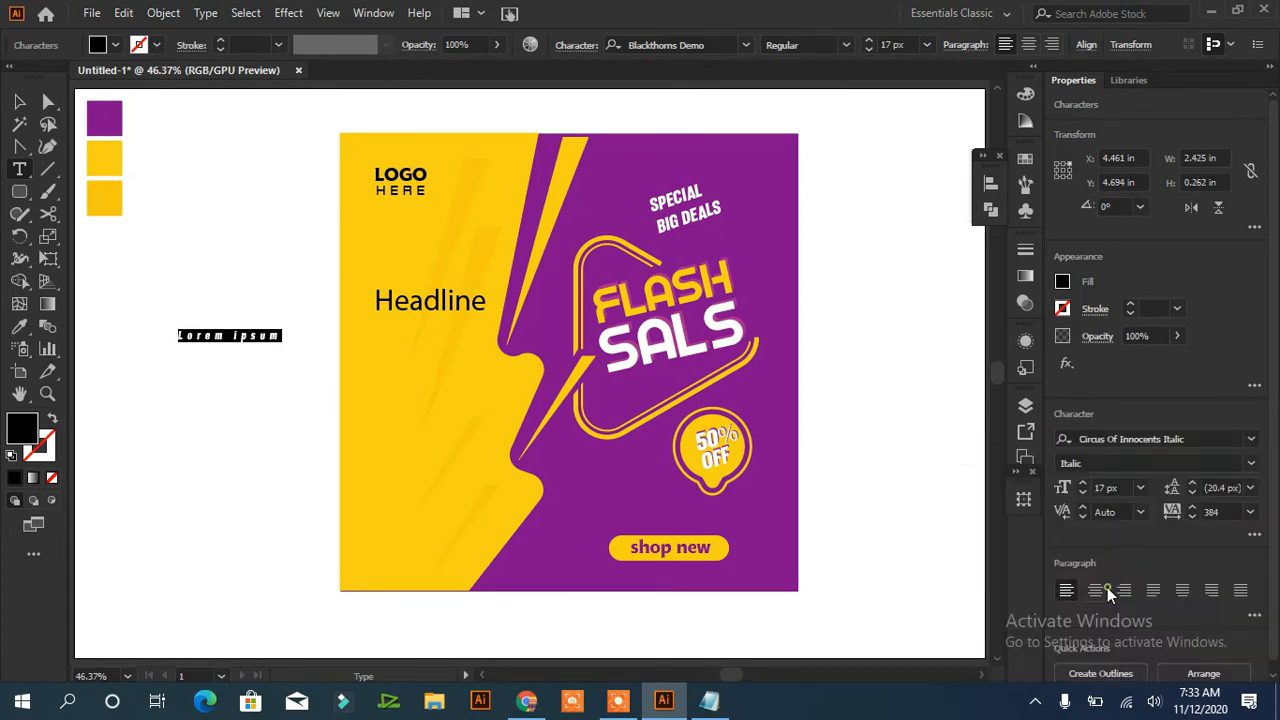
pyautogui.click(1251, 513)
pyautogui.click(1229, 343)
pyautogui.click(19, 101)
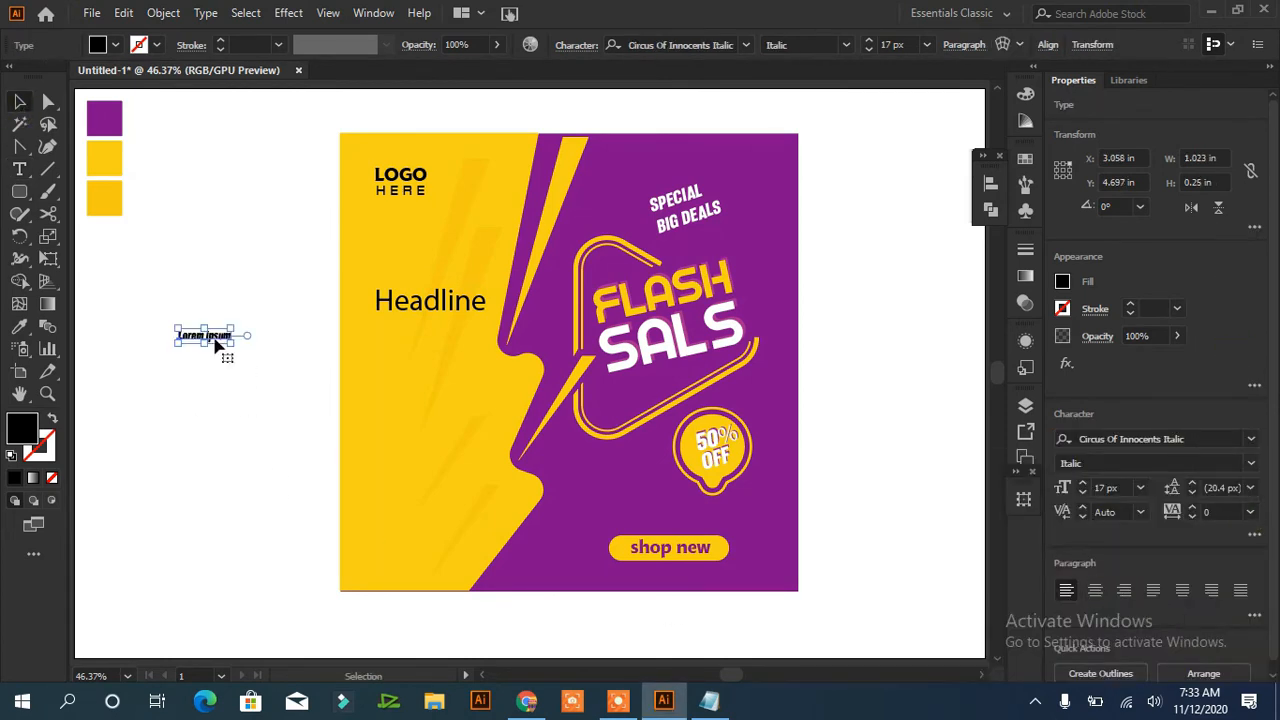
pyautogui.moveTo(237, 345); pyautogui.dragTo(470, 356)
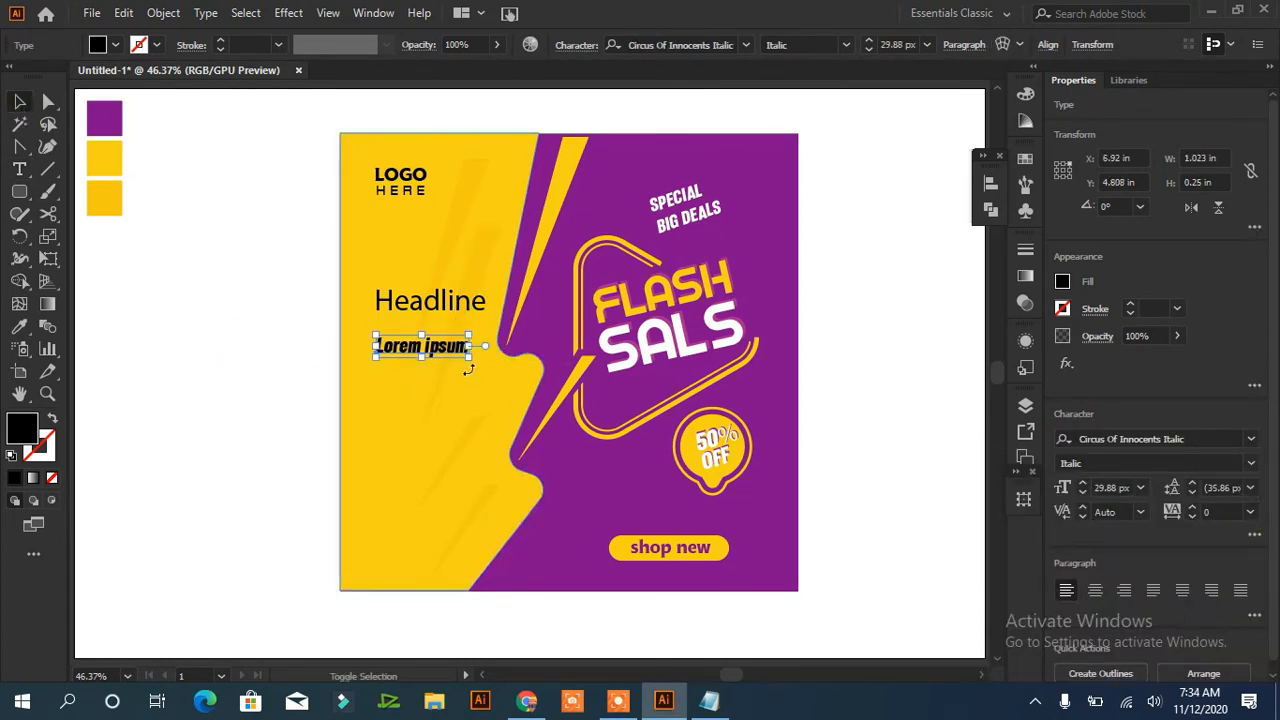
# - Copy the Lorem ipsum line's type style onto Headline with the Eyedropper and enlarge its font size
pyautogui.click(432, 301)
pyautogui.click(19, 326)
pyautogui.click(400, 346)
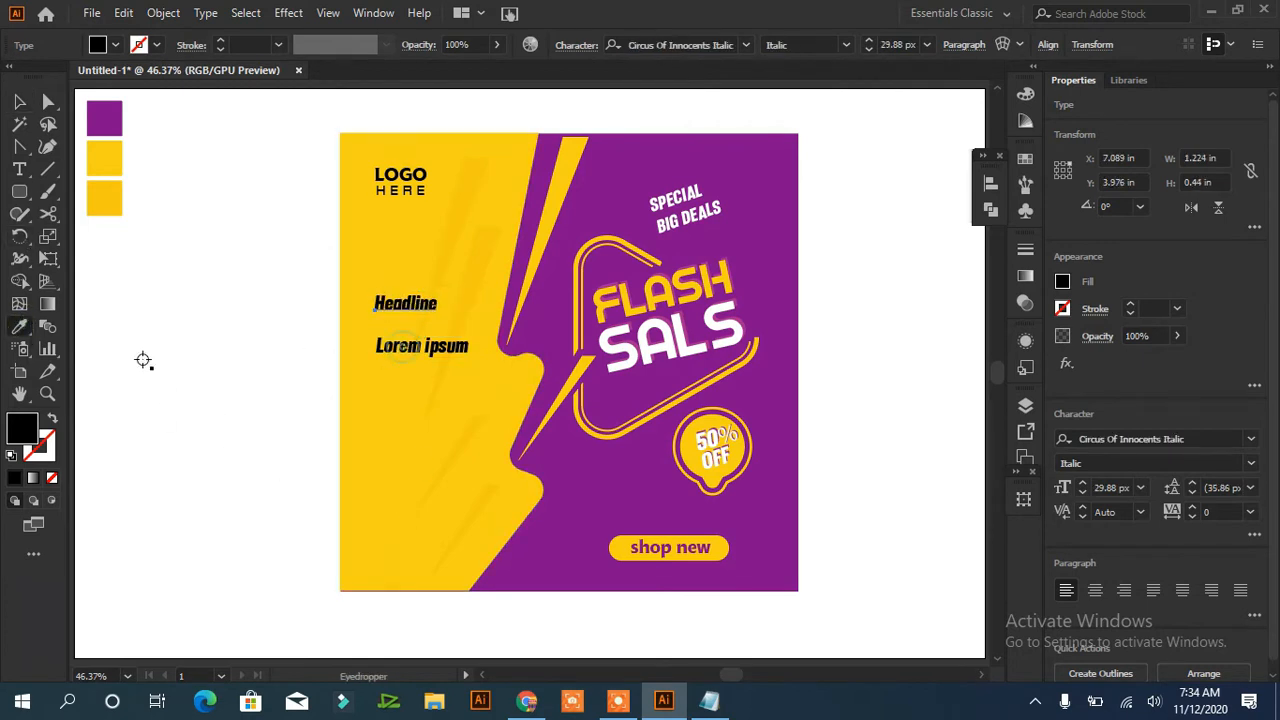
pyautogui.click(1081, 483)
pyautogui.click(1081, 497)
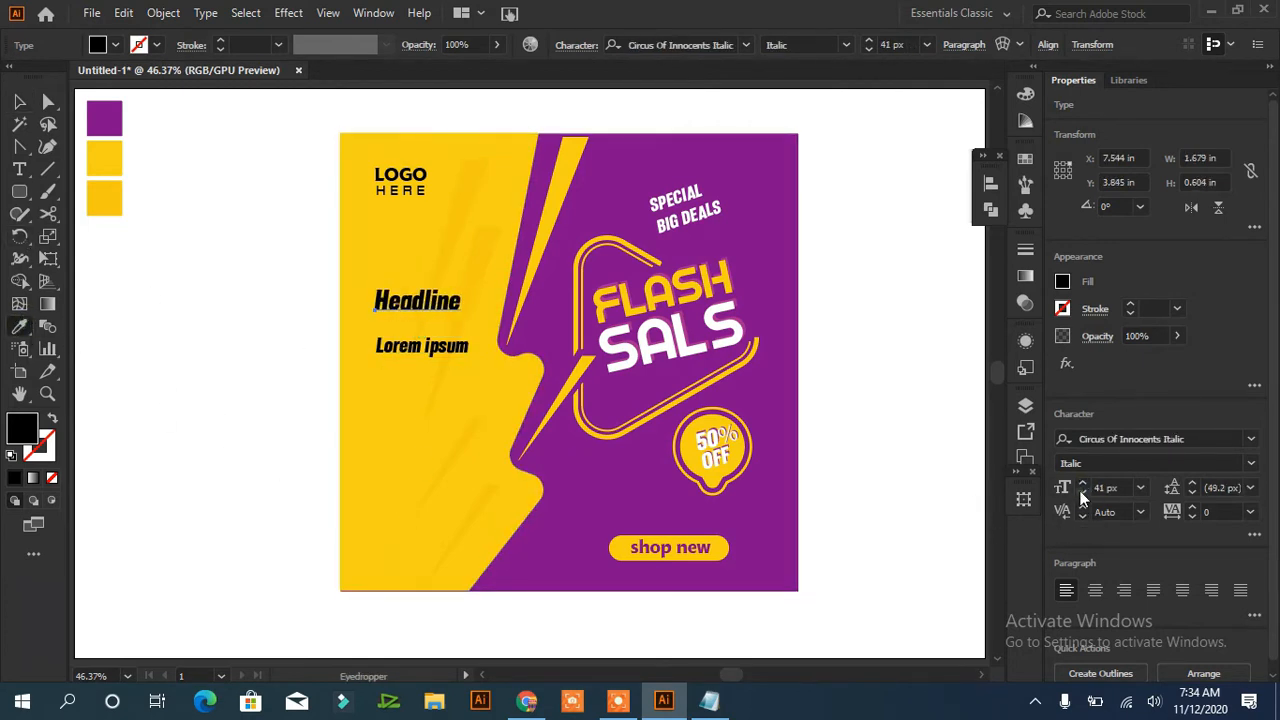
# - Move Headline and Lorem ipsum closer together and reduce the Lorem ipsum line to 24 px
pyautogui.press('v')
pyautogui.moveTo(418, 306); pyautogui.dragTo(425, 343)
pyautogui.click(1082, 484)
pyautogui.click(1082, 494)
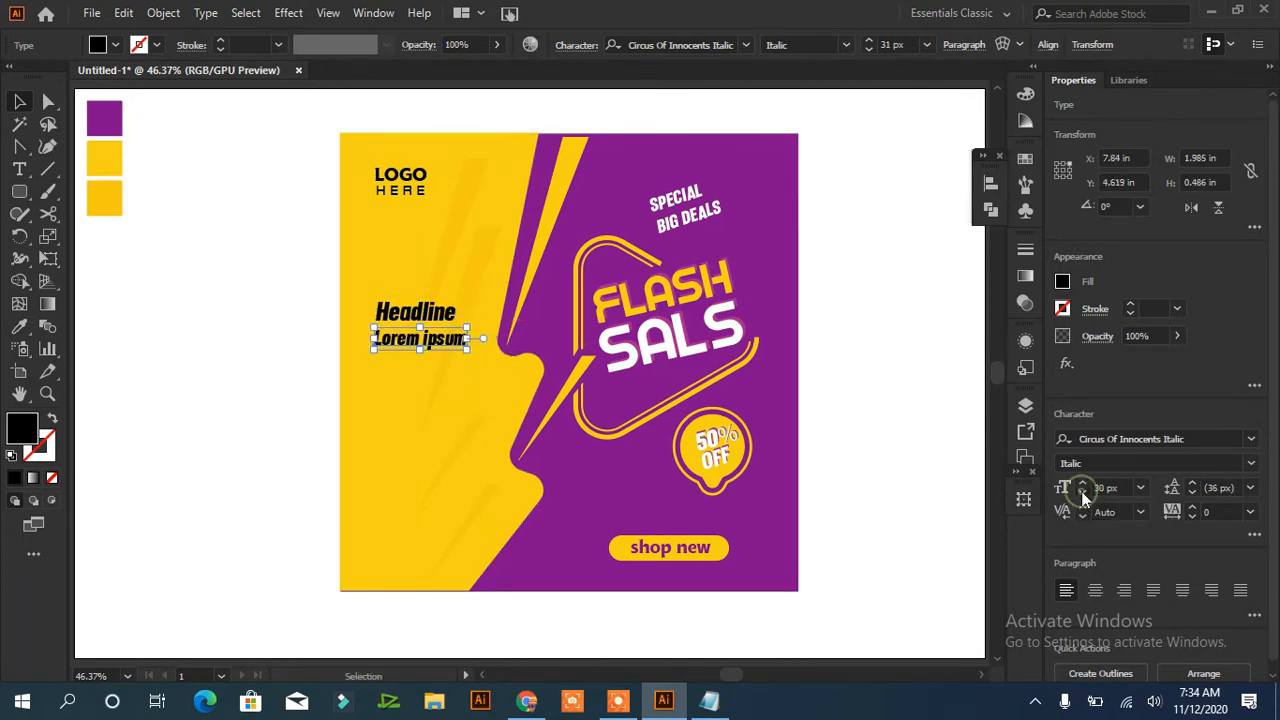
pyautogui.click(1082, 494)
pyautogui.click(1082, 494)
pyautogui.click(191, 368)
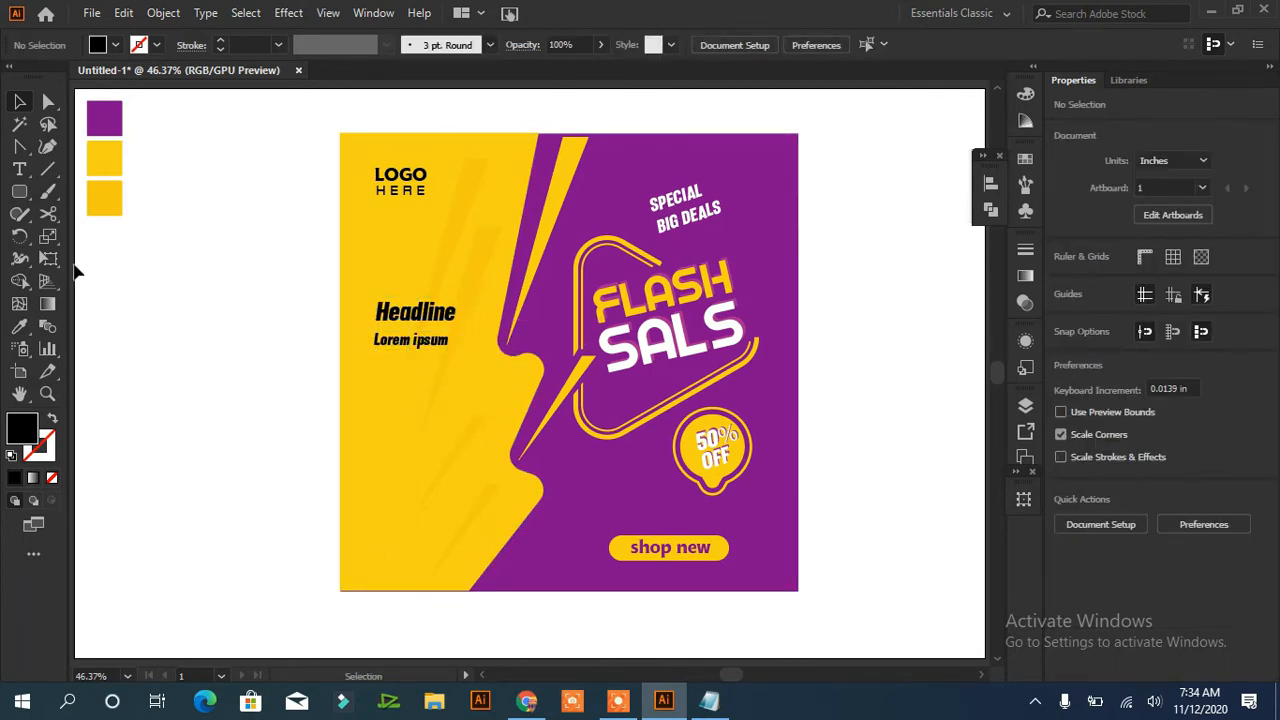
# - Create a placeholder-text area about 2.8 by 2.4 in beside the artboard and set its font to Gabriola
pyautogui.press('t')
pyautogui.moveTo(129, 286); pyautogui.dragTo(273, 408)
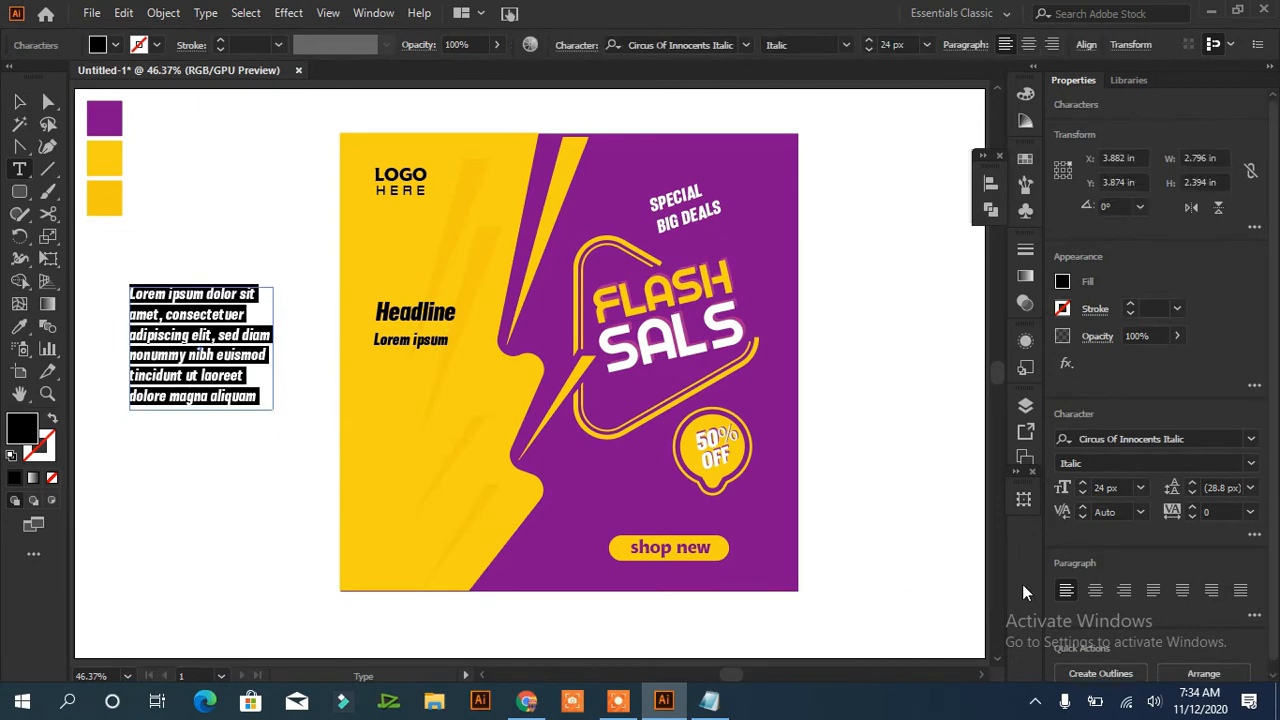
pyautogui.click(1140, 487)
pyautogui.click(1268, 502)
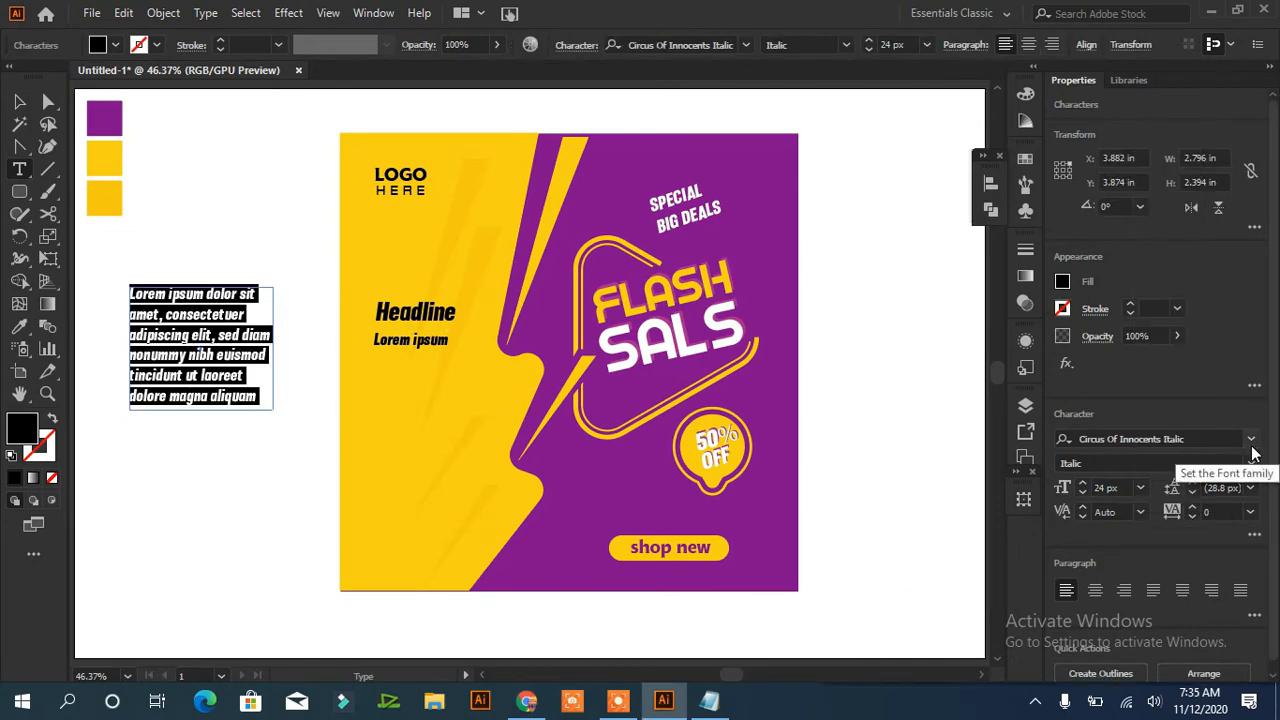
pyautogui.click(1251, 441)
pyautogui.moveTo(1274, 532); pyautogui.dragTo(1275, 579)
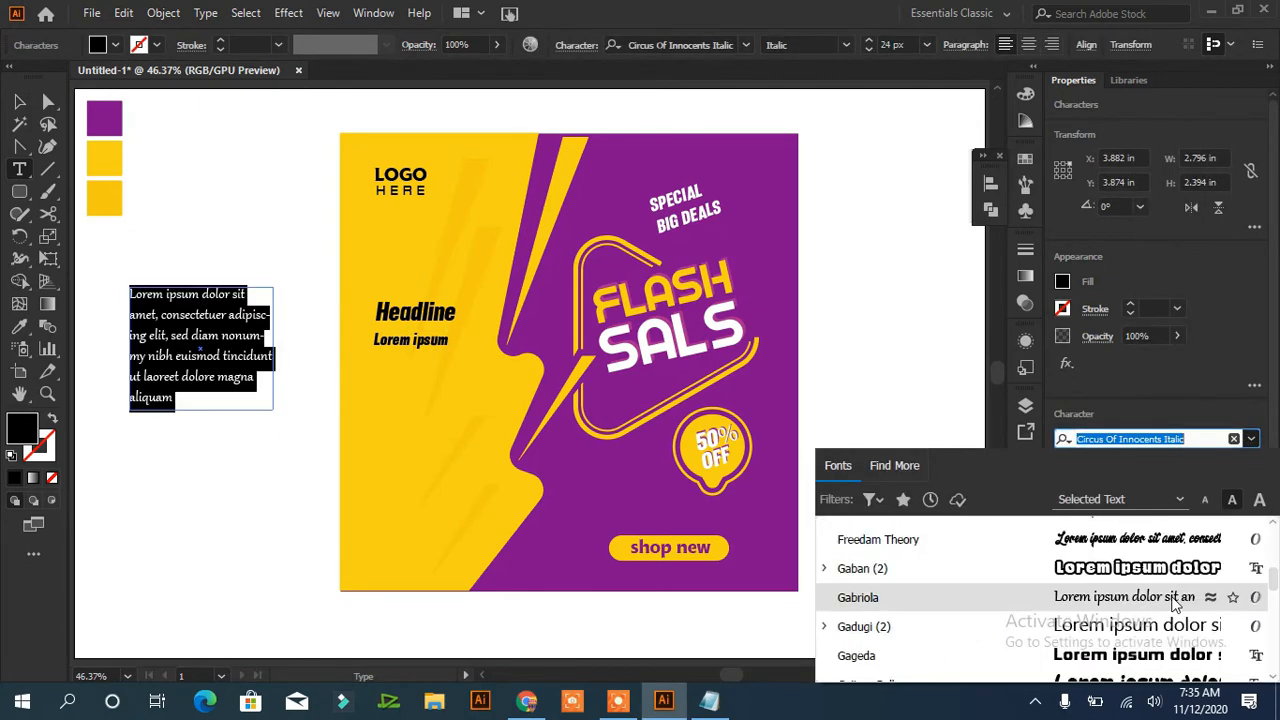
pyautogui.click(1166, 602)
# - Place the placeholder paragraph on the yellow area beneath the Lorem ipsum line and reduce its font size
pyautogui.click(19, 103)
pyautogui.moveTo(191, 324); pyautogui.dragTo(433, 399)
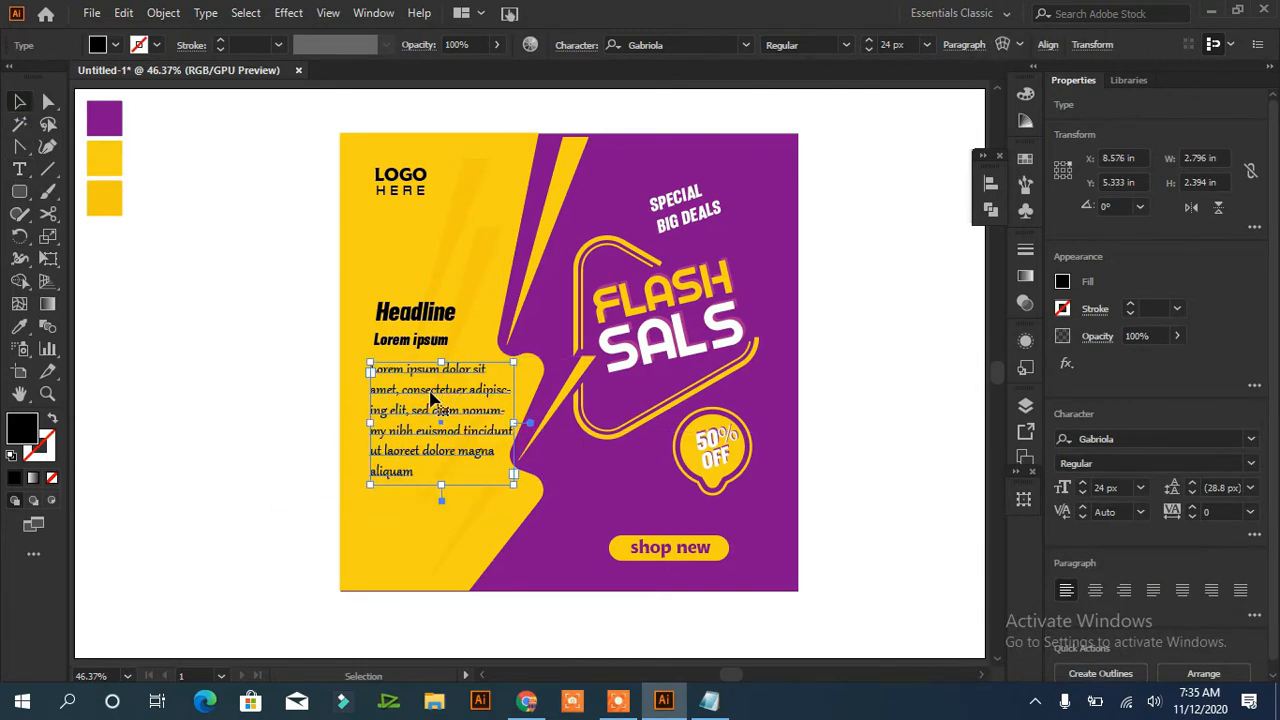
pyautogui.click(1082, 493)
pyautogui.click(1082, 493)
# - Shift the Lorem ipsum line and Headline slightly right to centre them better over the paragraph
pyautogui.click(424, 341)
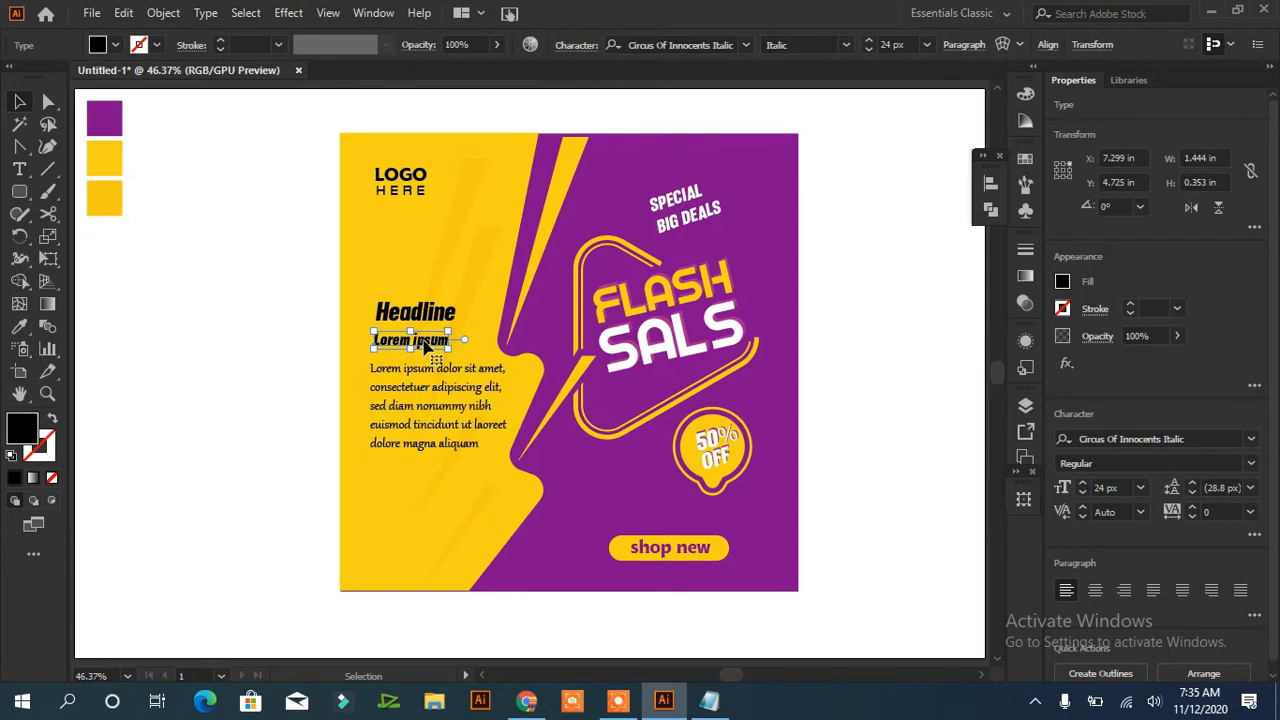
pyautogui.moveTo(424, 345); pyautogui.dragTo(438, 318)
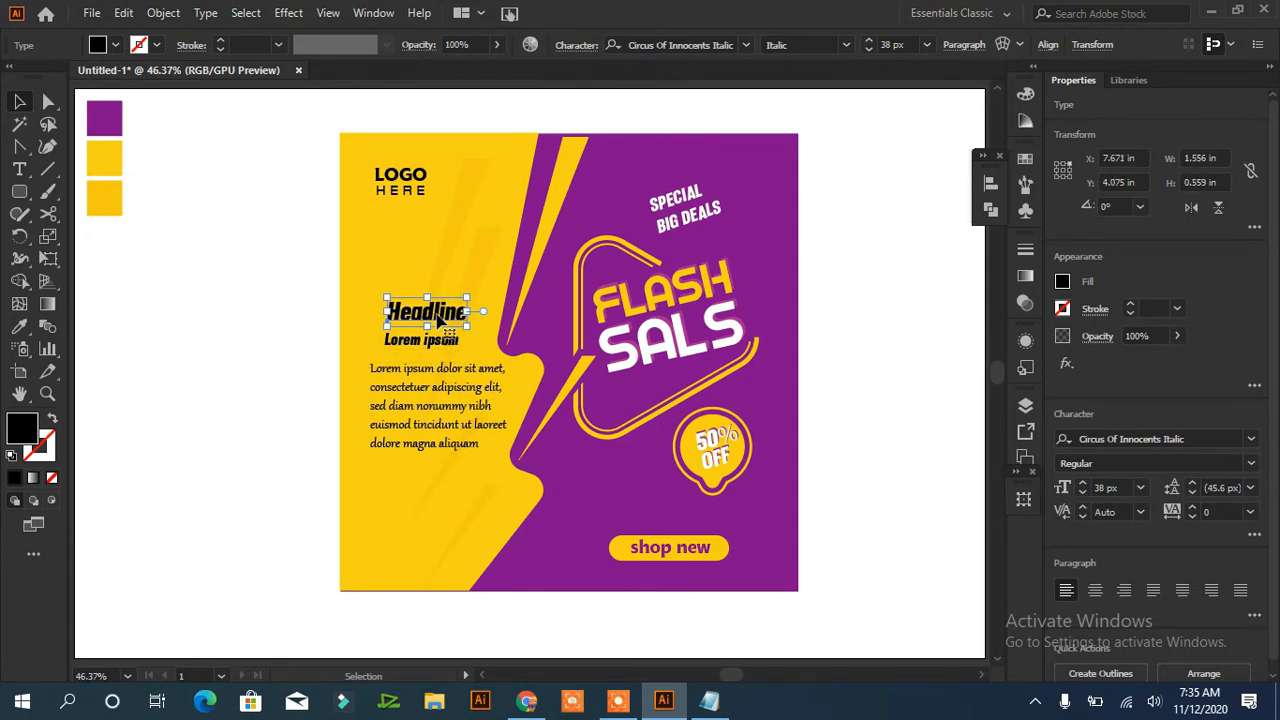
pyautogui.click(280, 376)
# - Copy "up to so% of evrything" from the Notepad text and paste it into the design, low on the yellow area
pyautogui.hotkey('alt', 'Tab')
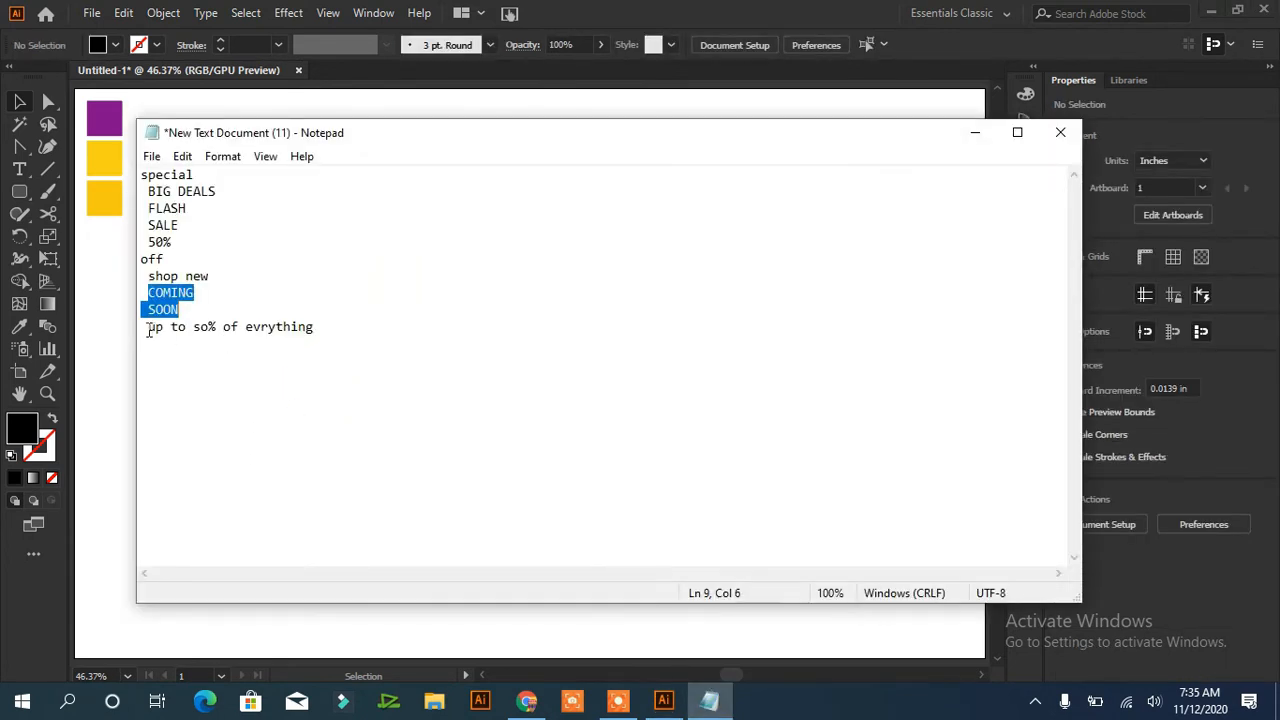
pyautogui.moveTo(147, 330); pyautogui.dragTo(314, 331)
pyautogui.rightClick(306, 322)
pyautogui.click(134, 388)
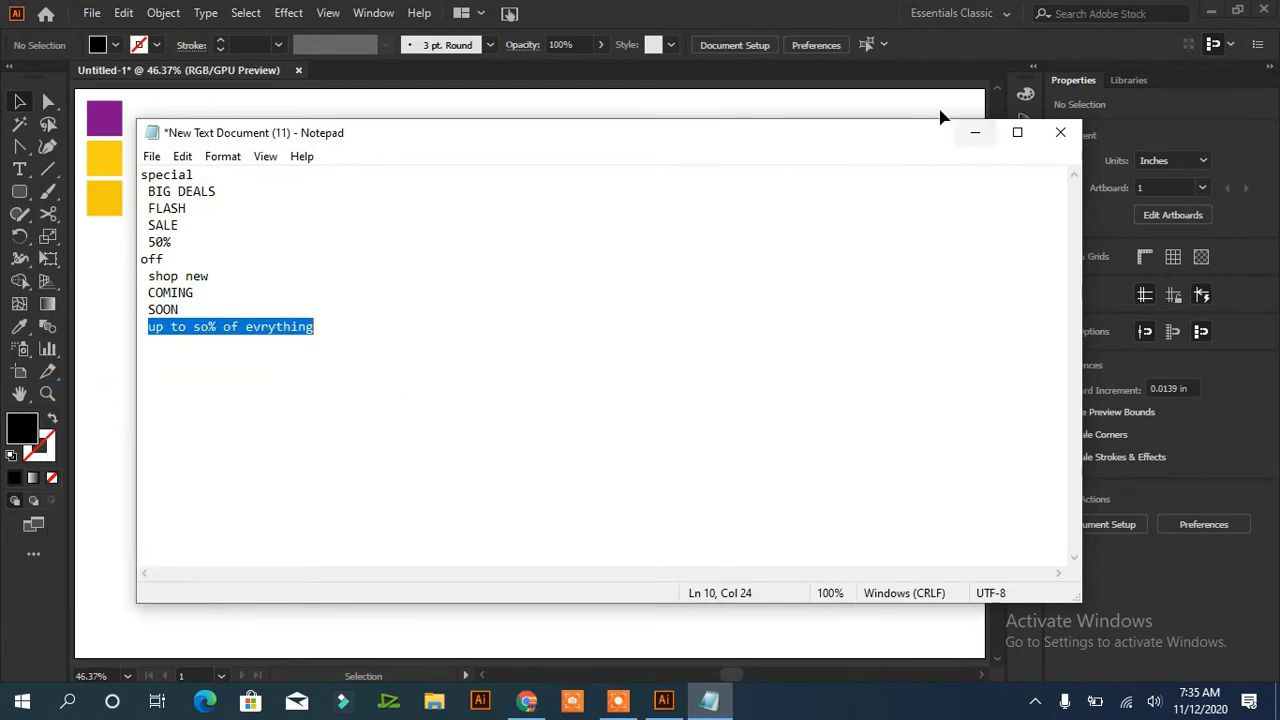
pyautogui.click(975, 132)
pyautogui.click(539, 378)
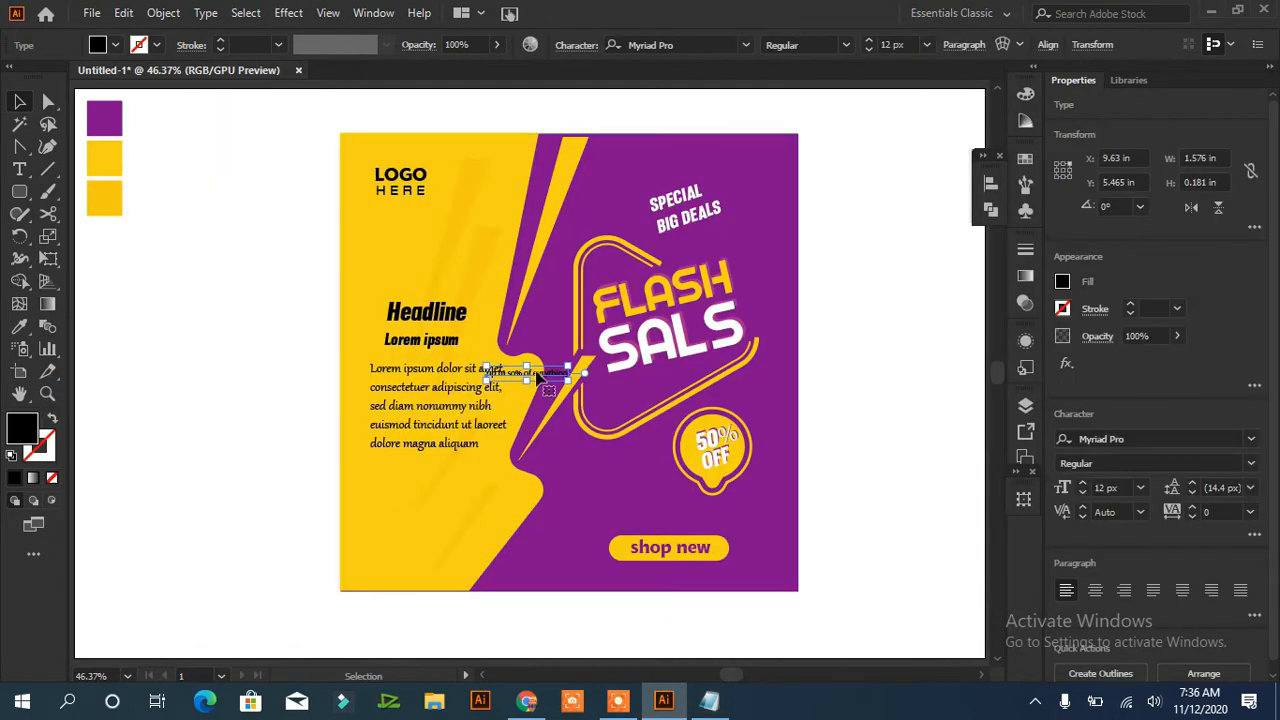
pyautogui.moveTo(539, 378); pyautogui.dragTo(425, 558)
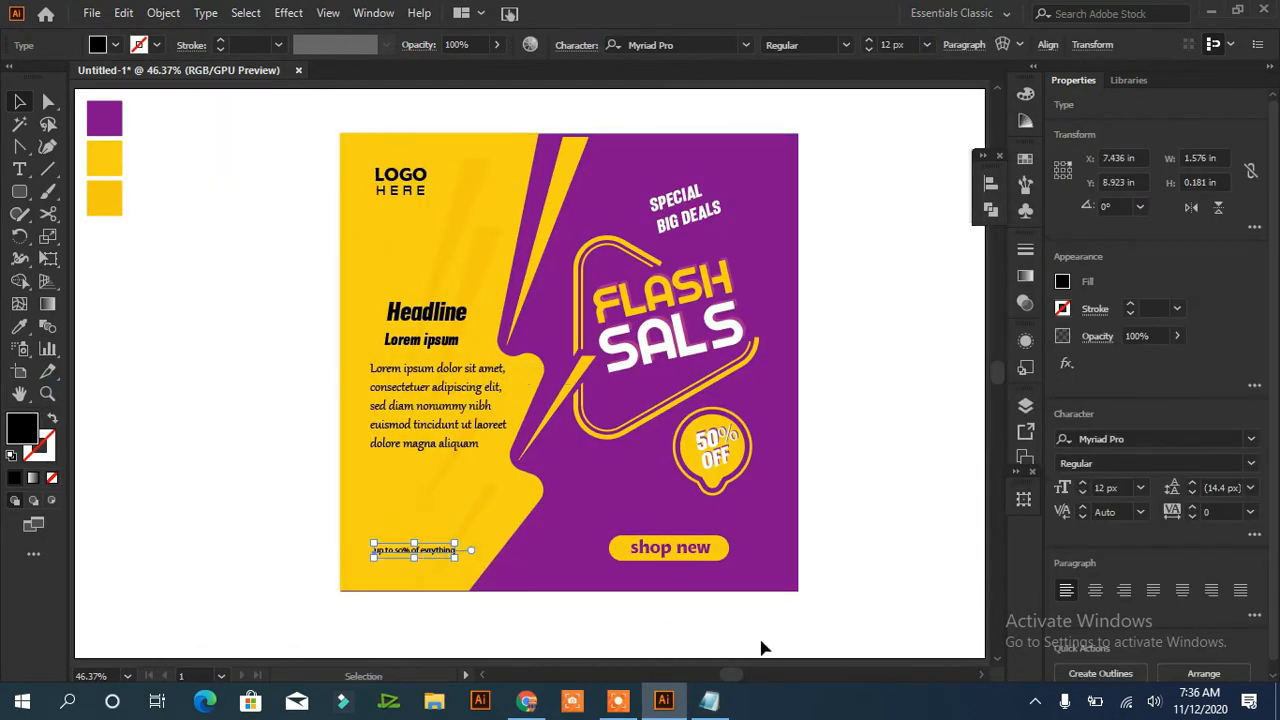
# - Enlarge the "up to so% of evrything" line to 29 px and fill it white
pyautogui.click(1082, 484)
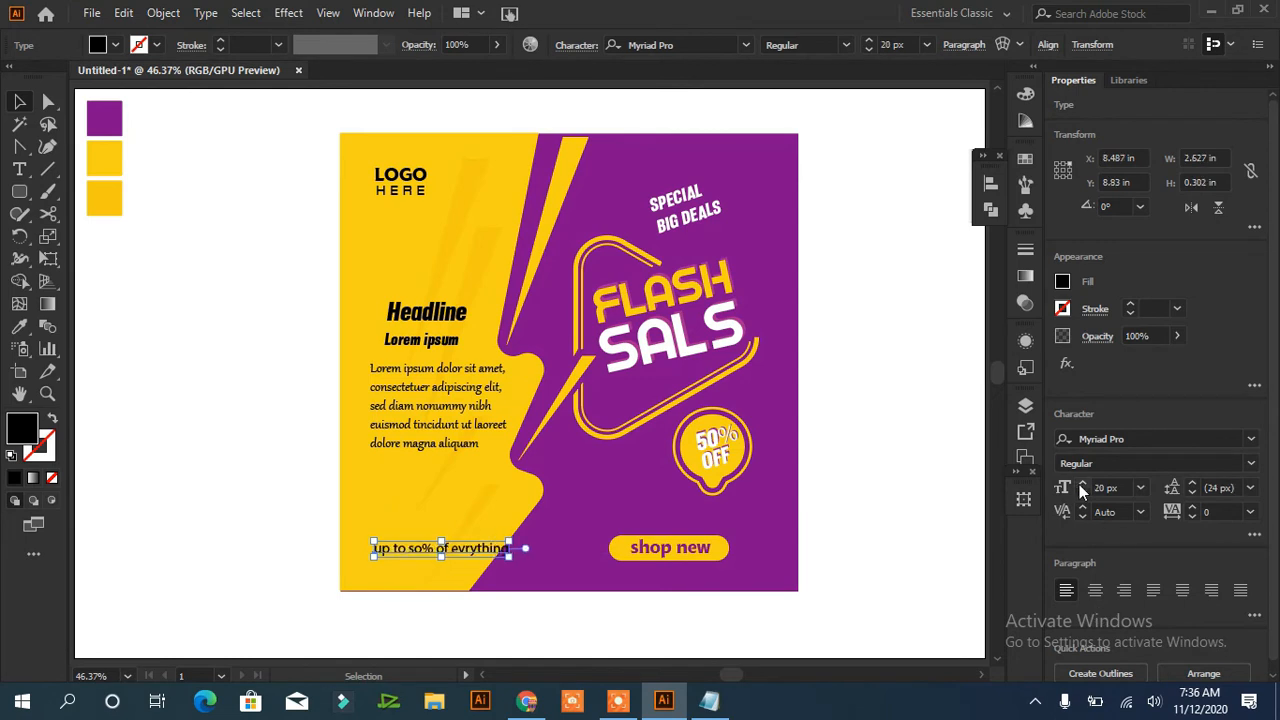
pyautogui.moveTo(510, 553); pyautogui.dragTo(505, 548)
pyautogui.click(226, 530)
pyautogui.click(506, 549)
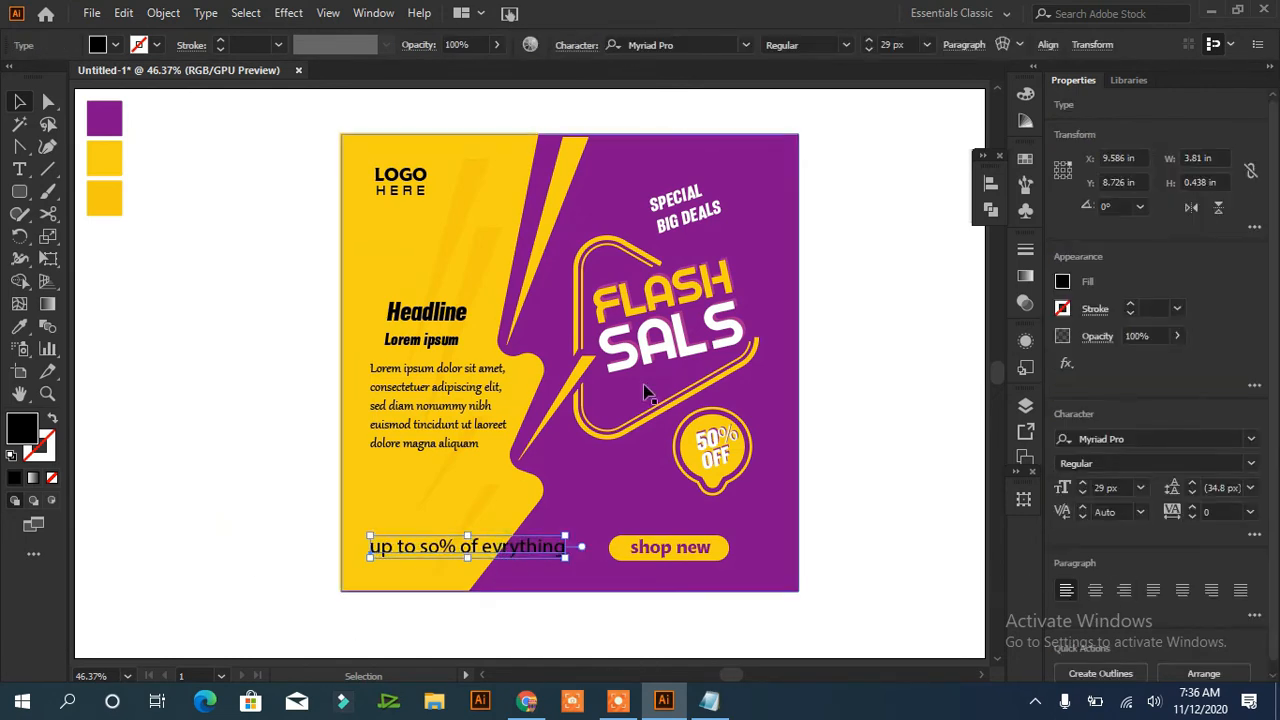
pyautogui.click(115, 45)
pyautogui.click(39, 77)
pyautogui.click(180, 354)
pyautogui.click(429, 557)
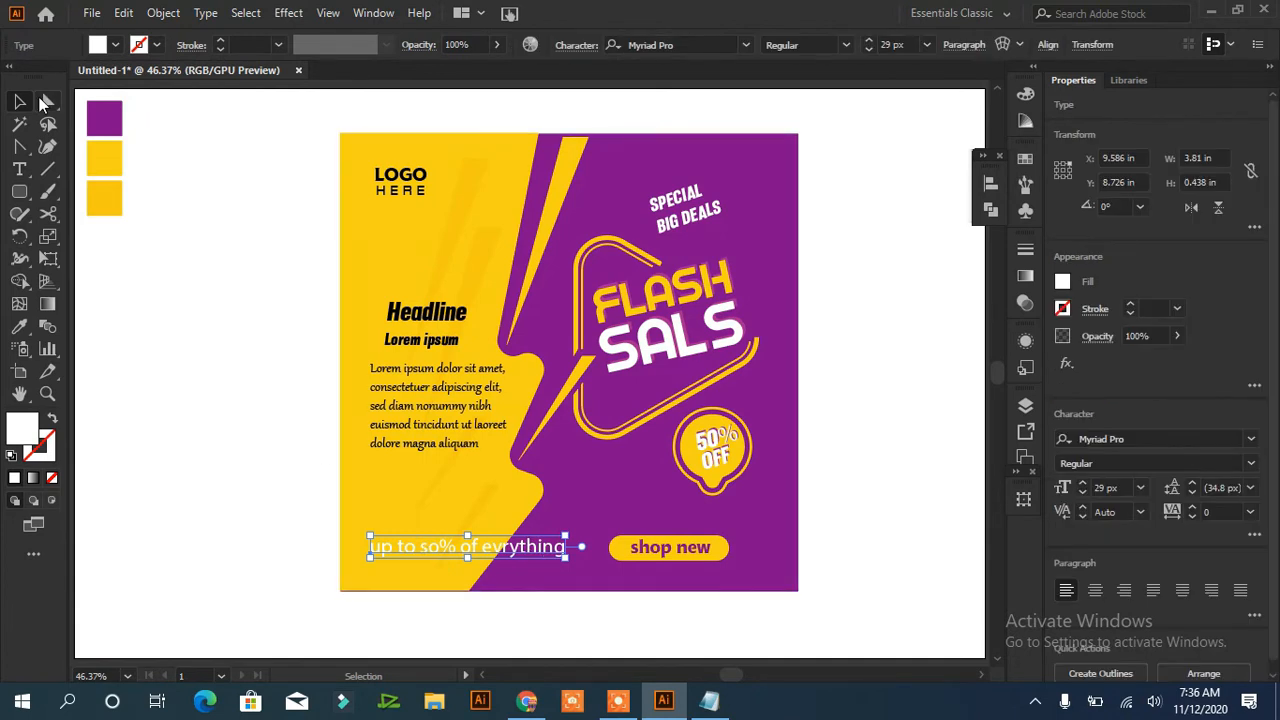
# - Recolor Headline and the Lorem ipsum line beneath it by sampling the purple swatch with the Eyedropper
pyautogui.click(441, 316)
pyautogui.click(18, 327)
pyautogui.click(104, 119)
pyautogui.click(19, 102)
pyautogui.click(394, 343)
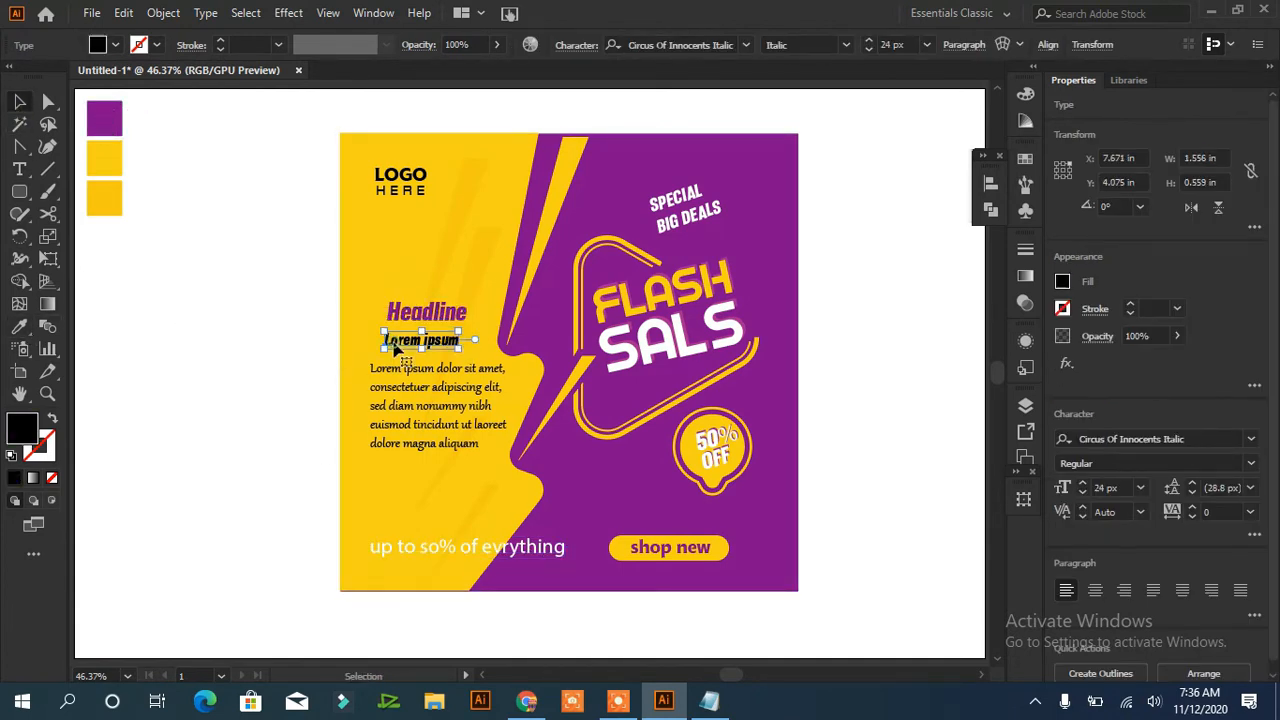
pyautogui.click(18, 327)
pyautogui.click(105, 120)
pyautogui.click(19, 102)
pyautogui.click(170, 320)
# - Apply the purple swatch color to the Lorem ipsum body paragraph with the Eyedropper
pyautogui.click(388, 408)
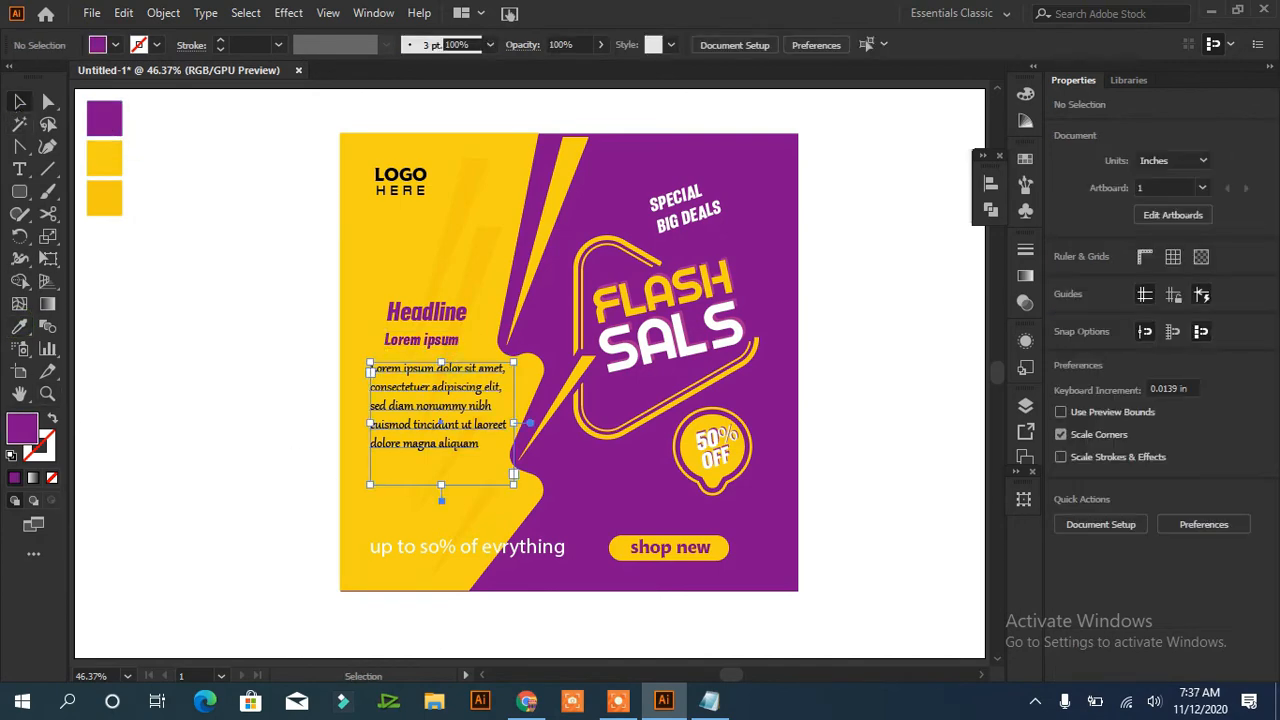
pyautogui.click(18, 327)
pyautogui.click(108, 118)
pyautogui.click(19, 102)
pyautogui.click(207, 394)
# - Reduce the "up to so% of evrything" line to 18 px and place it just above the shop new button
pyautogui.click(443, 552)
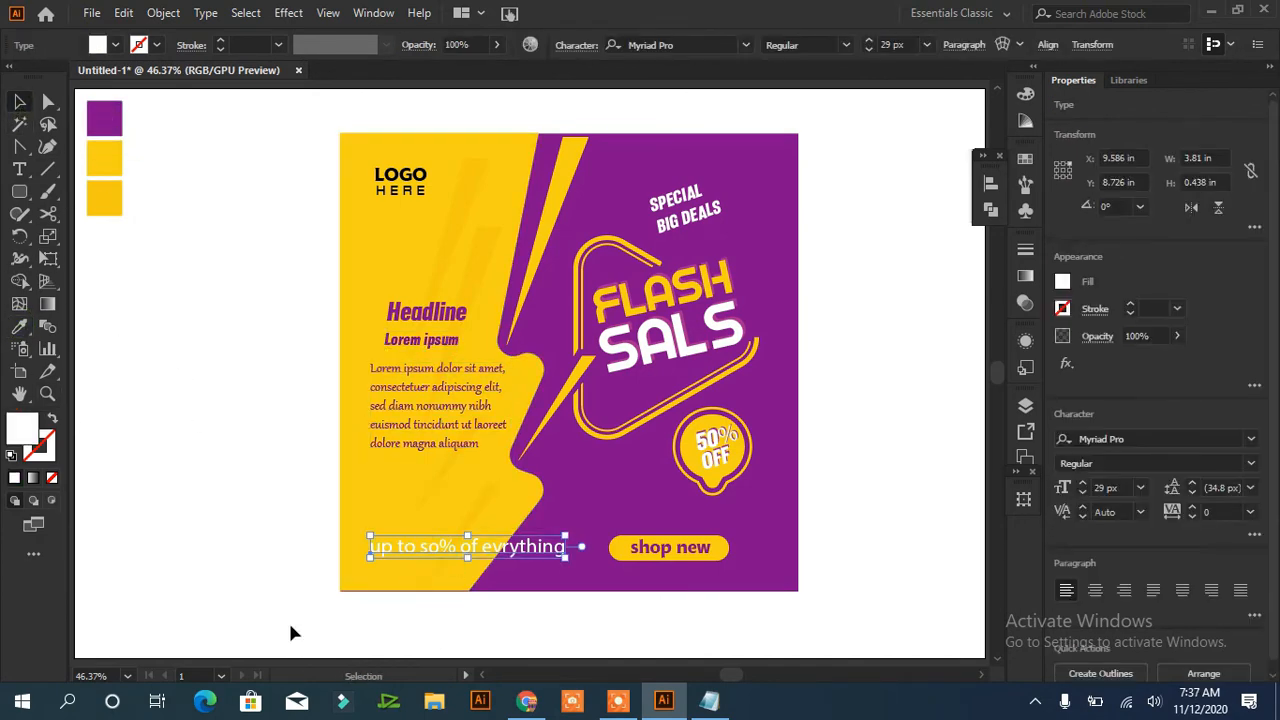
pyautogui.click(1082, 492)
pyautogui.click(1082, 492)
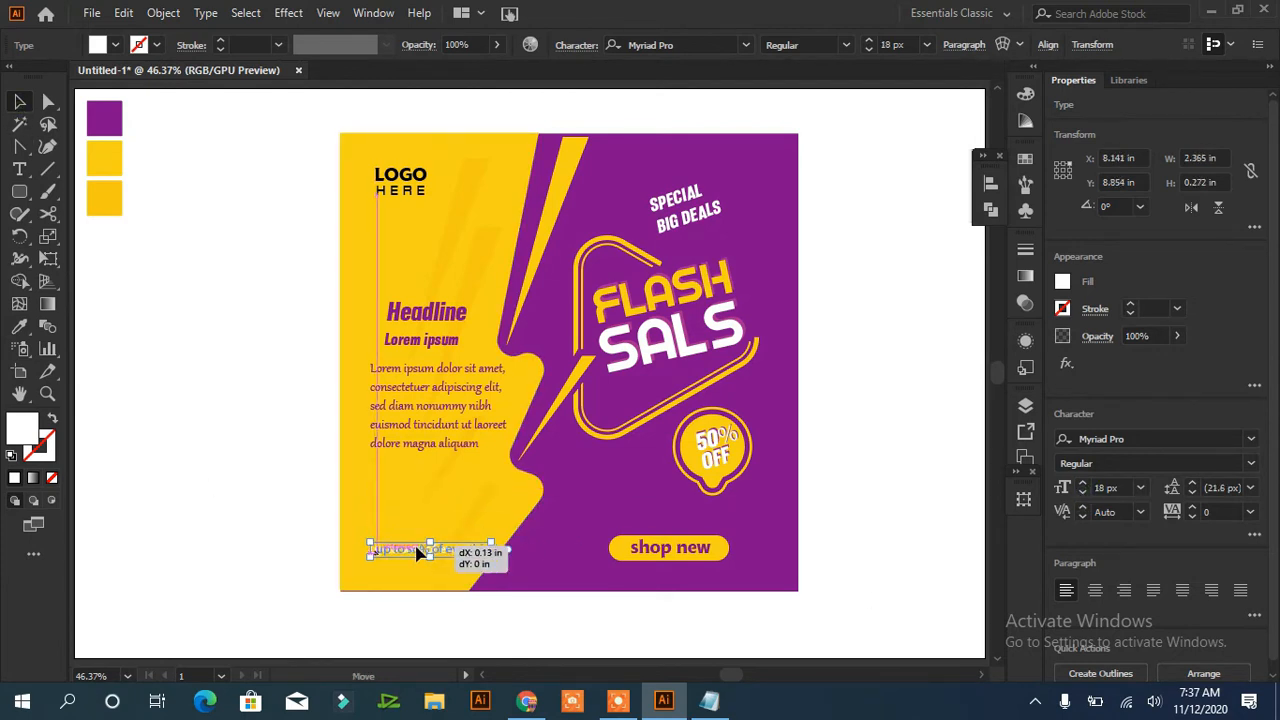
pyautogui.moveTo(418, 551); pyautogui.dragTo(651, 525)
pyautogui.click(214, 505)
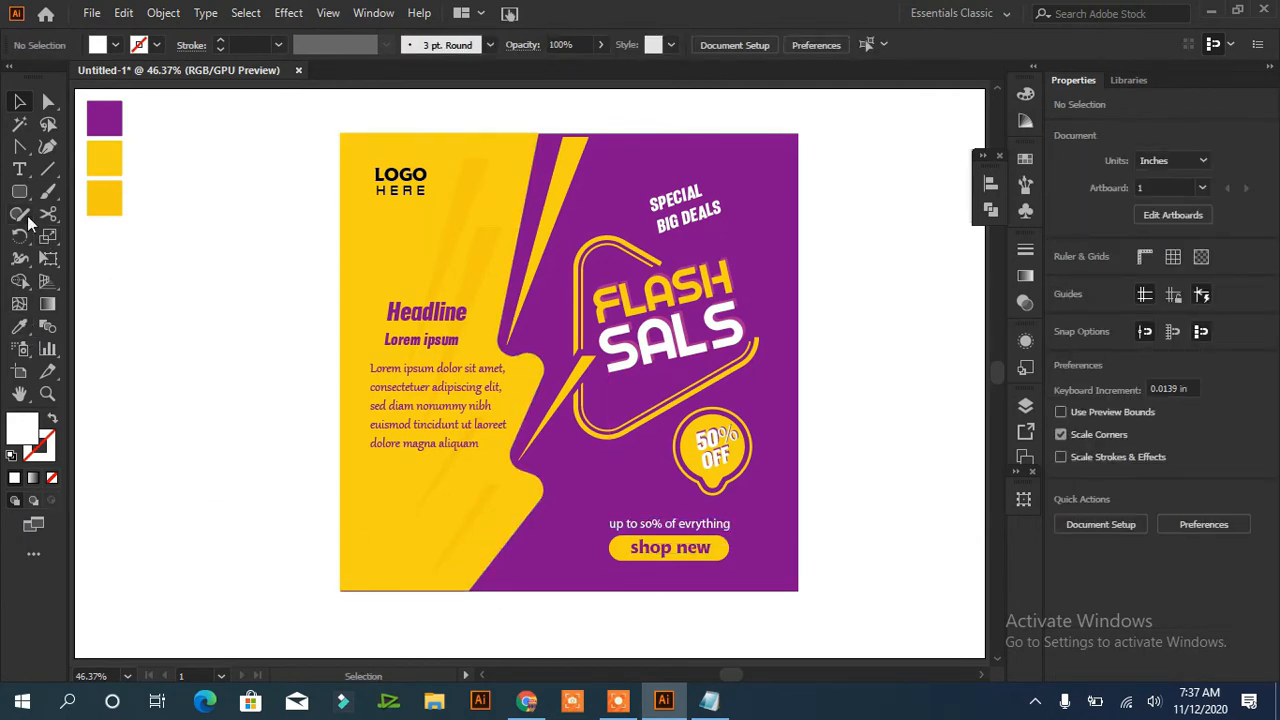
# - Correct the line above the shop new button to read "up to 50% of evrything" and set it to 17 px
pyautogui.press('t')
pyautogui.click(644, 524)
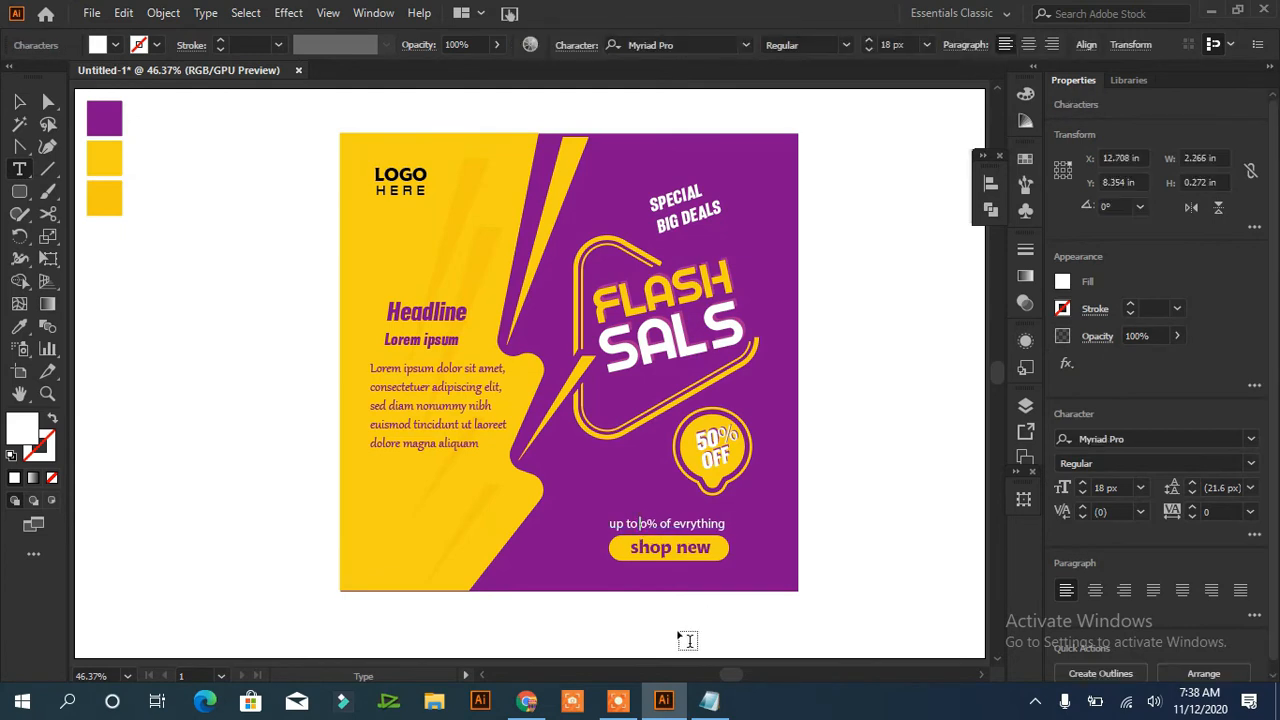
pyautogui.moveTo(648, 524); pyautogui.dragTo(654, 525)
pyautogui.write('0')
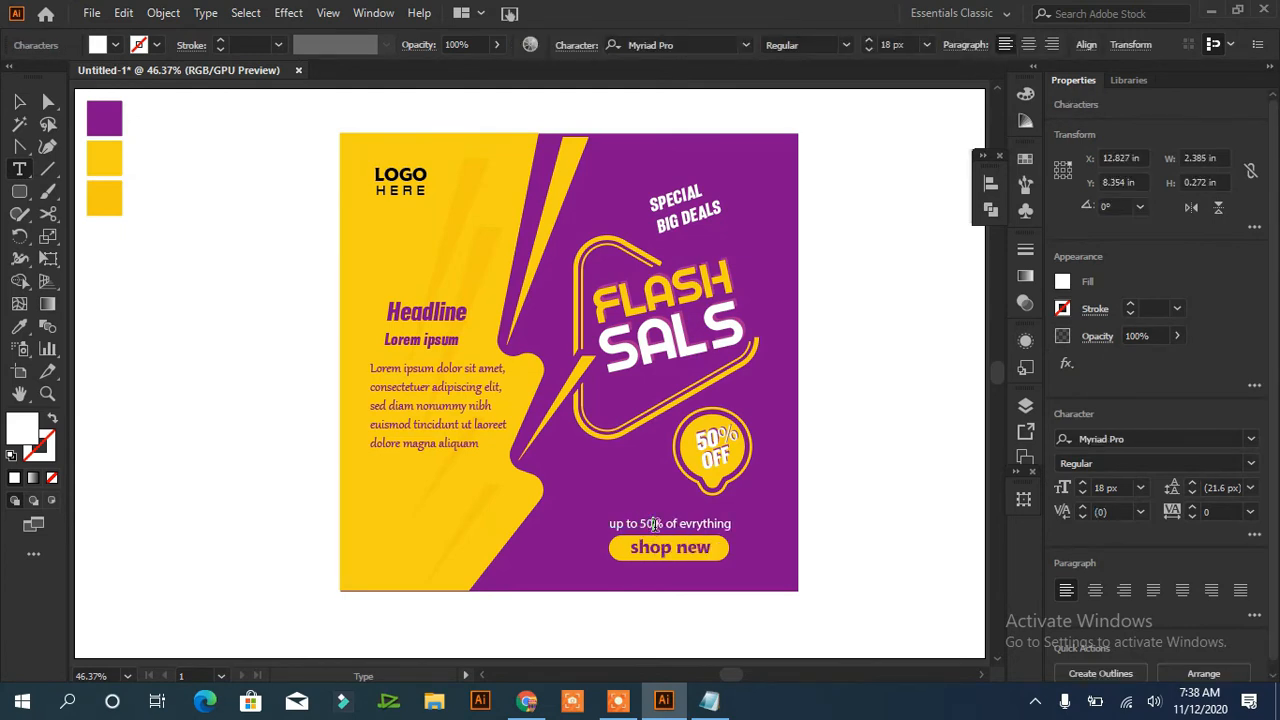
pyautogui.click(19, 102)
pyautogui.click(162, 354)
pyautogui.click(670, 524)
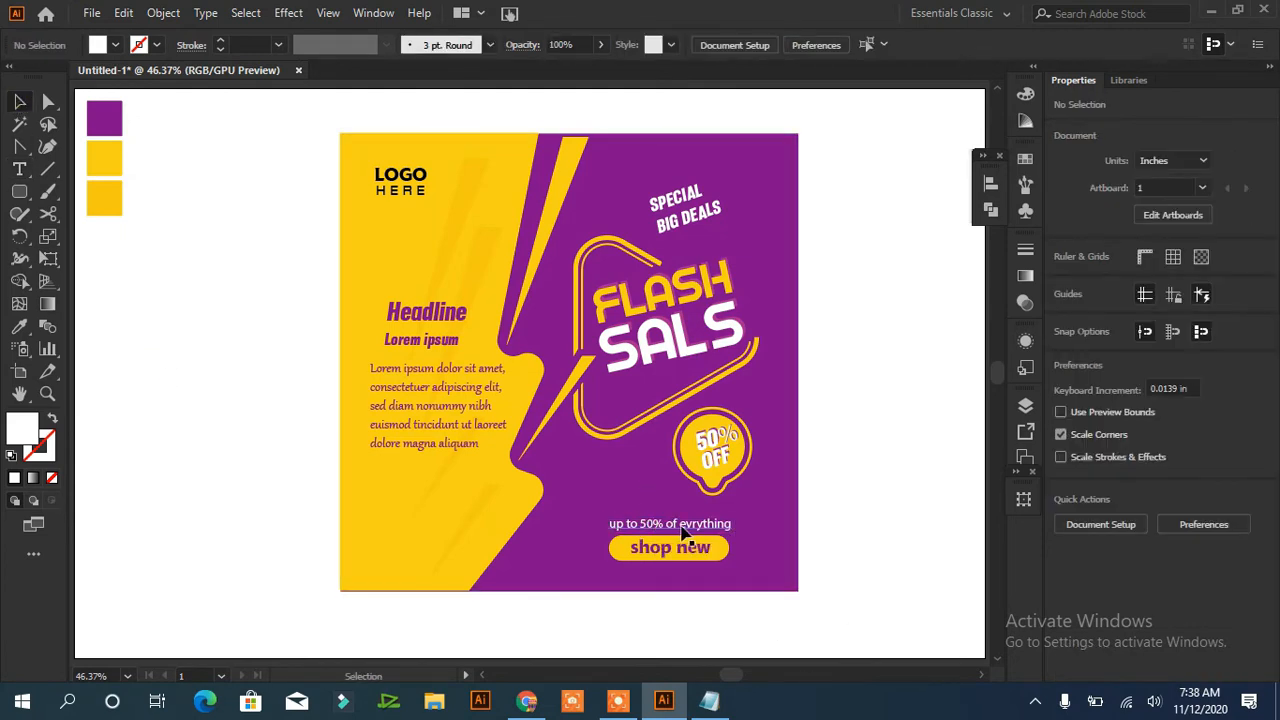
pyautogui.click(1081, 492)
pyautogui.click(958, 580)
# - Move the "up to 50% of evrything" line back low on the yellow area and make it purple at 19 px
pyautogui.click(667, 528)
pyautogui.moveTo(655, 528); pyautogui.dragTo(416, 549)
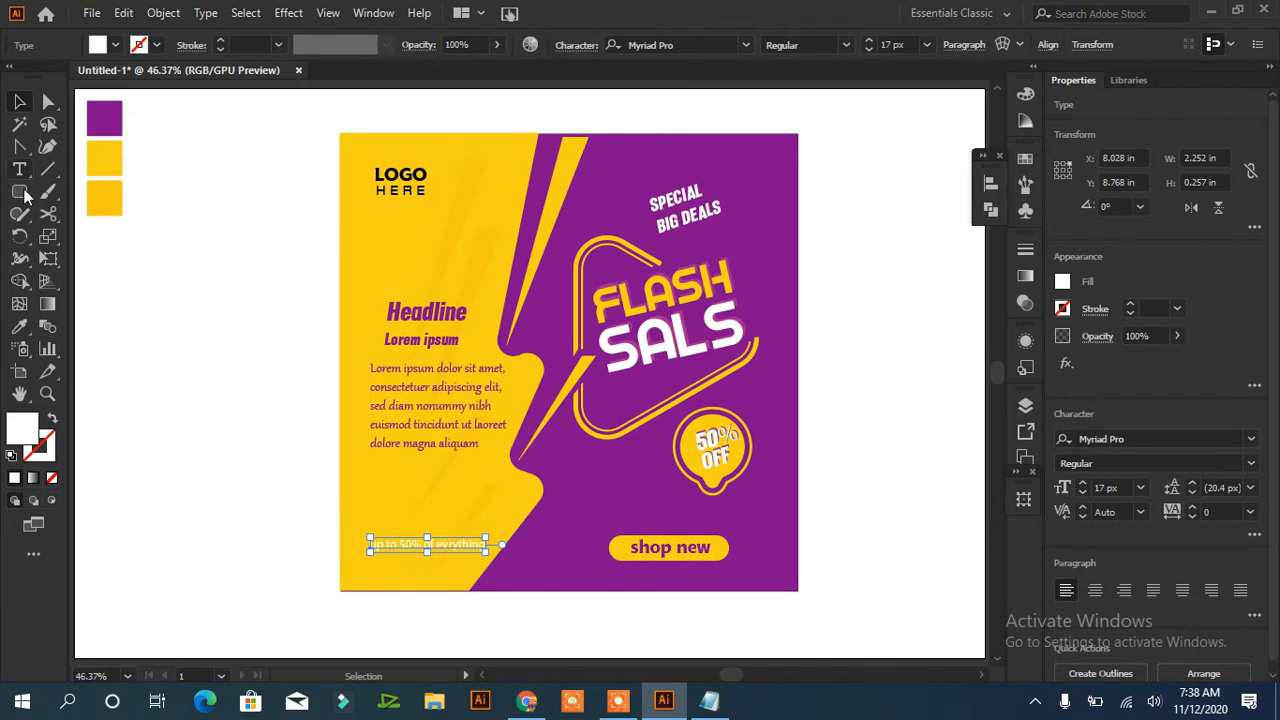
pyautogui.click(20, 328)
pyautogui.click(543, 458)
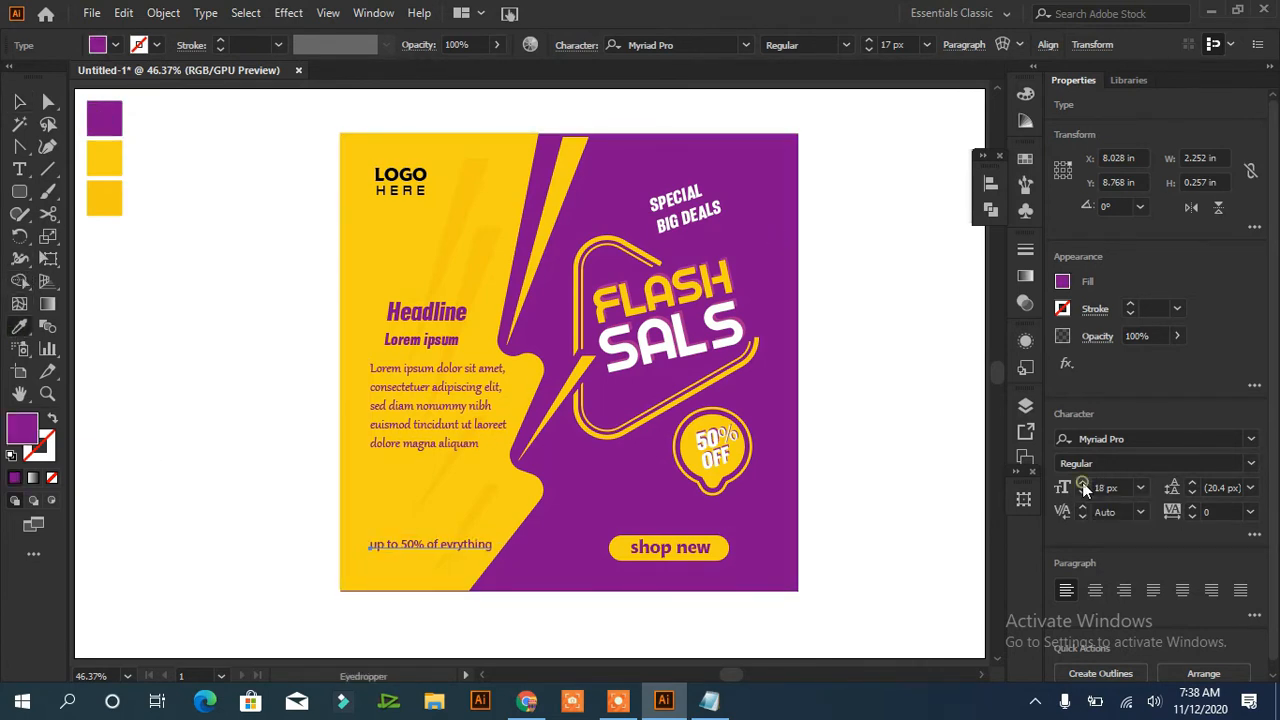
# - Draw a straight horizontal Pen line about 2.43 in long directly beneath "up to 50% of evrything"
pyautogui.click(19, 146)
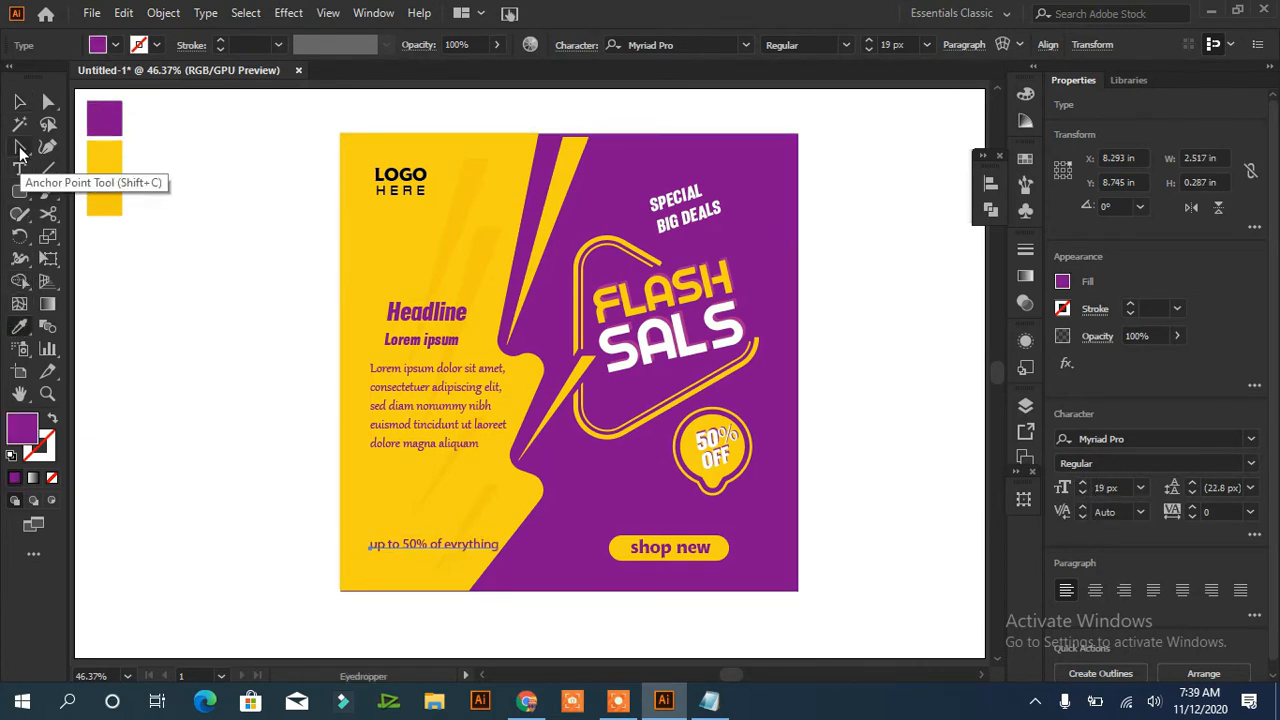
pyautogui.click(370, 547)
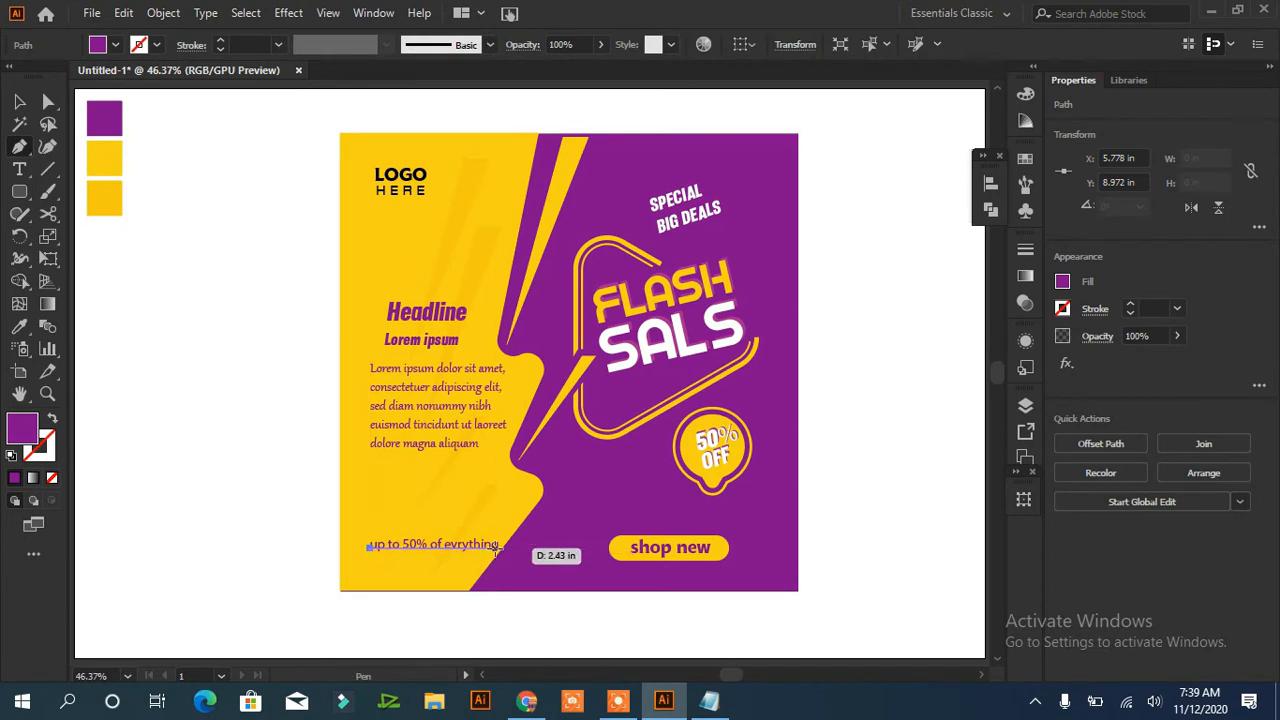
pyautogui.click(497, 547)
pyautogui.press('Escape')
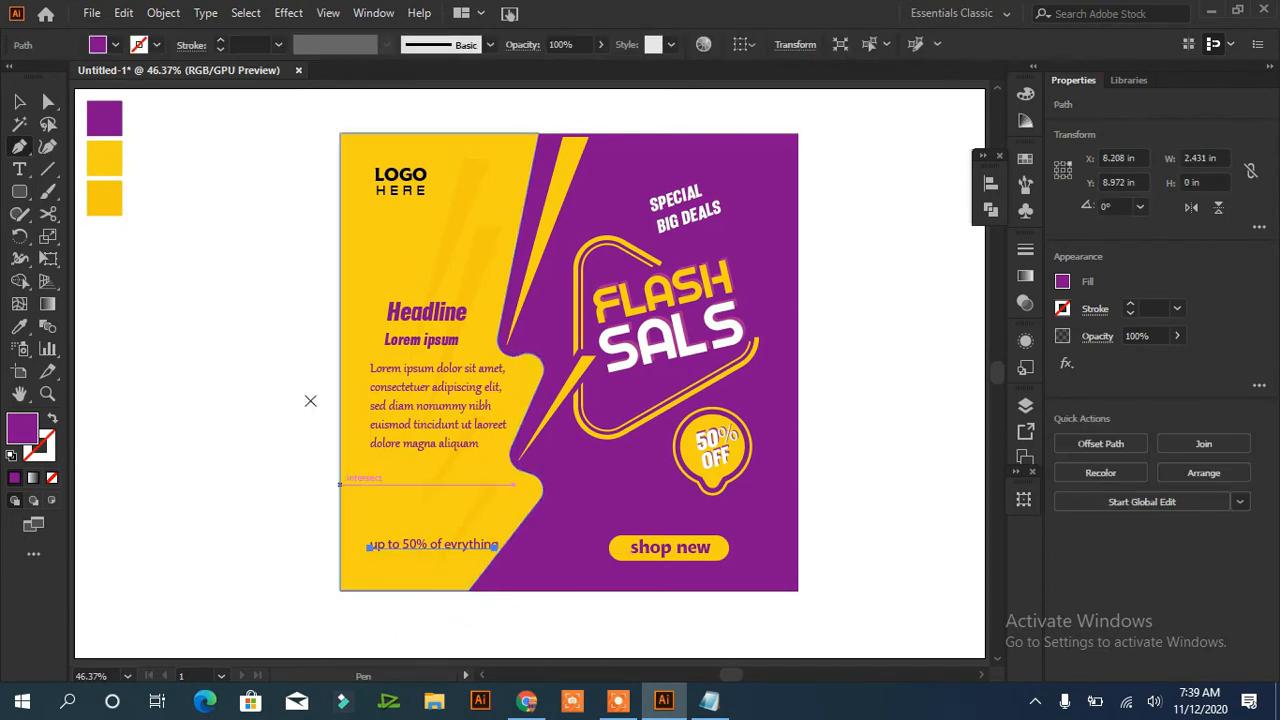
# - Give the underline a 1 px purple stroke with no fill, and delete the stray anchor point beside the artboard
pyautogui.click(1131, 308)
pyautogui.click(51, 419)
pyautogui.click(52, 477)
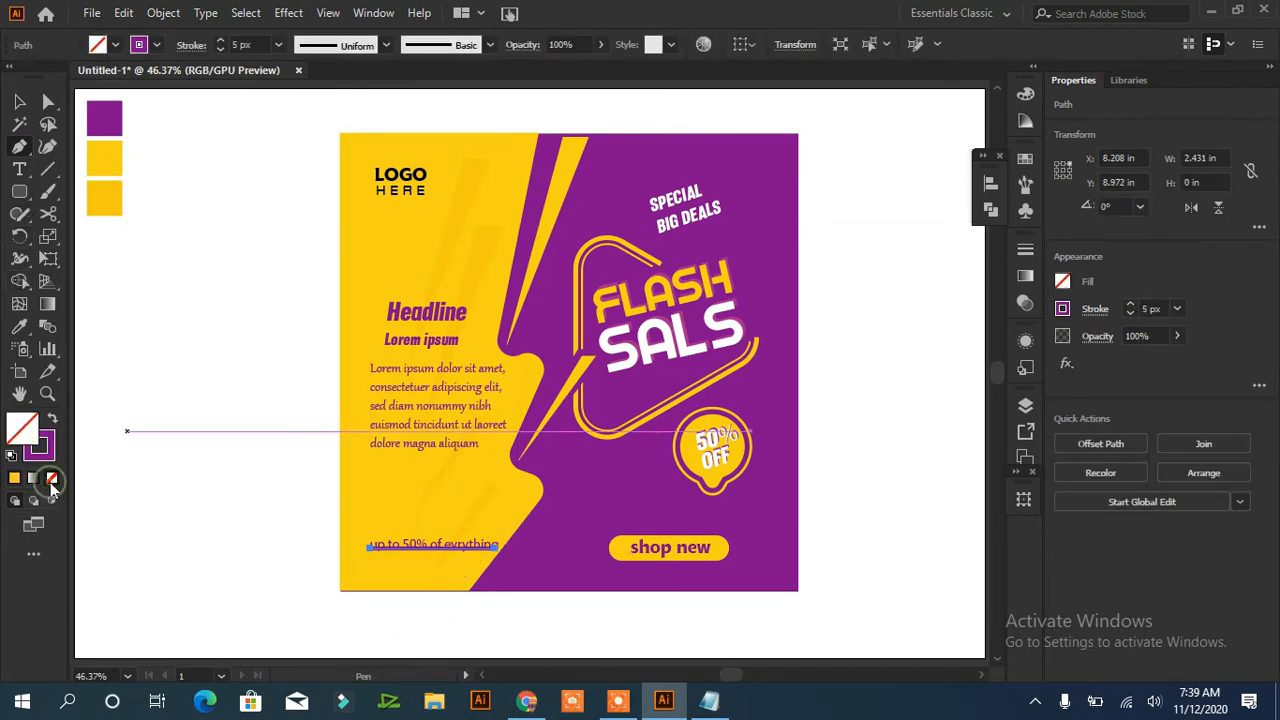
pyautogui.click(221, 49)
pyautogui.click(234, 205)
pyautogui.press('Escape')
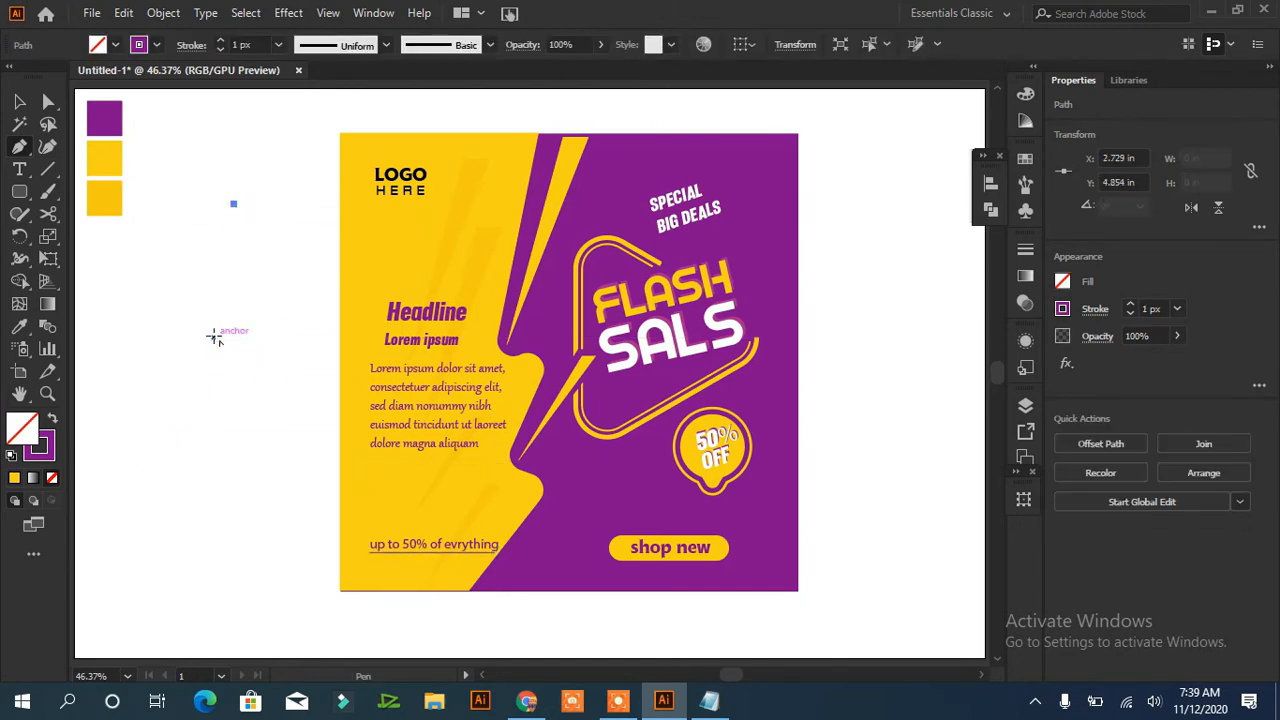
pyautogui.press('Delete')
pyautogui.press('v')
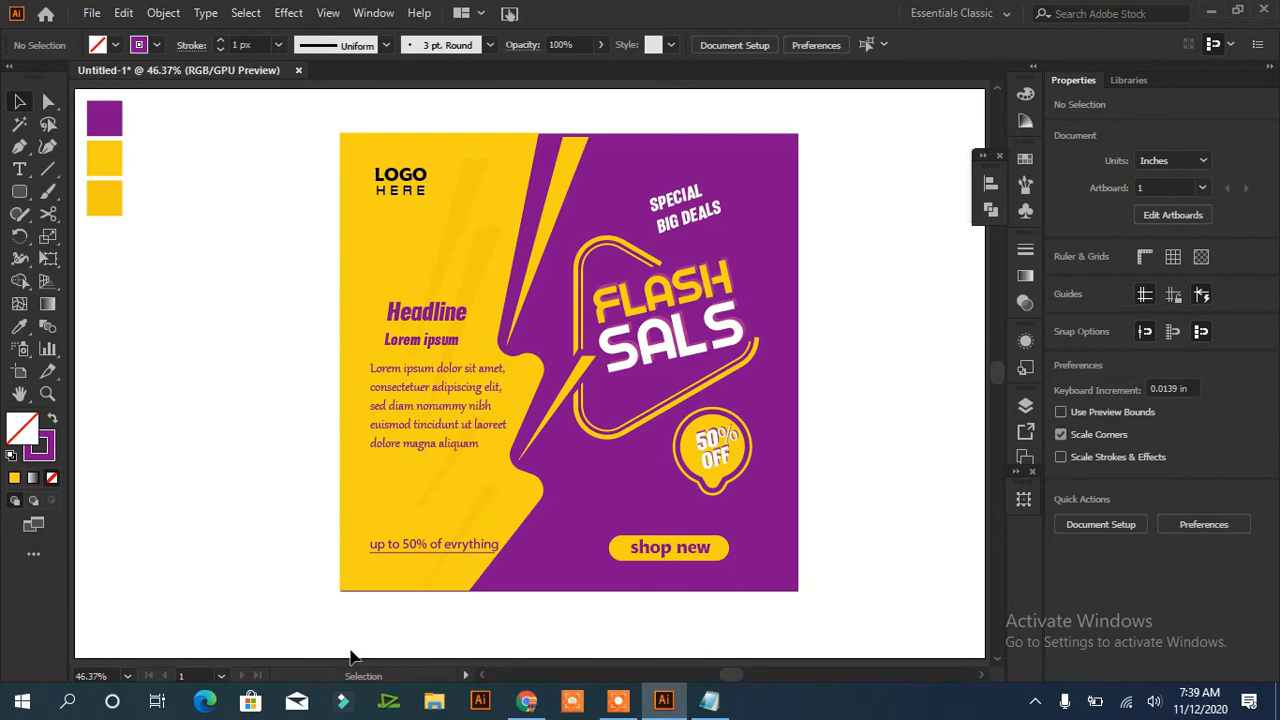
pyautogui.click(405, 560)
pyautogui.click(262, 647)
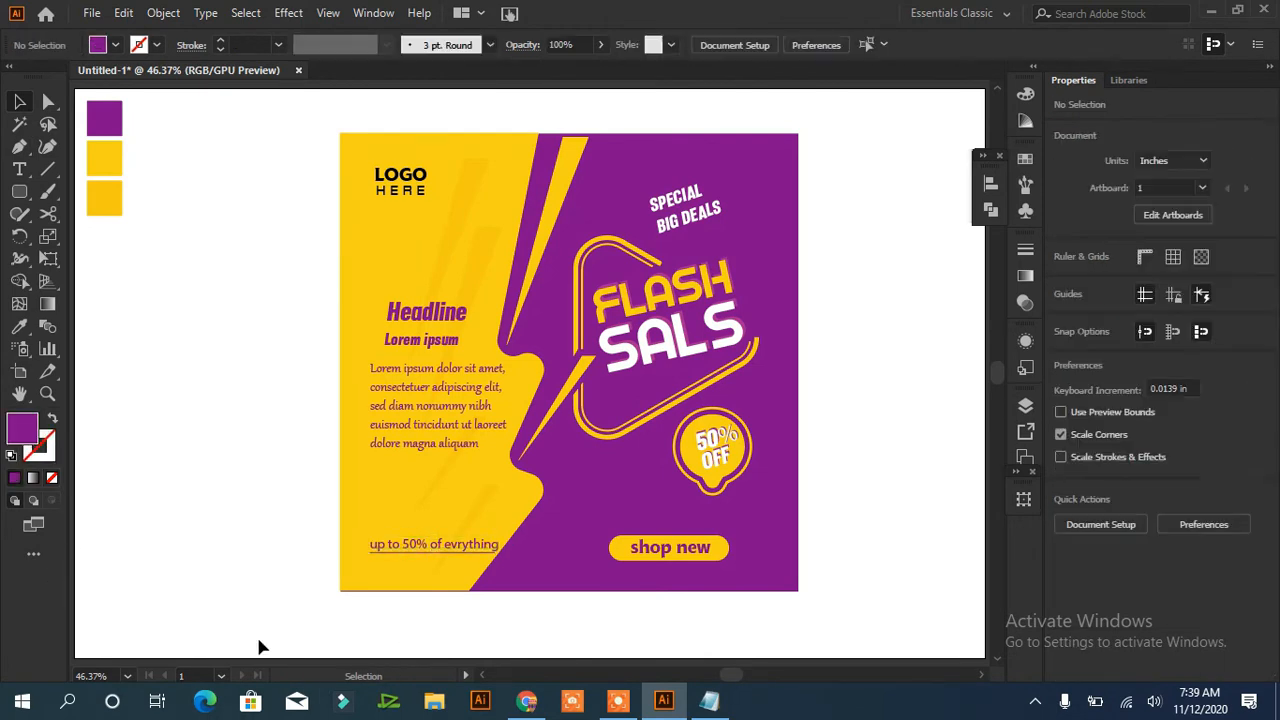
# - Recolor both logo text lines, LOGO and HERE, with the purple swatch using the Eyedropper, and select them together
pyautogui.click(400, 177)
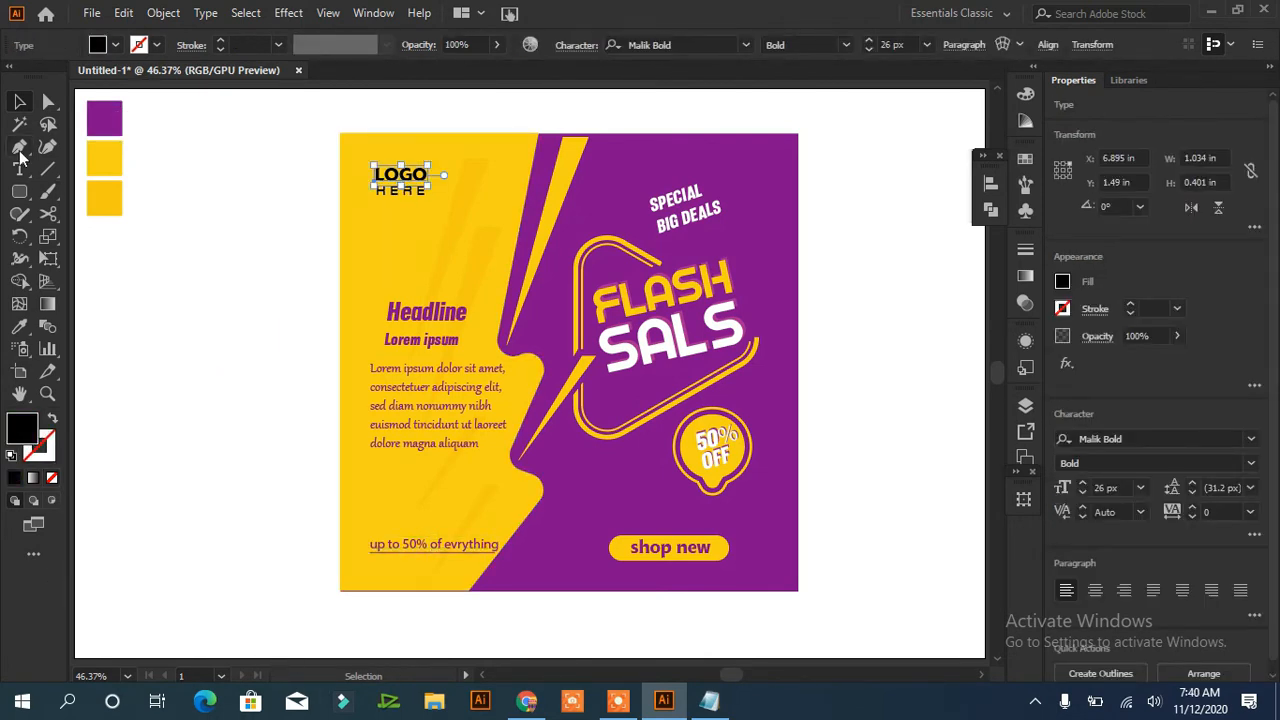
pyautogui.click(20, 326)
pyautogui.click(106, 116)
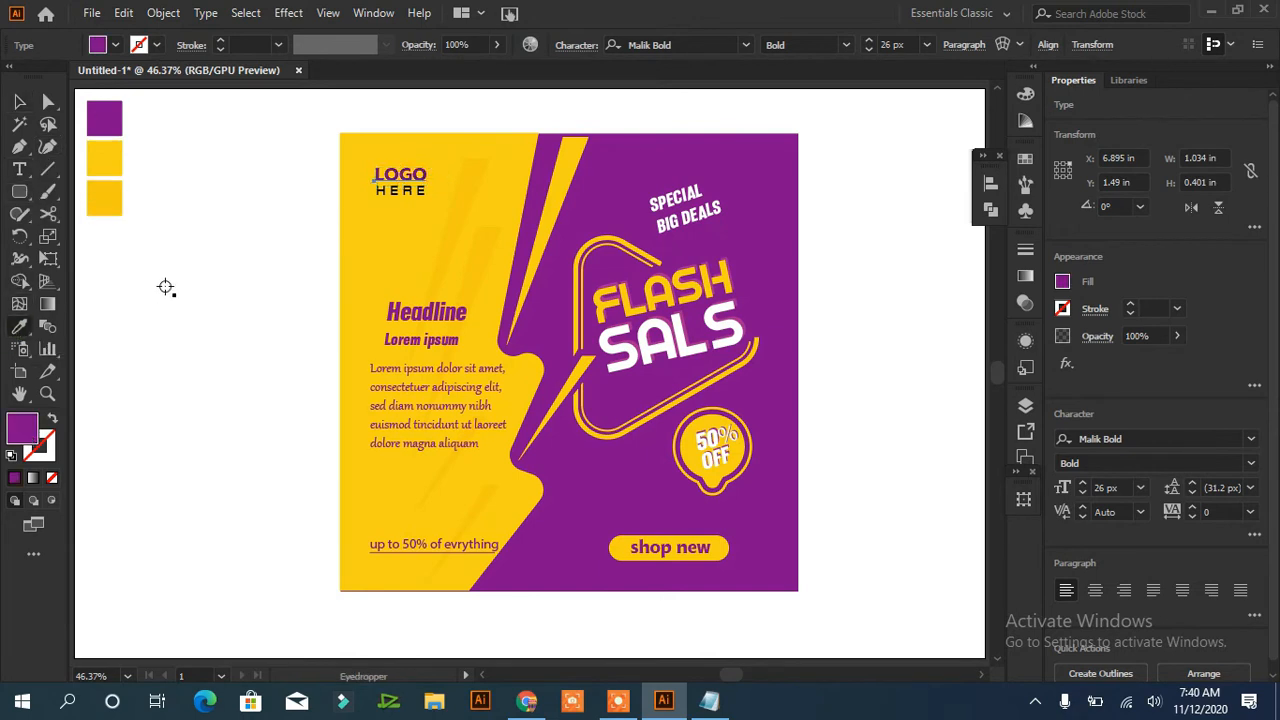
pyautogui.click(17, 100)
pyautogui.click(386, 218)
pyautogui.click(402, 190)
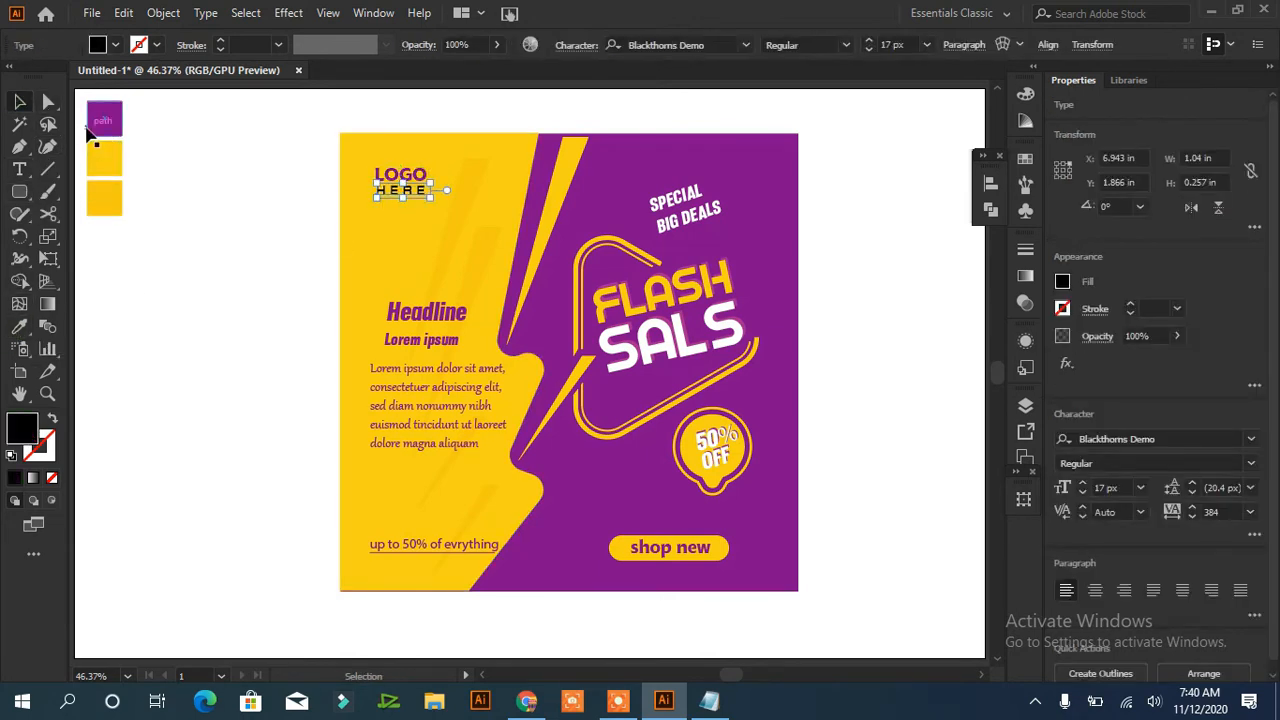
pyautogui.click(20, 326)
pyautogui.click(108, 122)
pyautogui.press('v')
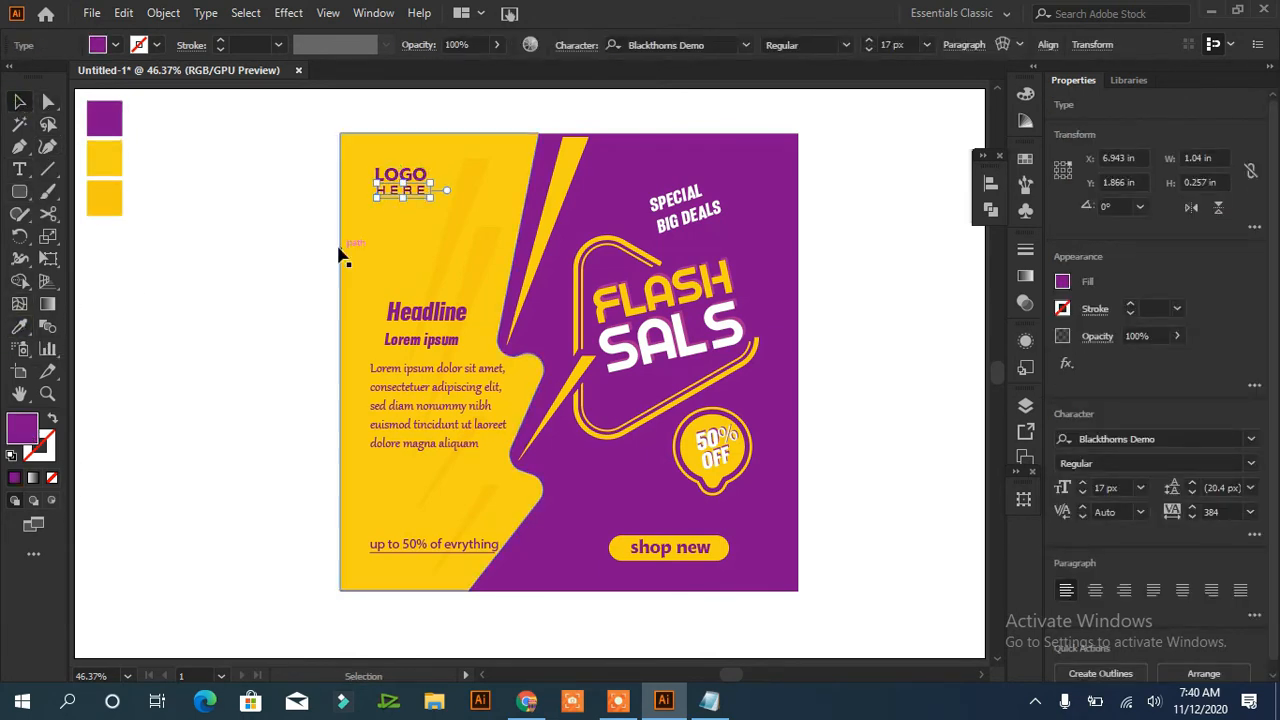
pyautogui.keyDown('shift'); pyautogui.click(380, 175); pyautogui.keyUp('shift')
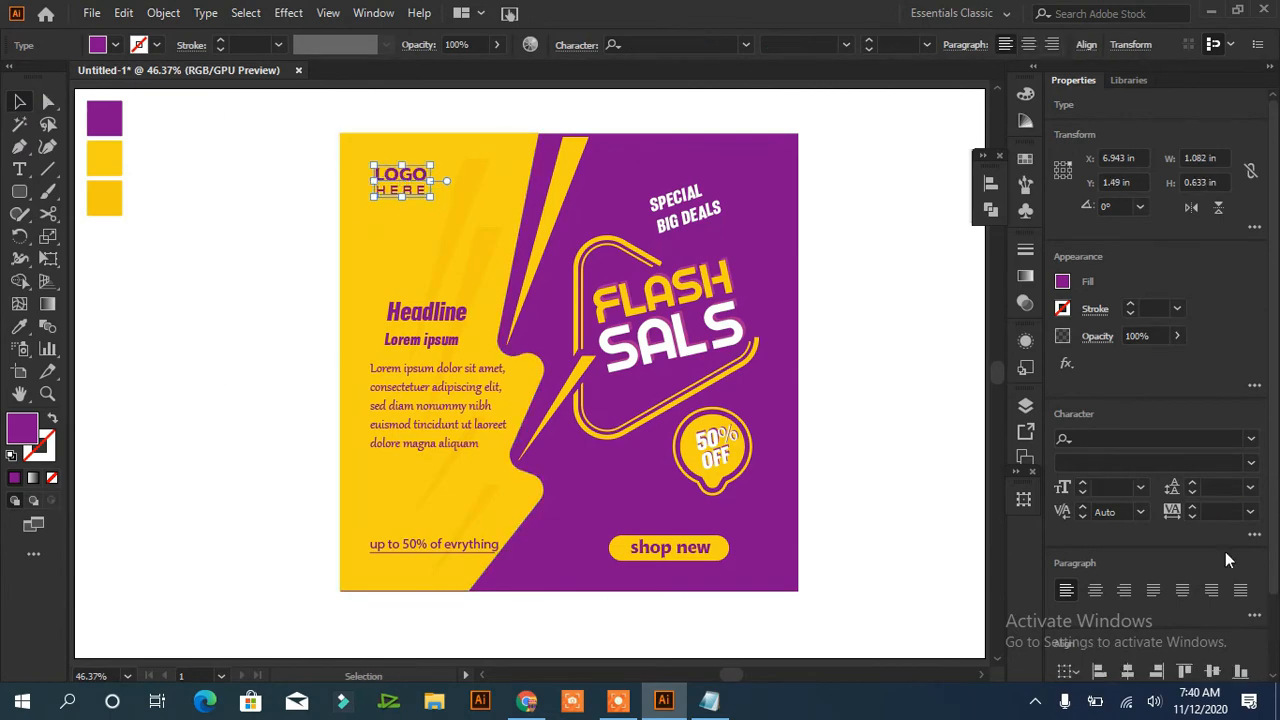
# - Group the two logo lines and paste a white-filled copy in front, leaving the purple version as a shadow
pyautogui.hotkey('ctrl', 'g')
pyautogui.click(124, 13)
pyautogui.click(154, 105)
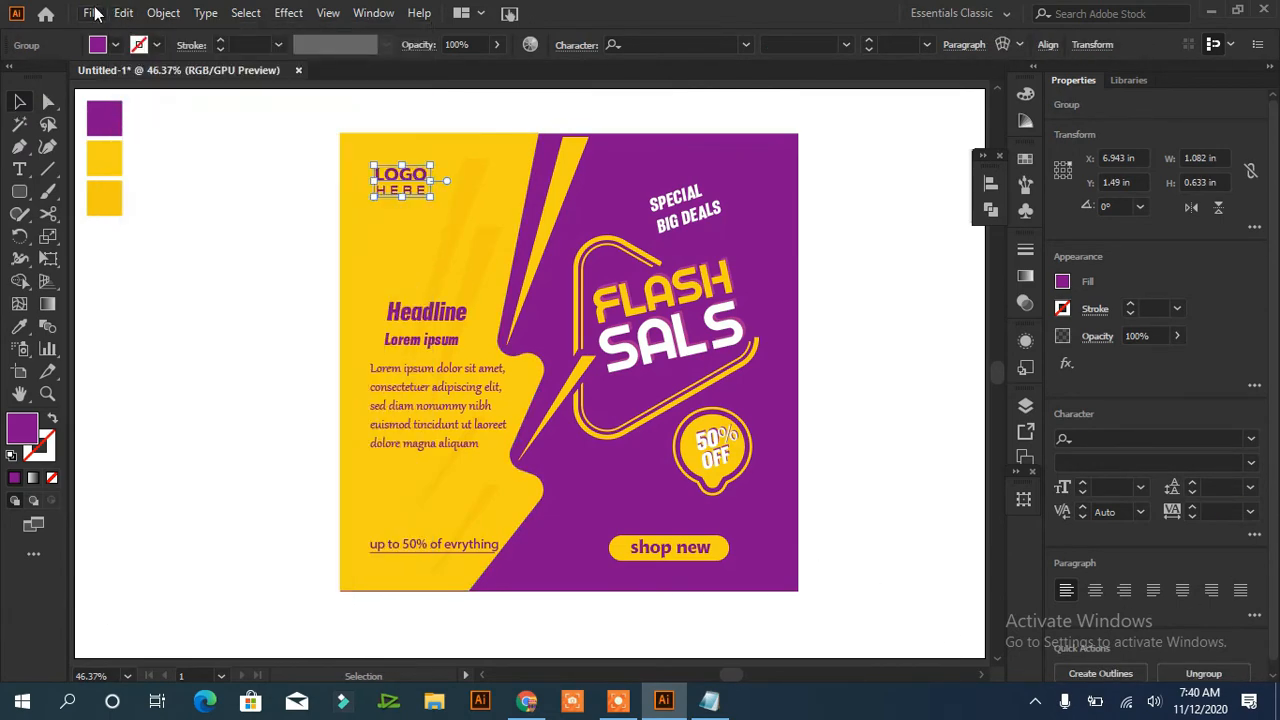
pyautogui.click(94, 14)
pyautogui.moveTo(126, 17)
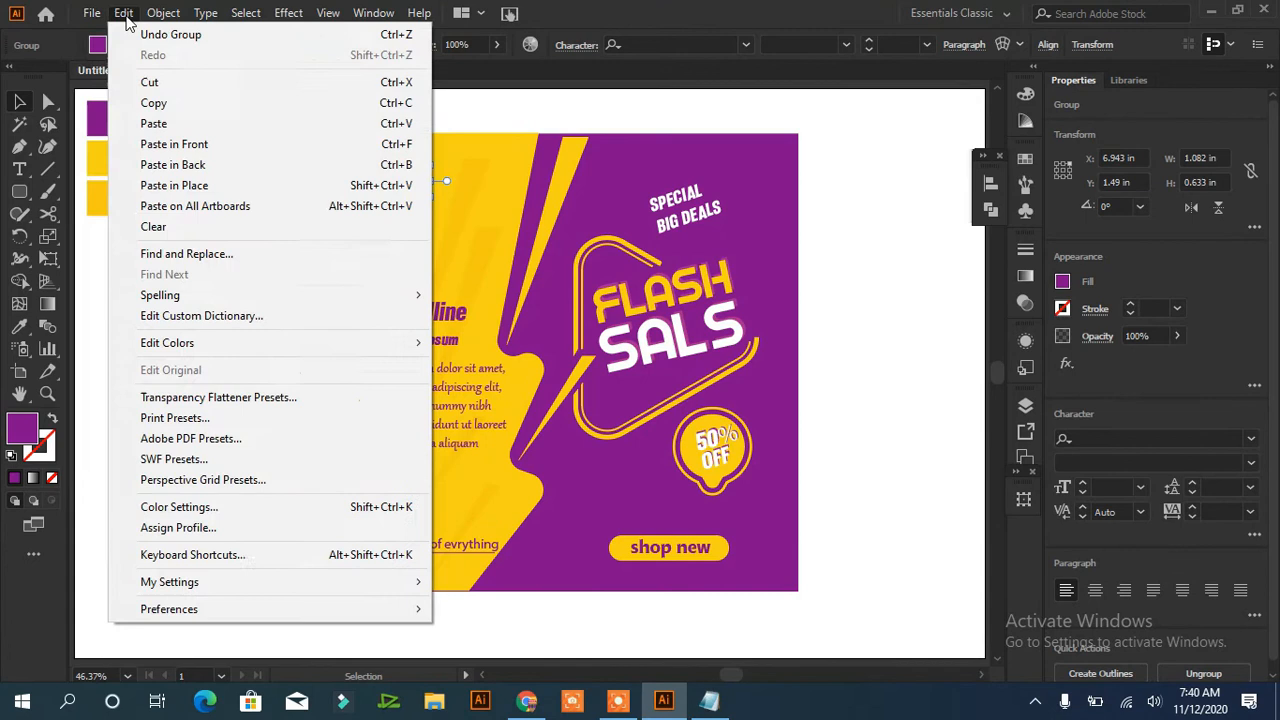
pyautogui.click(175, 144)
pyautogui.click(117, 45)
pyautogui.click(34, 72)
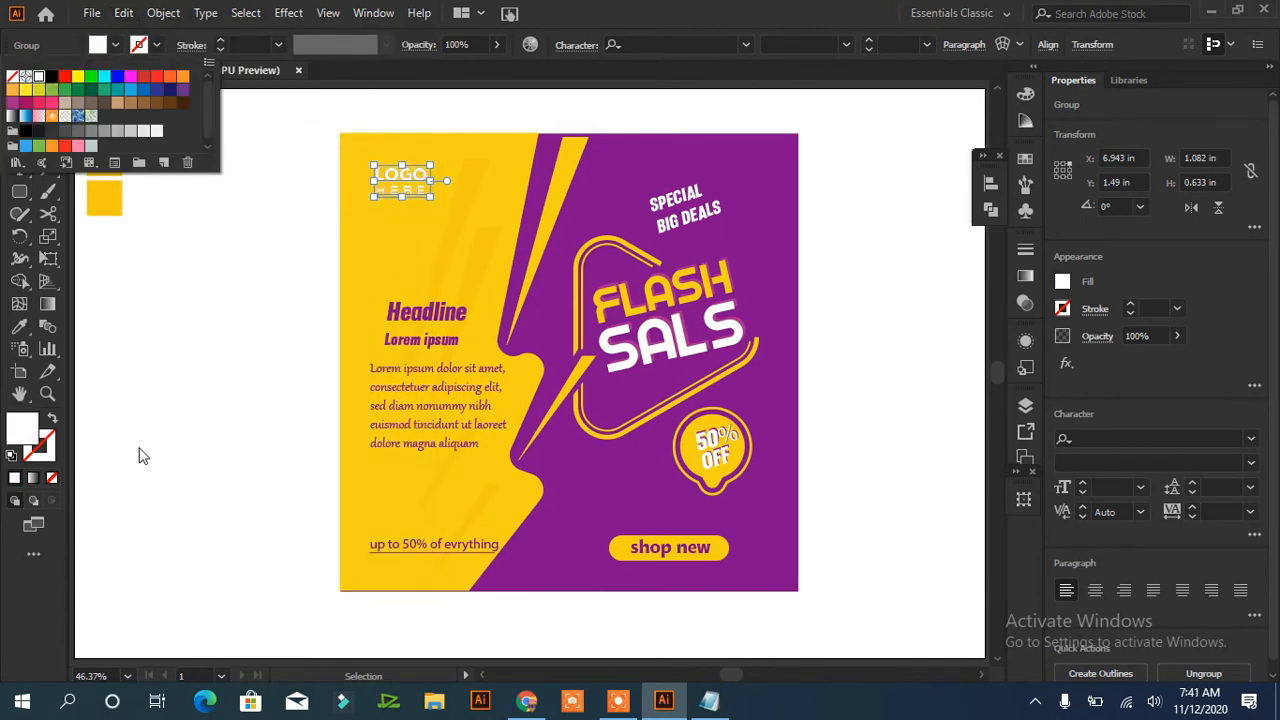
pyautogui.click(248, 356)
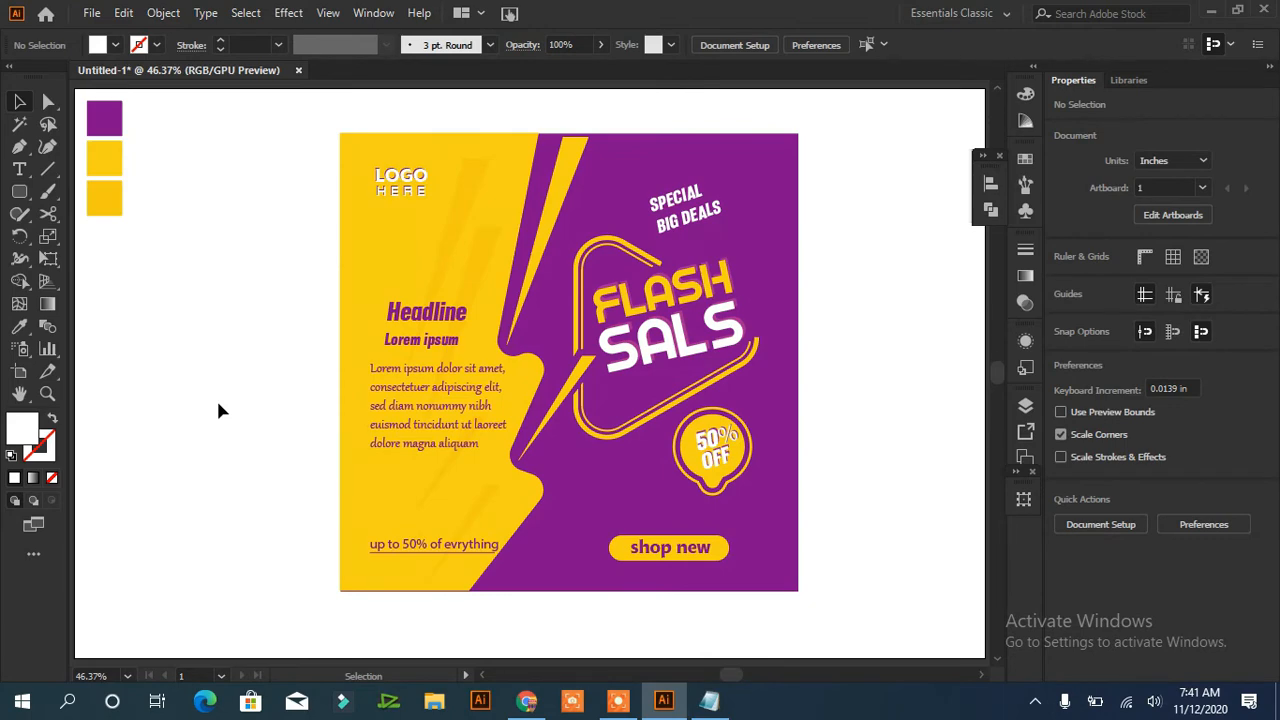
# - Paste a copy of the yellow face shape behind it, shift it about 0.055 in right, and lower its opacity to 67%
pyautogui.click(487, 289)
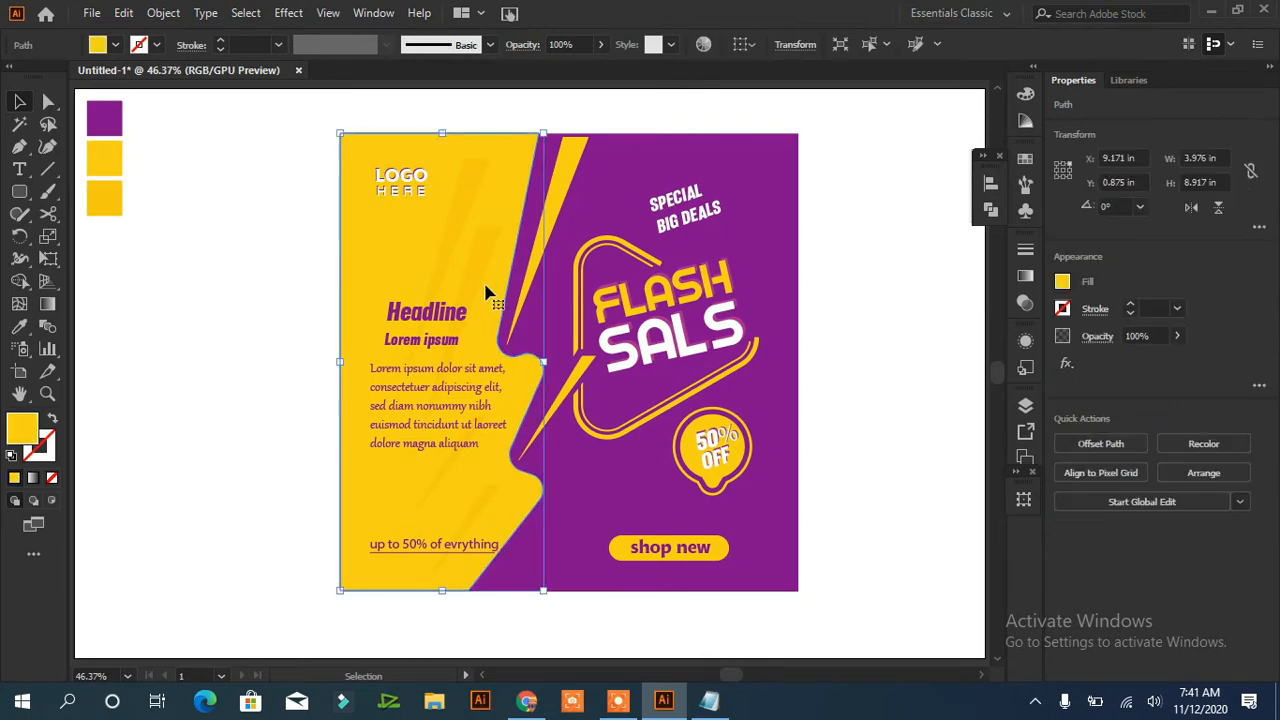
pyautogui.click(124, 13)
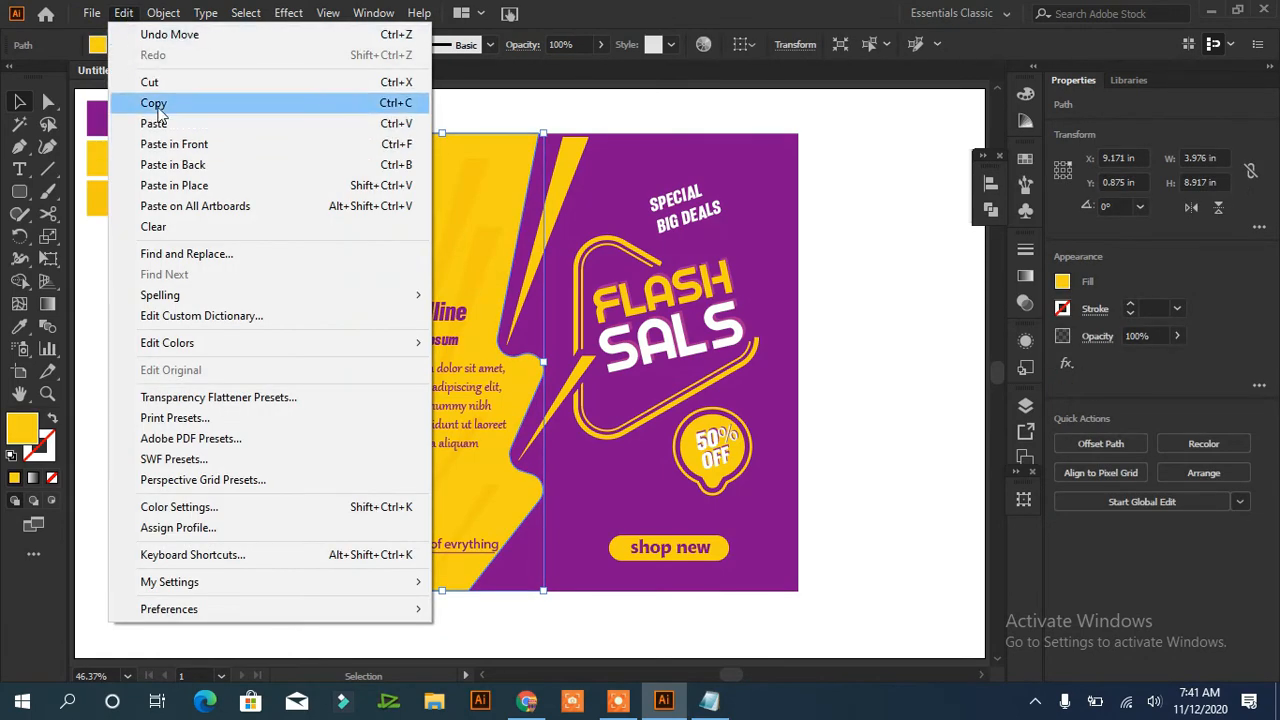
pyautogui.click(171, 165)
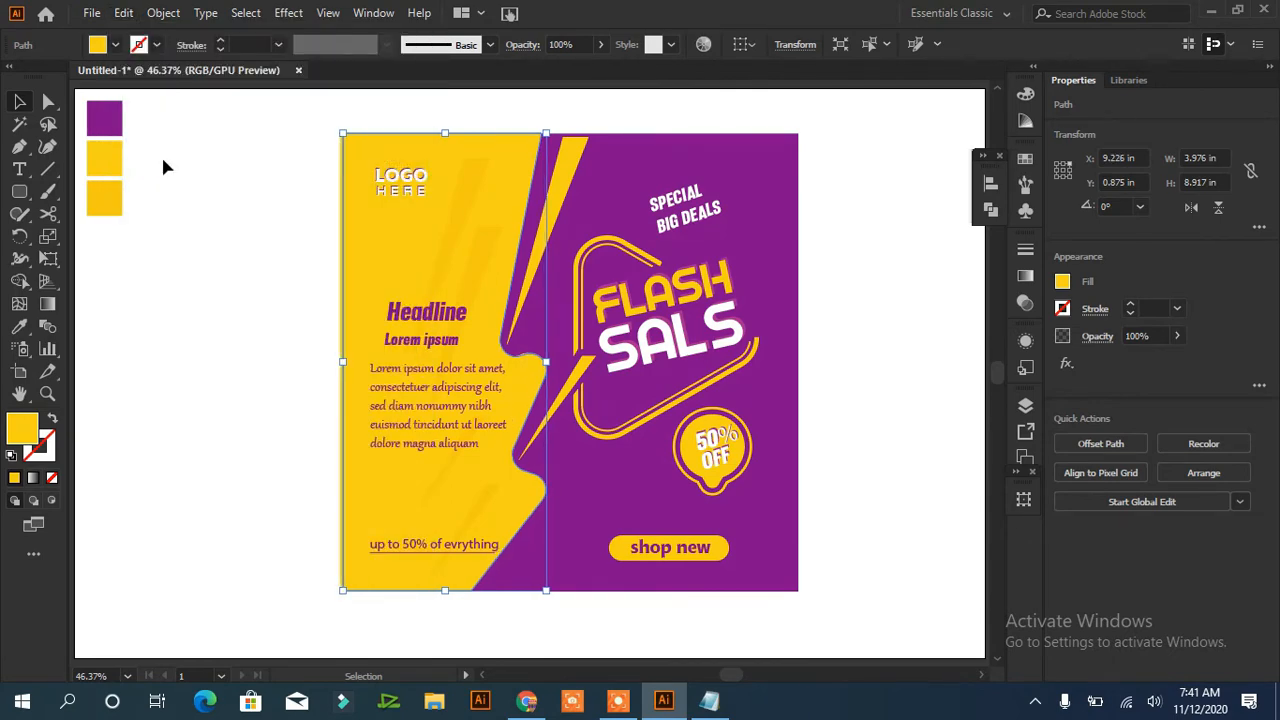
pyautogui.click(1176, 337)
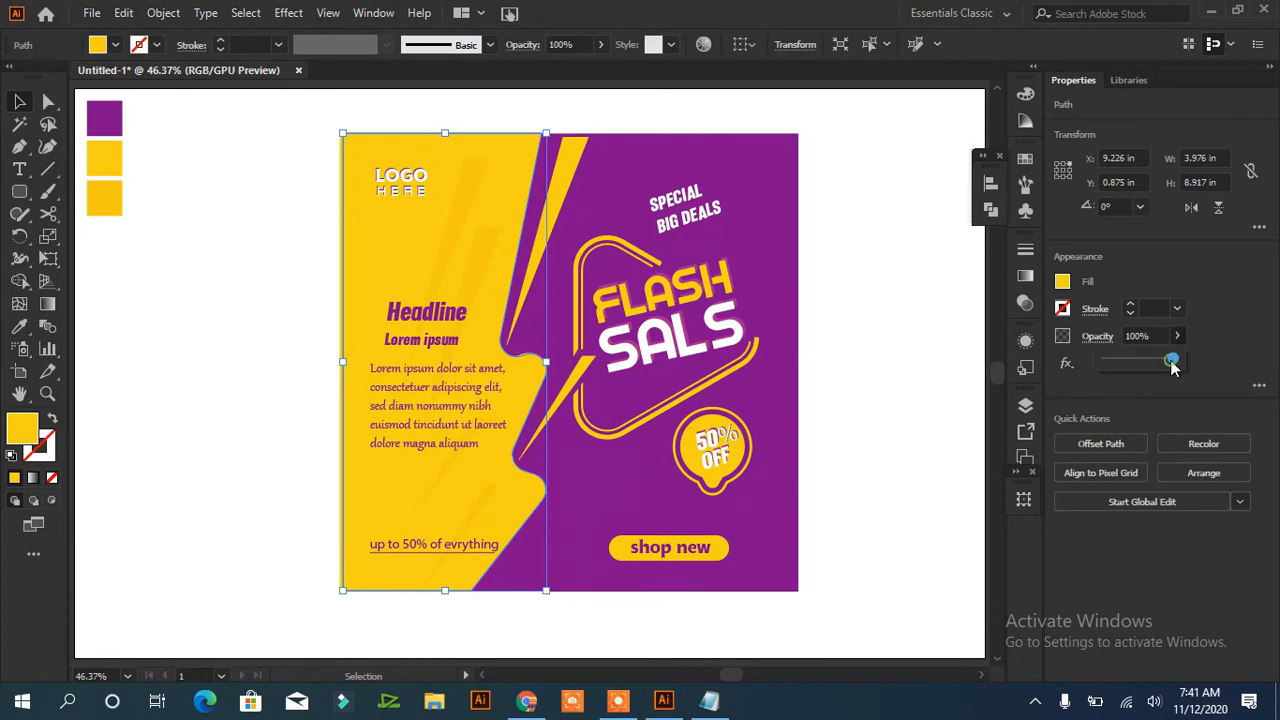
pyautogui.moveTo(1168, 360); pyautogui.dragTo(1155, 370)
pyautogui.click(960, 352)
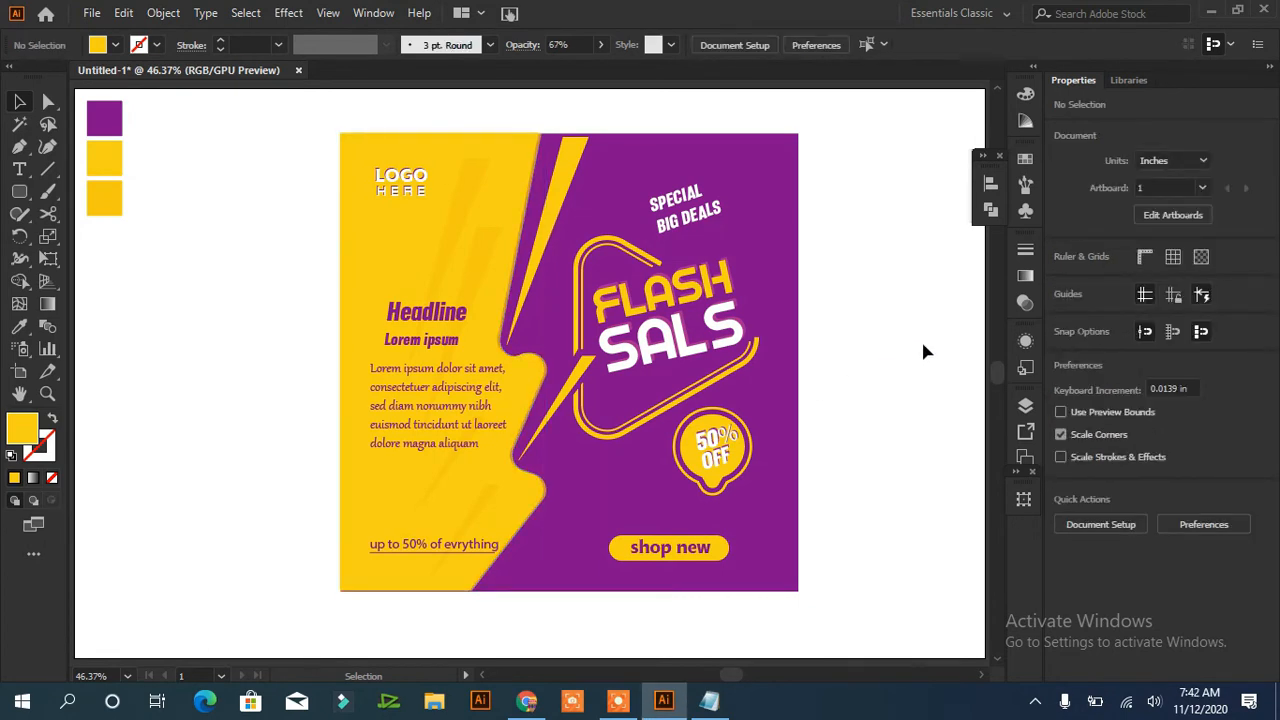
pyautogui.moveTo(834, 122); pyautogui.dragTo(286, 606)
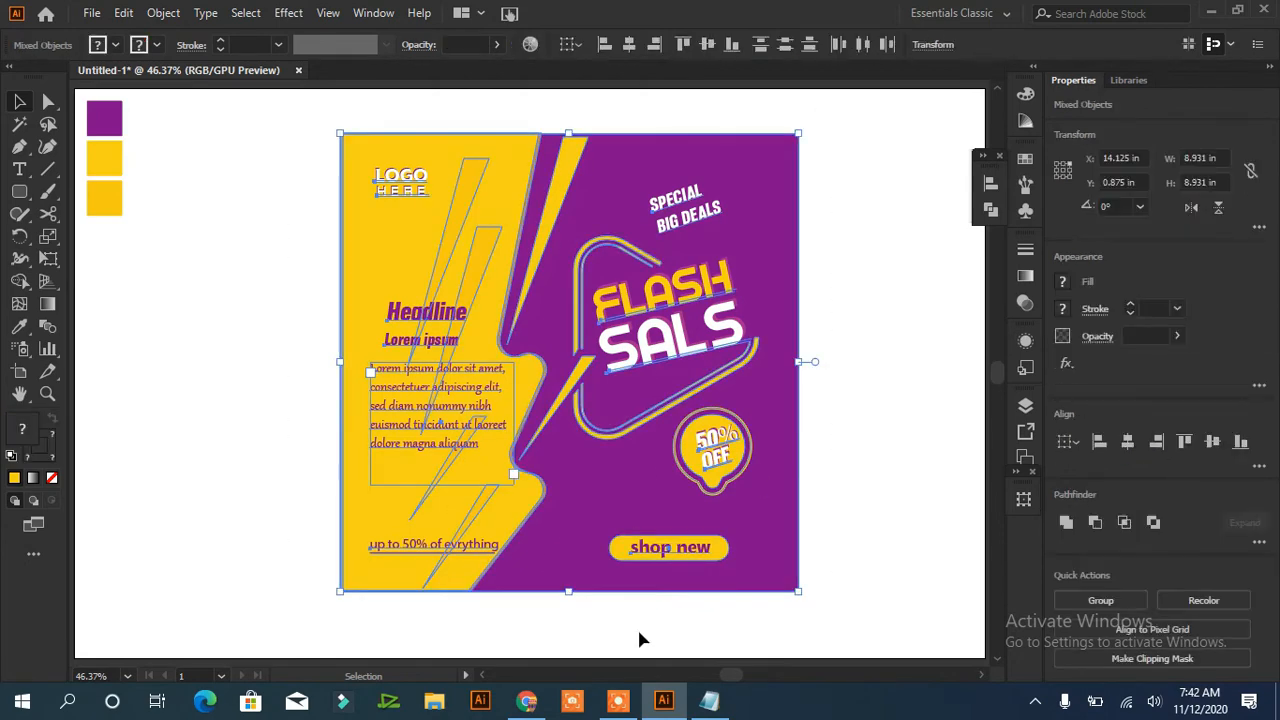
pyautogui.click(953, 441)
# - Draw a yellow circle about 0.32 in wide beside the artboard and repeat it into an evenly spaced horizontal row of seven
pyautogui.press('l')
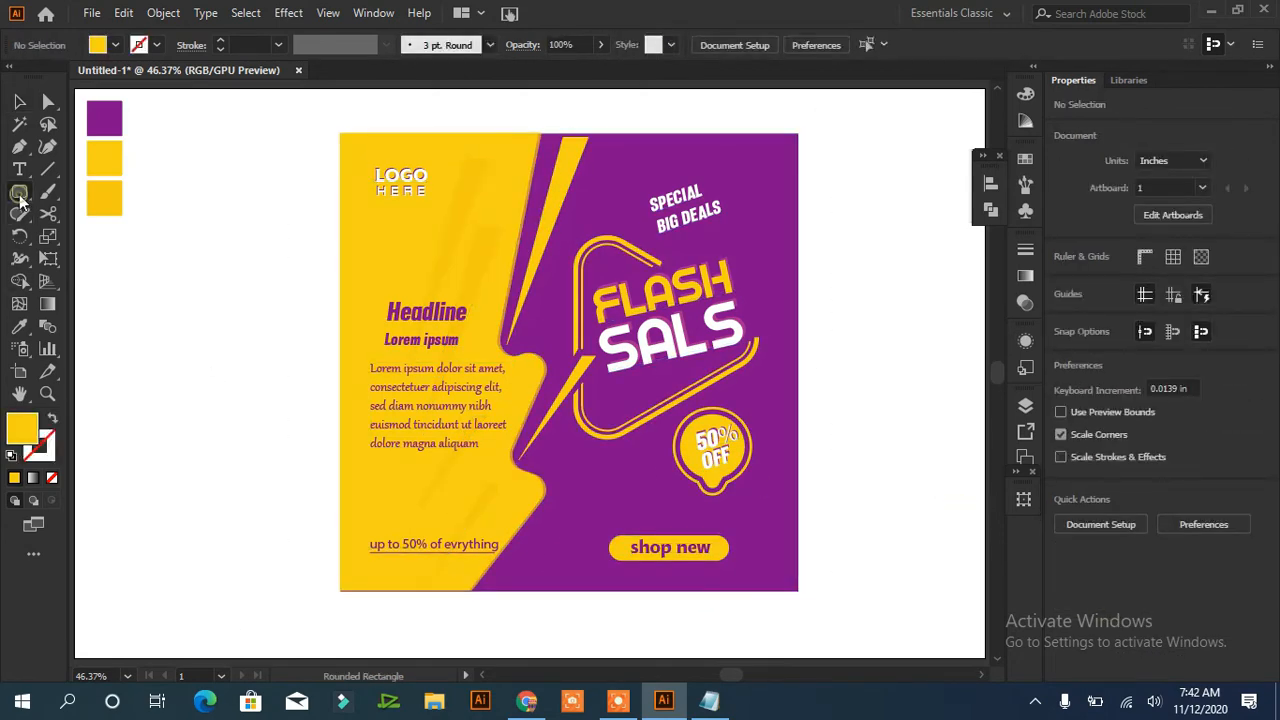
pyautogui.moveTo(152, 253); pyautogui.dragTo(183, 268)
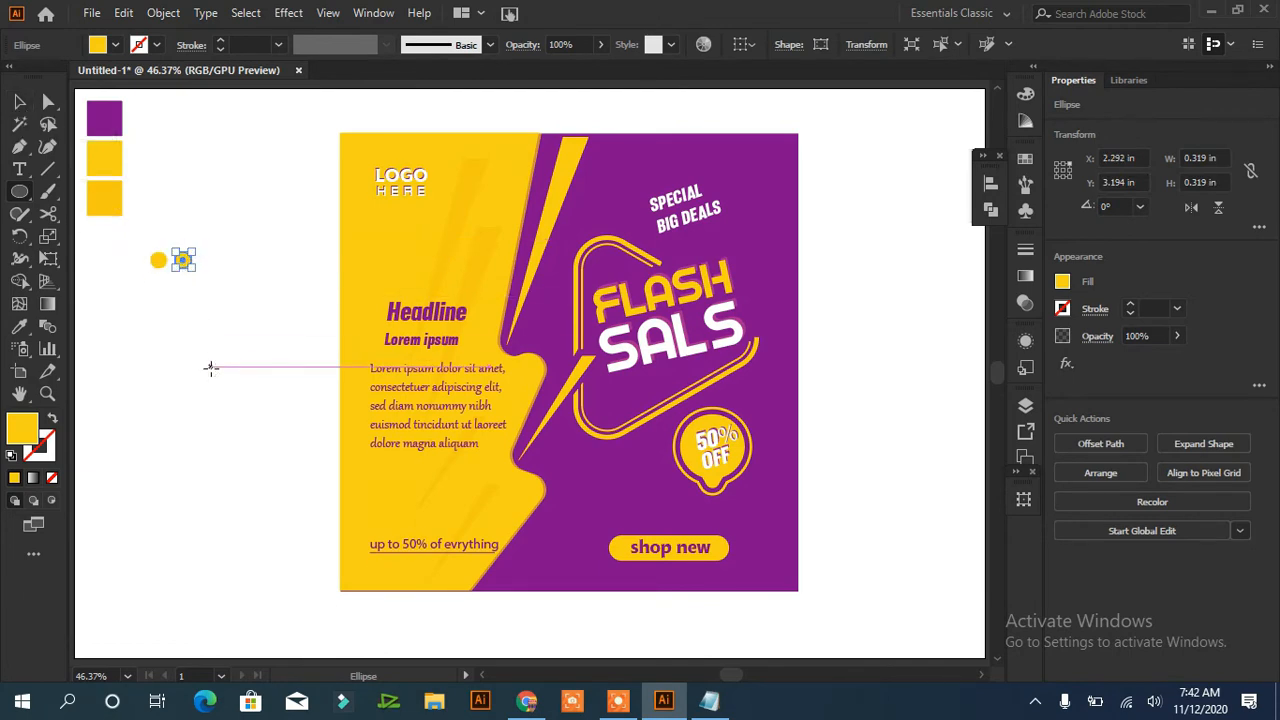
pyautogui.hotkey('ctrl', 'd')
pyautogui.hotkey('ctrl', 'd')
pyautogui.hotkey('ctrl', 'd')
pyautogui.hotkey('ctrl', 'd')
pyautogui.hotkey('ctrl', 'd')
pyautogui.press('v')
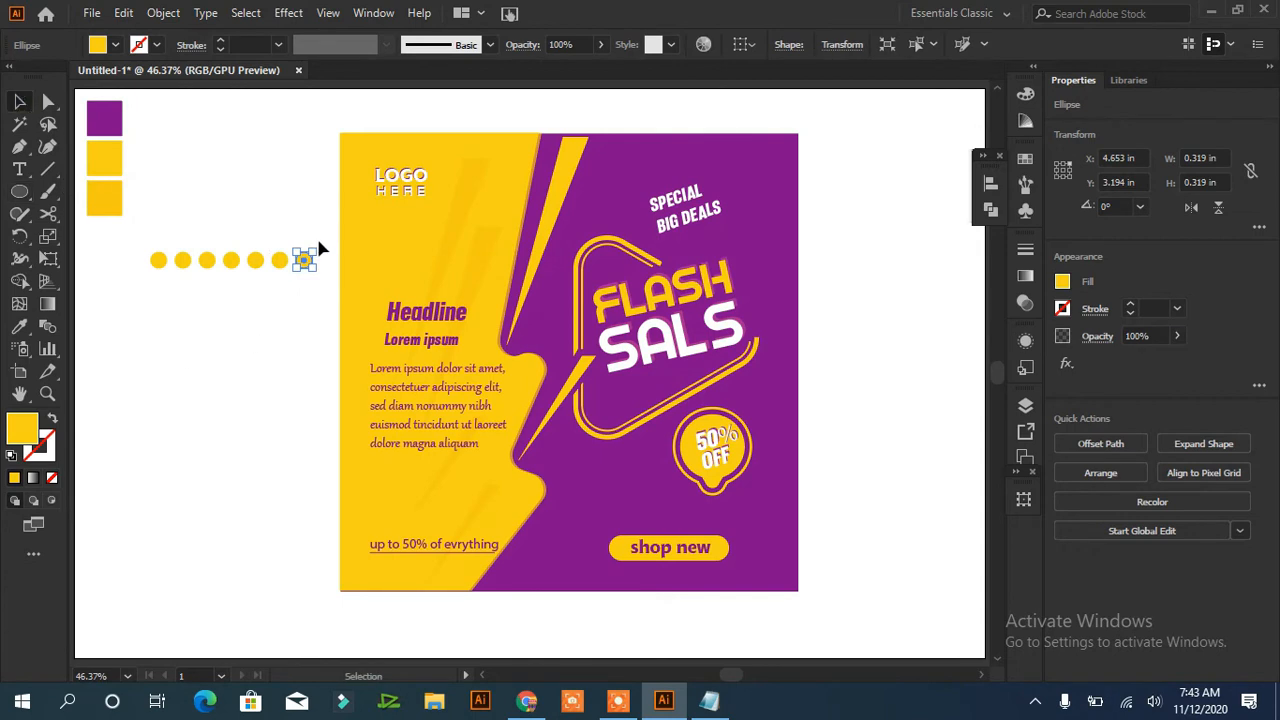
# - Duplicate the row of circles downward at even spacing to build a grid of ten rows
pyautogui.moveTo(316, 235); pyautogui.dragTo(145, 272)
pyautogui.moveTo(229, 263); pyautogui.dragTo(231, 287)
pyautogui.hotkey('ctrl', 'd')
pyautogui.hotkey('ctrl', 'd')
pyautogui.hotkey('ctrl', 'd')
pyautogui.hotkey('ctrl', 'd')
pyautogui.hotkey('ctrl', 'd')
pyautogui.hotkey('ctrl', 'd')
pyautogui.hotkey('ctrl', 'd')
pyautogui.hotkey('ctrl', 'd')
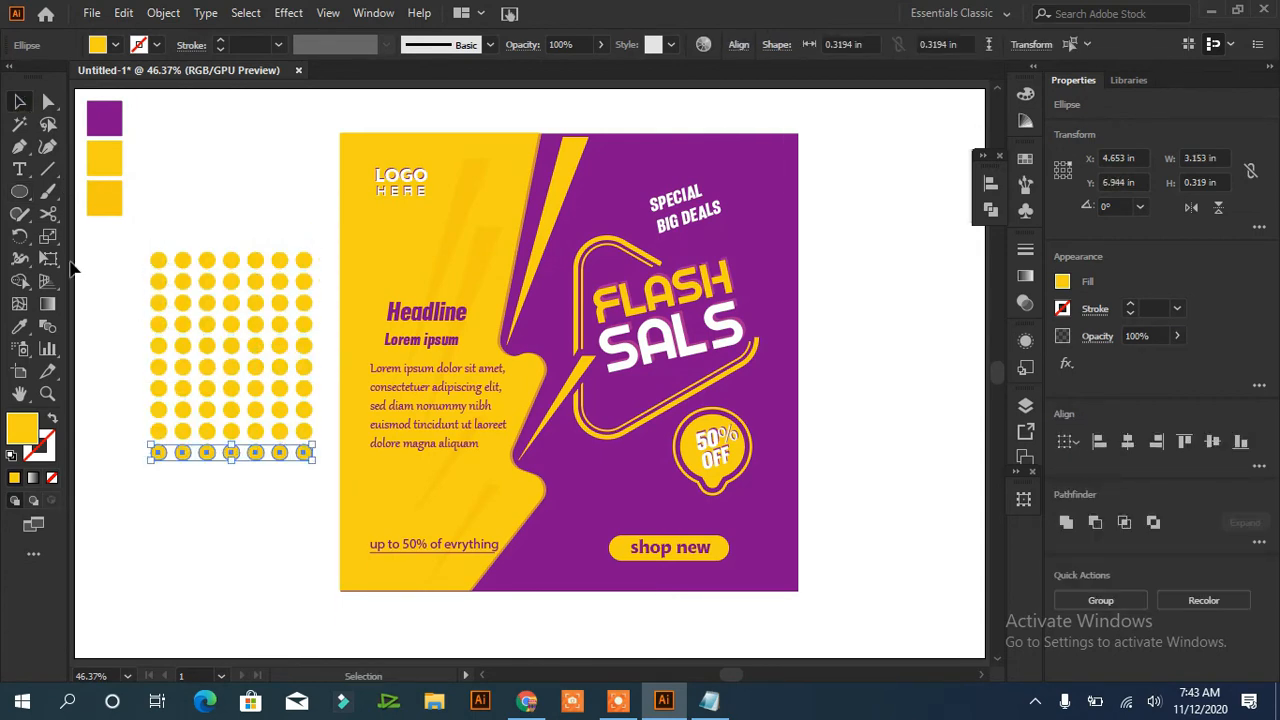
# - Group the dot grid, shrink it to about 1.26 in wide, and group it with a duplicate set directly beside it
pyautogui.moveTo(140, 480); pyautogui.dragTo(322, 245)
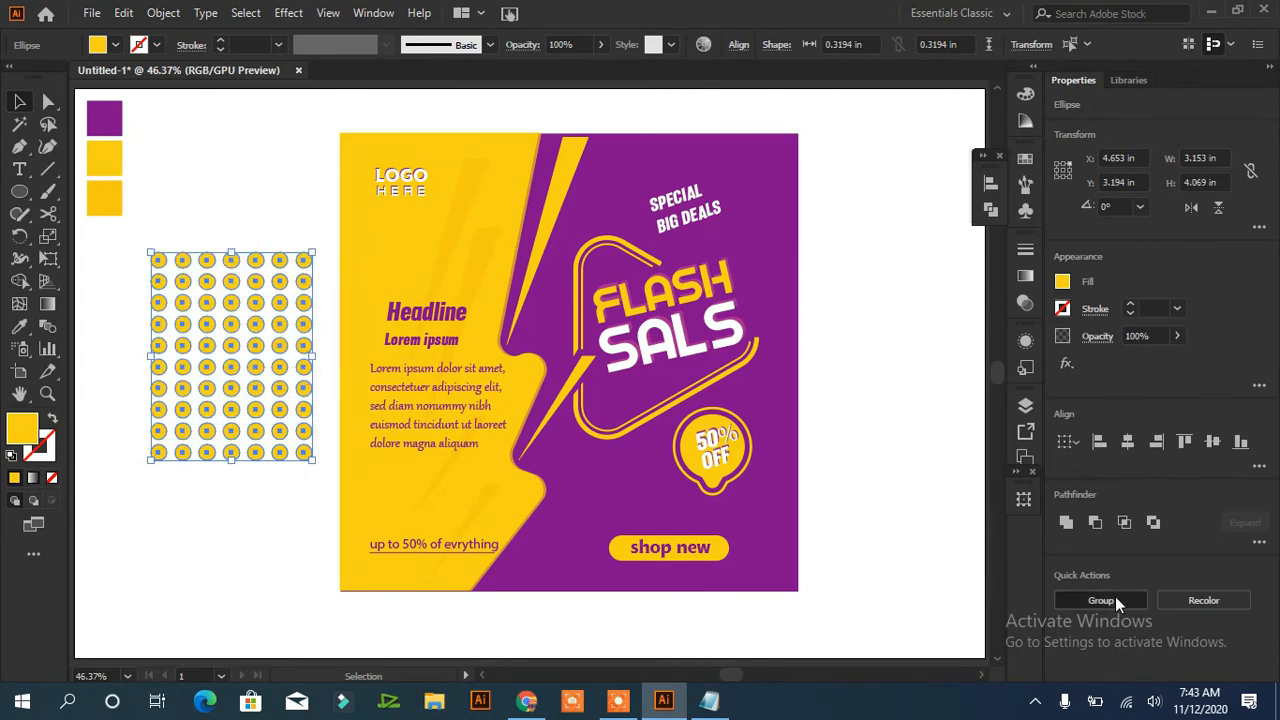
pyautogui.hotkey('ctrl', 'g')
pyautogui.moveTo(312, 458); pyautogui.dragTo(215, 336)
pyautogui.moveTo(195, 296); pyautogui.dragTo(252, 295)
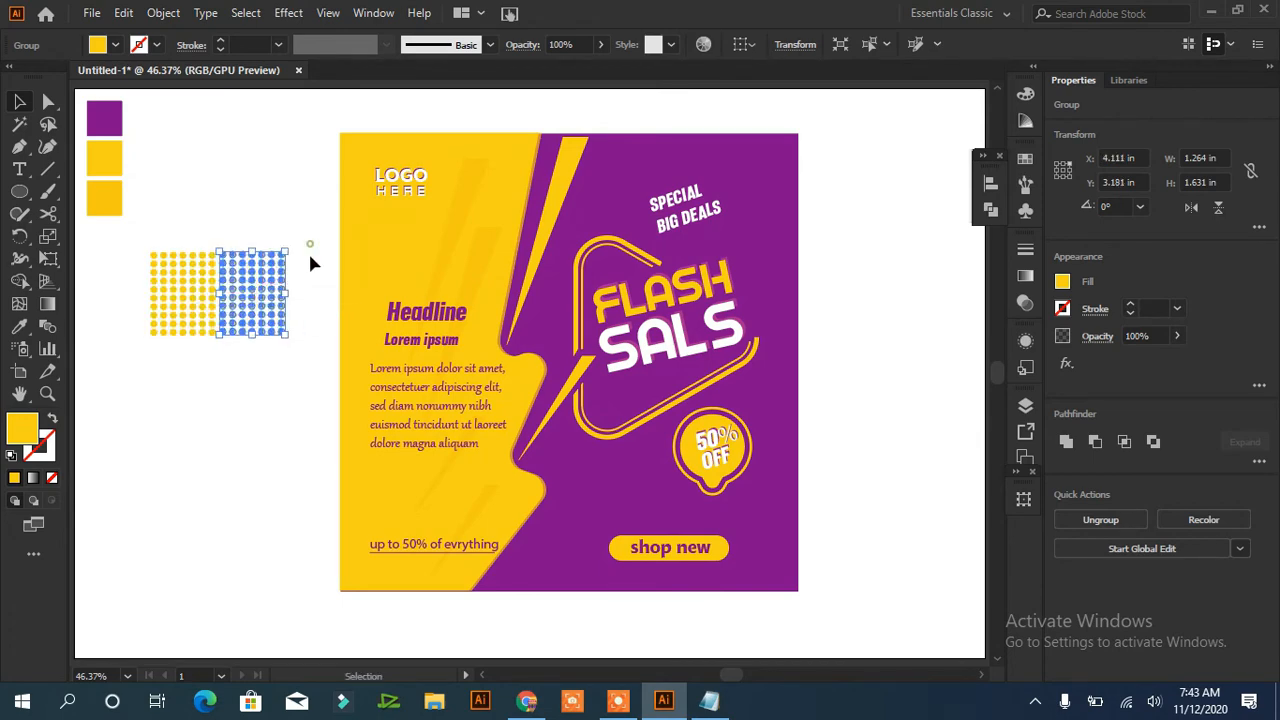
pyautogui.moveTo(310, 244); pyautogui.dragTo(148, 292)
pyautogui.click(1100, 600)
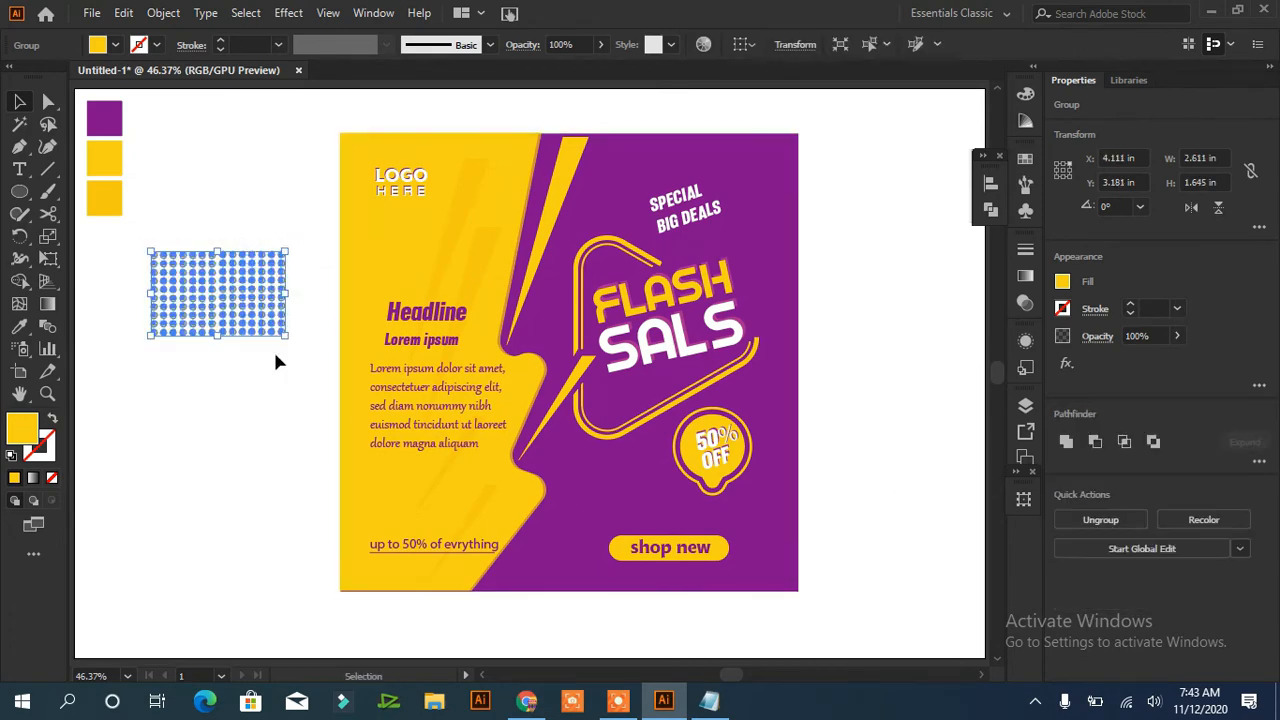
# - Duplicate the grouped dot block directly below the original and nudge the copy into alignment with it
pyautogui.moveTo(232, 298); pyautogui.dragTo(229, 384)
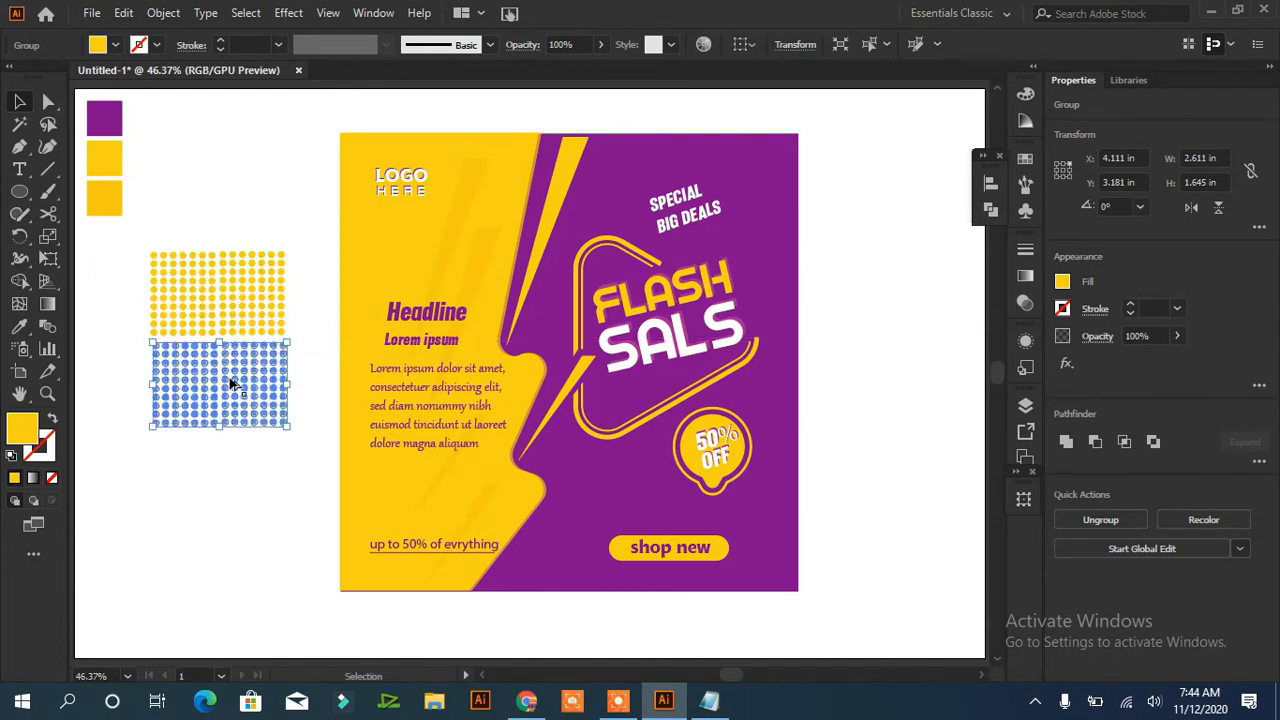
pyautogui.press('Left')
pyautogui.press('Left')
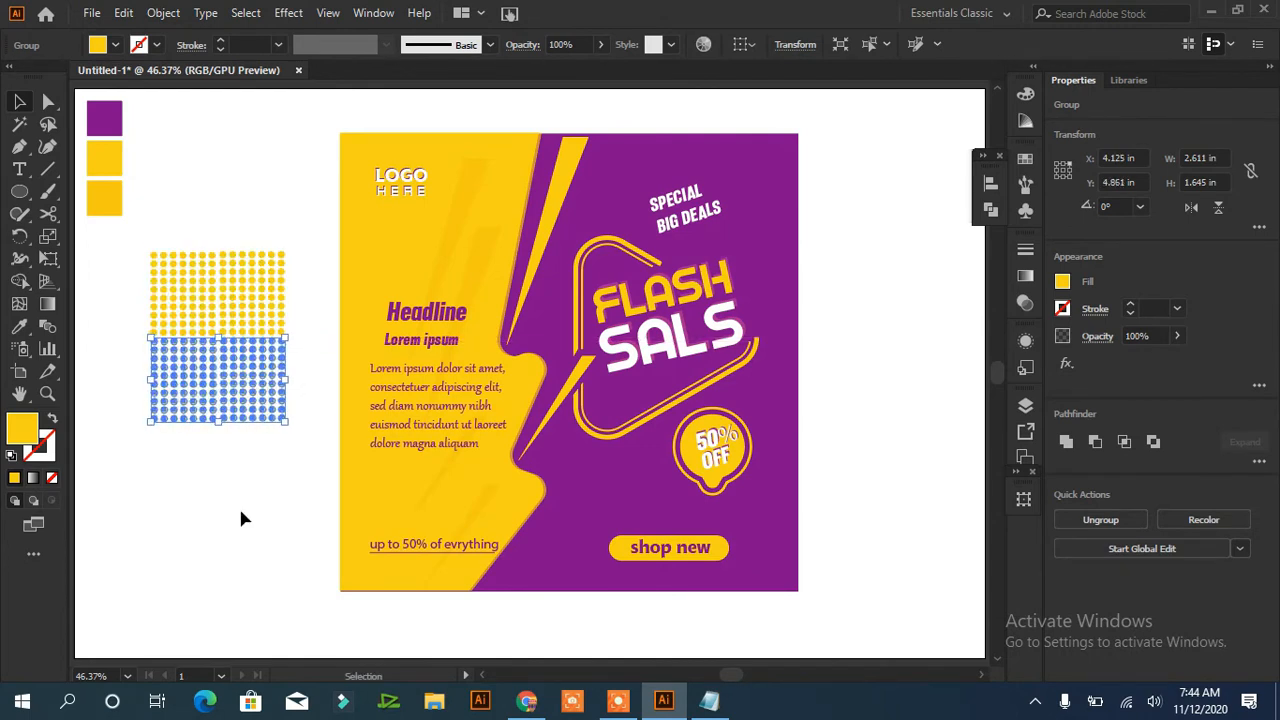
pyautogui.press('Left')
# - Group the two dot blocks and place the pattern over the FLASH SALS text, rotated to about 308.67°
pyautogui.click(240, 511)
pyautogui.moveTo(299, 241); pyautogui.dragTo(143, 463)
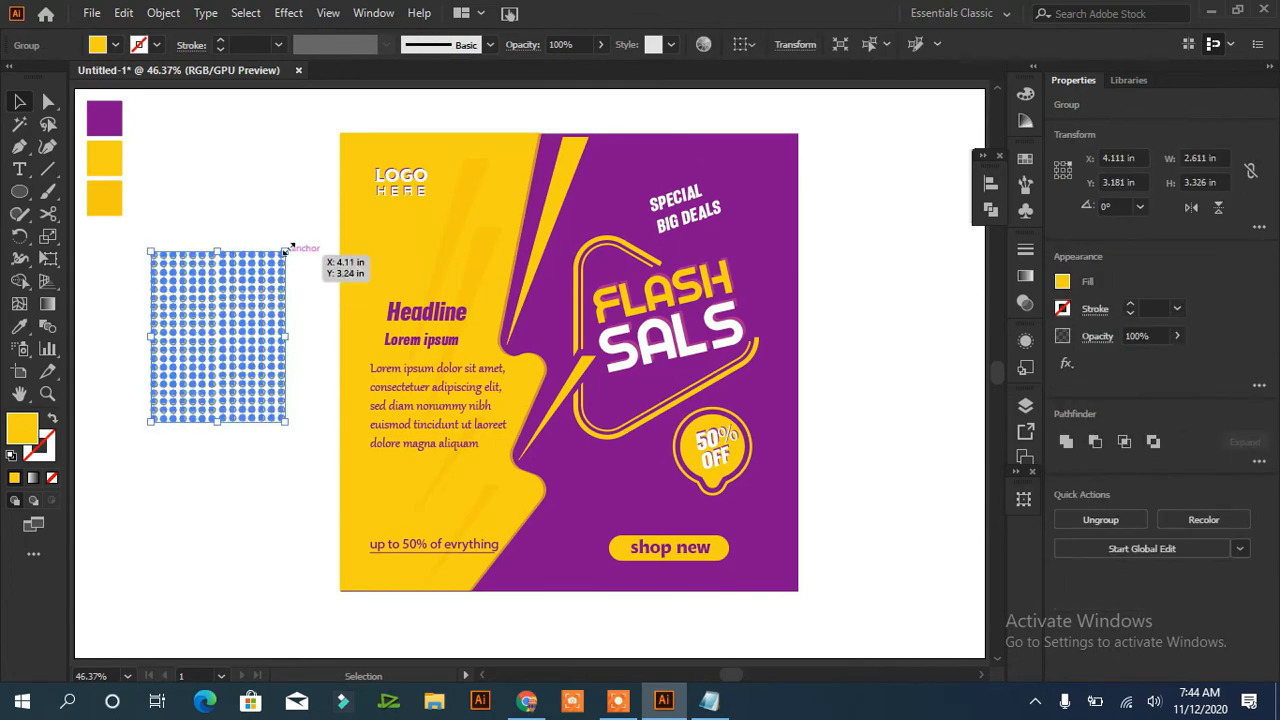
pyautogui.moveTo(306, 251); pyautogui.dragTo(307, 345)
pyautogui.moveTo(222, 328); pyautogui.dragTo(655, 338)
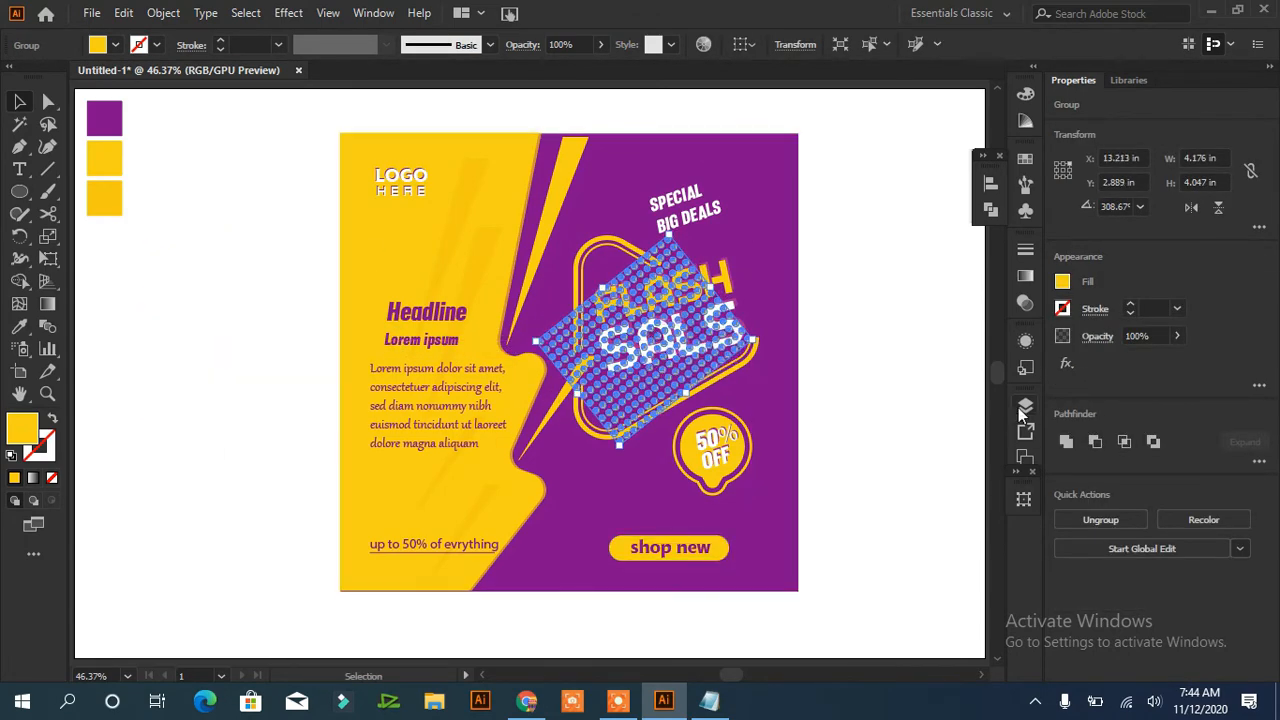
pyautogui.keyDown('shift'); pyautogui.click(779, 281); pyautogui.keyUp('shift')
pyautogui.rightClick(779, 281)
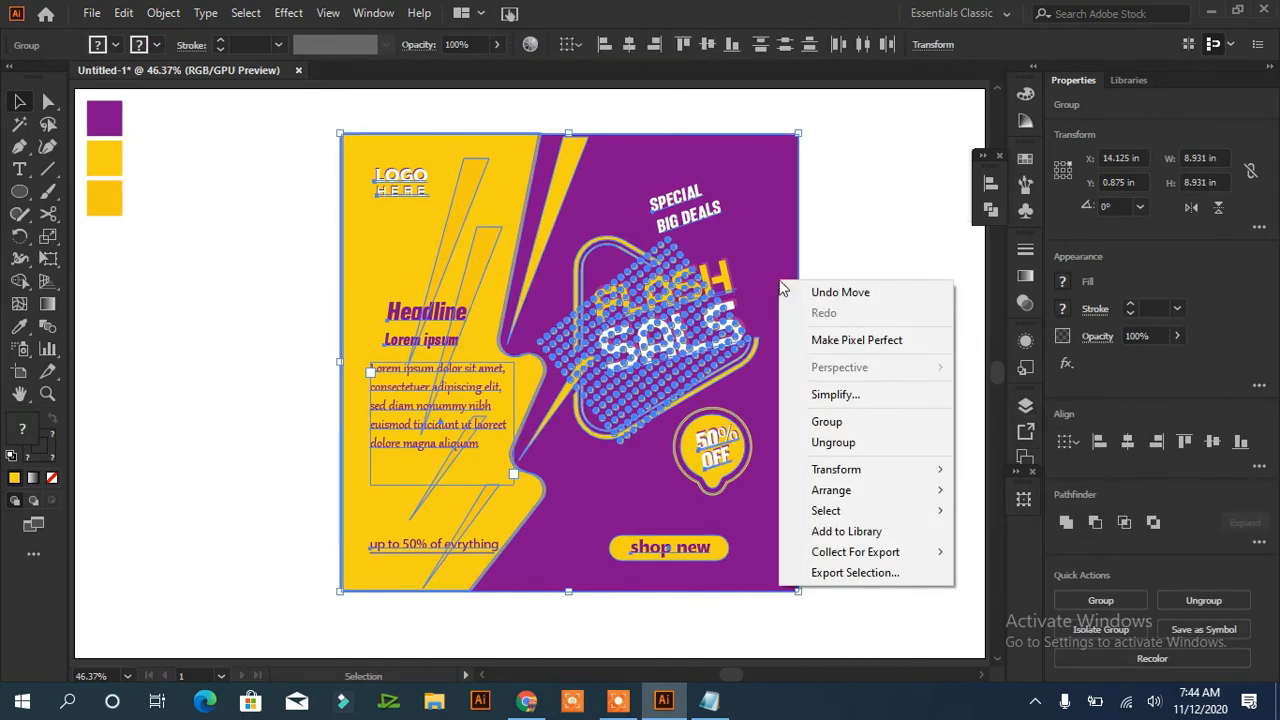
pyautogui.click(880, 221)
pyautogui.rightClick(769, 220)
pyautogui.click(833, 376)
pyautogui.click(872, 380)
pyautogui.click(704, 378)
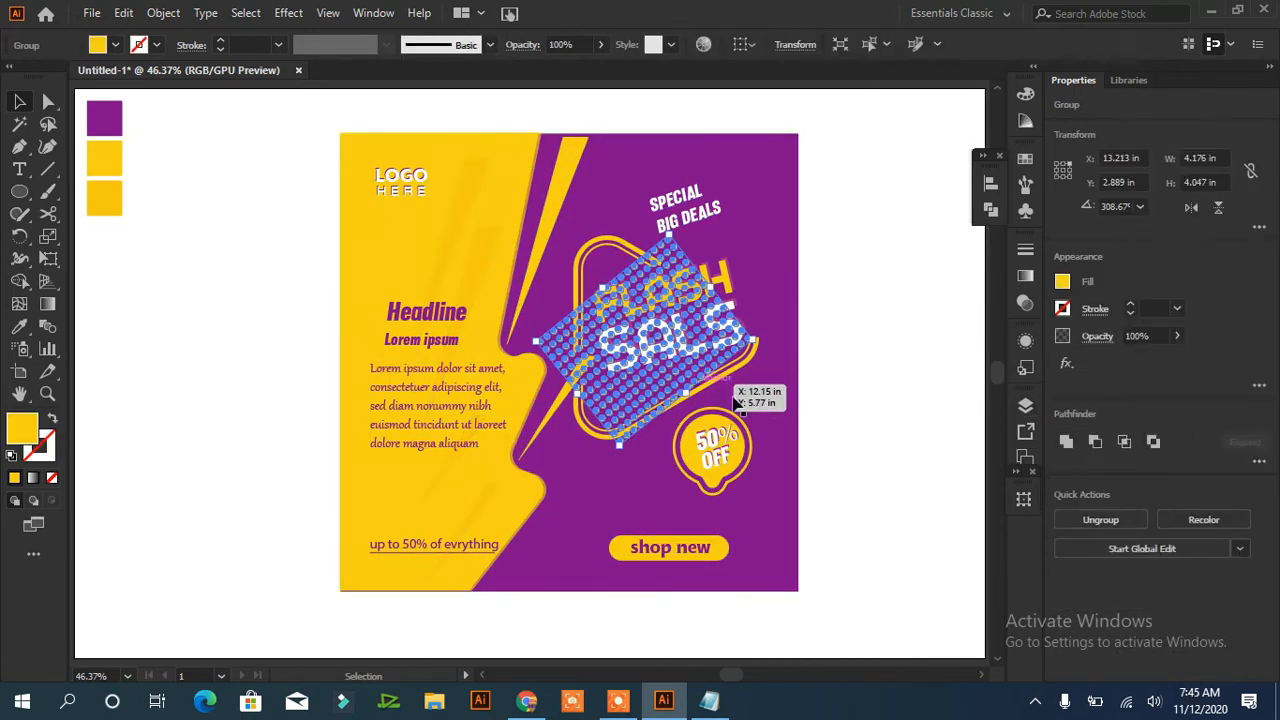
# - Reorder the dot pattern group in the layer stack so it sits directly above the purple background
pyautogui.press('F7')
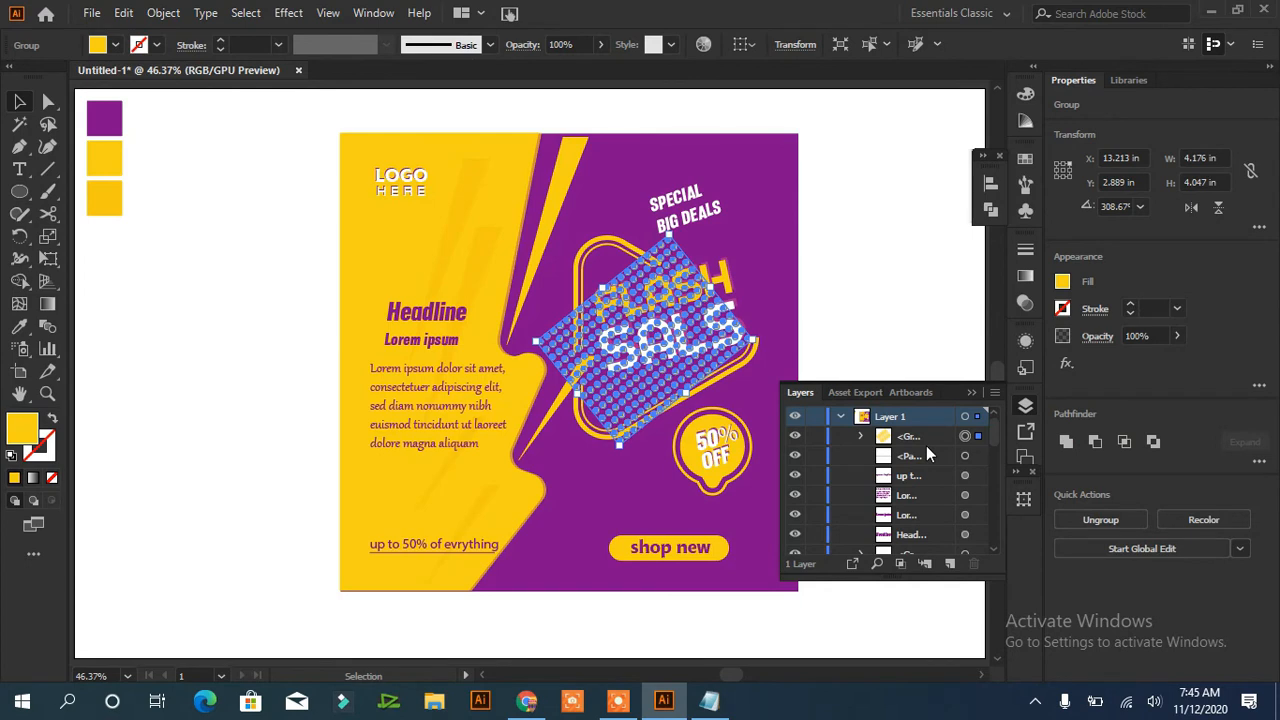
pyautogui.scroll(-5, 957, 495)
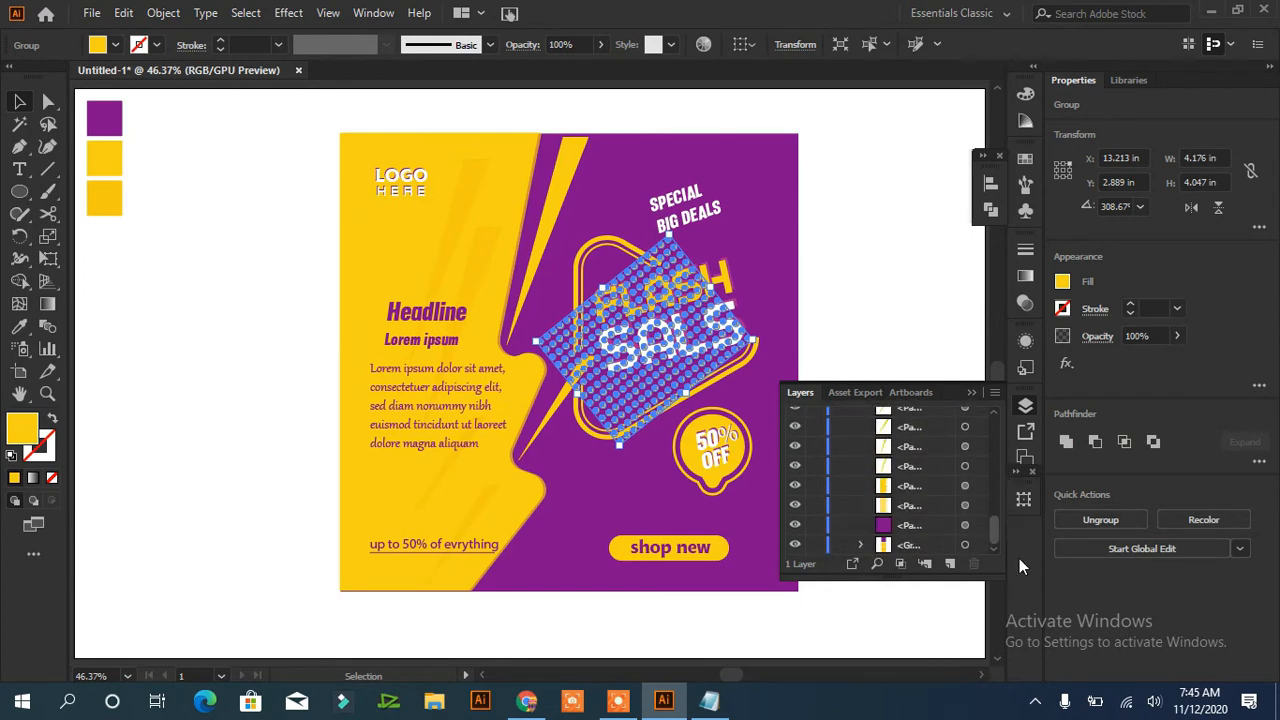
pyautogui.moveTo(996, 525); pyautogui.dragTo(956, 519)
pyautogui.click(909, 342)
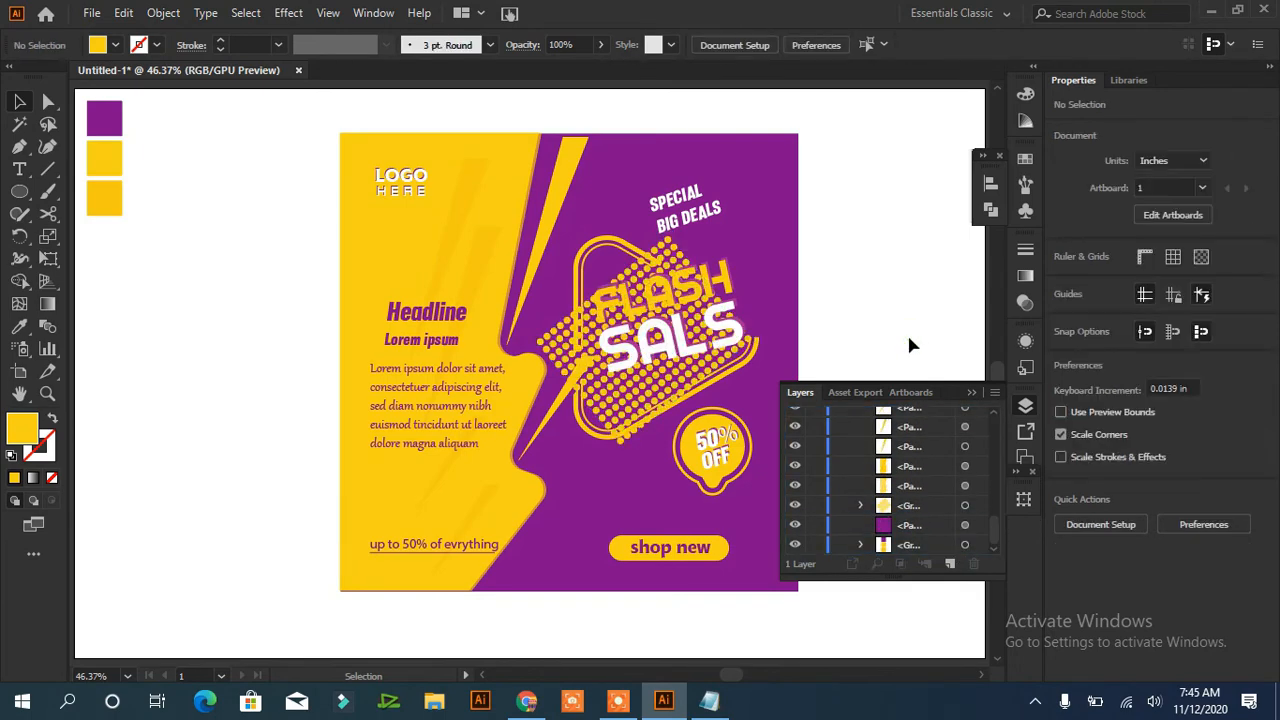
pyautogui.click(680, 252)
pyautogui.keyDown('shift'); pyautogui.click(766, 212); pyautogui.keyUp('shift')
pyautogui.rightClick(680, 257)
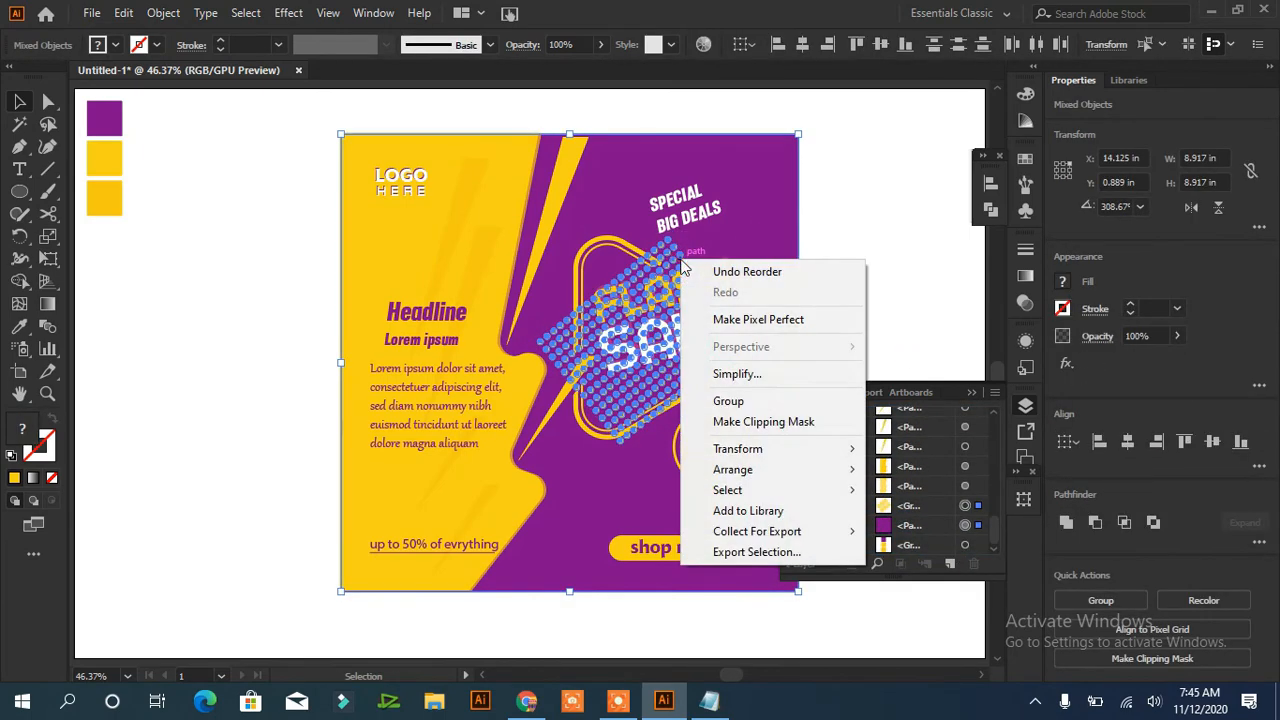
pyautogui.click(927, 206)
# - Lower the opacity of the dot pattern behind FLASH SALS to 12%
pyautogui.click(735, 300)
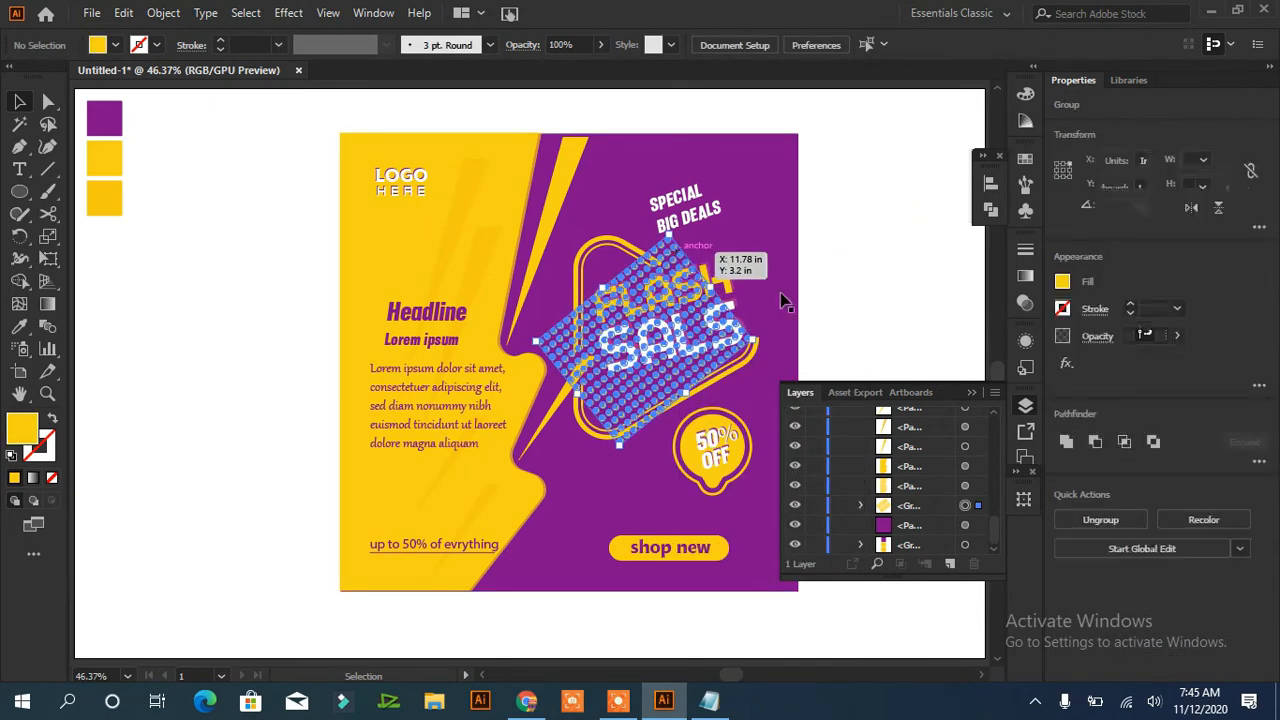
pyautogui.click(903, 295)
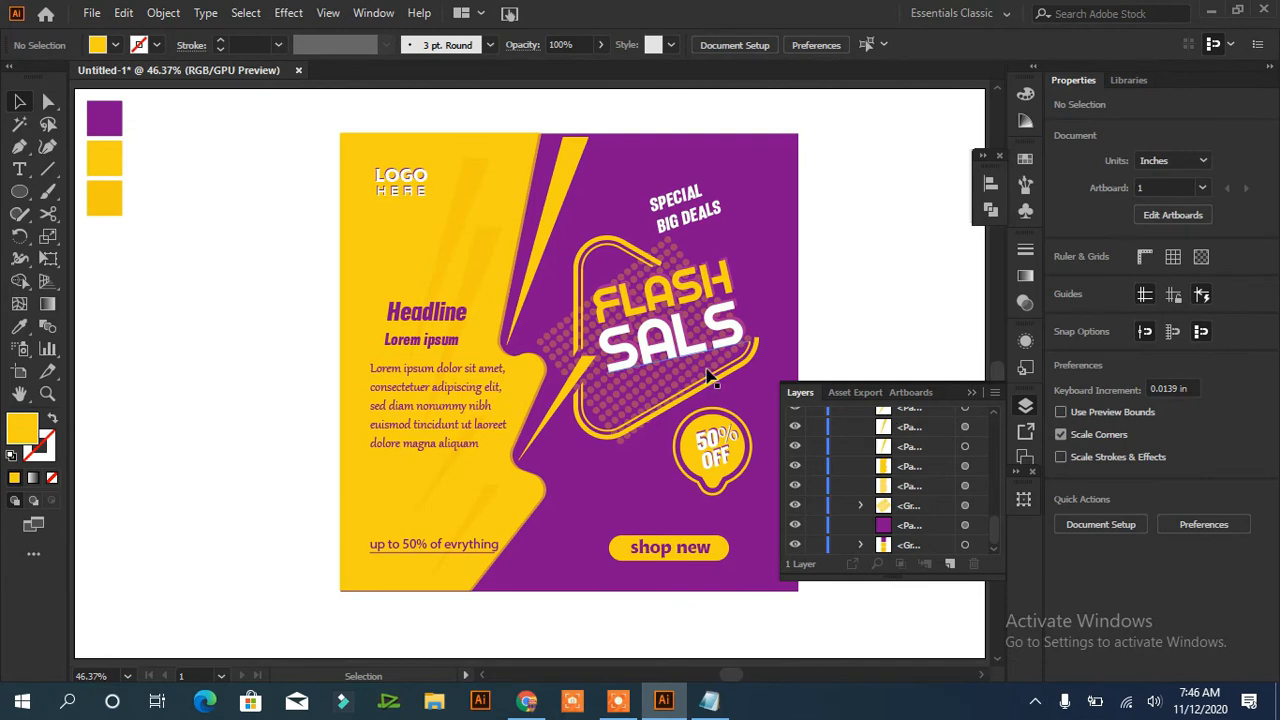
pyautogui.click(611, 417)
pyautogui.click(1173, 339)
pyautogui.moveTo(1125, 362); pyautogui.dragTo(1111, 364)
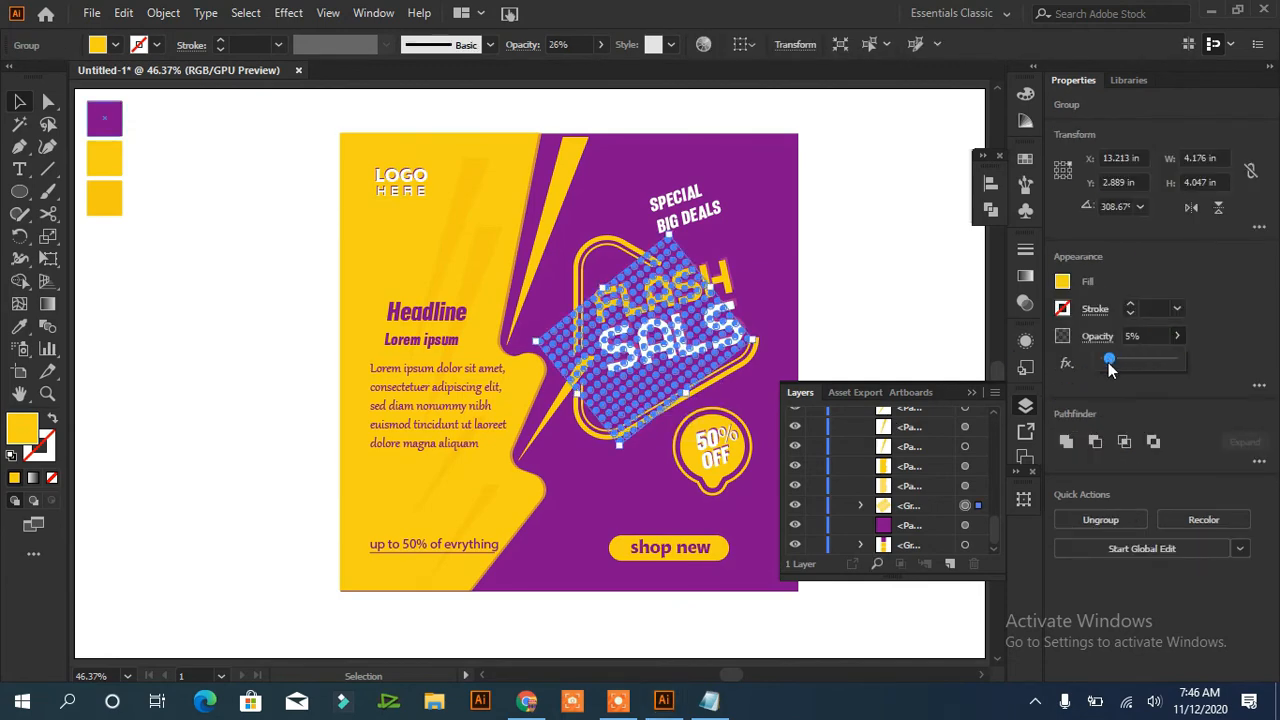
pyautogui.click(921, 297)
pyautogui.click(684, 385)
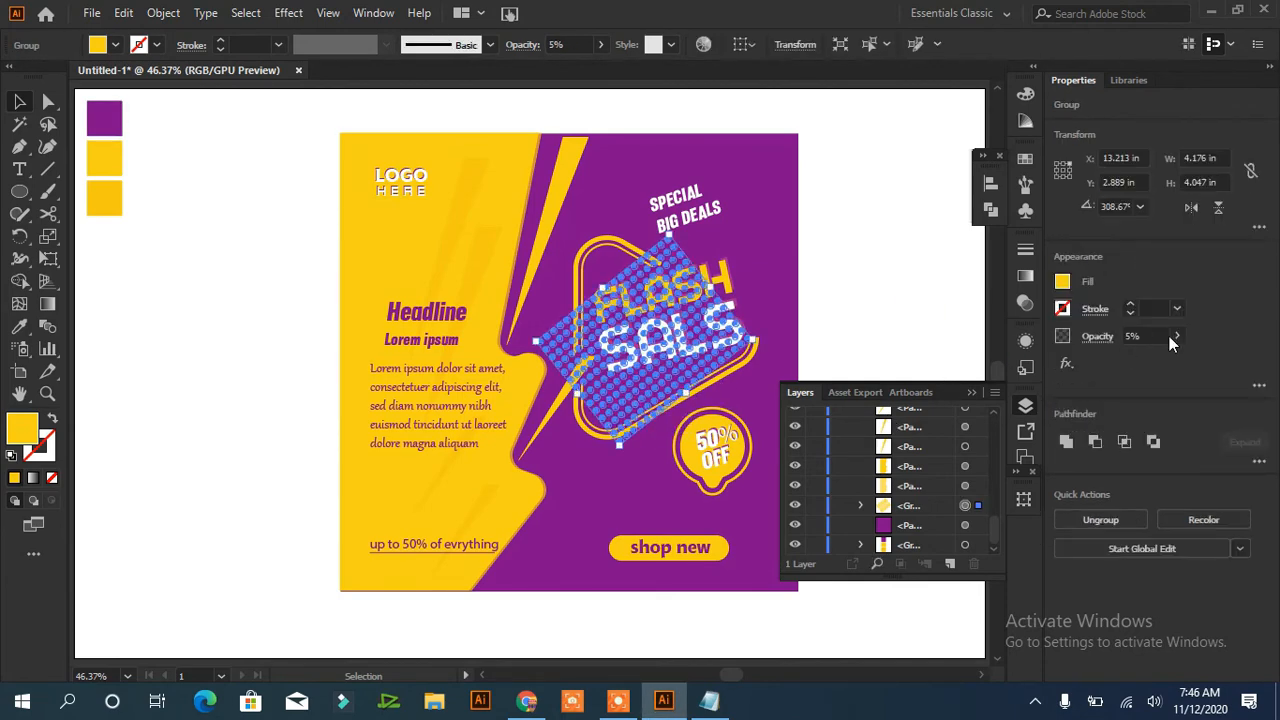
pyautogui.click(1176, 336)
pyautogui.click(877, 280)
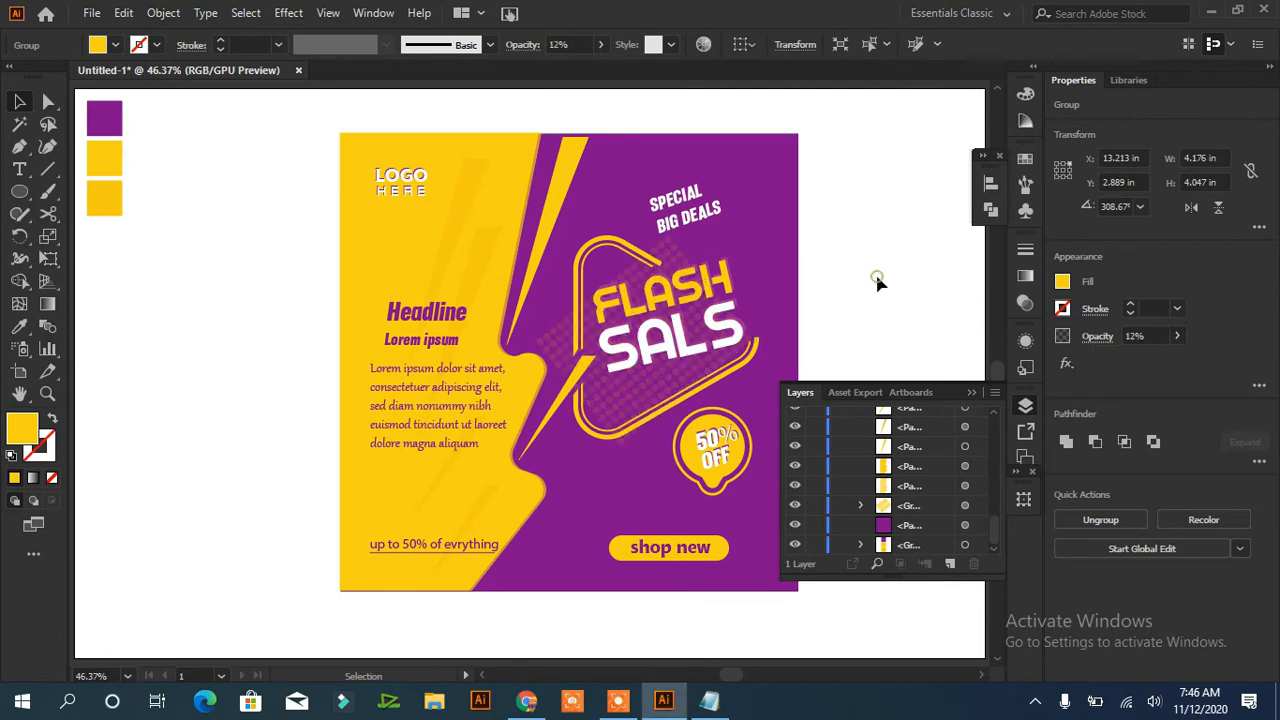
# - Draw a small circle about 0.37 in wide with a 1 px yellow outline and no fill, and scatter three around the FLASH SALS frame
pyautogui.moveTo(122, 265); pyautogui.dragTo(142, 284)
pyautogui.hotkey('shift', 'x')
pyautogui.click(180, 330)
pyautogui.click(588, 381)
pyautogui.moveTo(205, 356); pyautogui.dragTo(626, 217)
pyautogui.click(19, 102)
pyautogui.click(217, 413)
pyautogui.moveTo(133, 280); pyautogui.dragTo(612, 474)
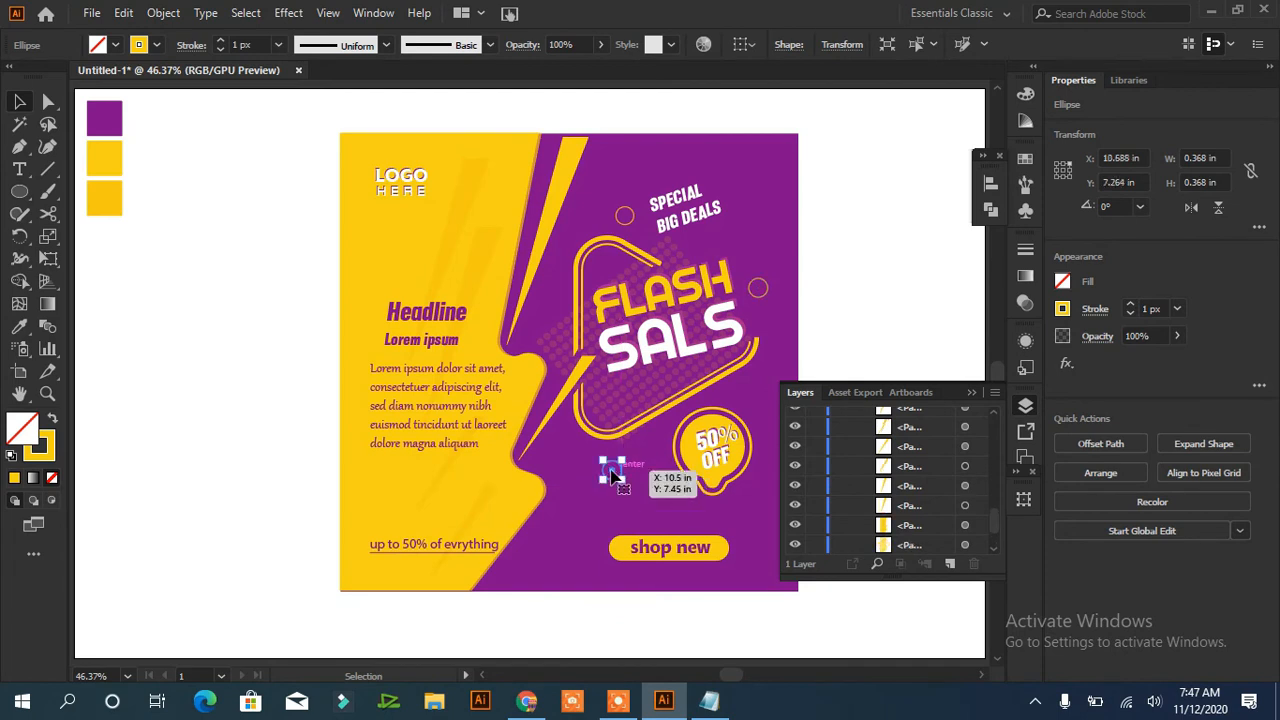
# - Paint thin wavy yellow squiggles with the Paintbrush around the purple area, and delete the misshapen stroke and the ones outside the design
pyautogui.click(47, 191)
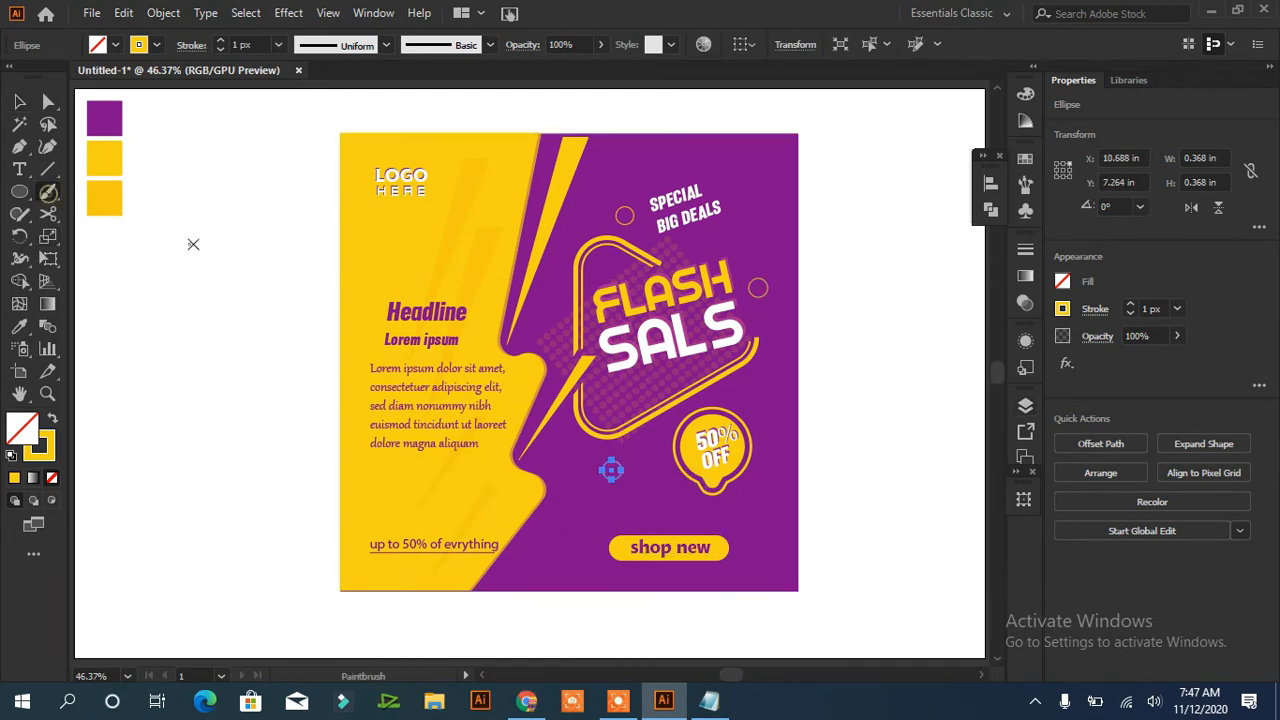
pyautogui.moveTo(213, 229); pyautogui.dragTo(186, 274)
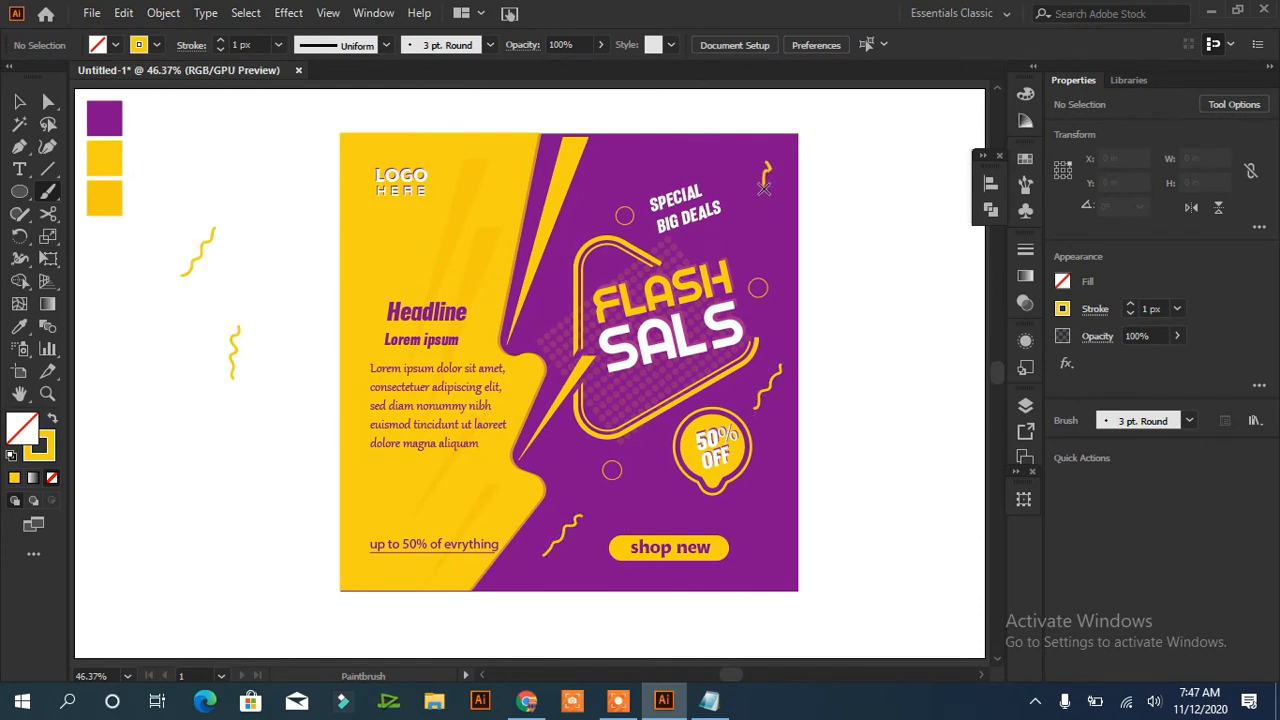
pyautogui.click(20, 102)
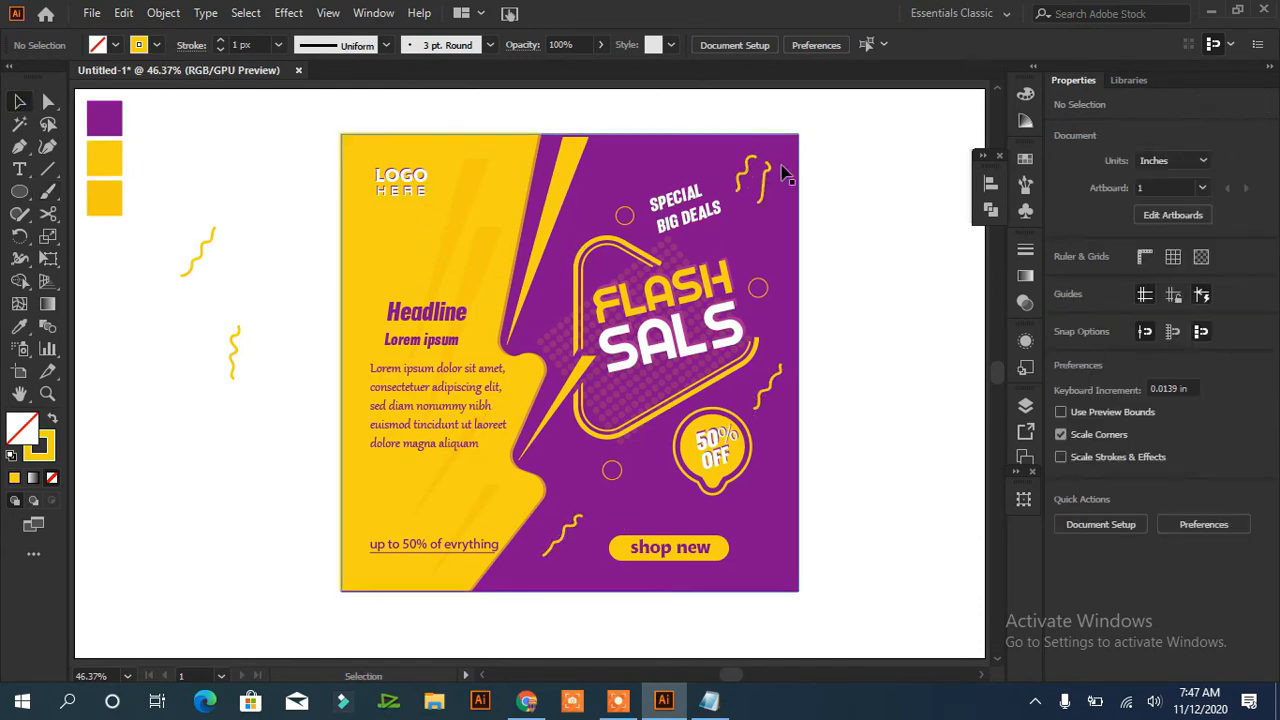
pyautogui.moveTo(858, 172); pyautogui.dragTo(765, 197)
pyautogui.press('Delete')
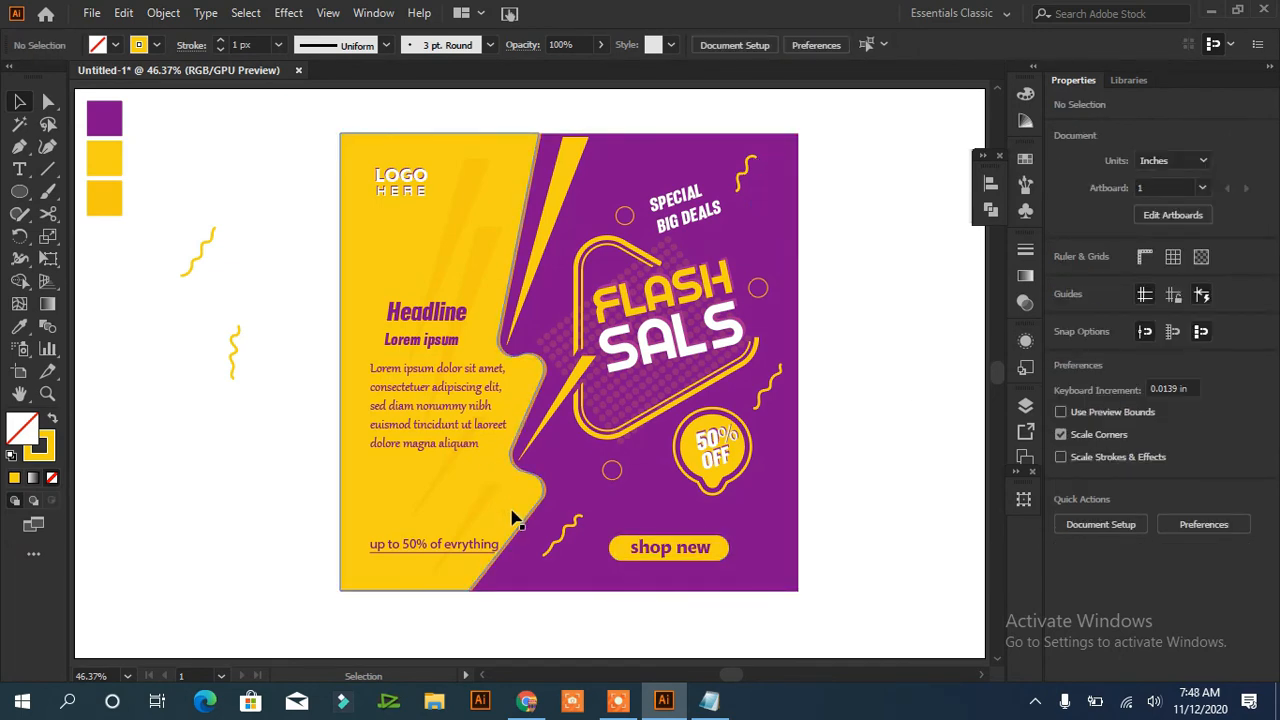
pyautogui.moveTo(107, 422); pyautogui.dragTo(107, 422)
pyautogui.press('Delete')
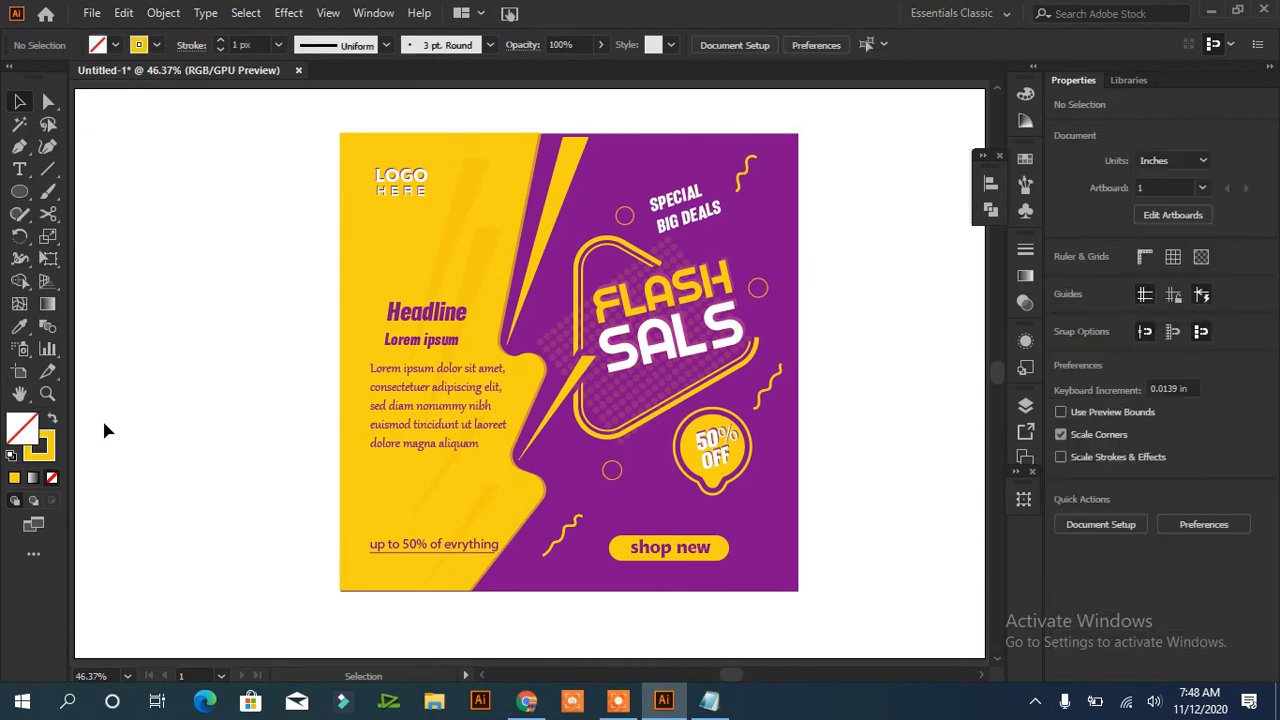
# - Group all the artwork of the flash sale design and move it to the middle of the artboard's height
pyautogui.moveTo(853, 120)
pyautogui.mouseDown()
pyautogui.moveTo(834, 497)
pyautogui.moveTo(293, 605)
pyautogui.mouseUp()
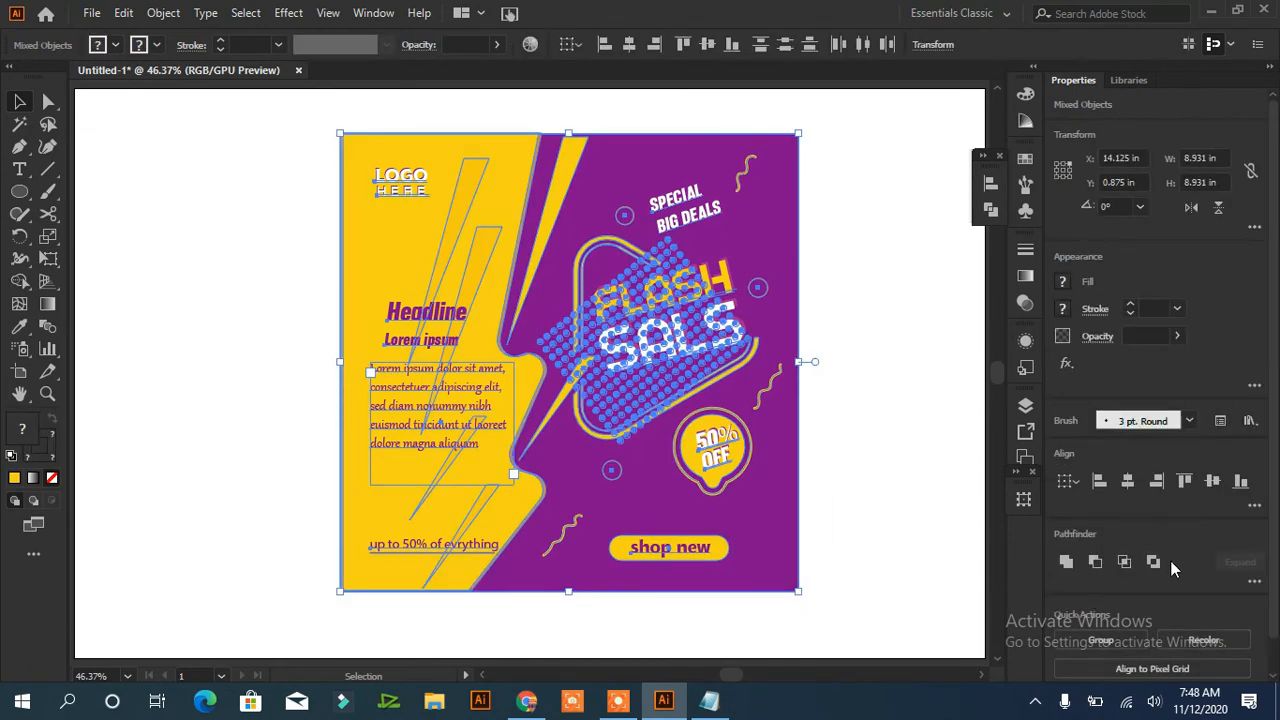
pyautogui.click(1103, 641)
pyautogui.click(872, 330)
pyautogui.moveTo(503, 208); pyautogui.dragTo(491, 226)
pyautogui.click(913, 241)
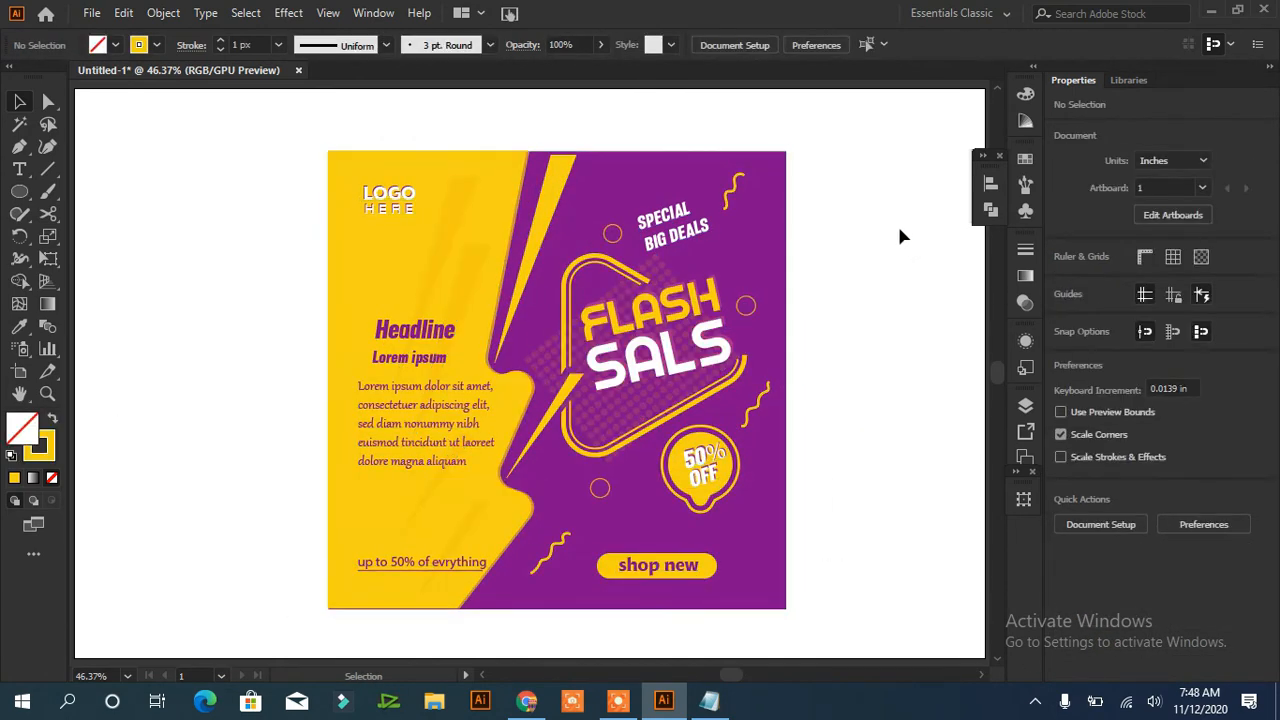
# - Draw a yellow-filled rectangle without stroke over the whole artboard, 17.778 by 11.111 in, and place it beneath the design group
pyautogui.moveTo(19, 191); pyautogui.dragTo(90, 189)
pyautogui.moveTo(75, 89); pyautogui.dragTo(985, 658)
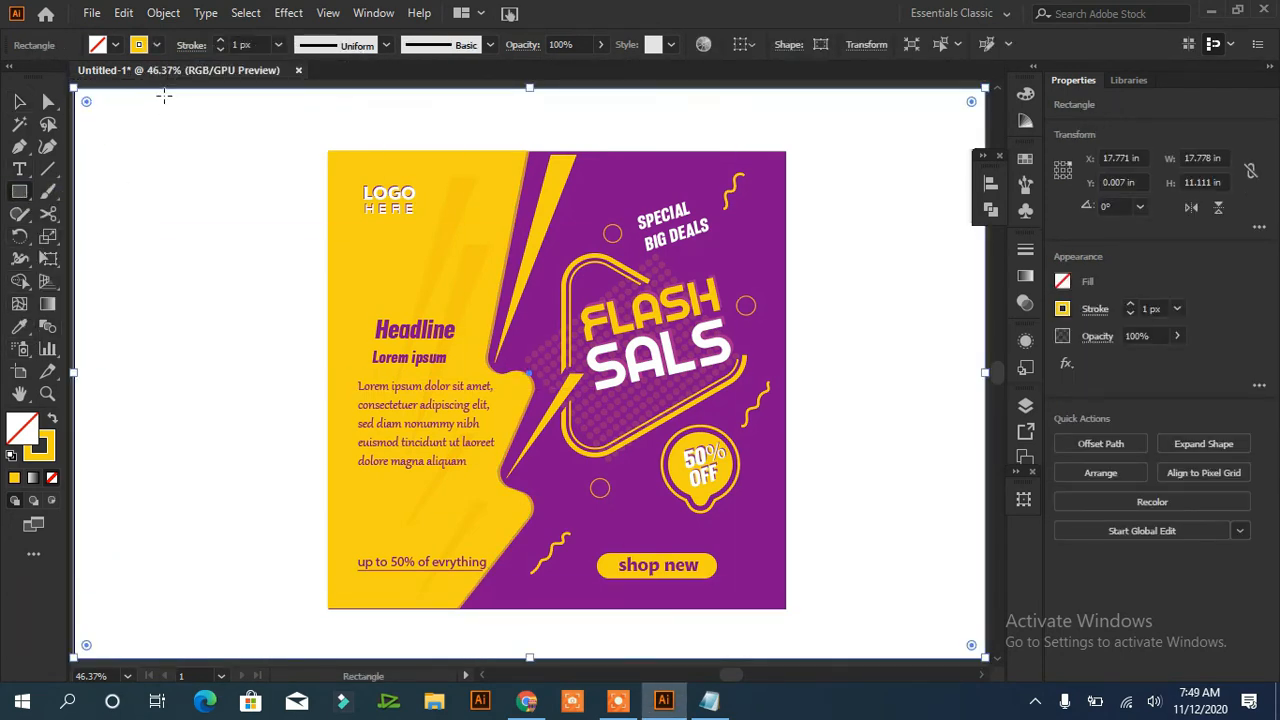
pyautogui.hotkey('shift', 'x')
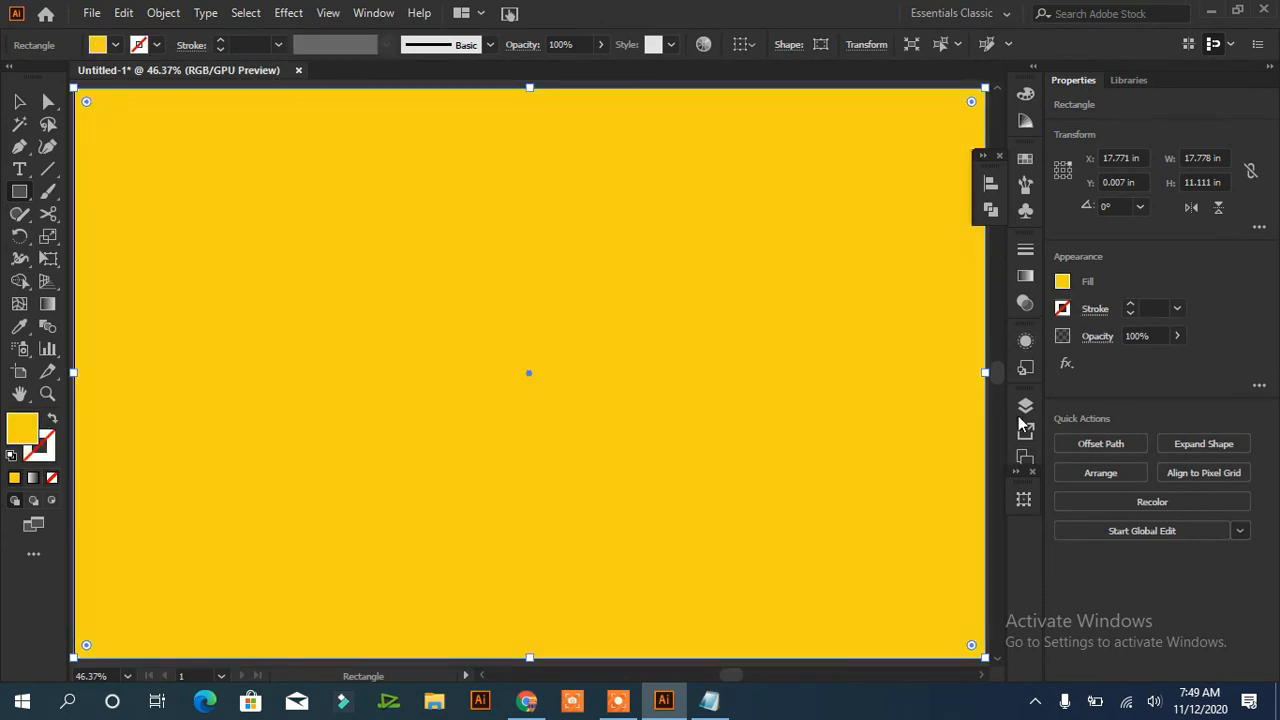
pyautogui.click(1024, 408)
pyautogui.moveTo(929, 437); pyautogui.dragTo(930, 470)
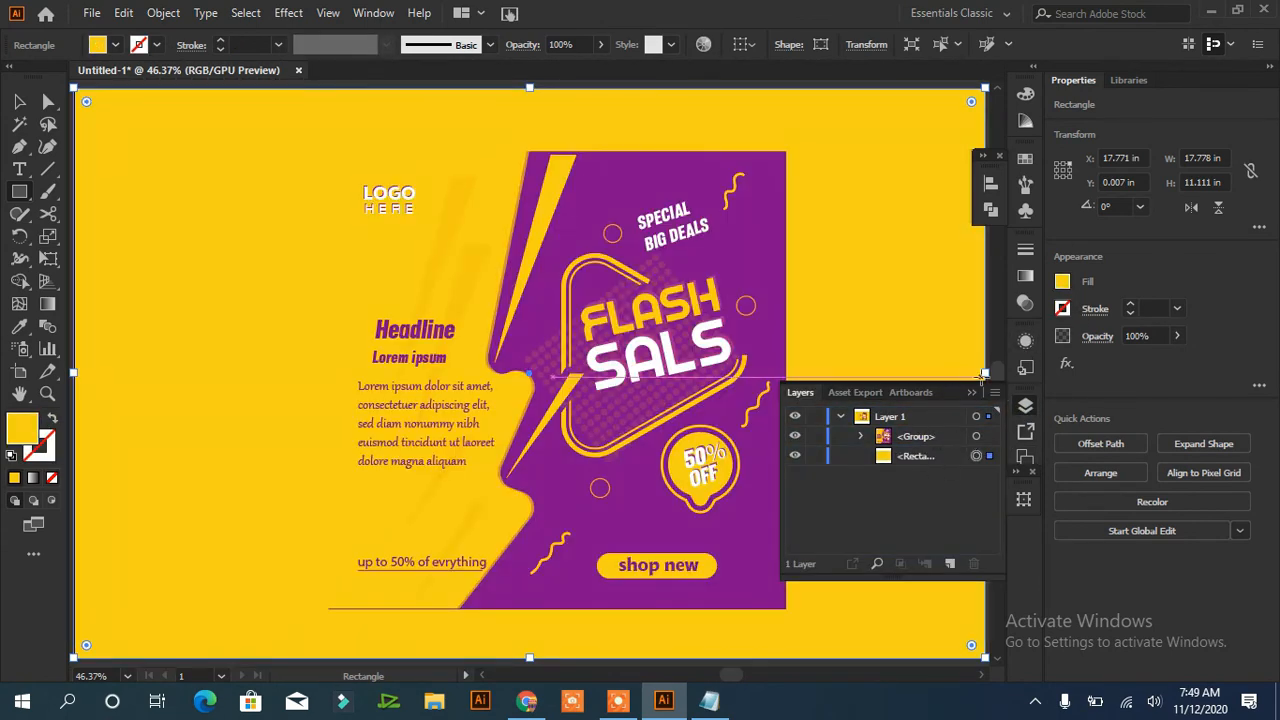
pyautogui.press('v')
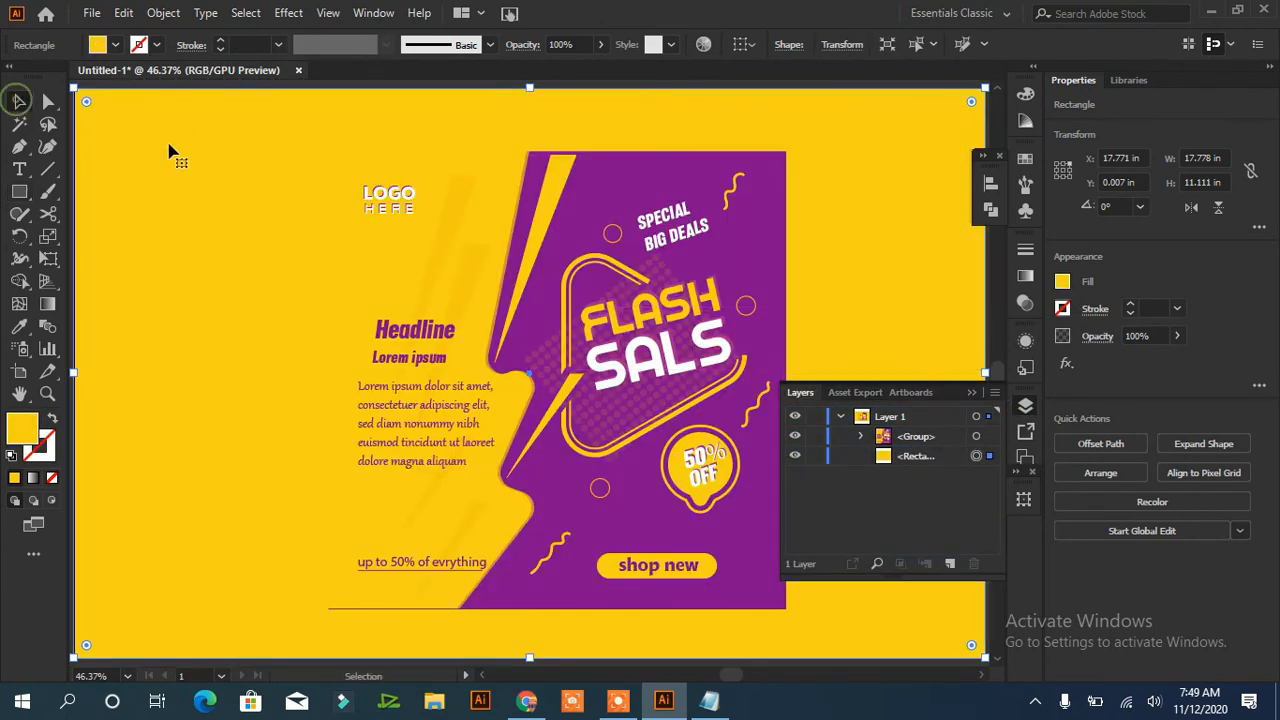
# - Fill the background rectangle with a radial gradient, sampling the design's yellow for the inner stop and its purple for the outer stop
pyautogui.click(1024, 284)
pyautogui.click(906, 262)
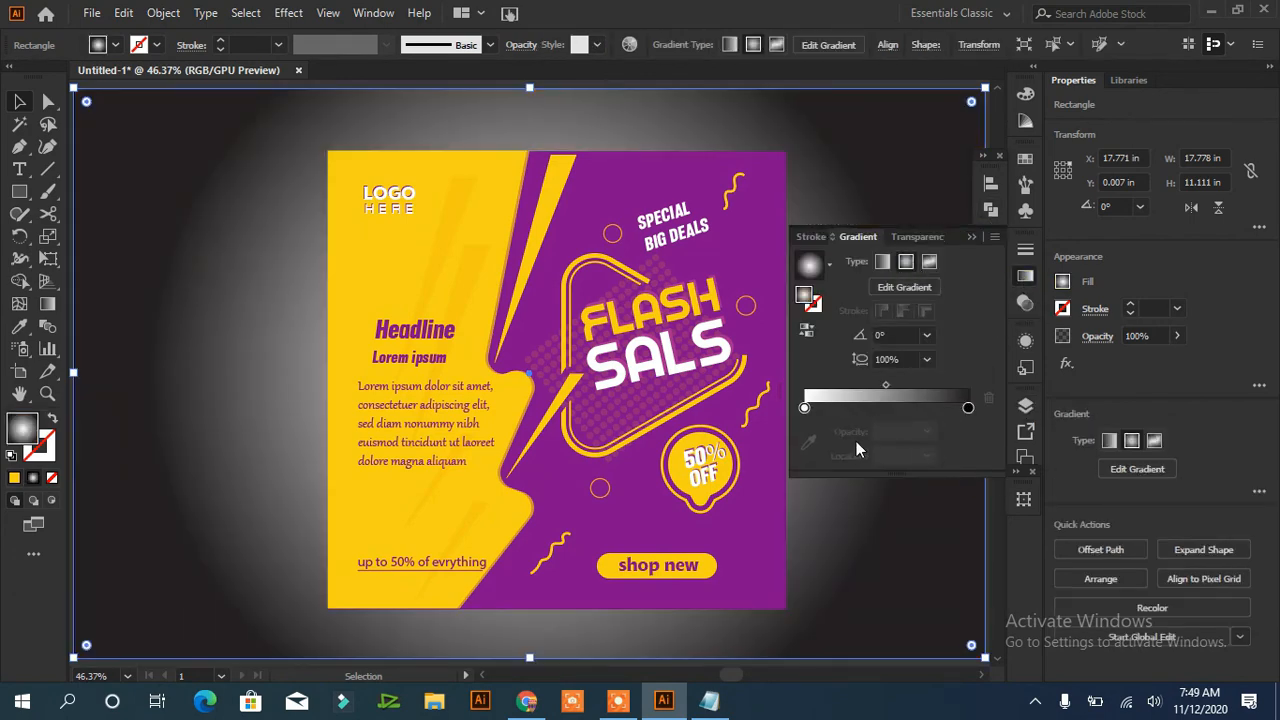
pyautogui.click(968, 407)
pyautogui.click(808, 443)
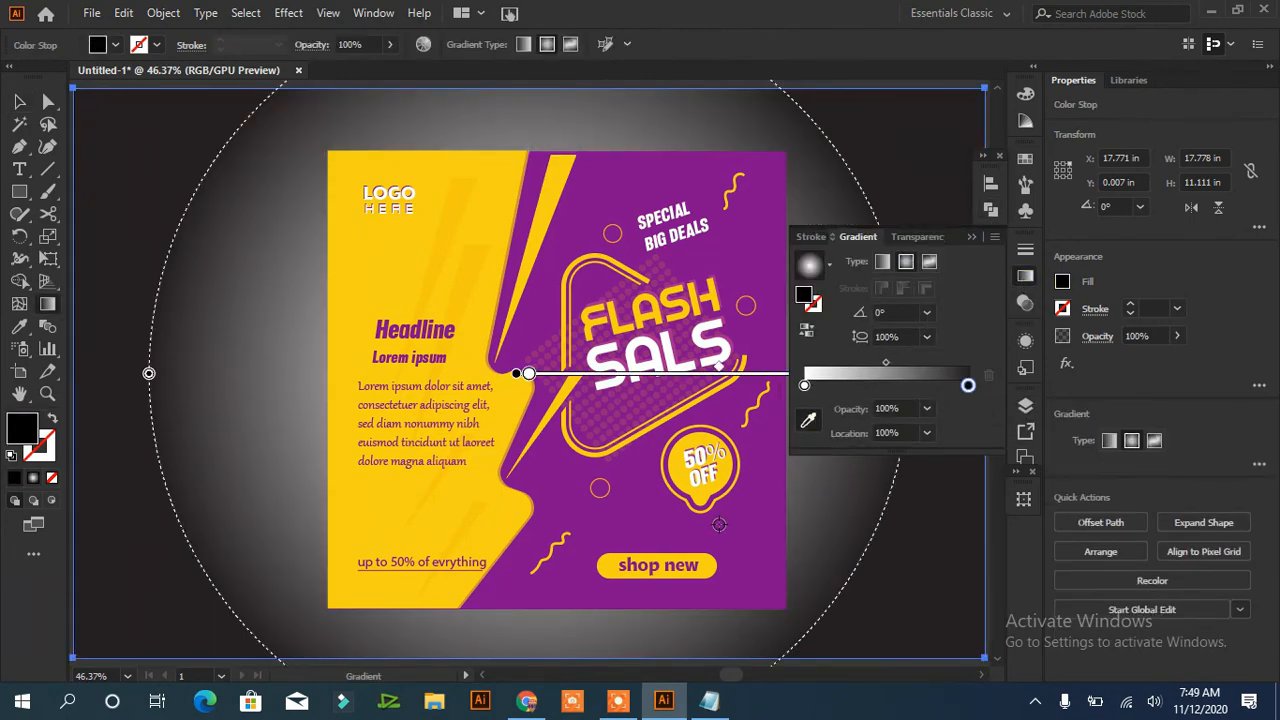
pyautogui.click(719, 524)
pyautogui.click(804, 386)
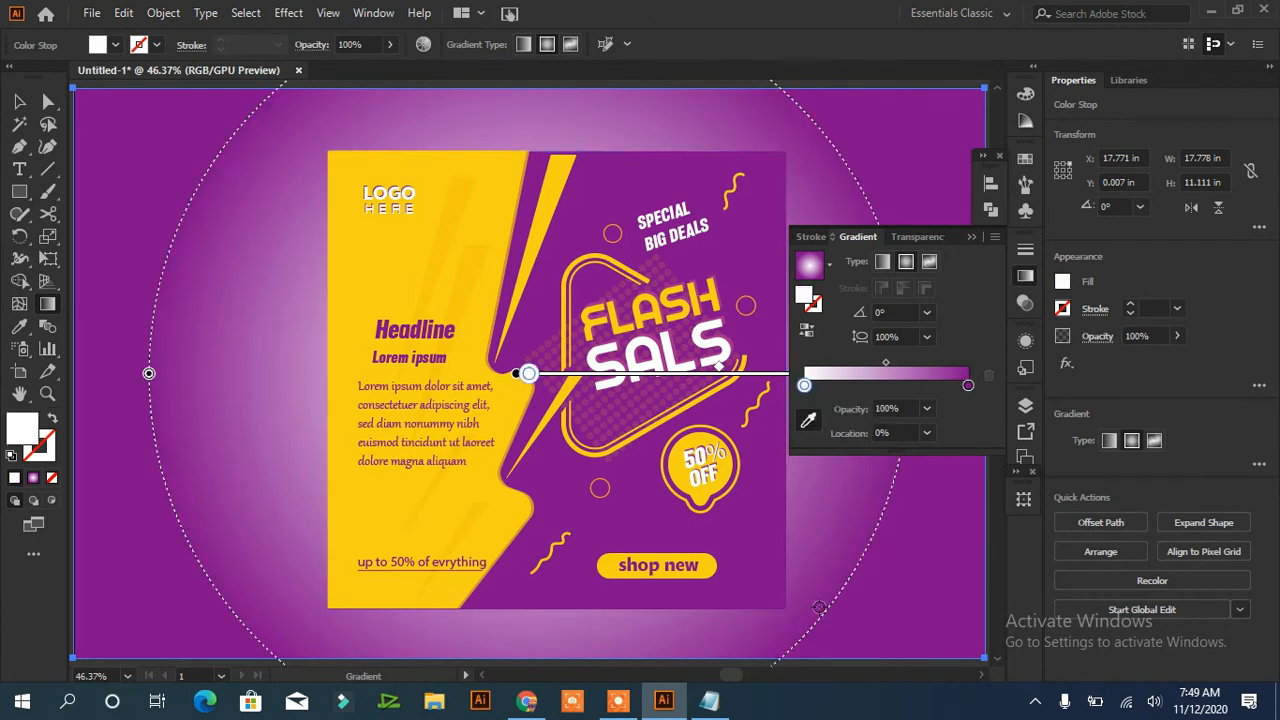
pyautogui.click(446, 512)
pyautogui.click(972, 237)
# - Adjust the background's radial gradient on the canvas by shifting its yellow stop outward and extending its outer end past the artboard edge
pyautogui.moveTo(528, 373); pyautogui.dragTo(615, 375)
pyautogui.moveTo(790, 373); pyautogui.dragTo(714, 374)
pyautogui.moveTo(920, 375)
pyautogui.mouseDown()
pyautogui.moveTo(975, 376)
pyautogui.moveTo(958, 374)
pyautogui.mouseUp()
pyautogui.hotkey('ctrl', '0')
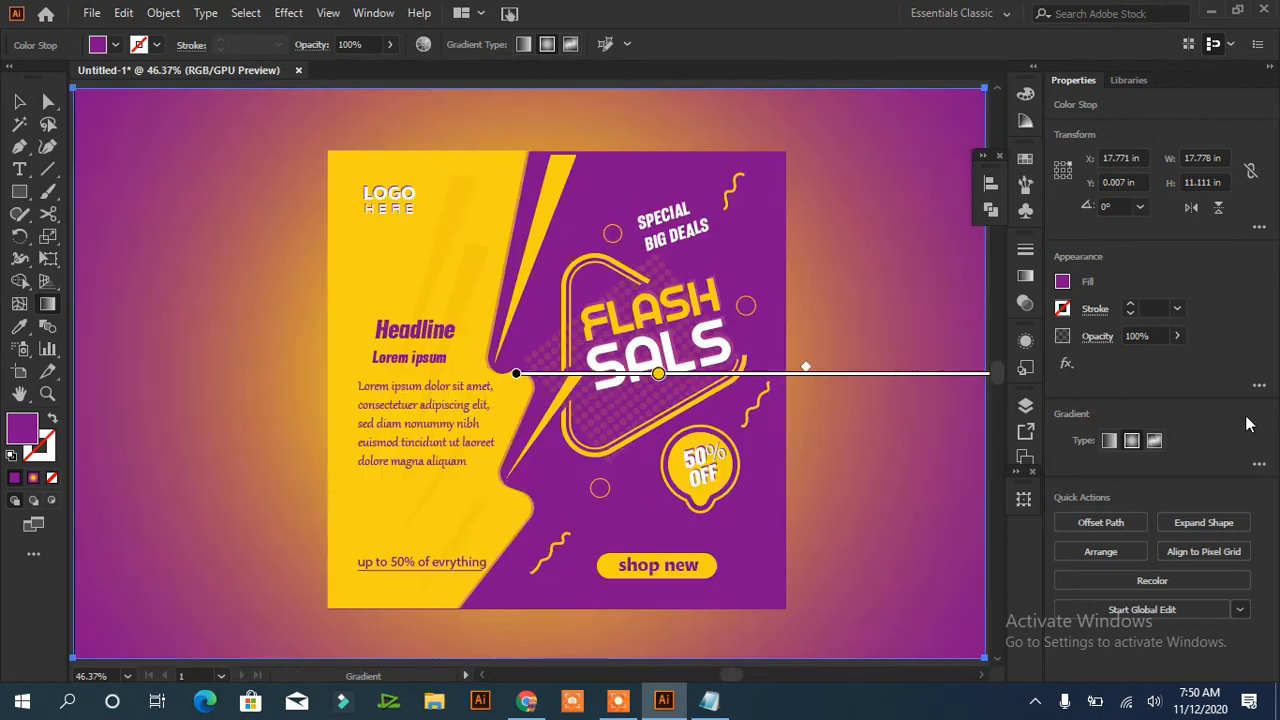
# - Lower the opacity of the gradient background rectangle to 75%
pyautogui.press('v')
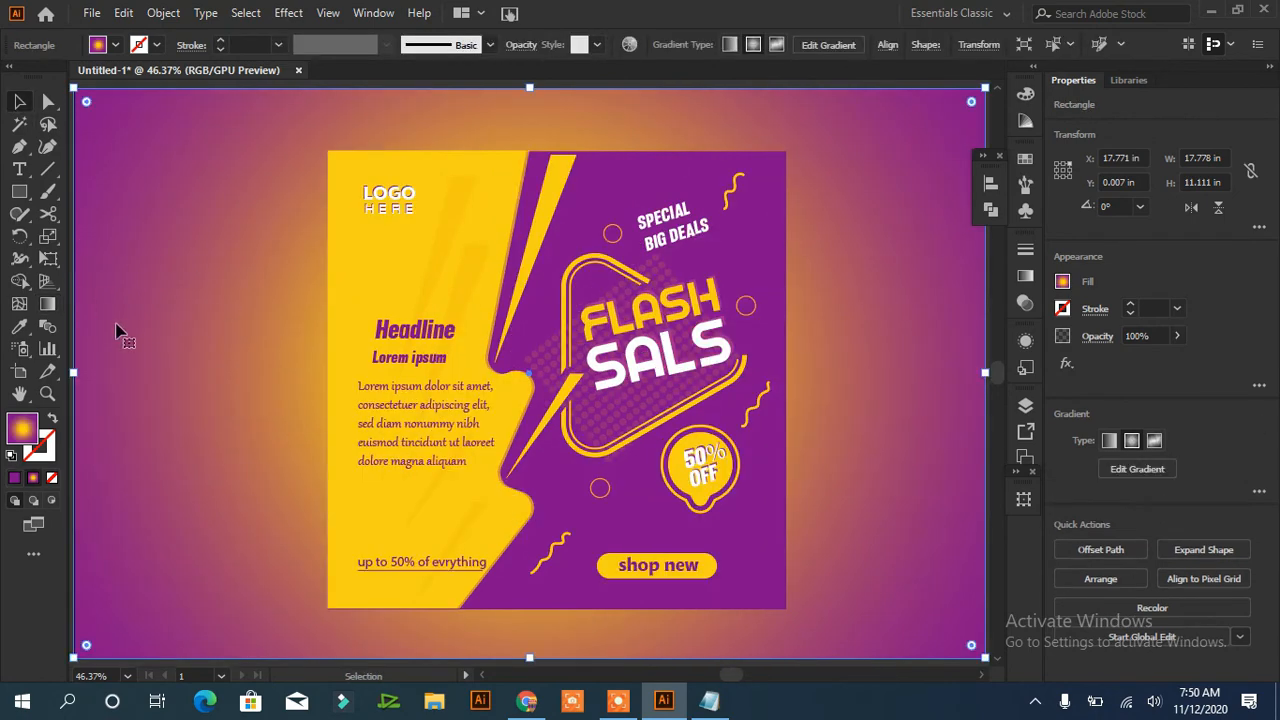
pyautogui.click(1177, 336)
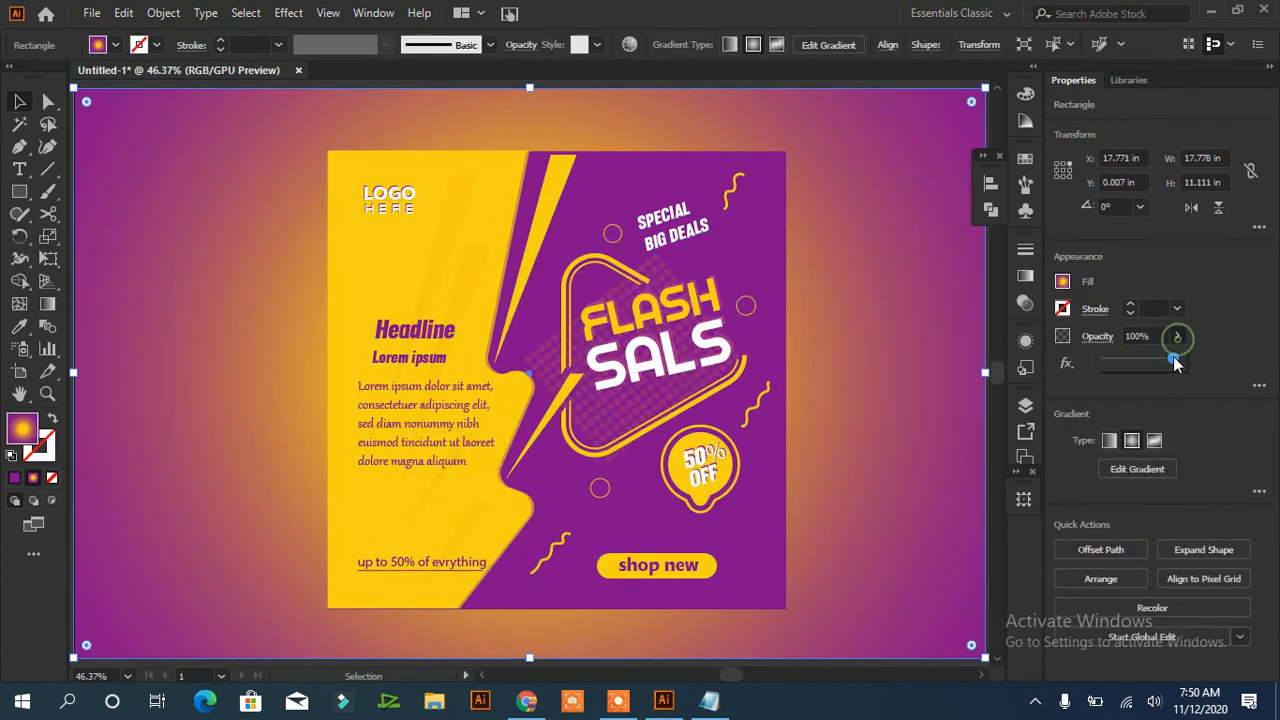
pyautogui.moveTo(1180, 358); pyautogui.dragTo(1156, 367)
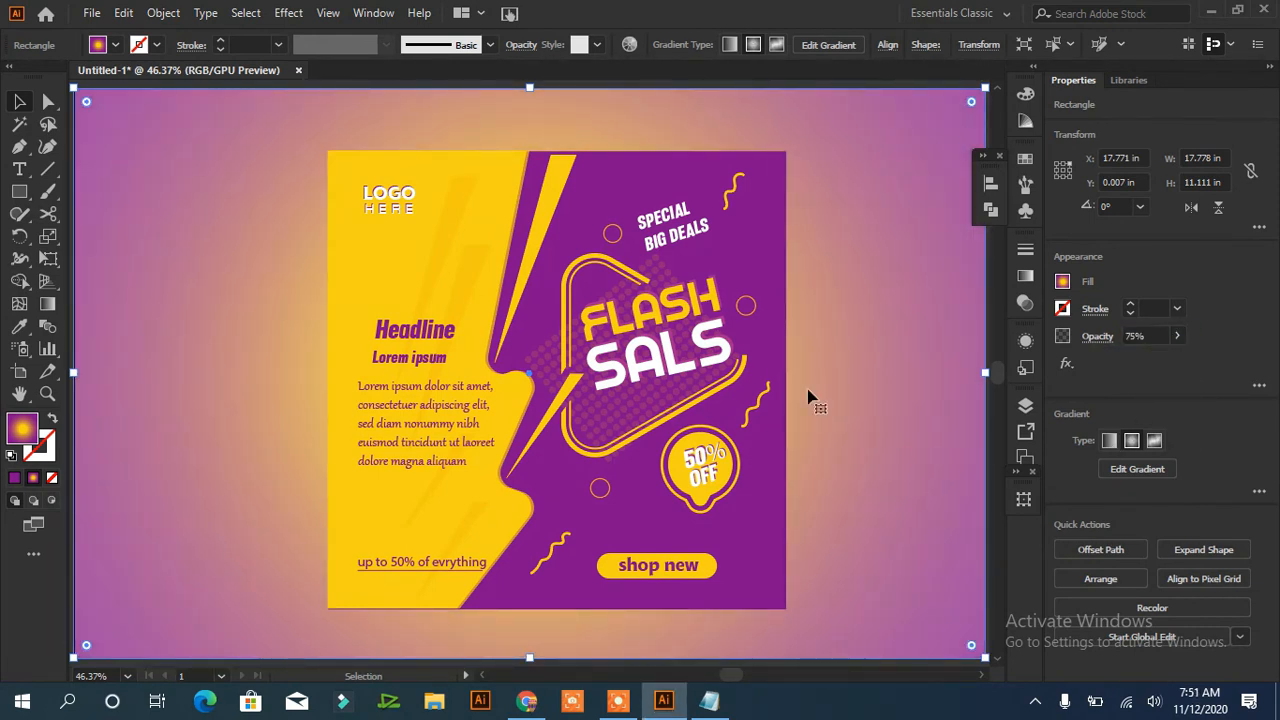
# - Start a Drop Shadow effect on the grouped design with preview on, setting both X and Y offsets to 0.3 in
pyautogui.click(766, 280)
pyautogui.click(290, 13)
pyautogui.moveTo(450, 224)
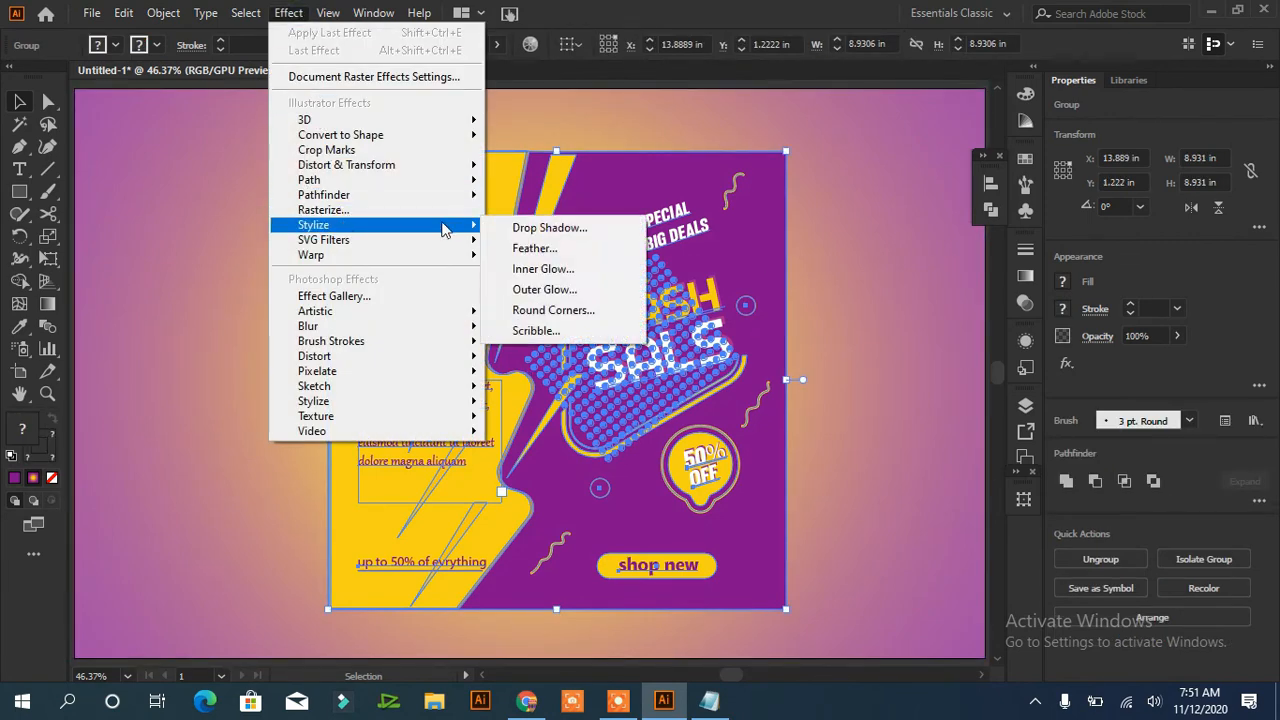
pyautogui.click(545, 223)
pyautogui.click(863, 301)
pyautogui.click(912, 167)
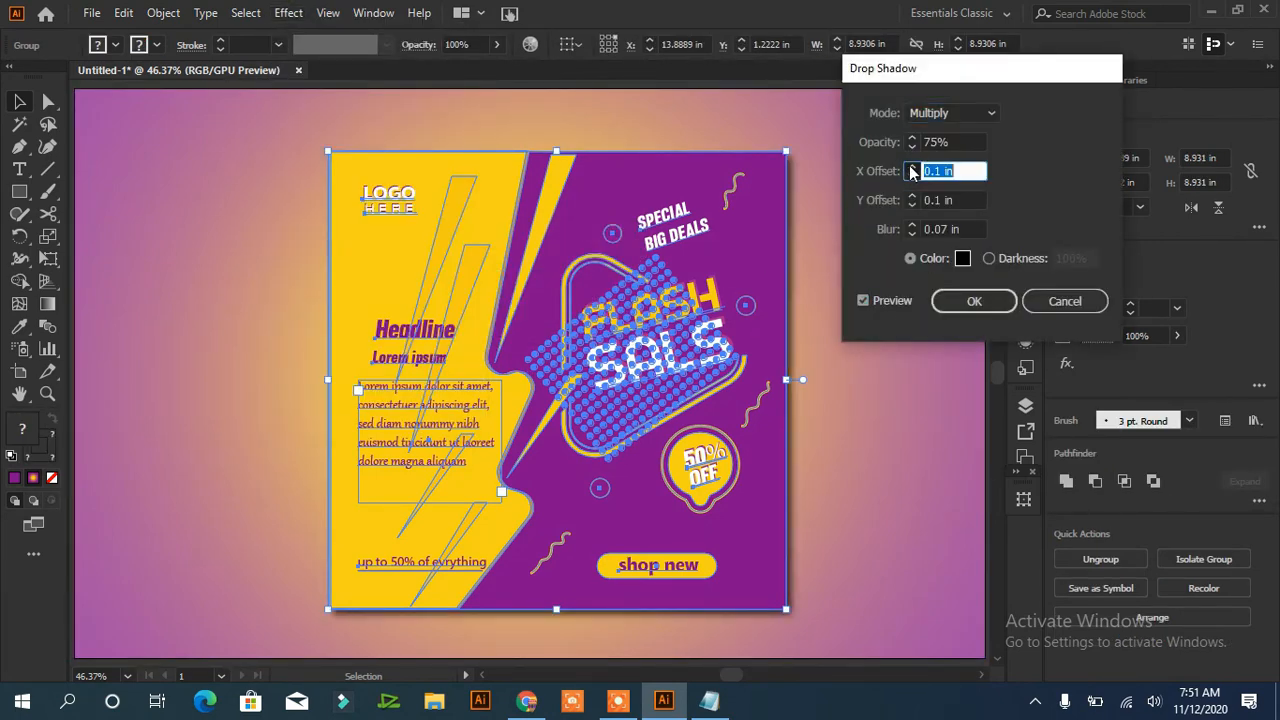
pyautogui.click(912, 167)
pyautogui.click(912, 196)
pyautogui.click(912, 196)
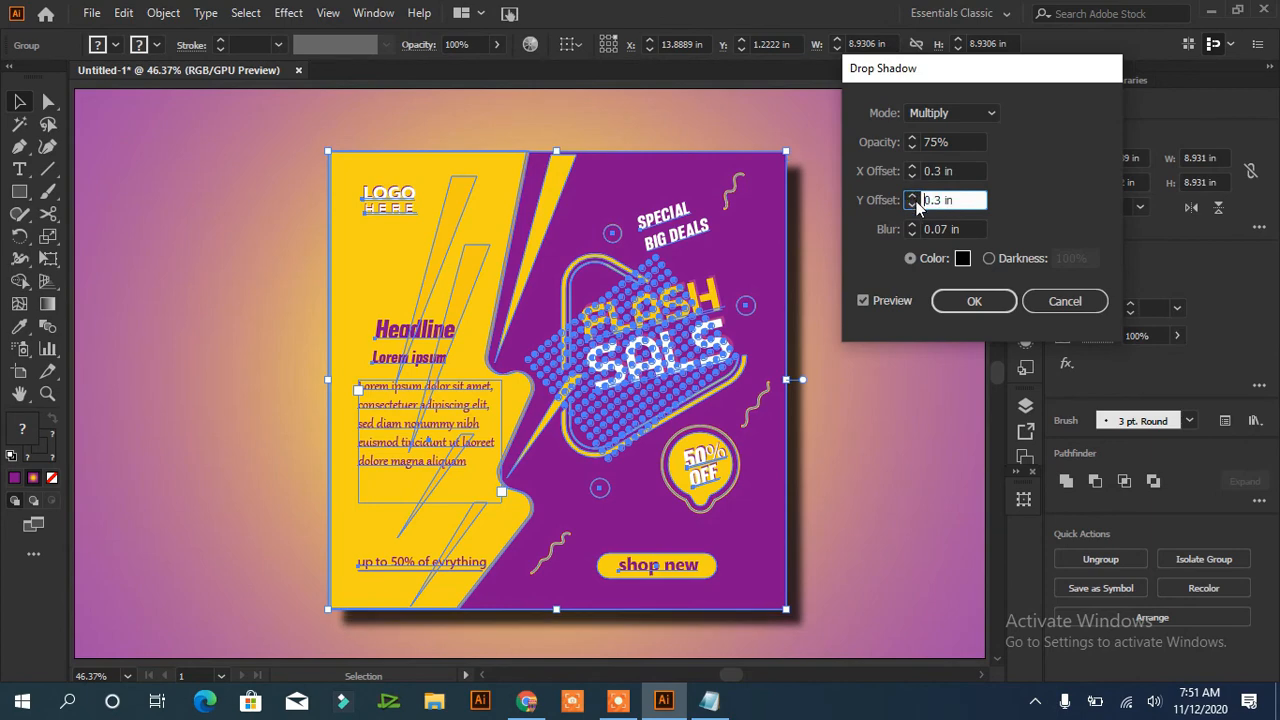
# - Set the drop shadow's blur to 0.4 in and apply the effect to the design group
pyautogui.click(912, 226)
pyautogui.click(912, 226)
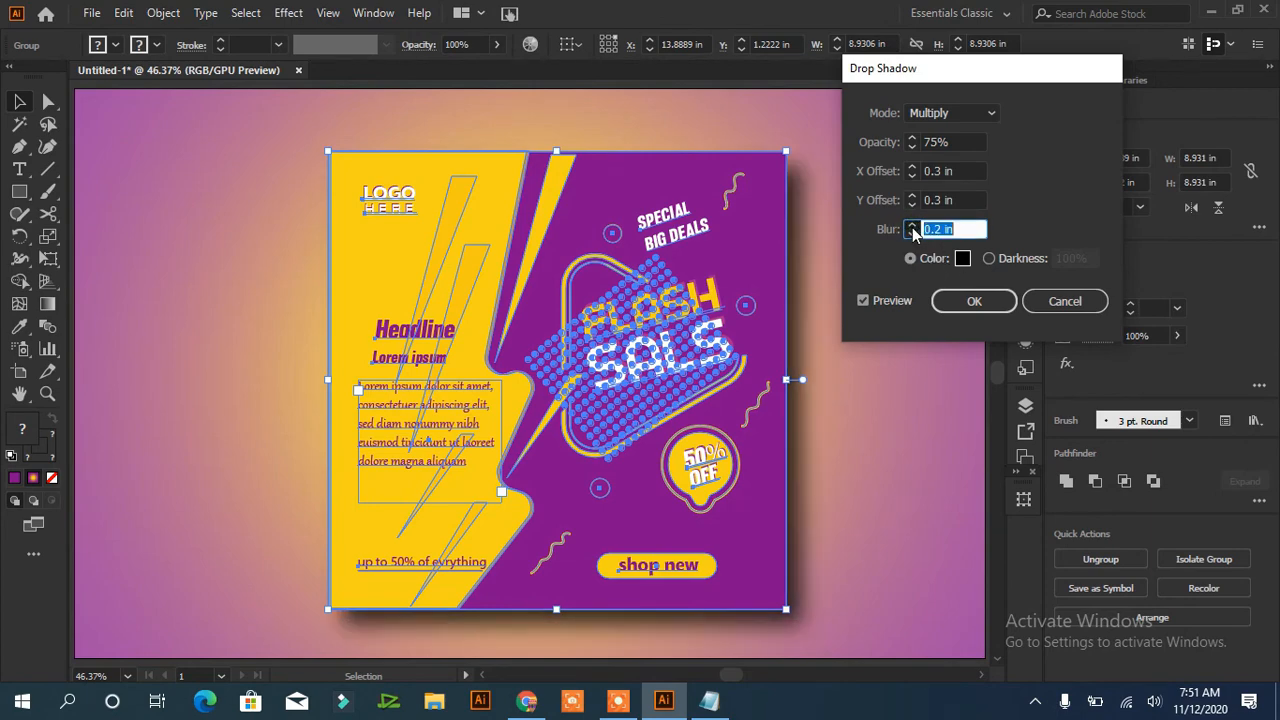
pyautogui.click(912, 226)
pyautogui.click(912, 226)
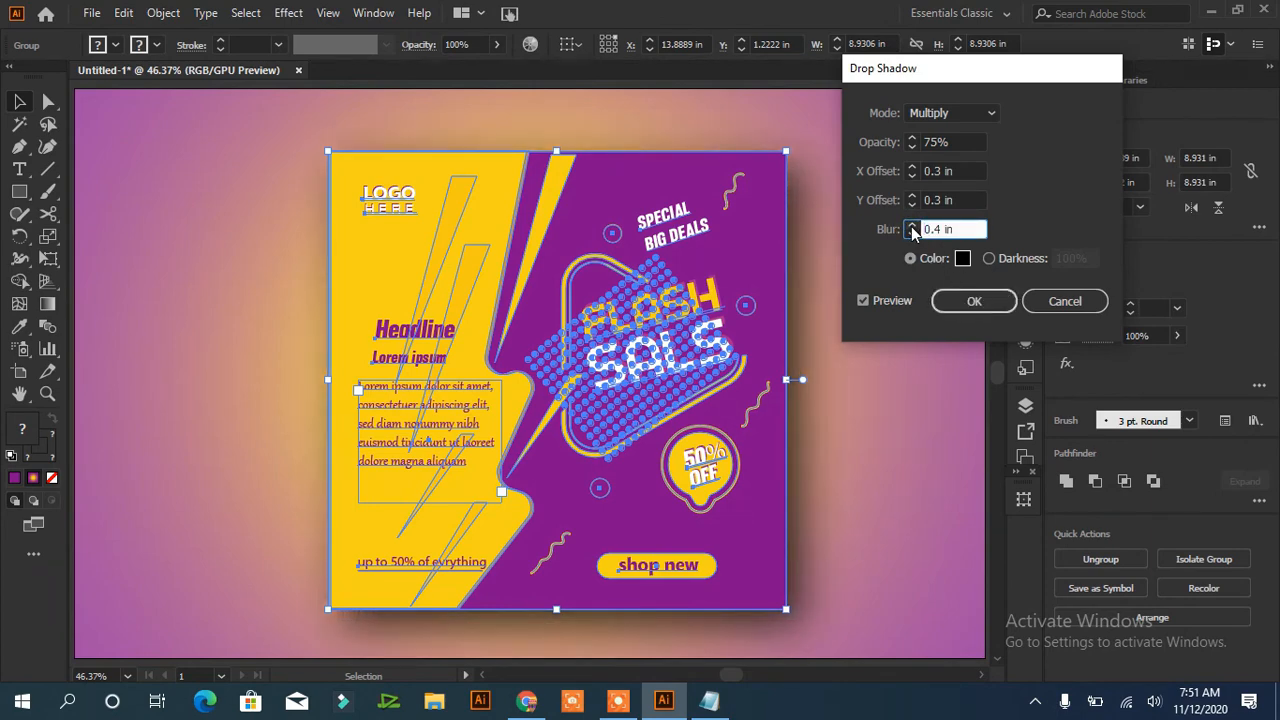
pyautogui.click(974, 301)
# - Lock the gradient background rectangle in the layer stack
pyautogui.click(880, 322)
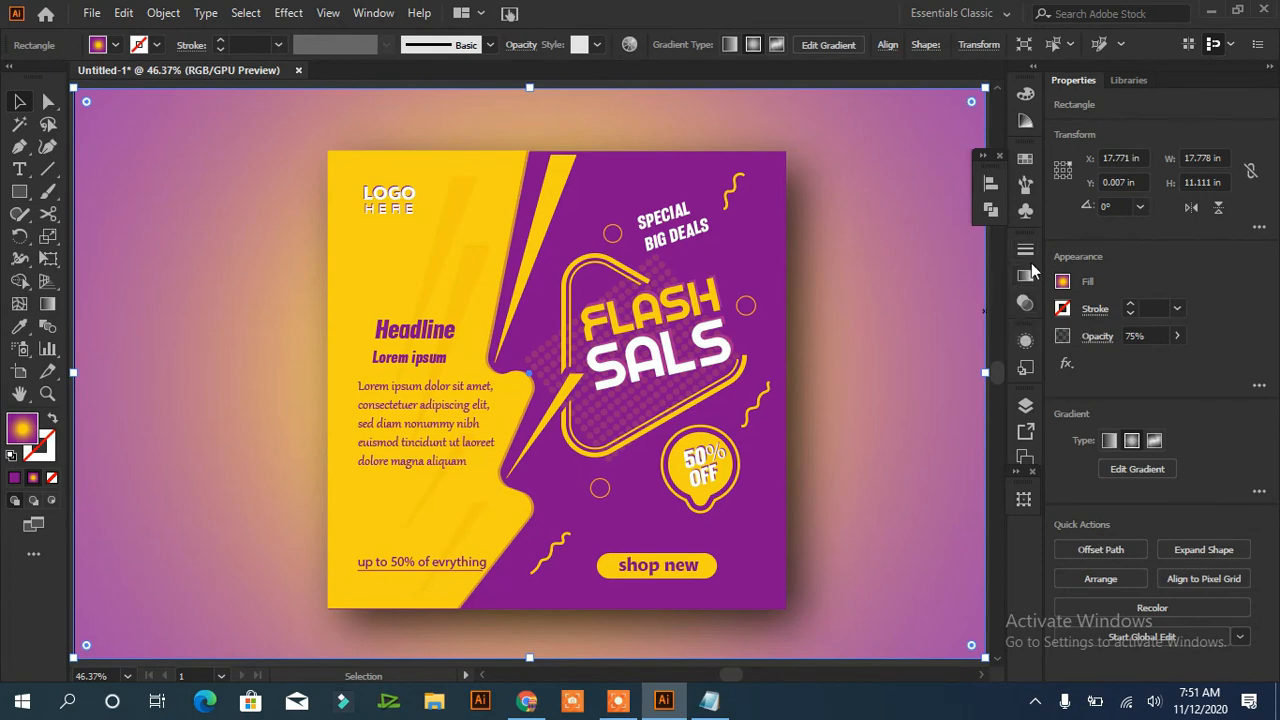
pyautogui.click(1026, 407)
pyautogui.click(813, 456)
pyautogui.click(973, 392)
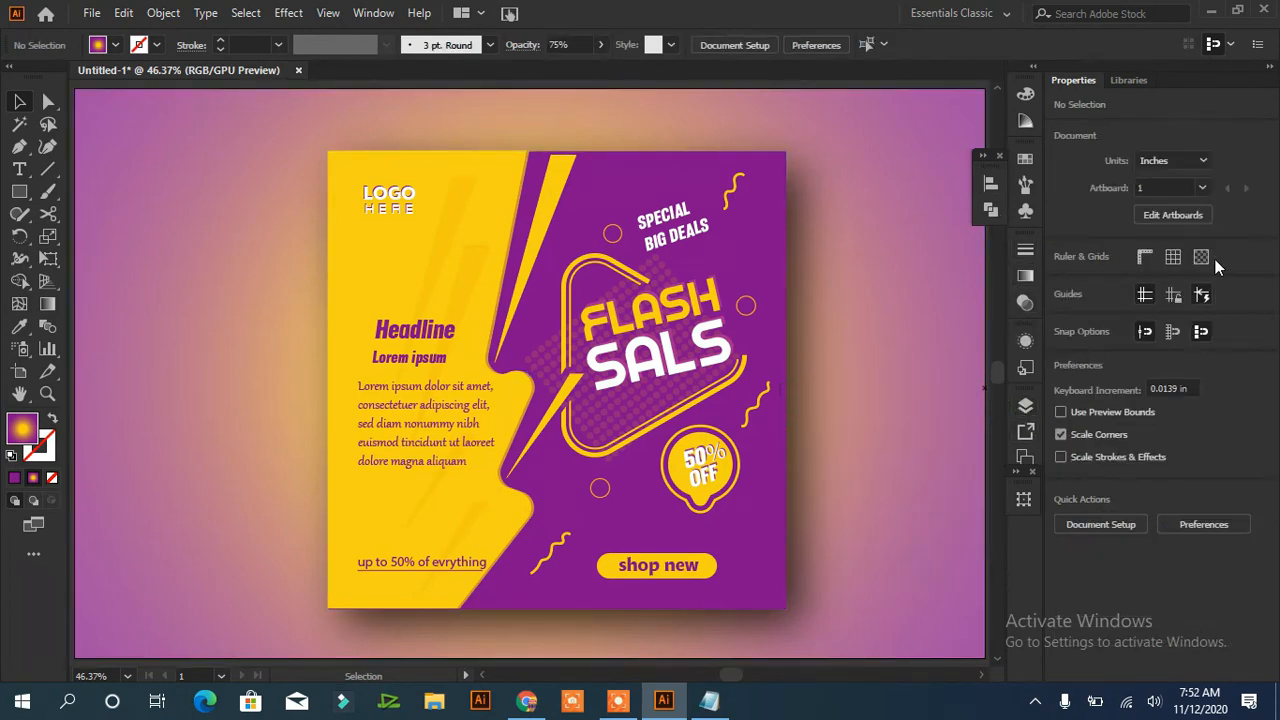